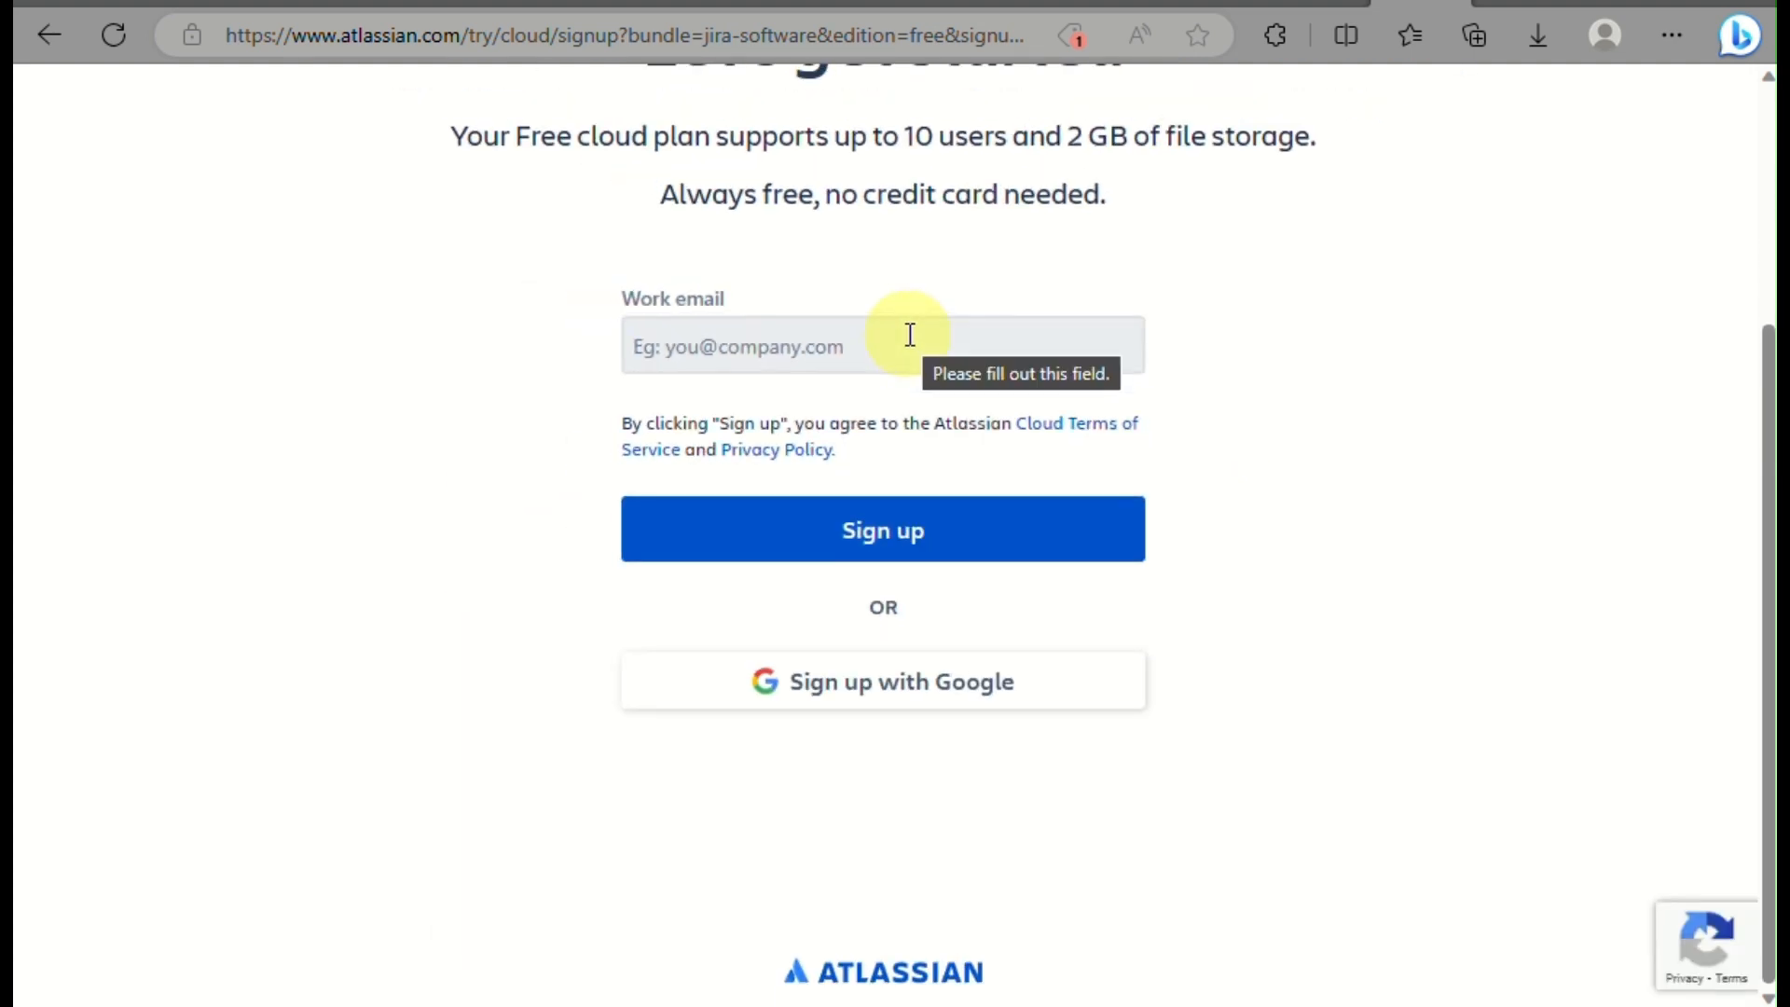
Submit the free Jira sign-up form with your work email address.
{"action": "left_click", "coordinate": [912, 336]}
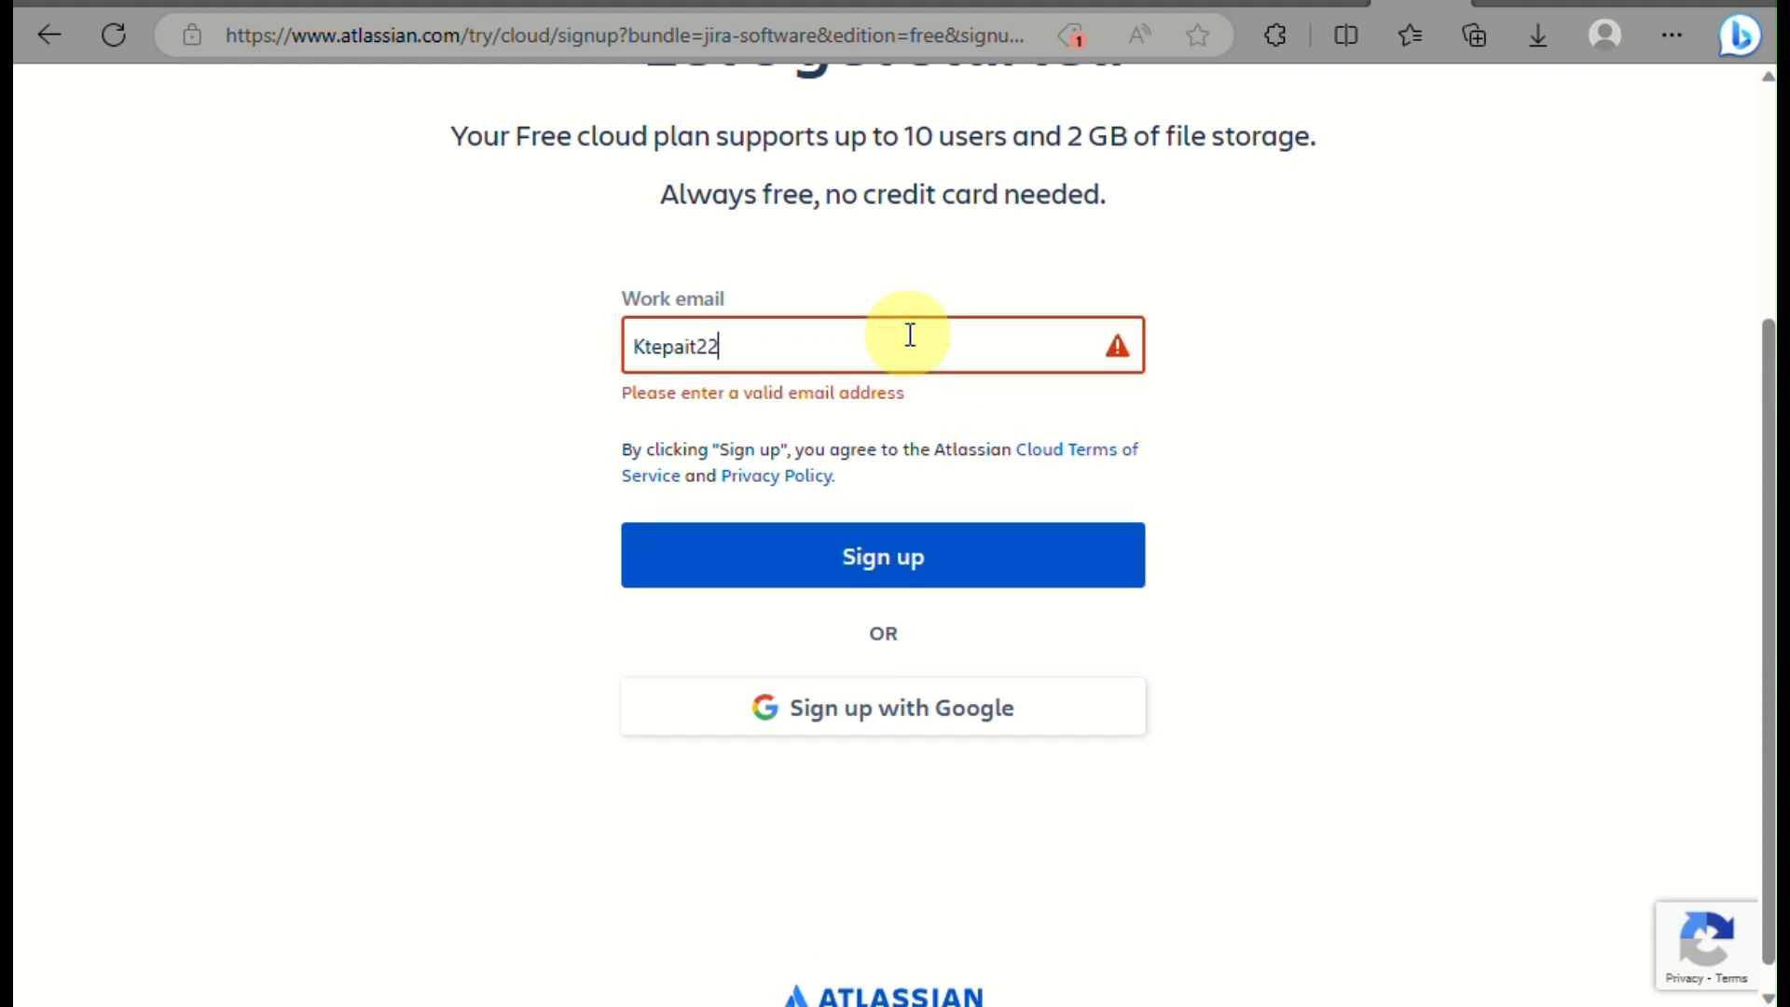
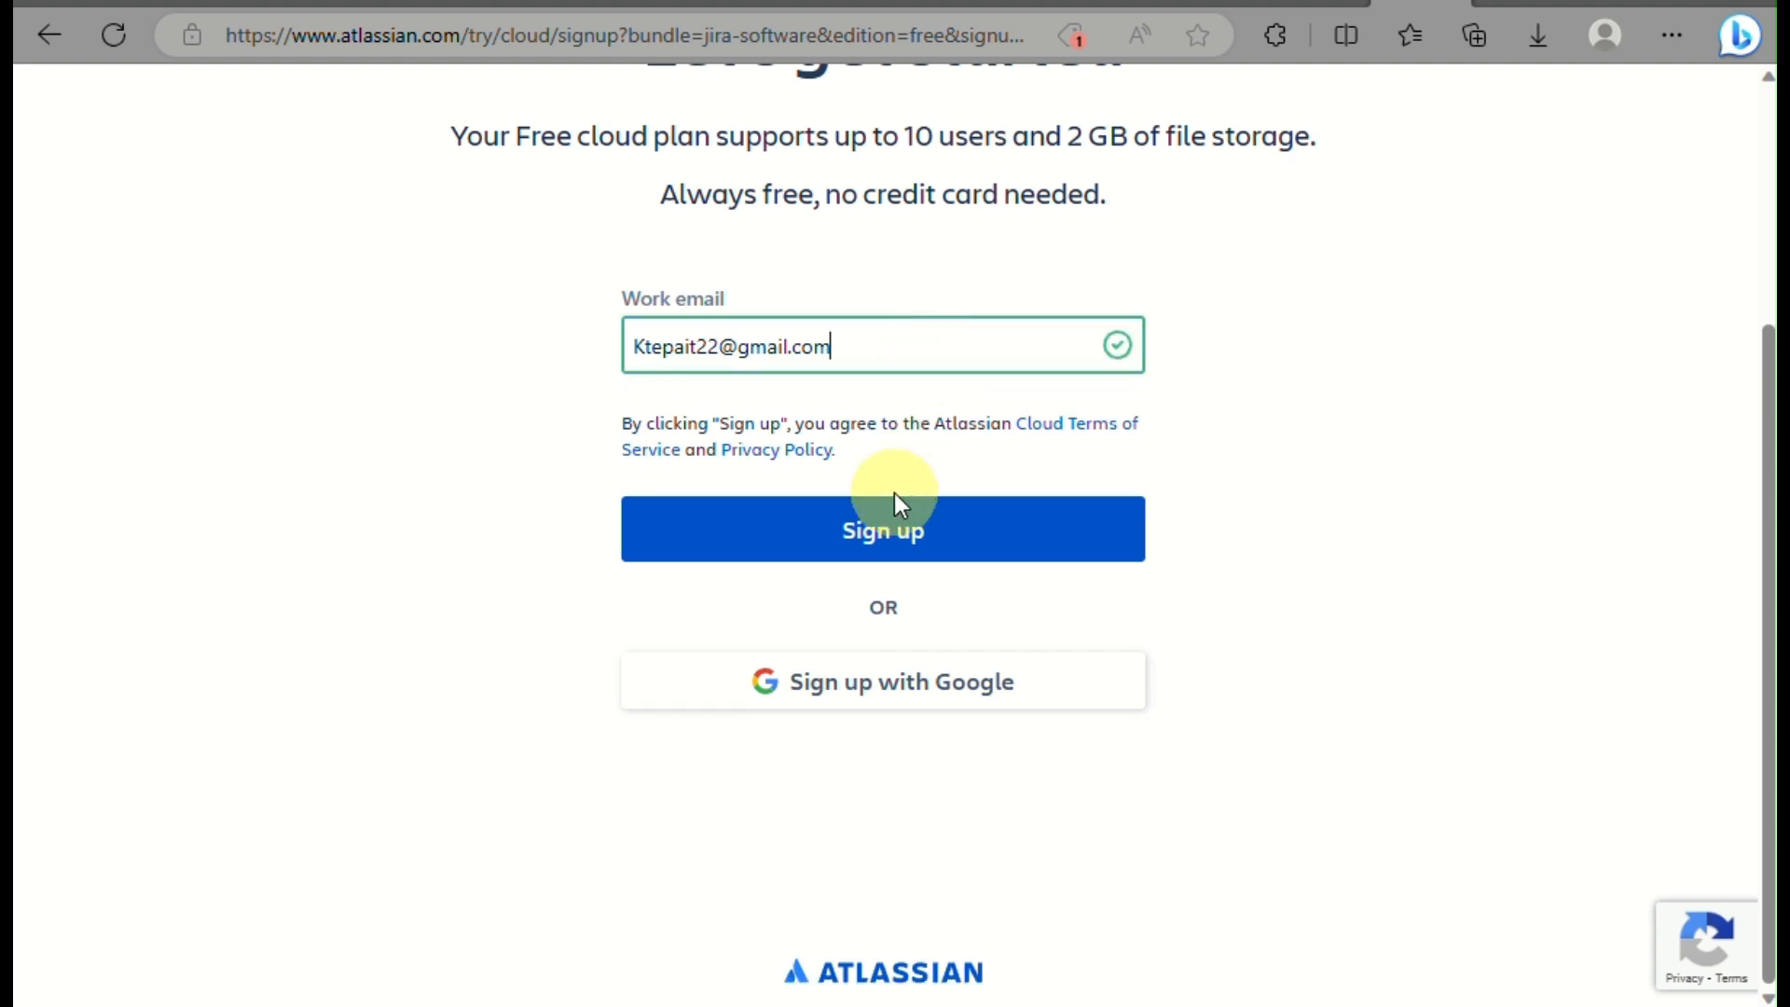
{"action": "left_click", "coordinate": [907, 536]}
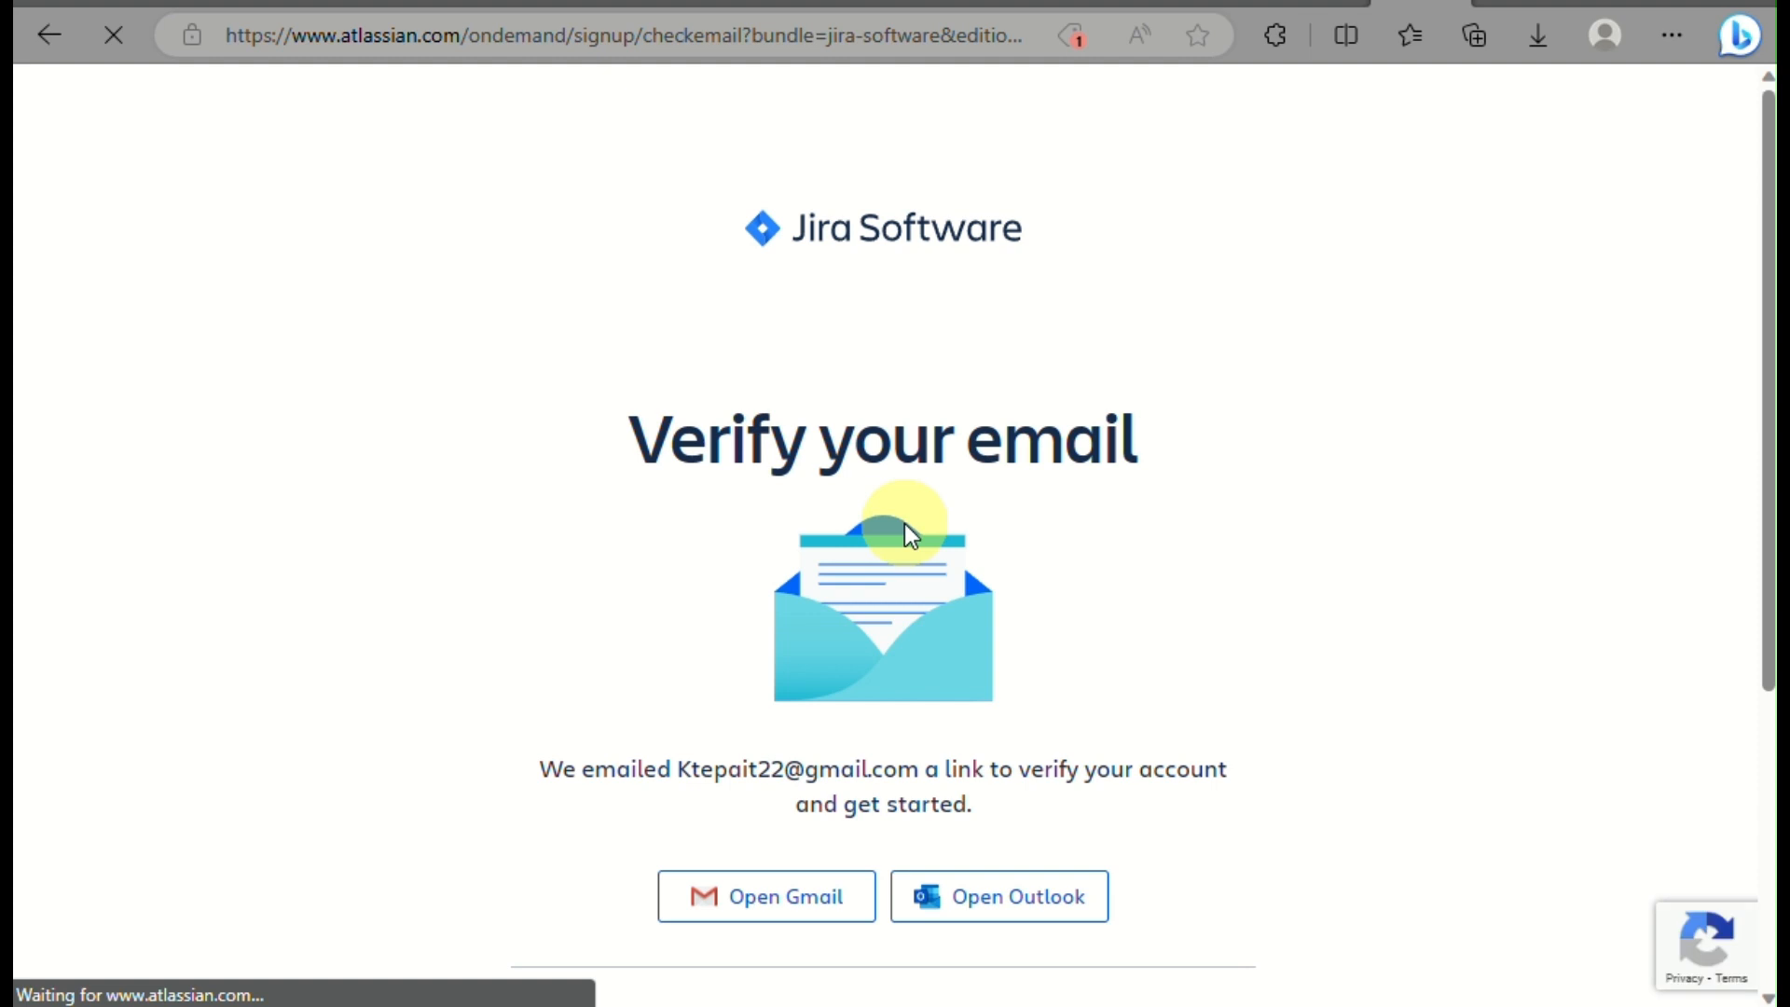
Check Gmail for the verification email, then go back to the sign-up page.
{"action": "left_click", "coordinate": [809, 891]}
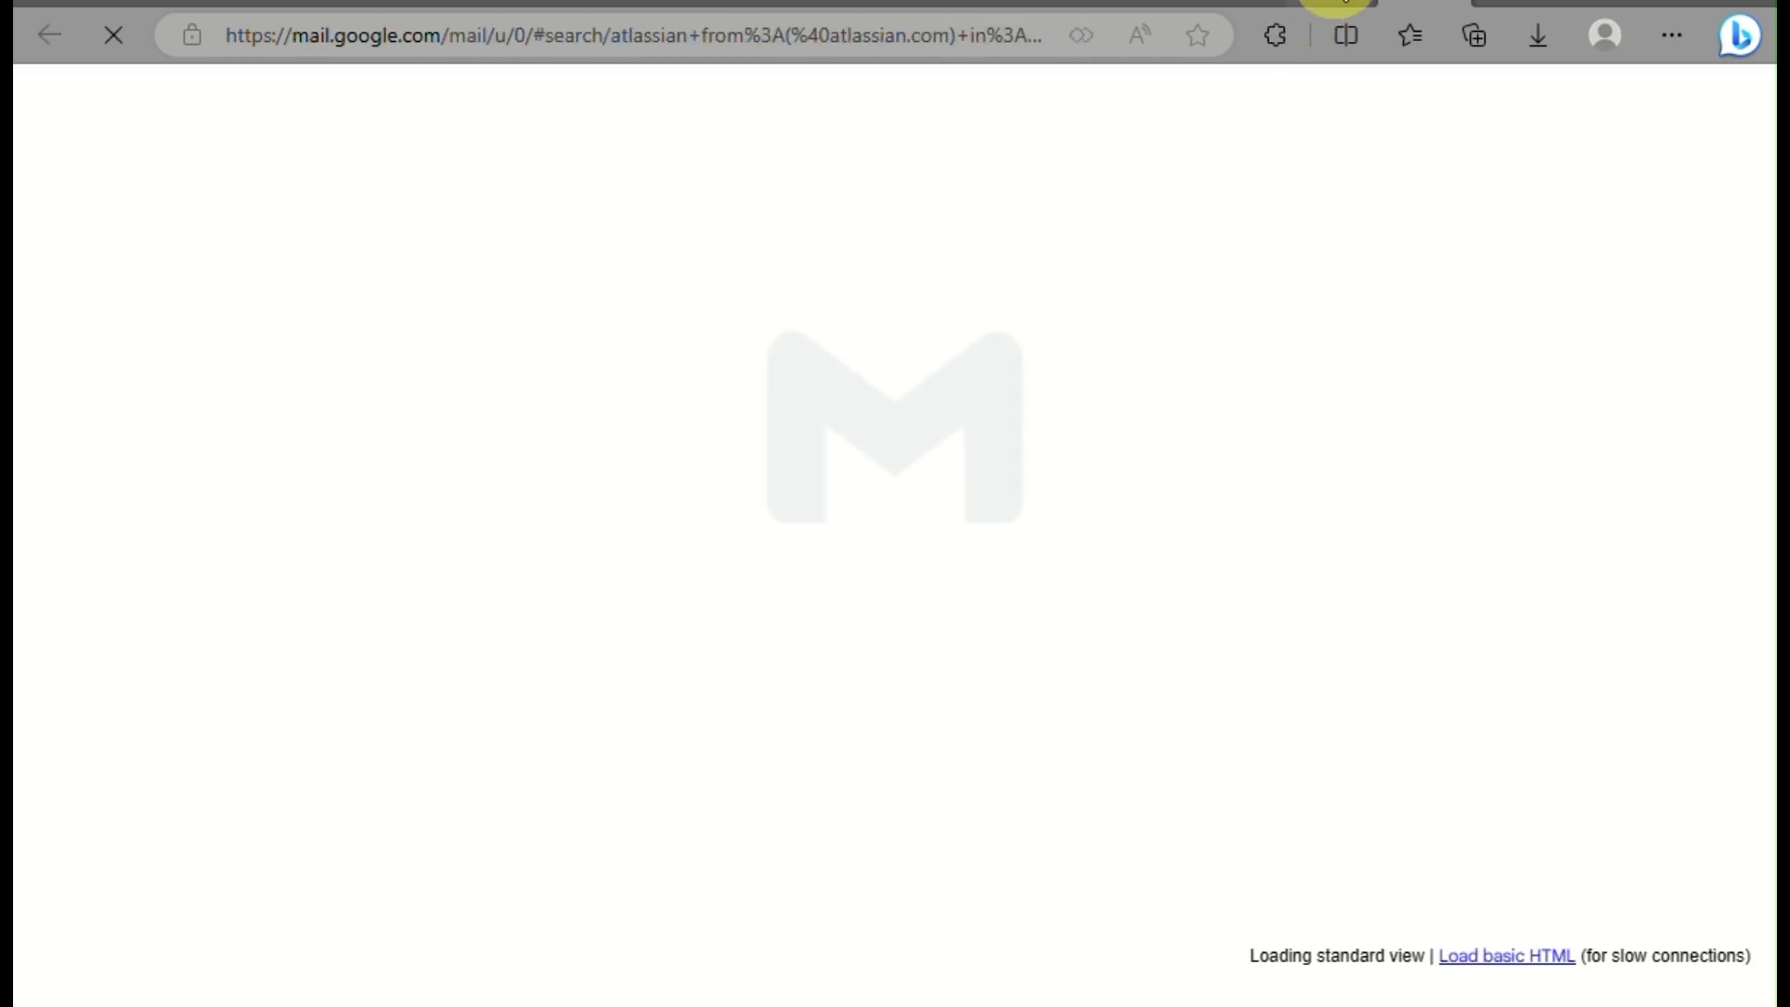
{"action": "left_click", "coordinate": [1348, 4]}
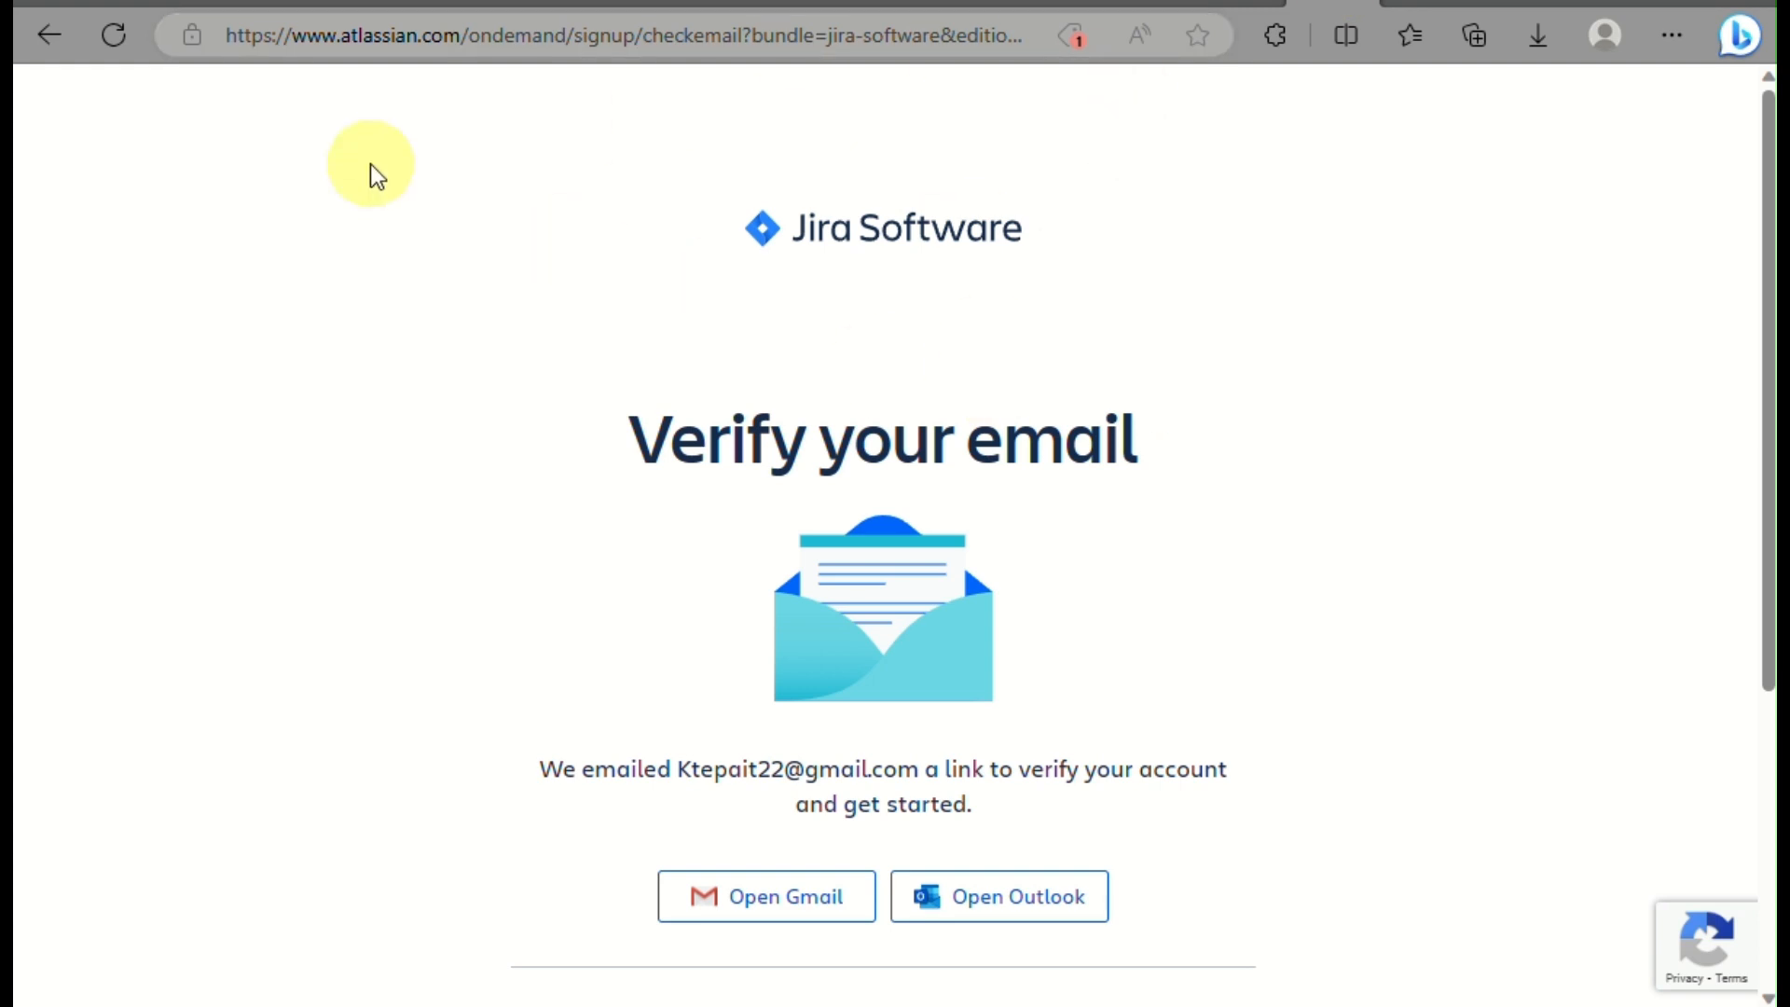
{"action": "scroll", "coordinate": [373, 159], "scroll_direction": "down", "scroll_amount": 5}
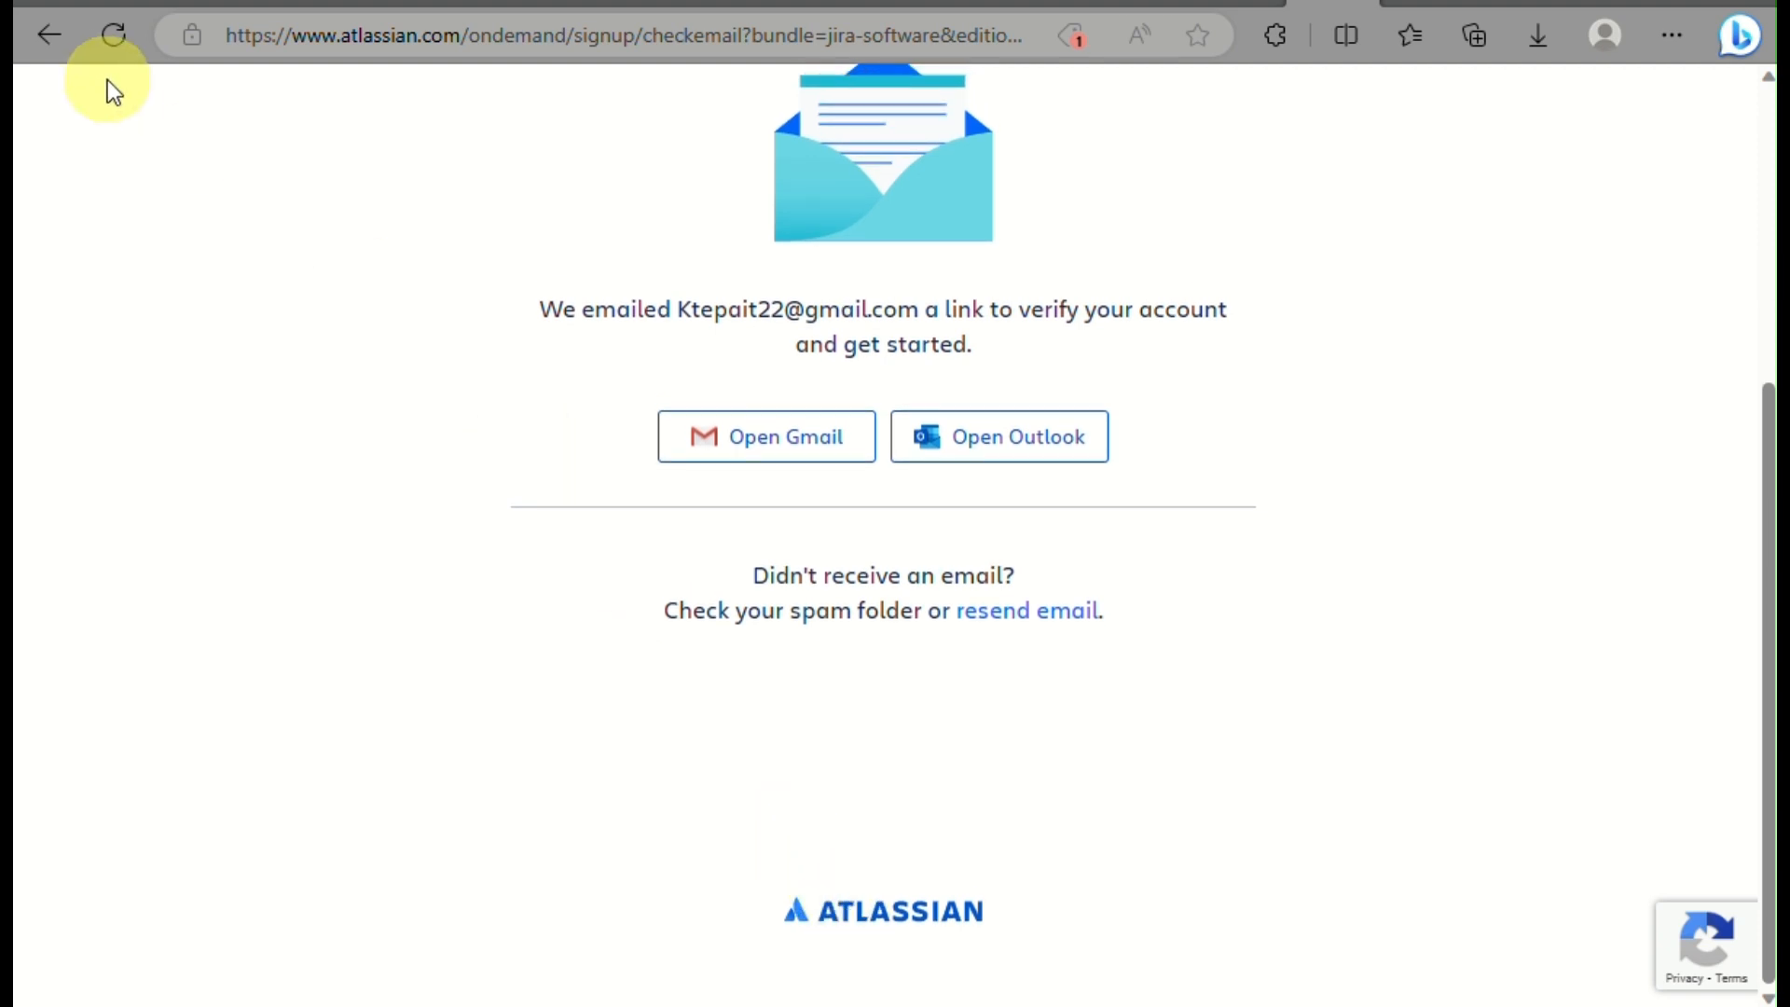
{"action": "left_click", "coordinate": [66, 47]}
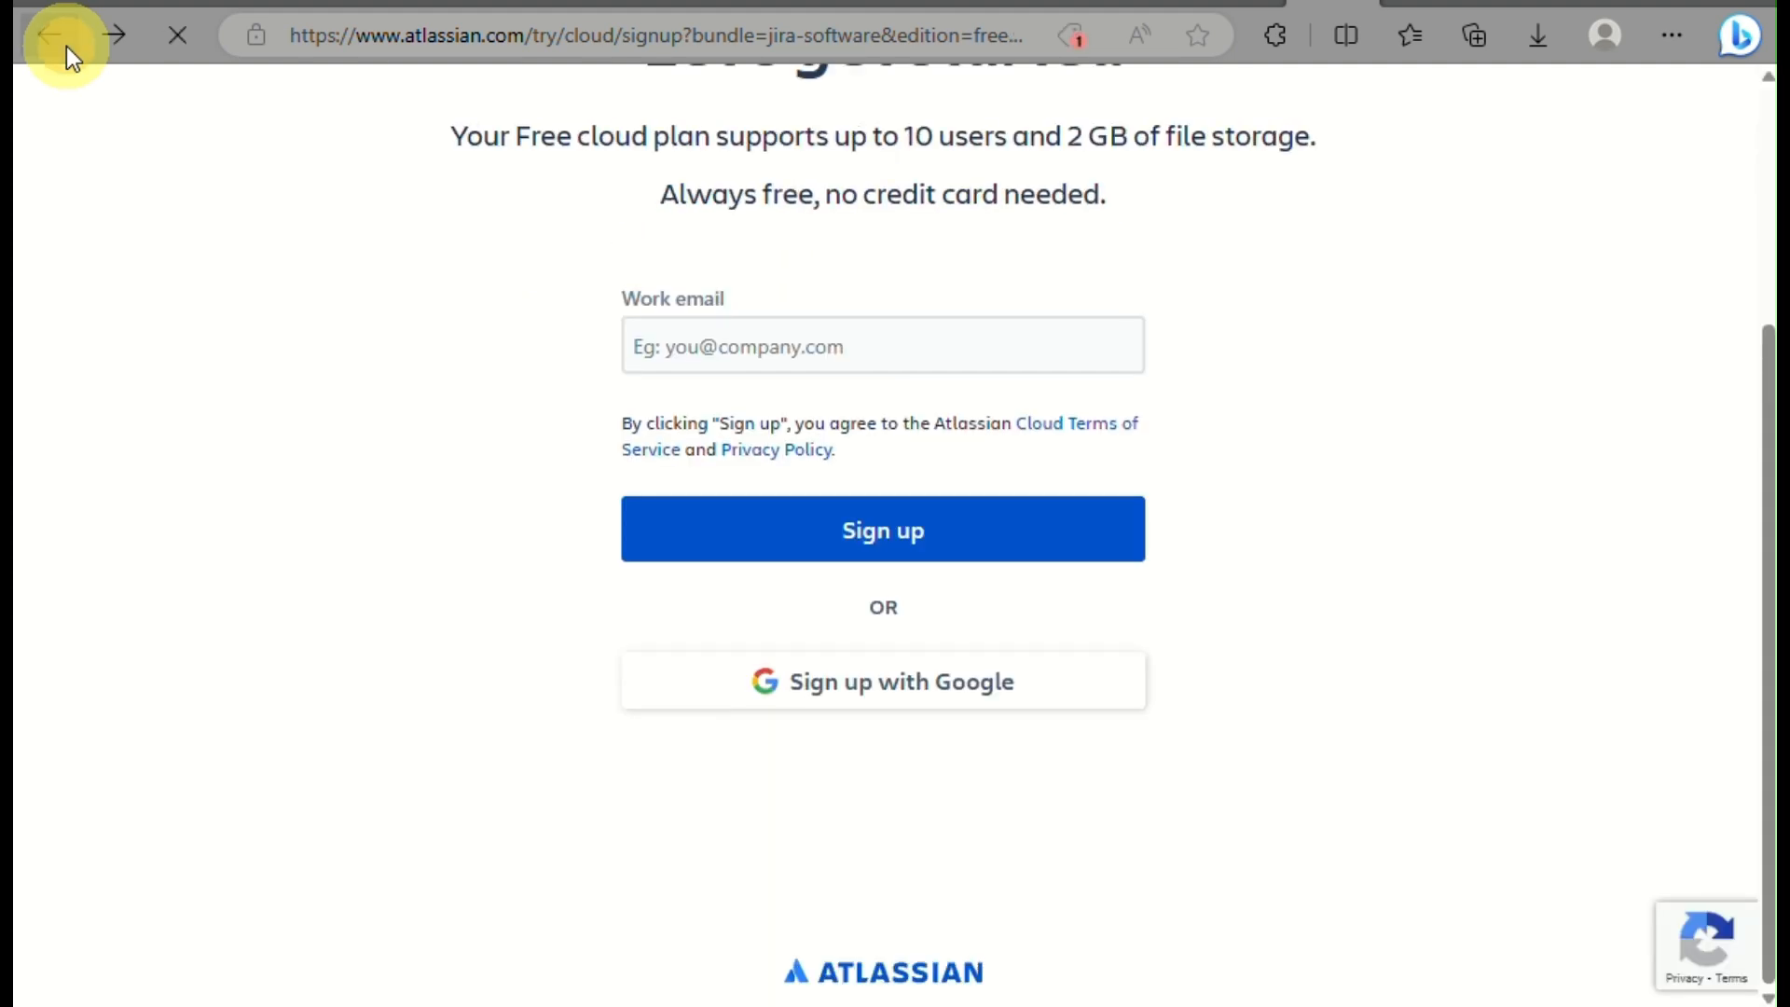
From the Jira Software page, sign in to Atlassian with the second listed Google account.
{"action": "left_click", "coordinate": [65, 46]}
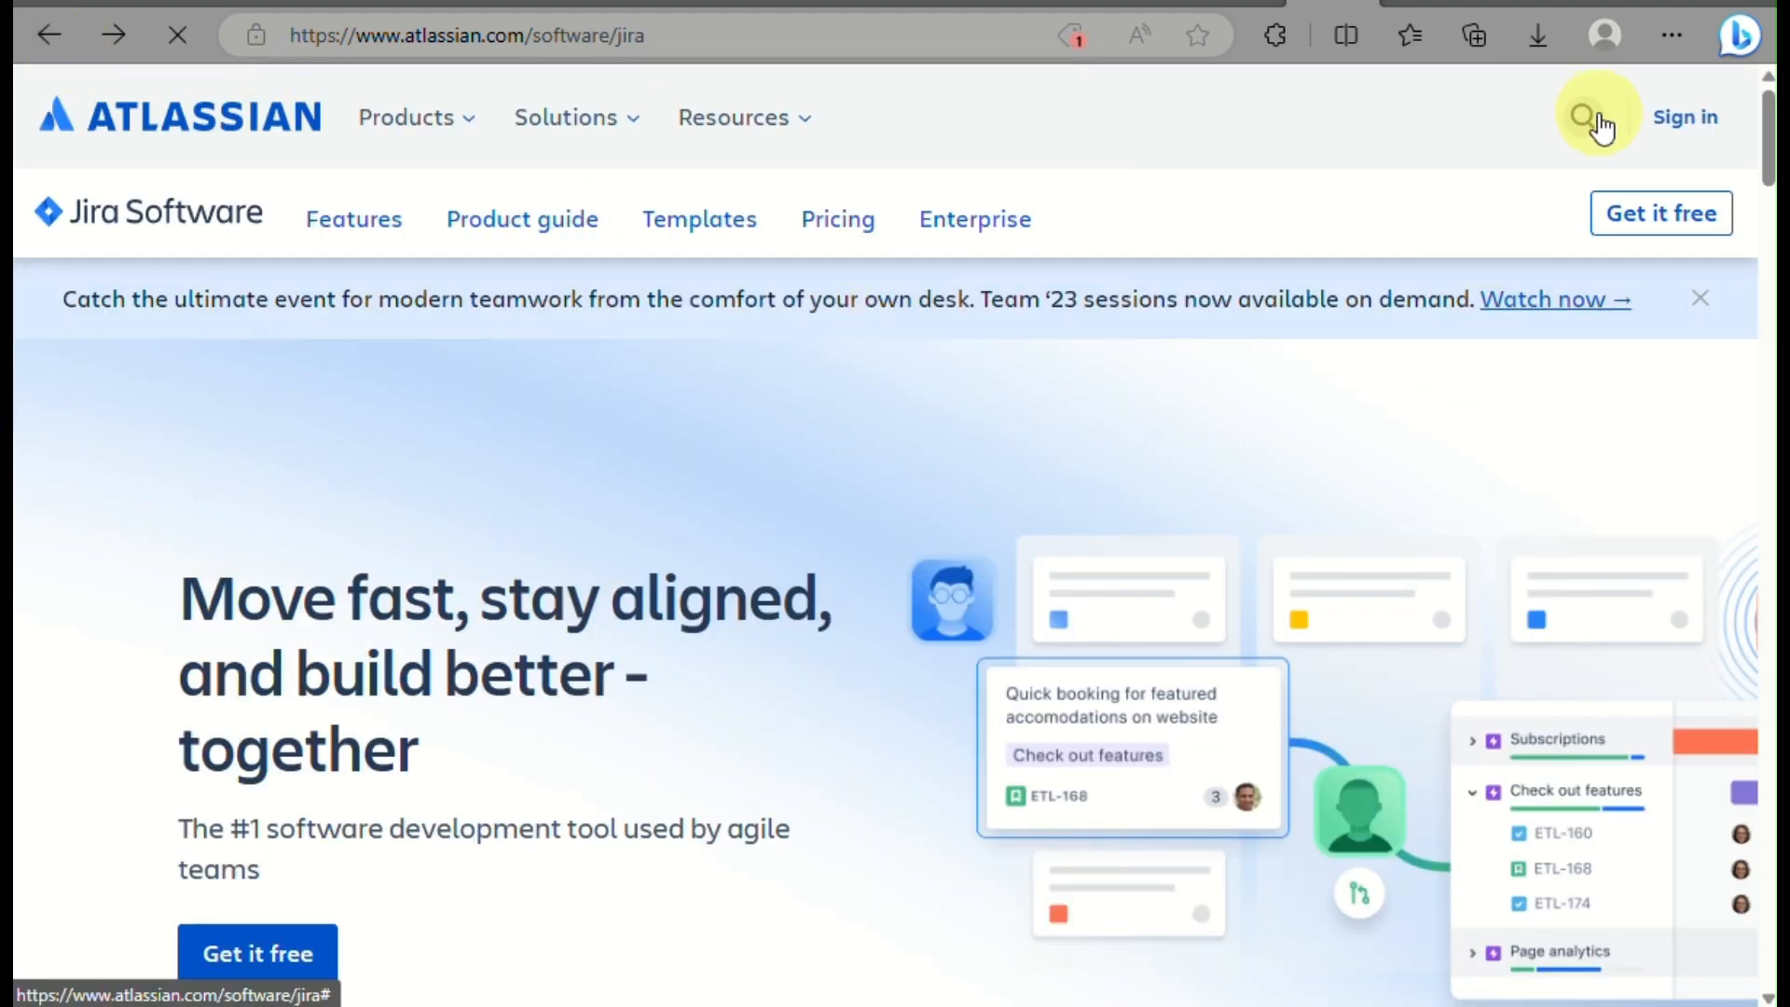
{"action": "left_click", "coordinate": [1666, 135]}
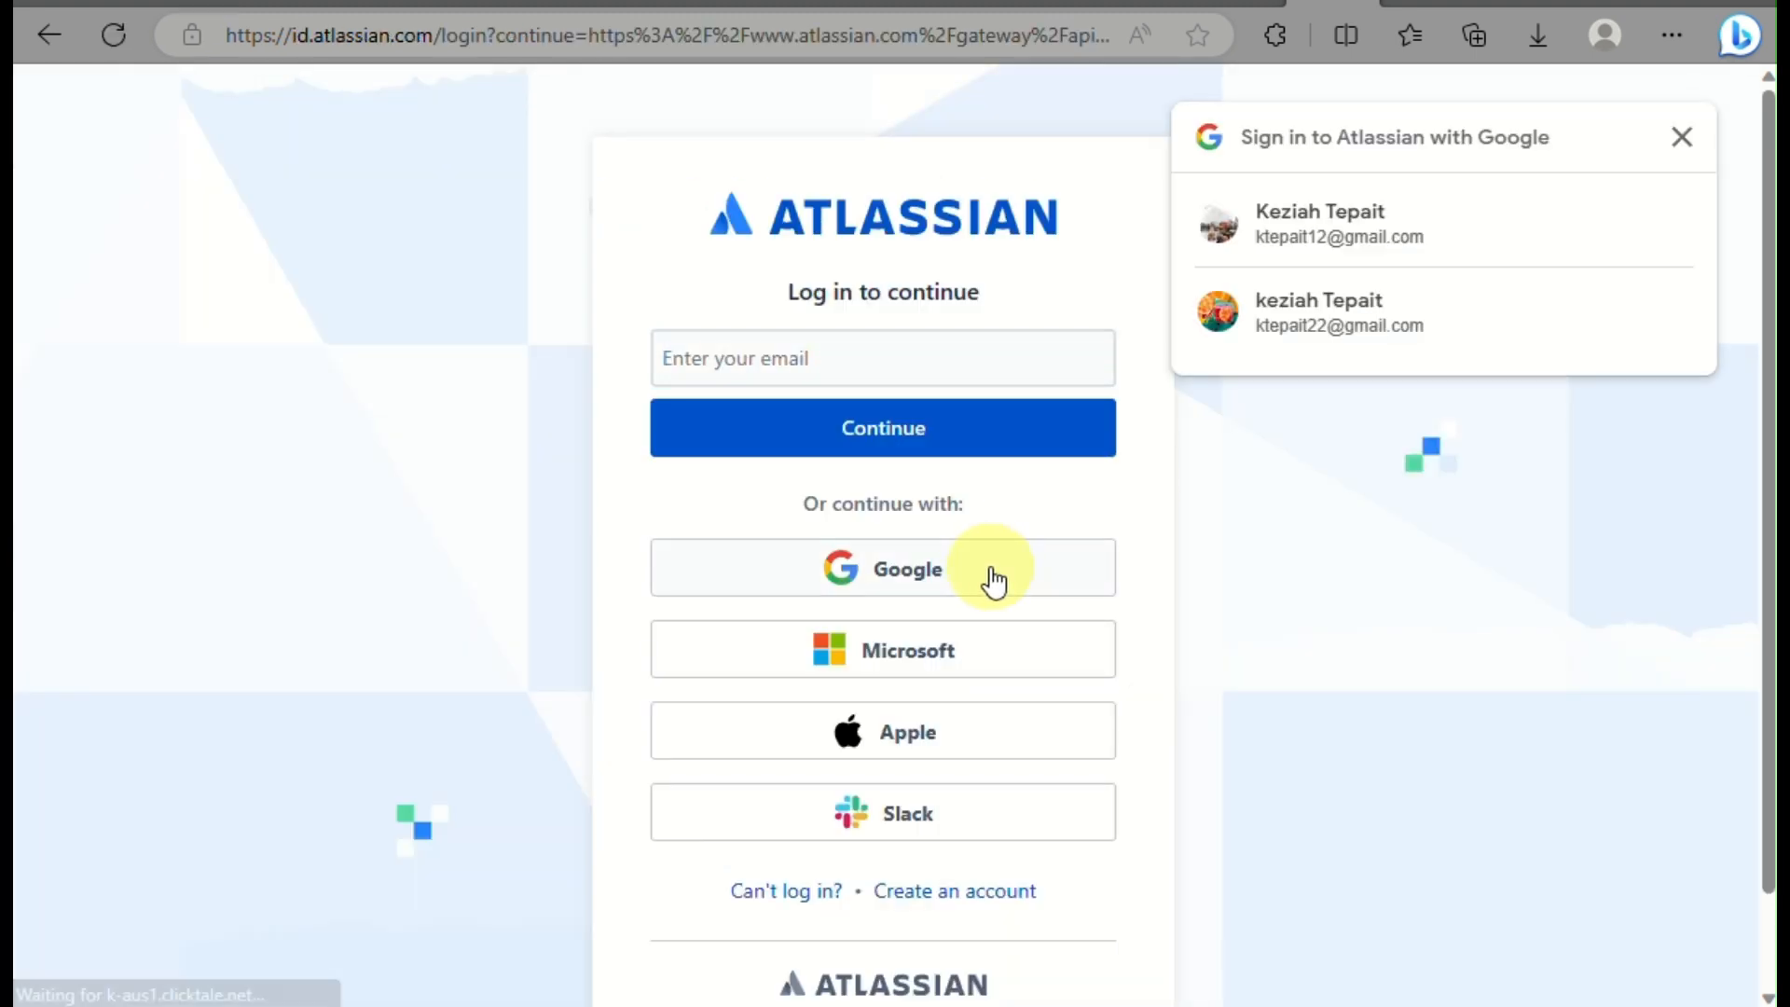
{"action": "left_click", "coordinate": [1322, 328]}
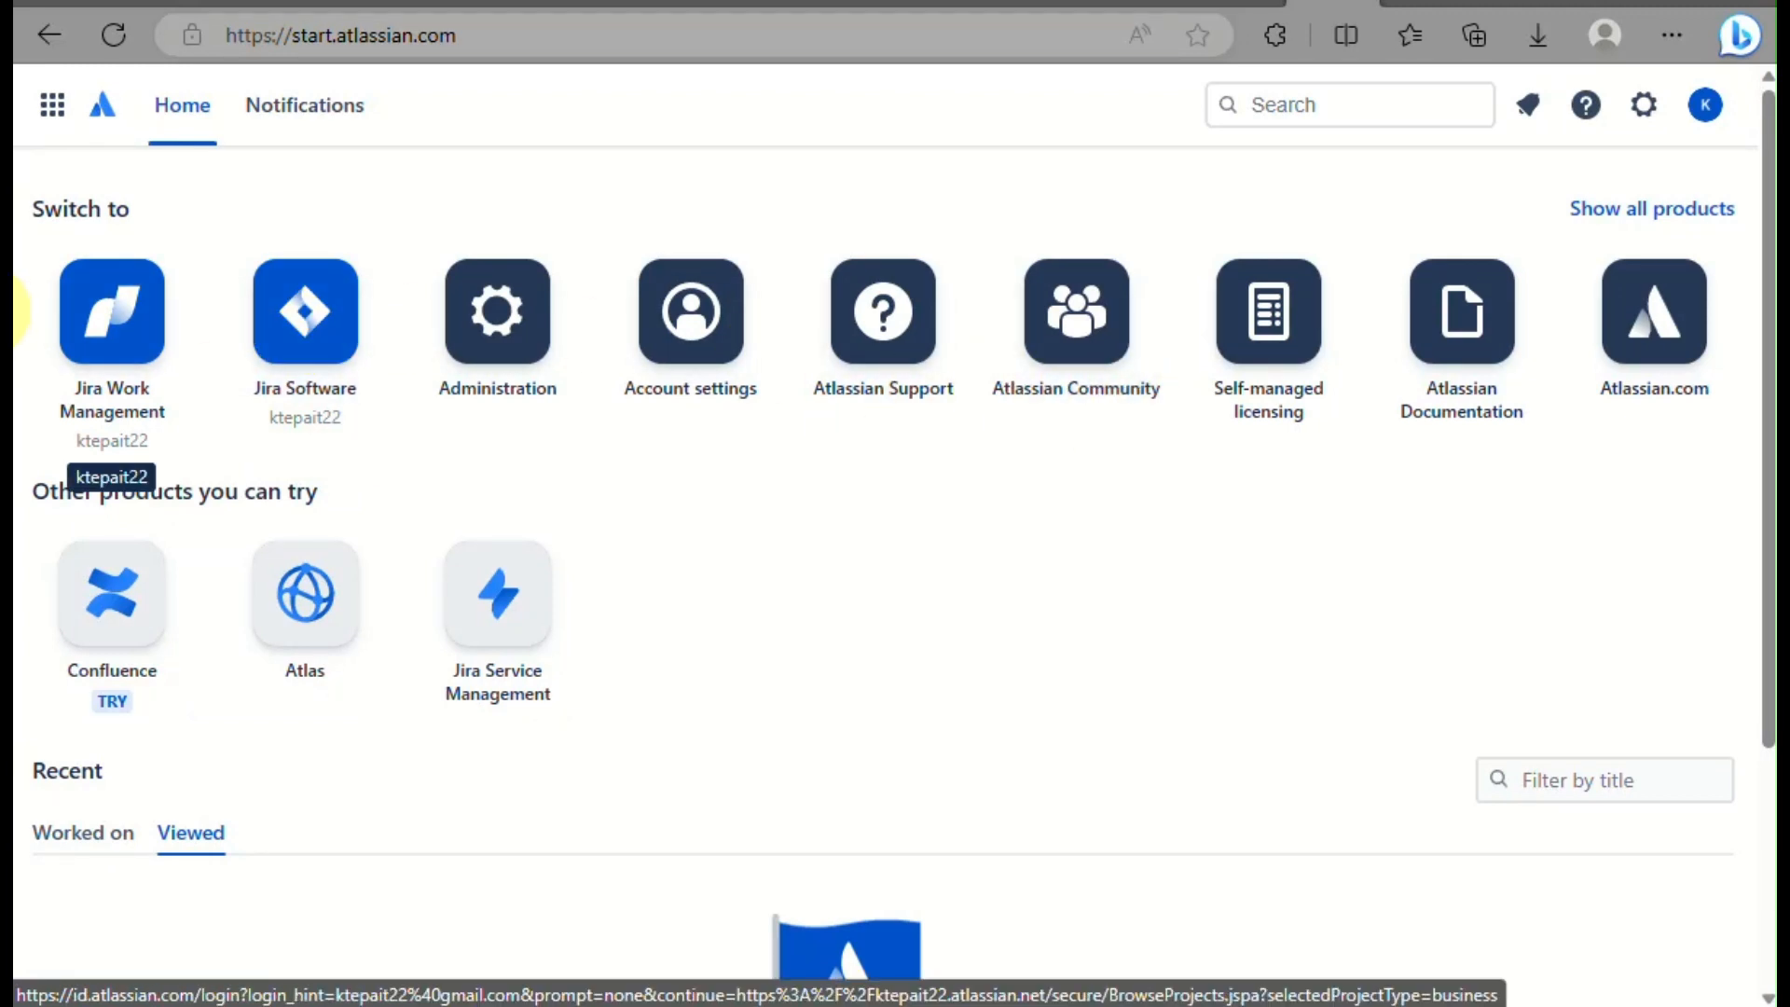
Choose the Jira Software tile on the Atlassian start page to reach Your work.
{"action": "scroll", "coordinate": [603, 618], "scroll_direction": "down", "scroll_amount": 4}
{"action": "scroll", "coordinate": [603, 619], "scroll_direction": "up", "scroll_amount": 5}
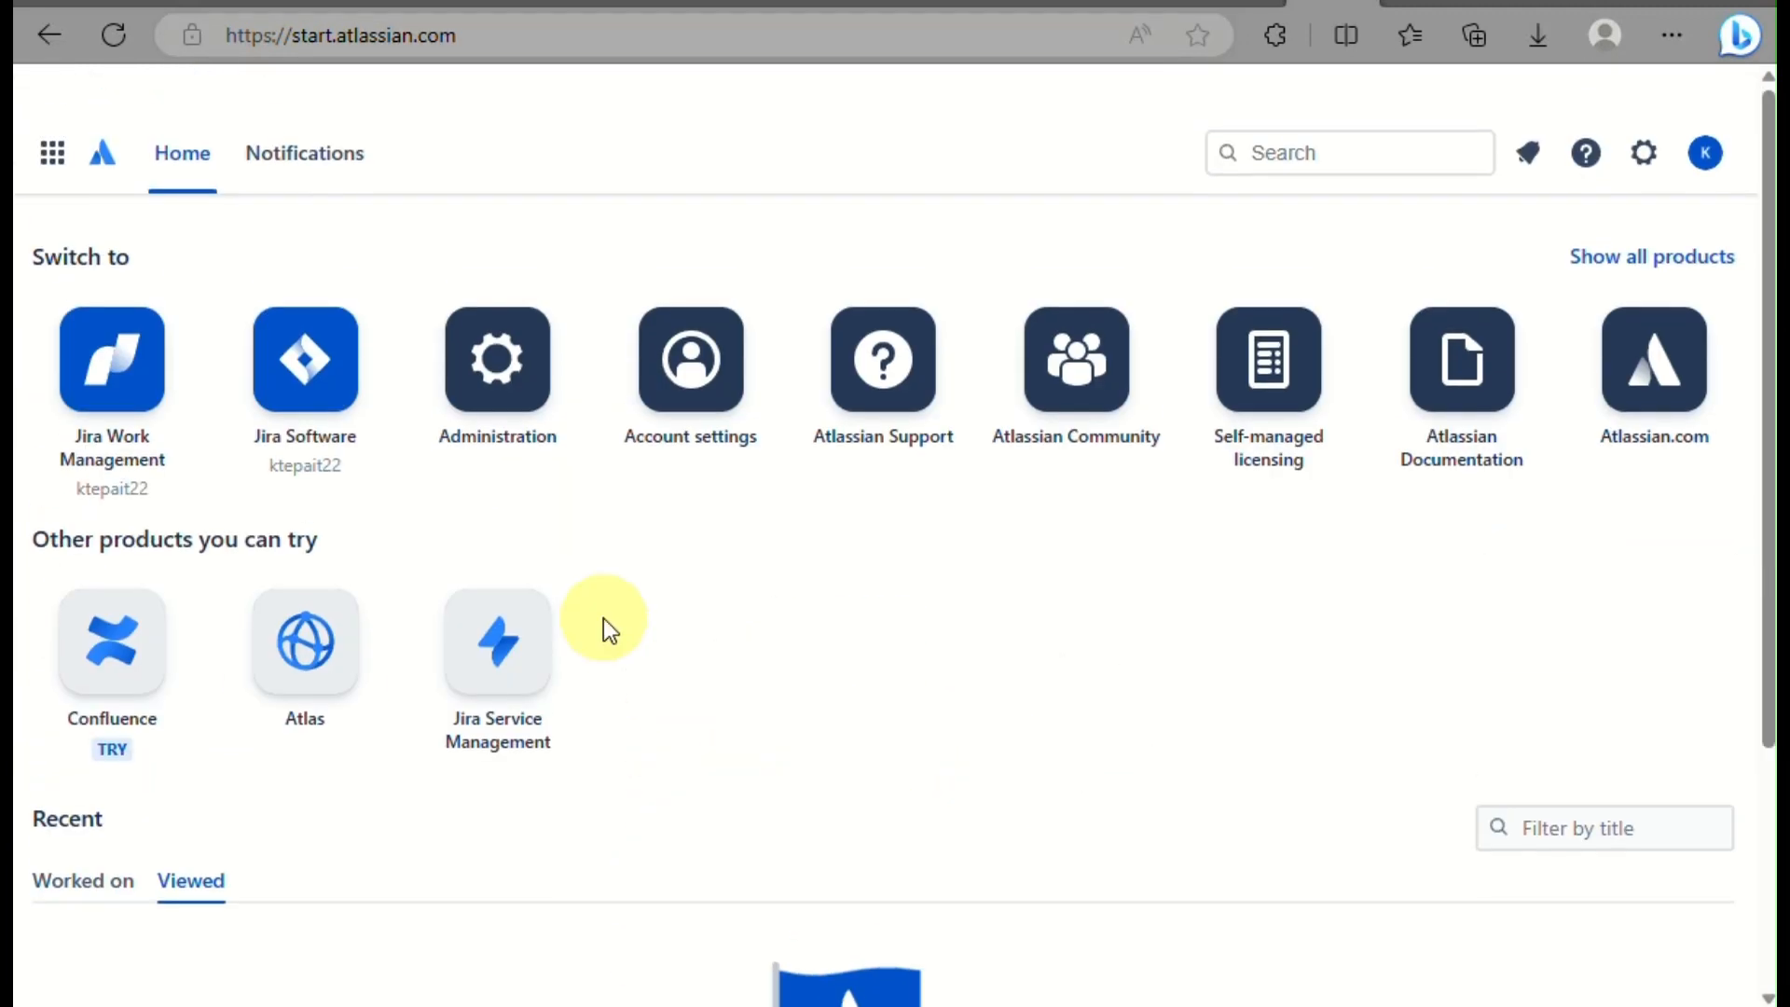
{"action": "left_click", "coordinate": [301, 305]}
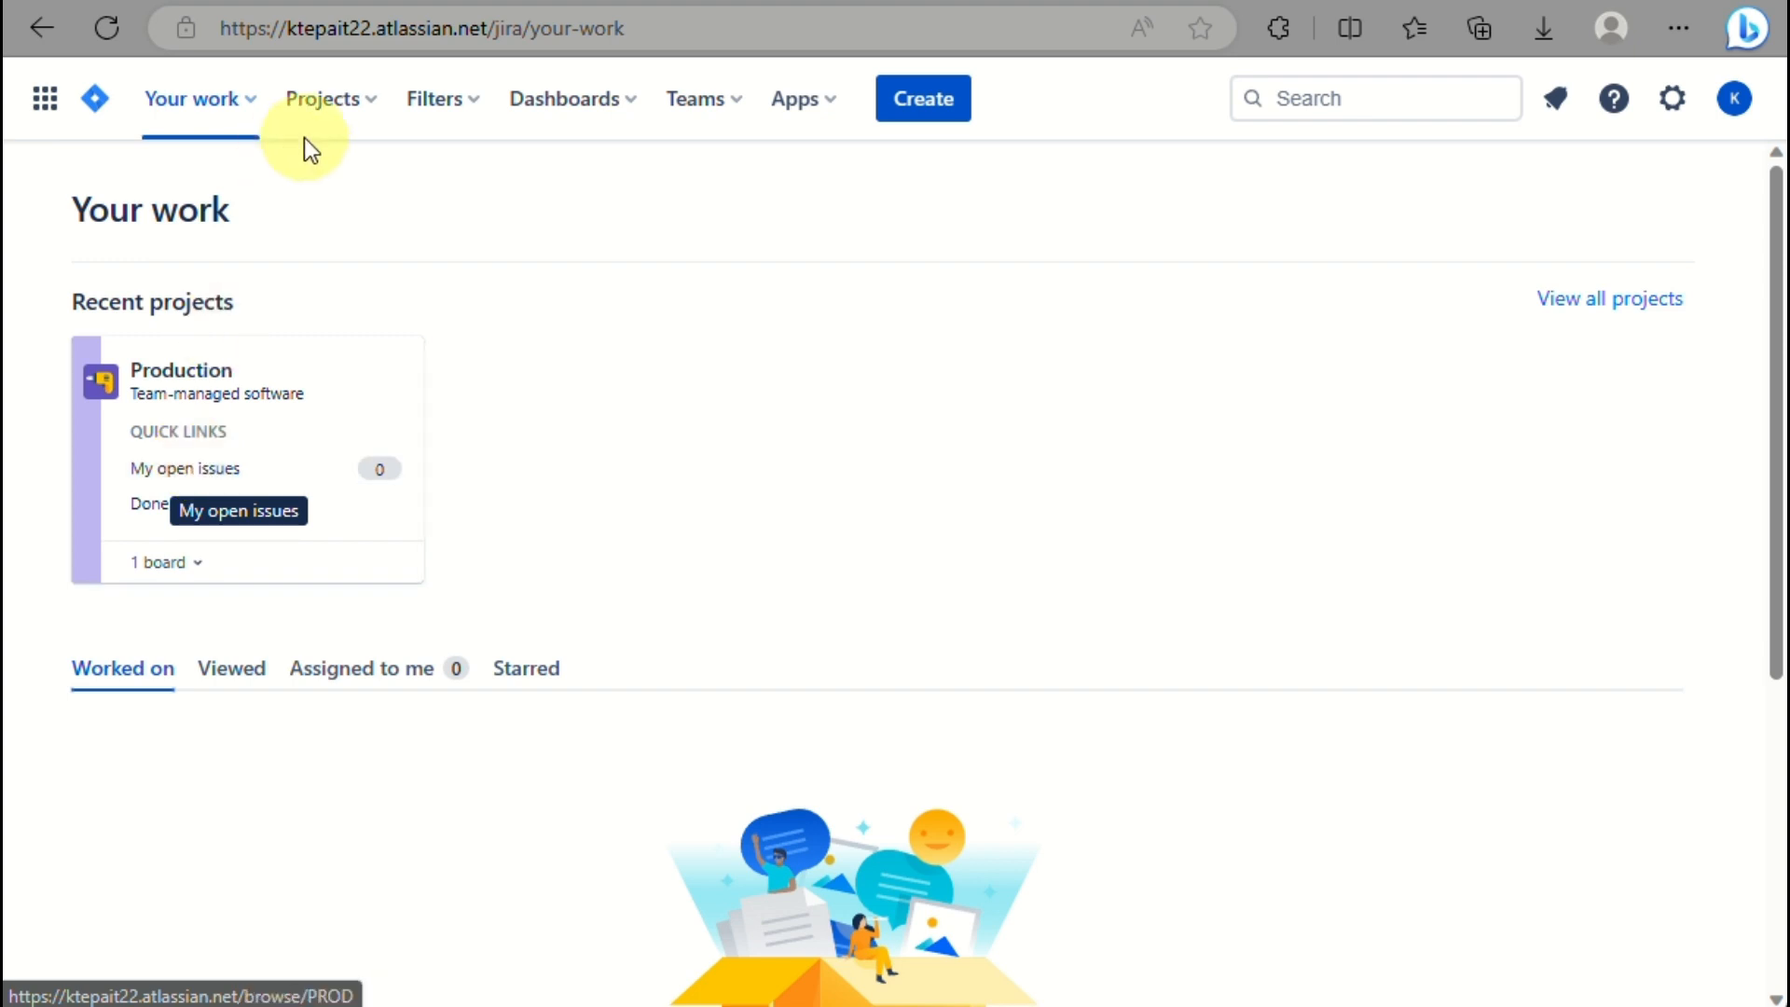
Choose Production (PROD) from the Projects menu to show its board.
{"action": "left_click", "coordinate": [344, 103]}
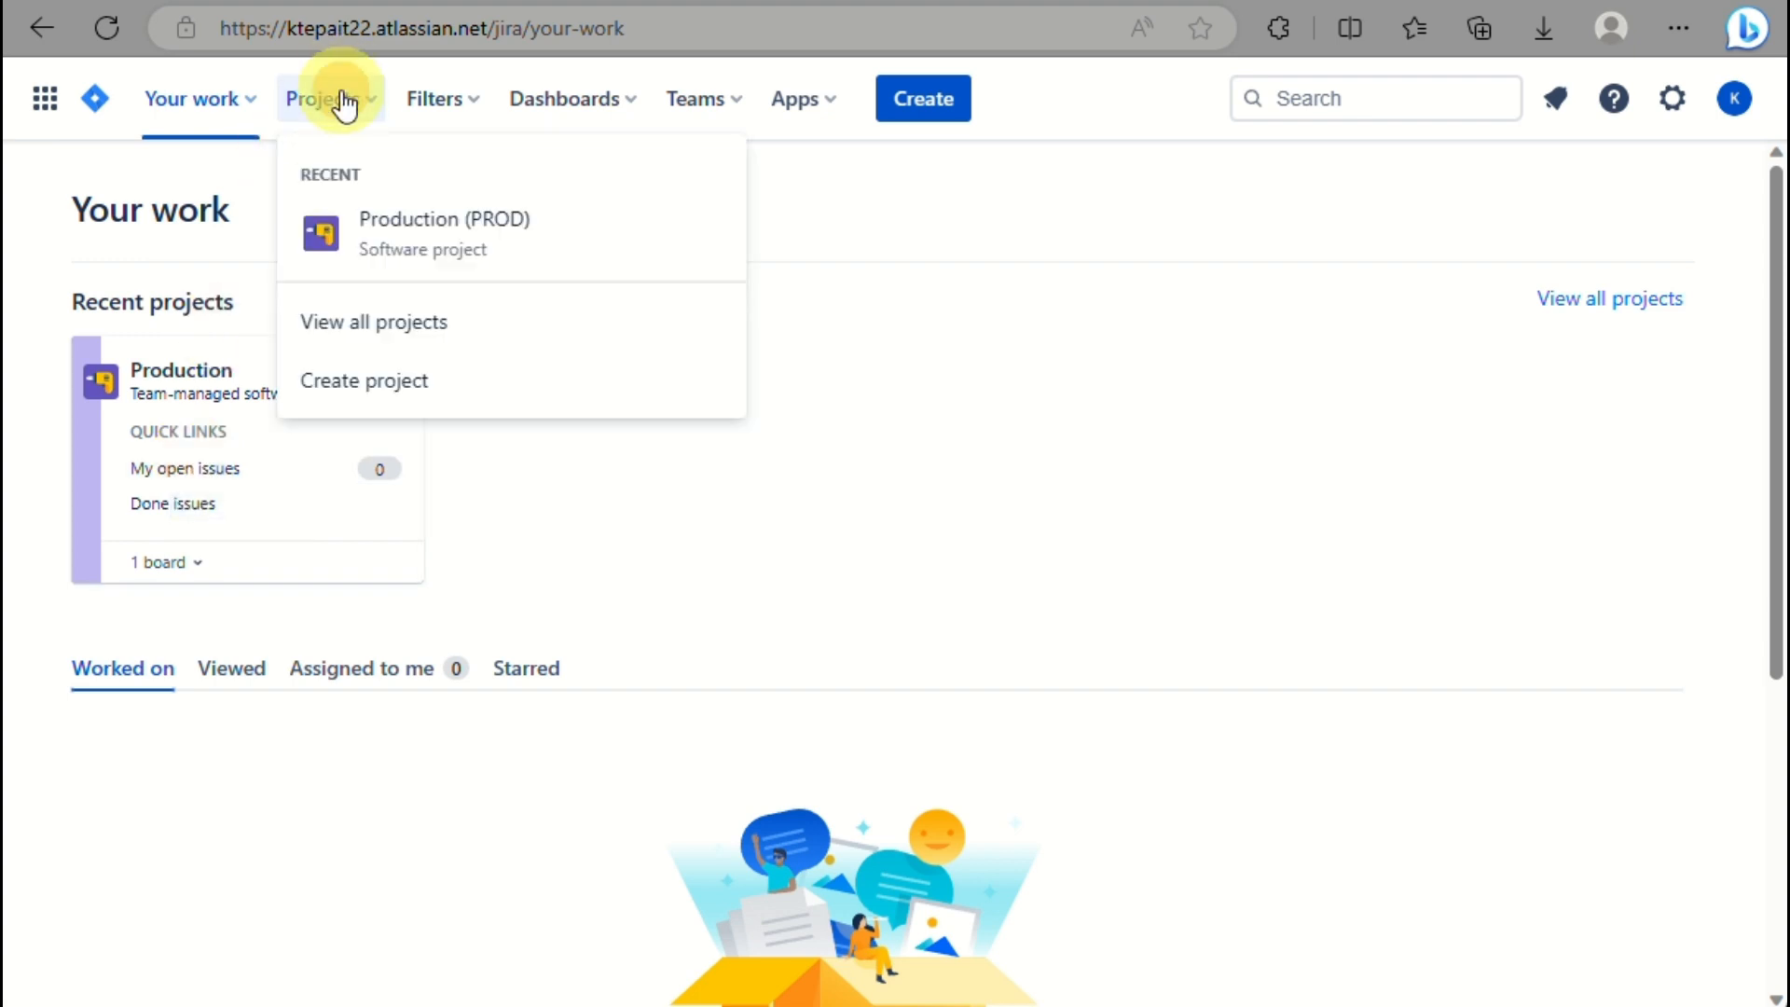
{"action": "left_click", "coordinate": [384, 225]}
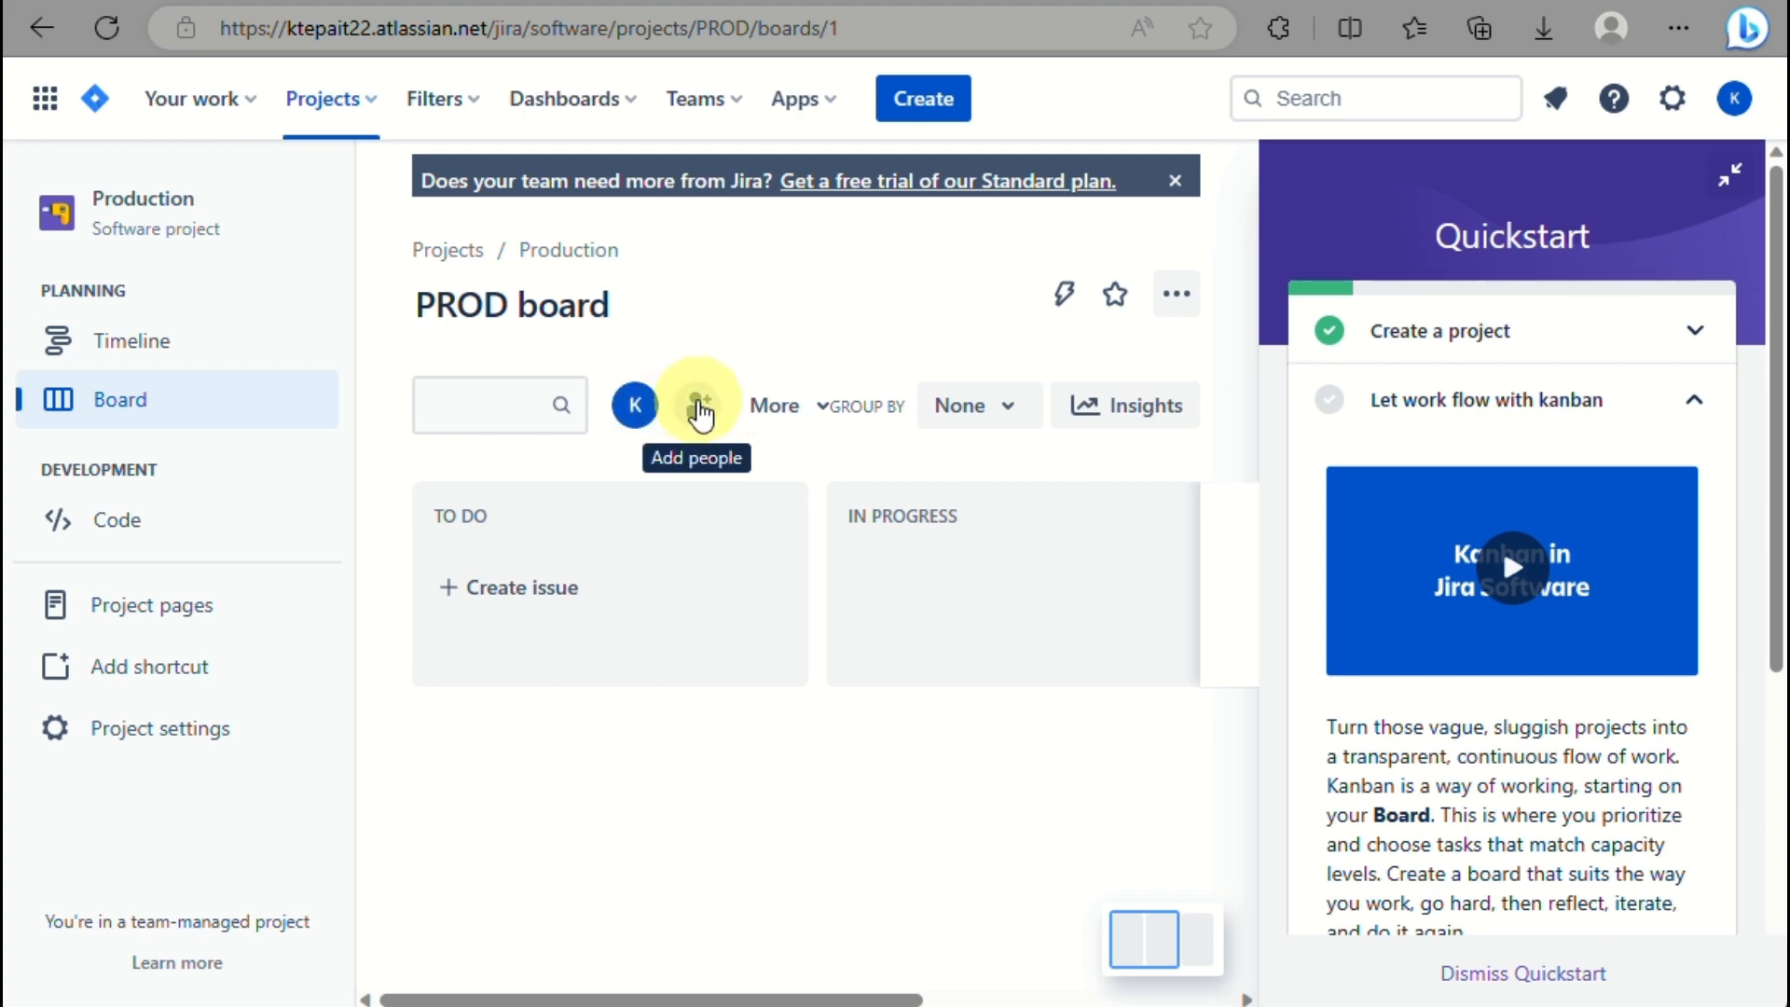
In Add people, dismiss the tip, then try and remove suggested invitee addresses.
{"action": "left_click", "coordinate": [699, 411]}
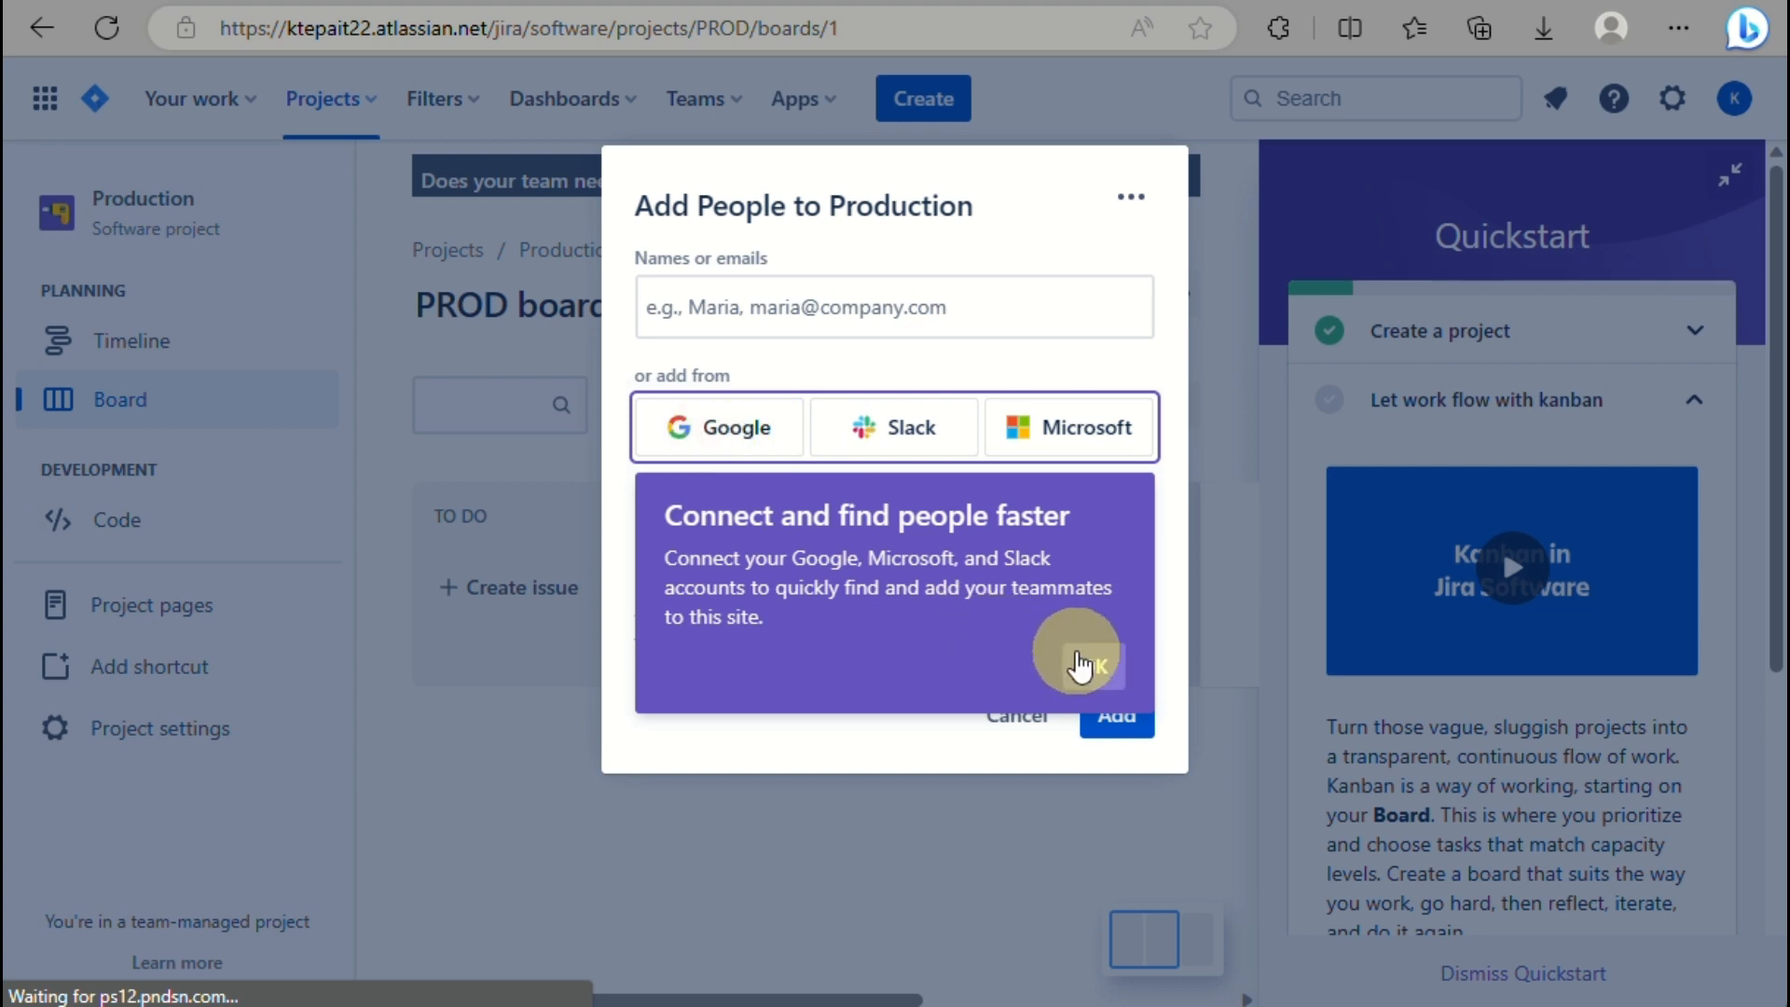
{"action": "left_click", "coordinate": [1087, 662]}
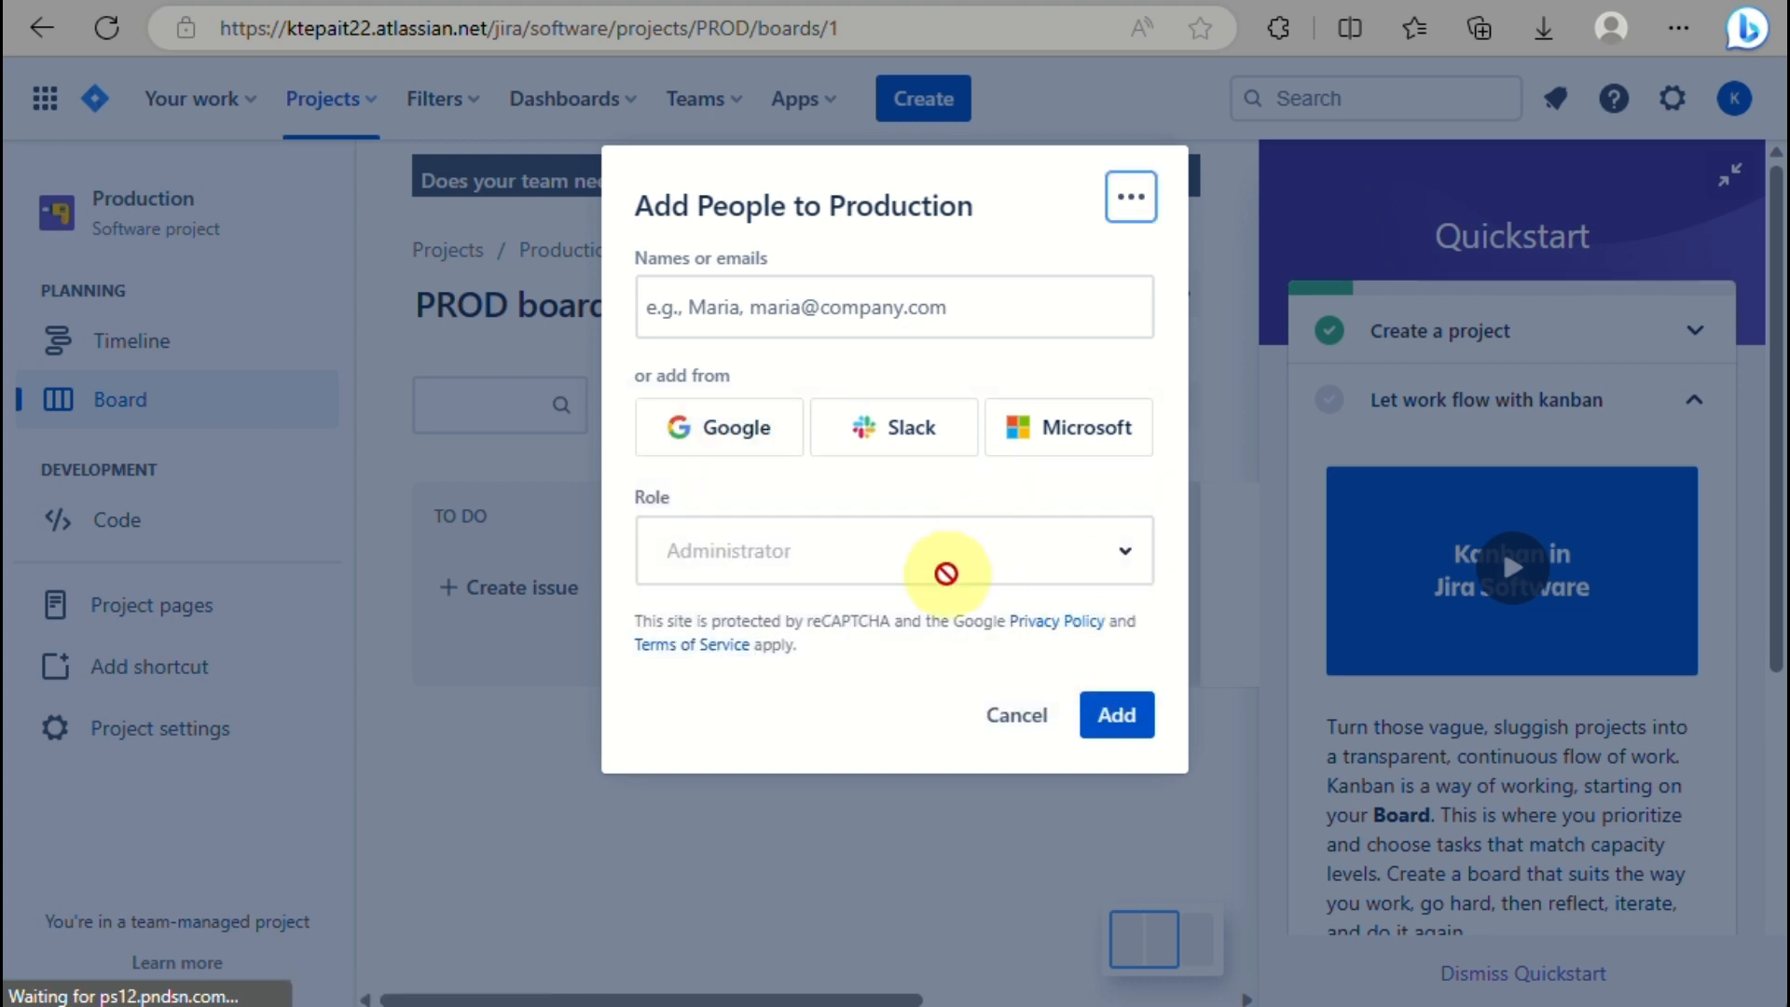
{"action": "left_click", "coordinate": [849, 320]}
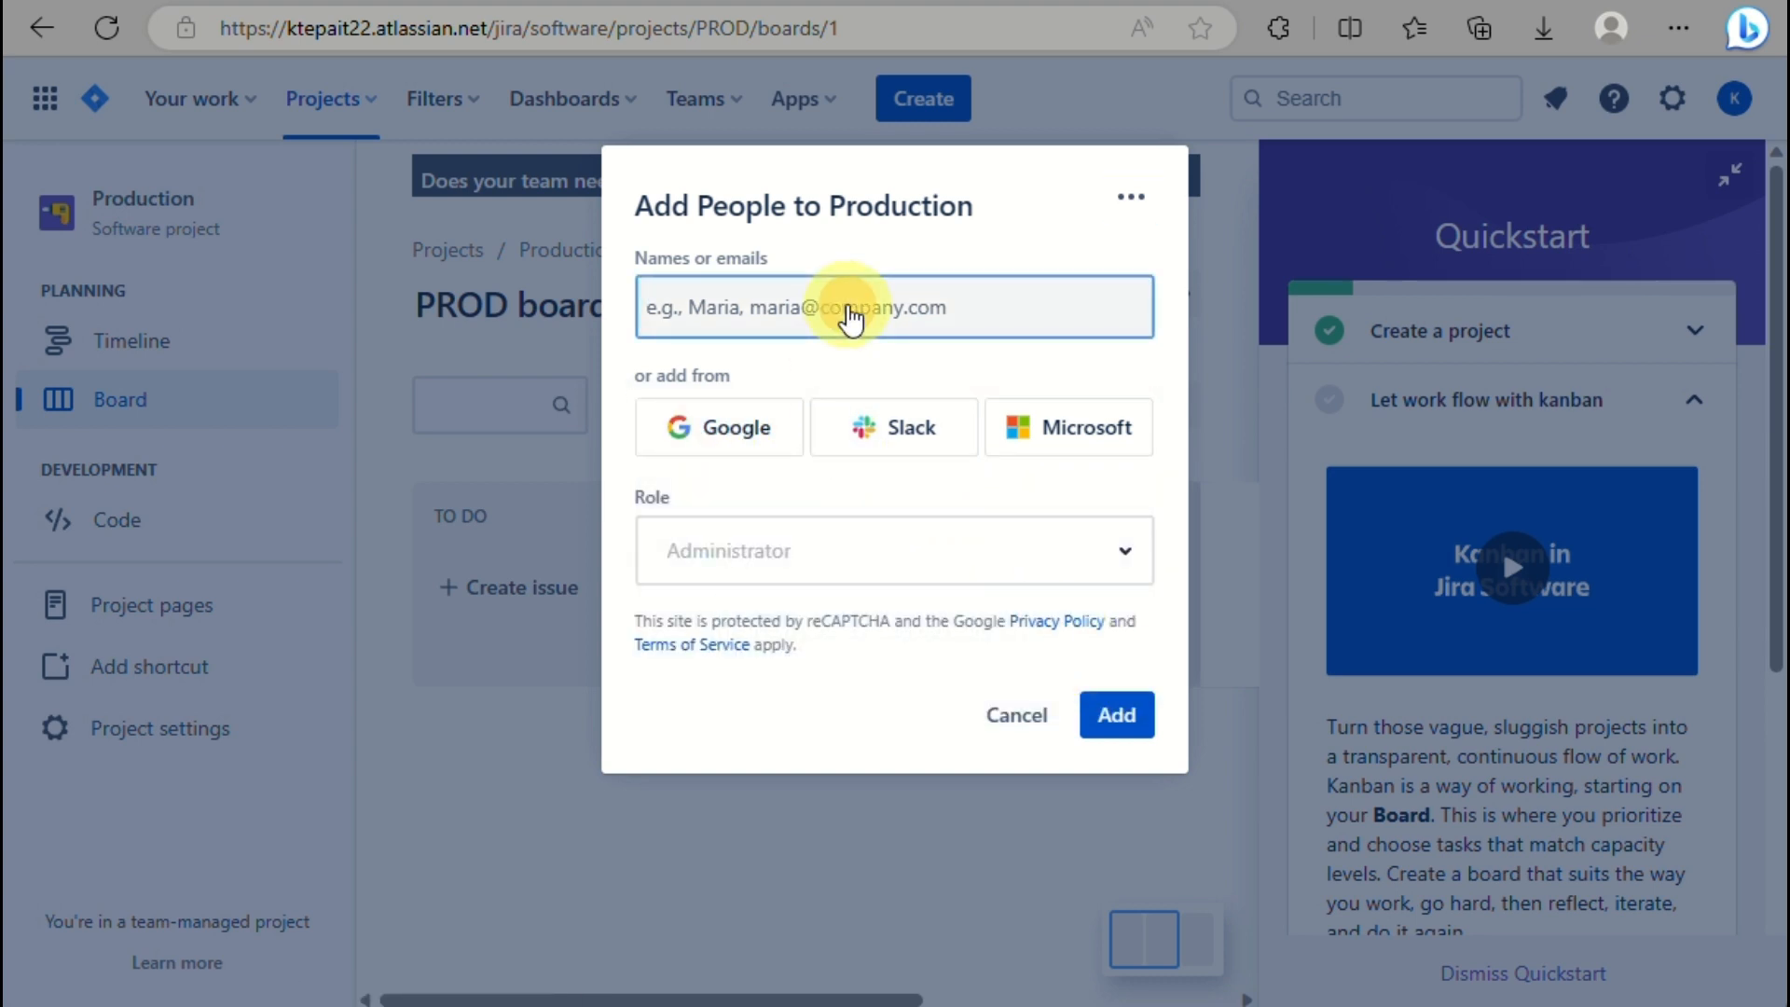
{"action": "type", "text": "anna"}
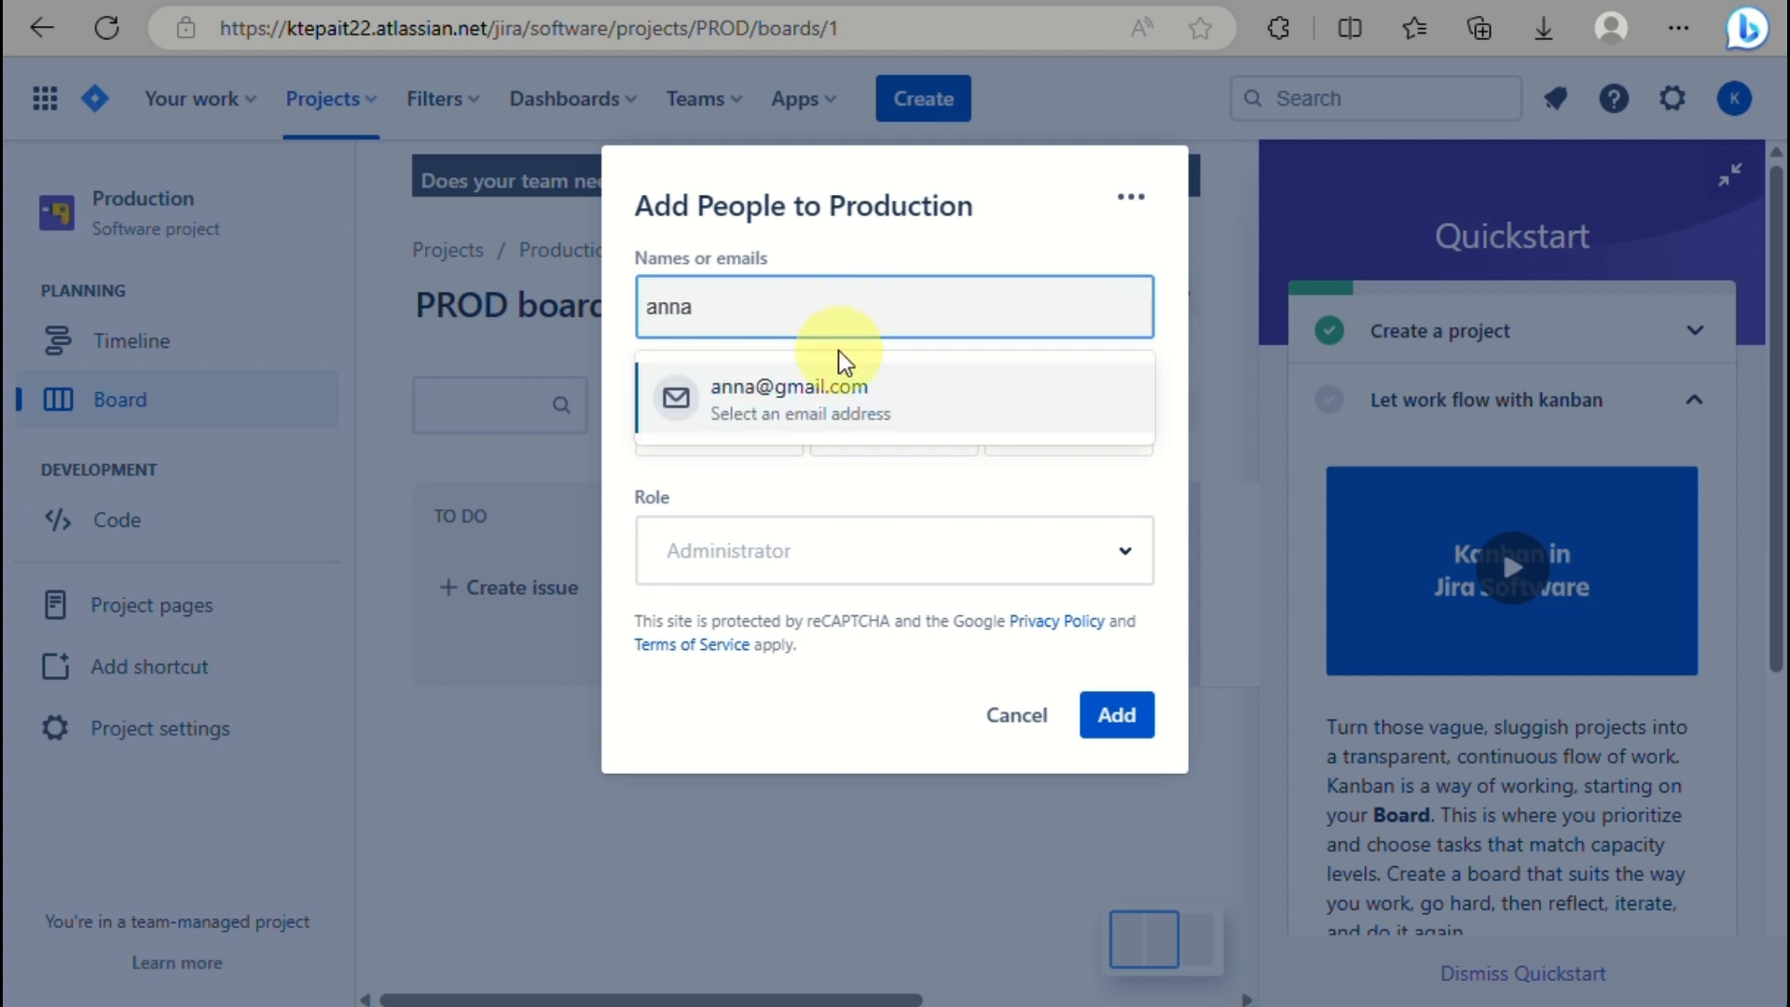
{"action": "left_click", "coordinate": [825, 403]}
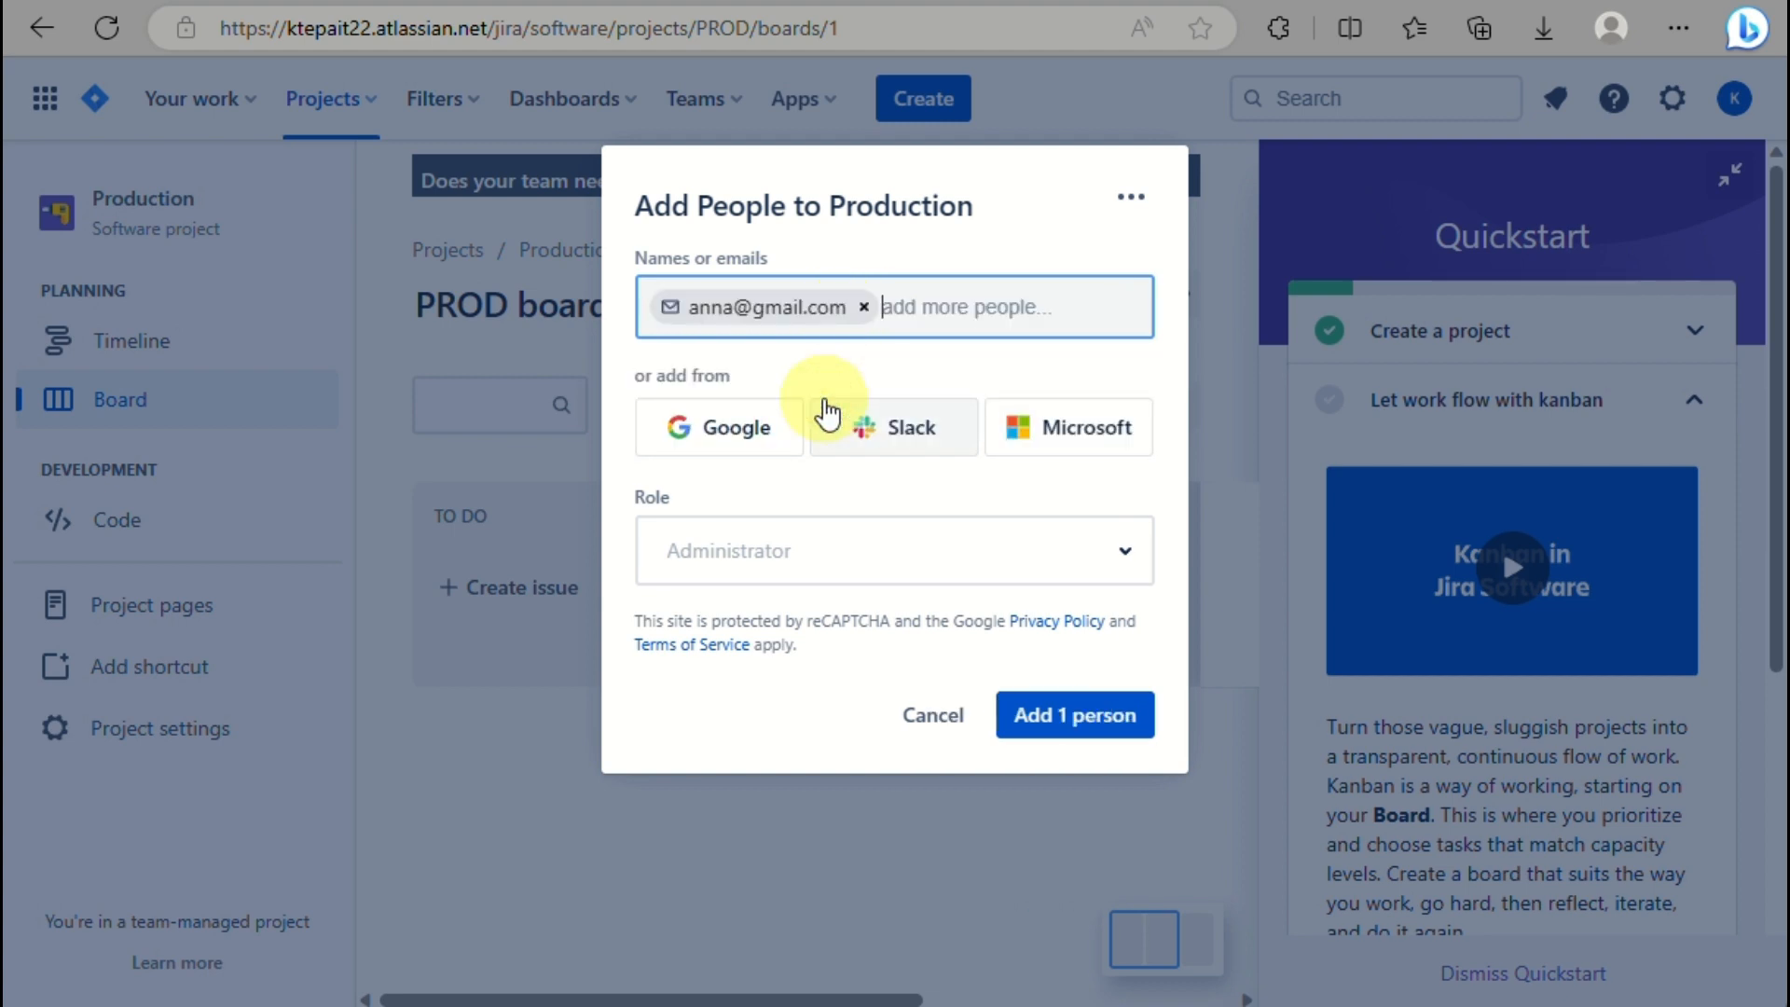
{"action": "left_click", "coordinate": [863, 307]}
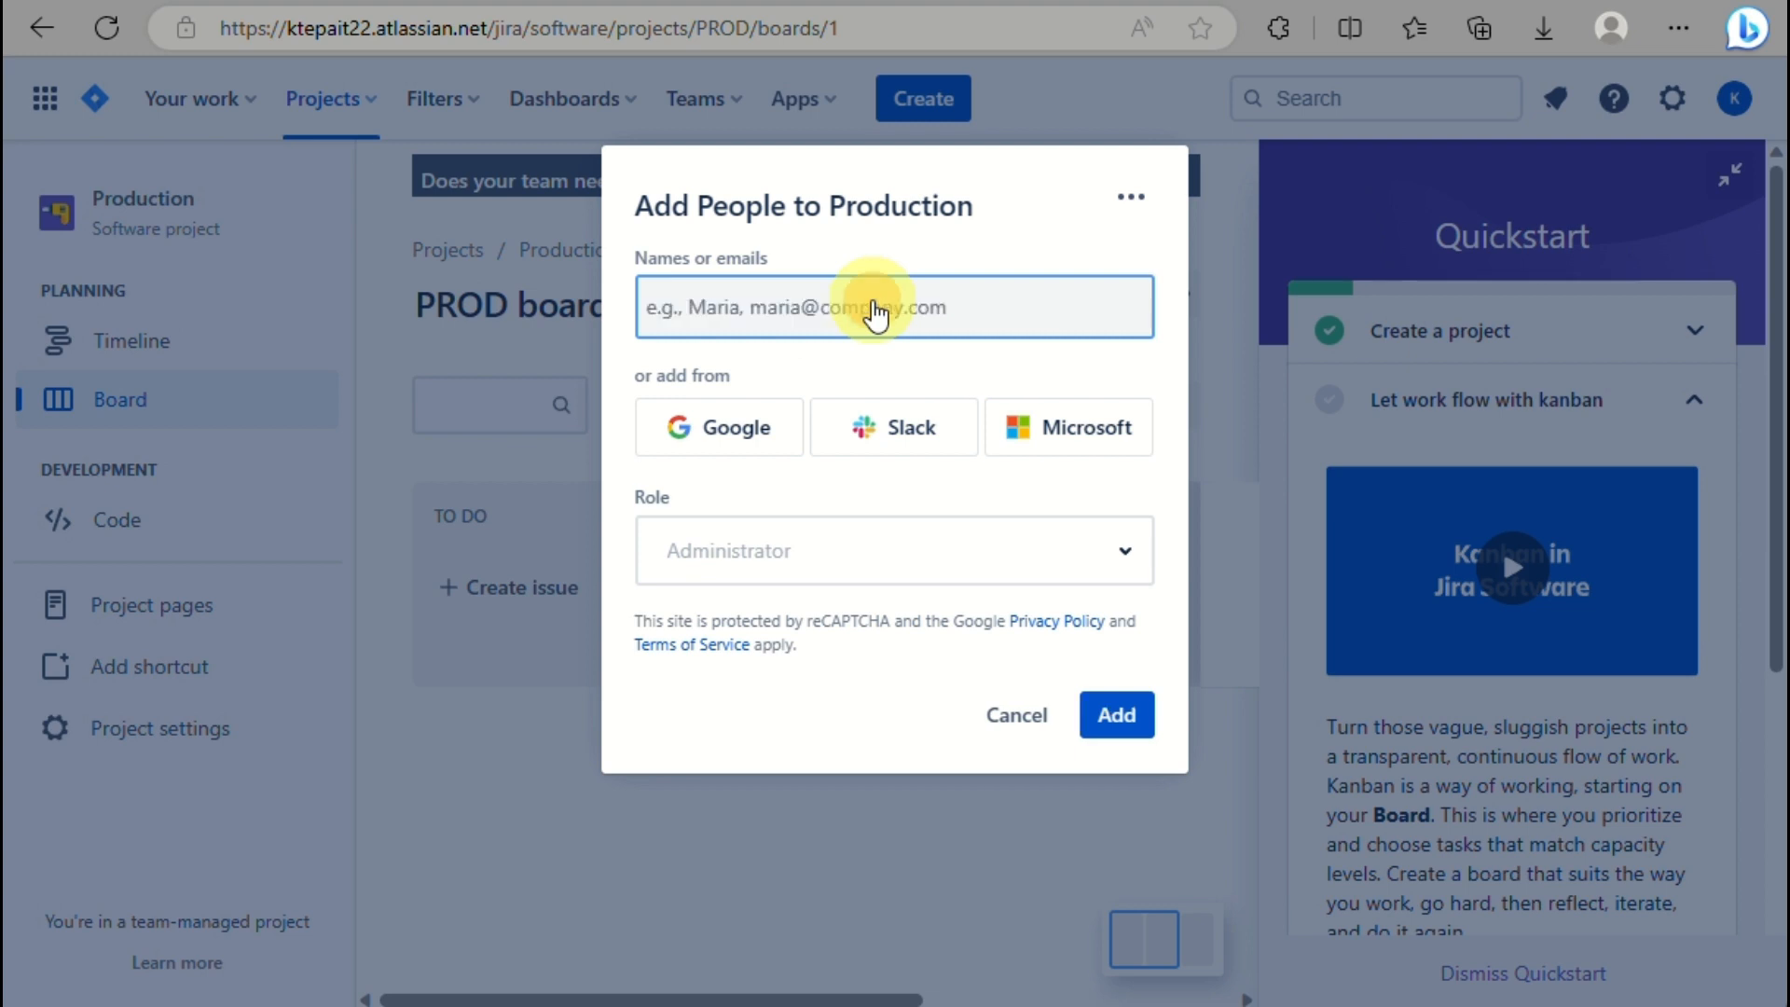
{"action": "type", "text": "ab"}
{"action": "key", "text": "BackSpace"}
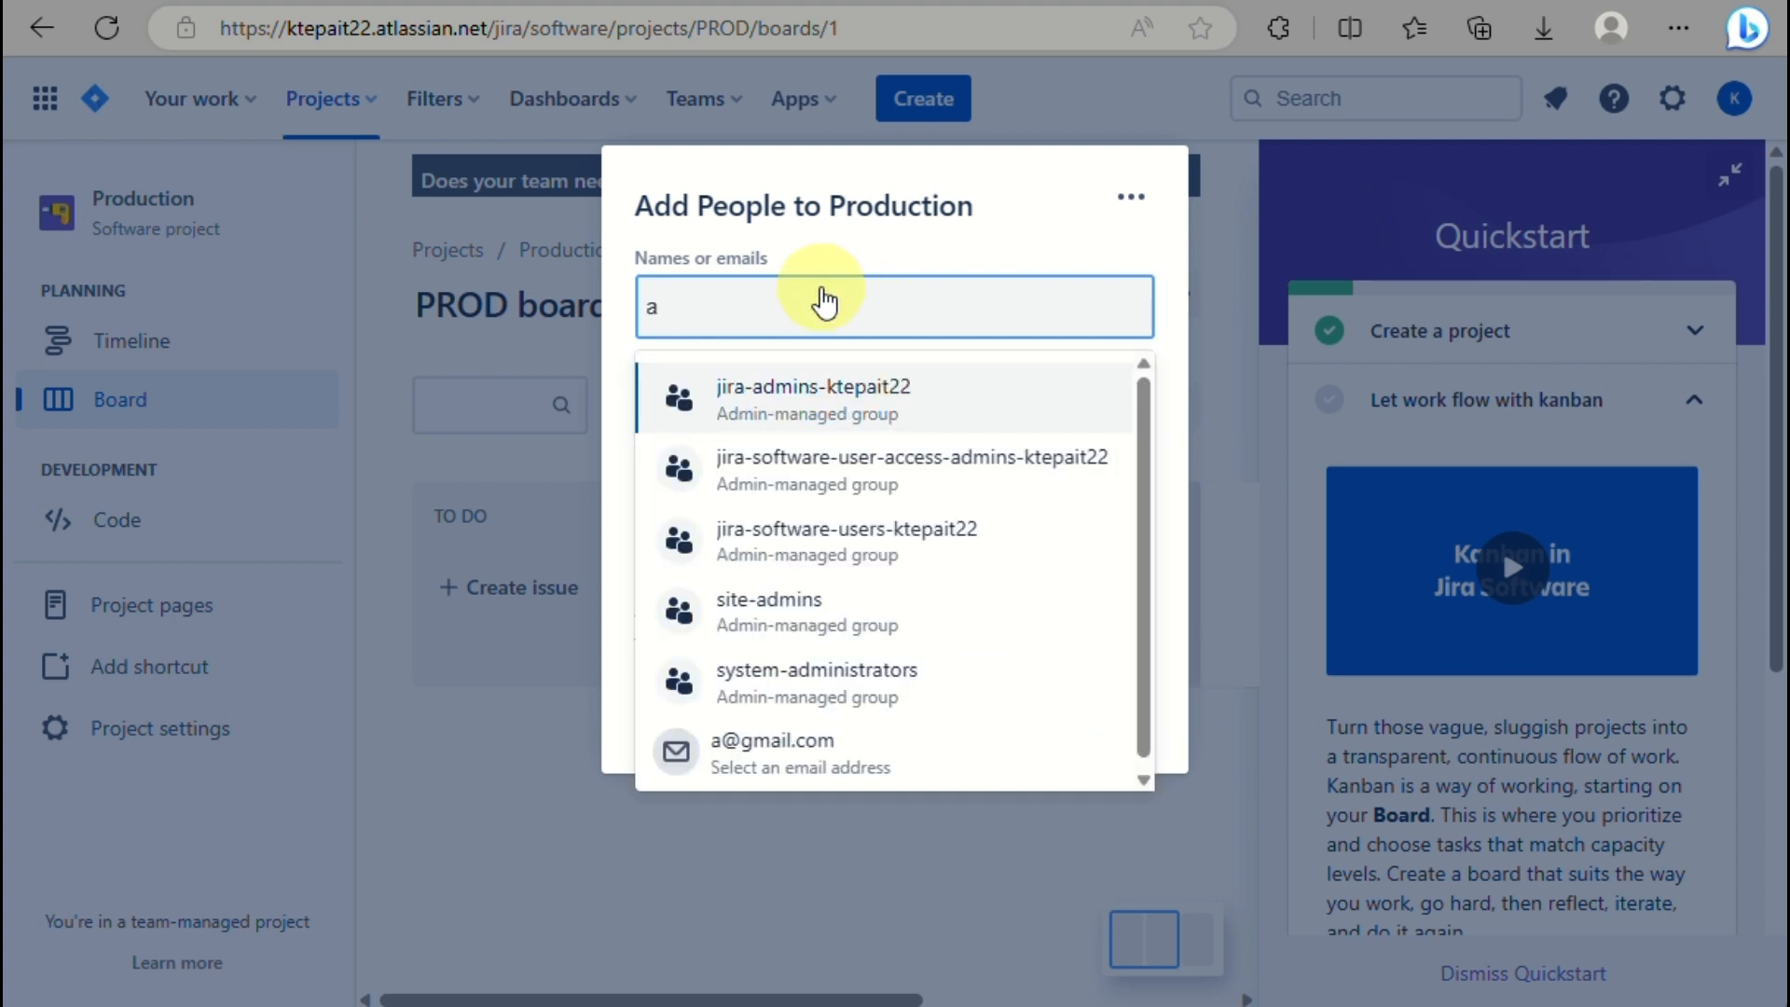
{"action": "left_click", "coordinate": [799, 747]}
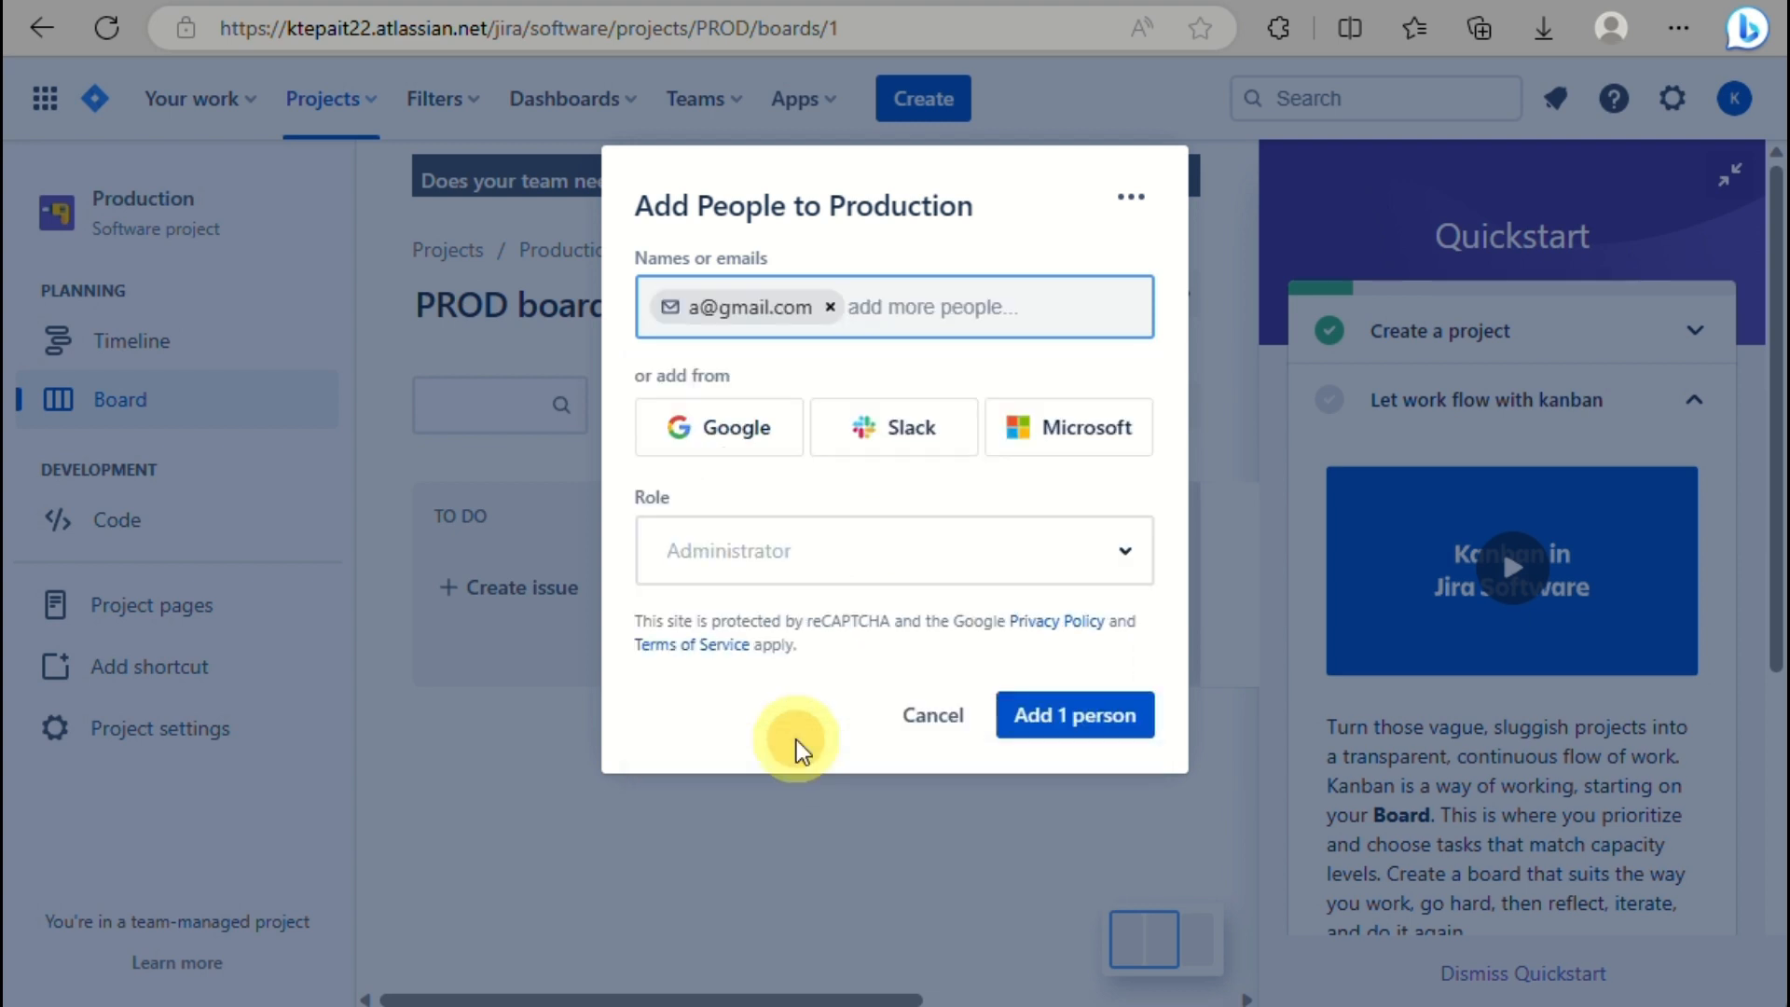
{"action": "left_click", "coordinate": [732, 560]}
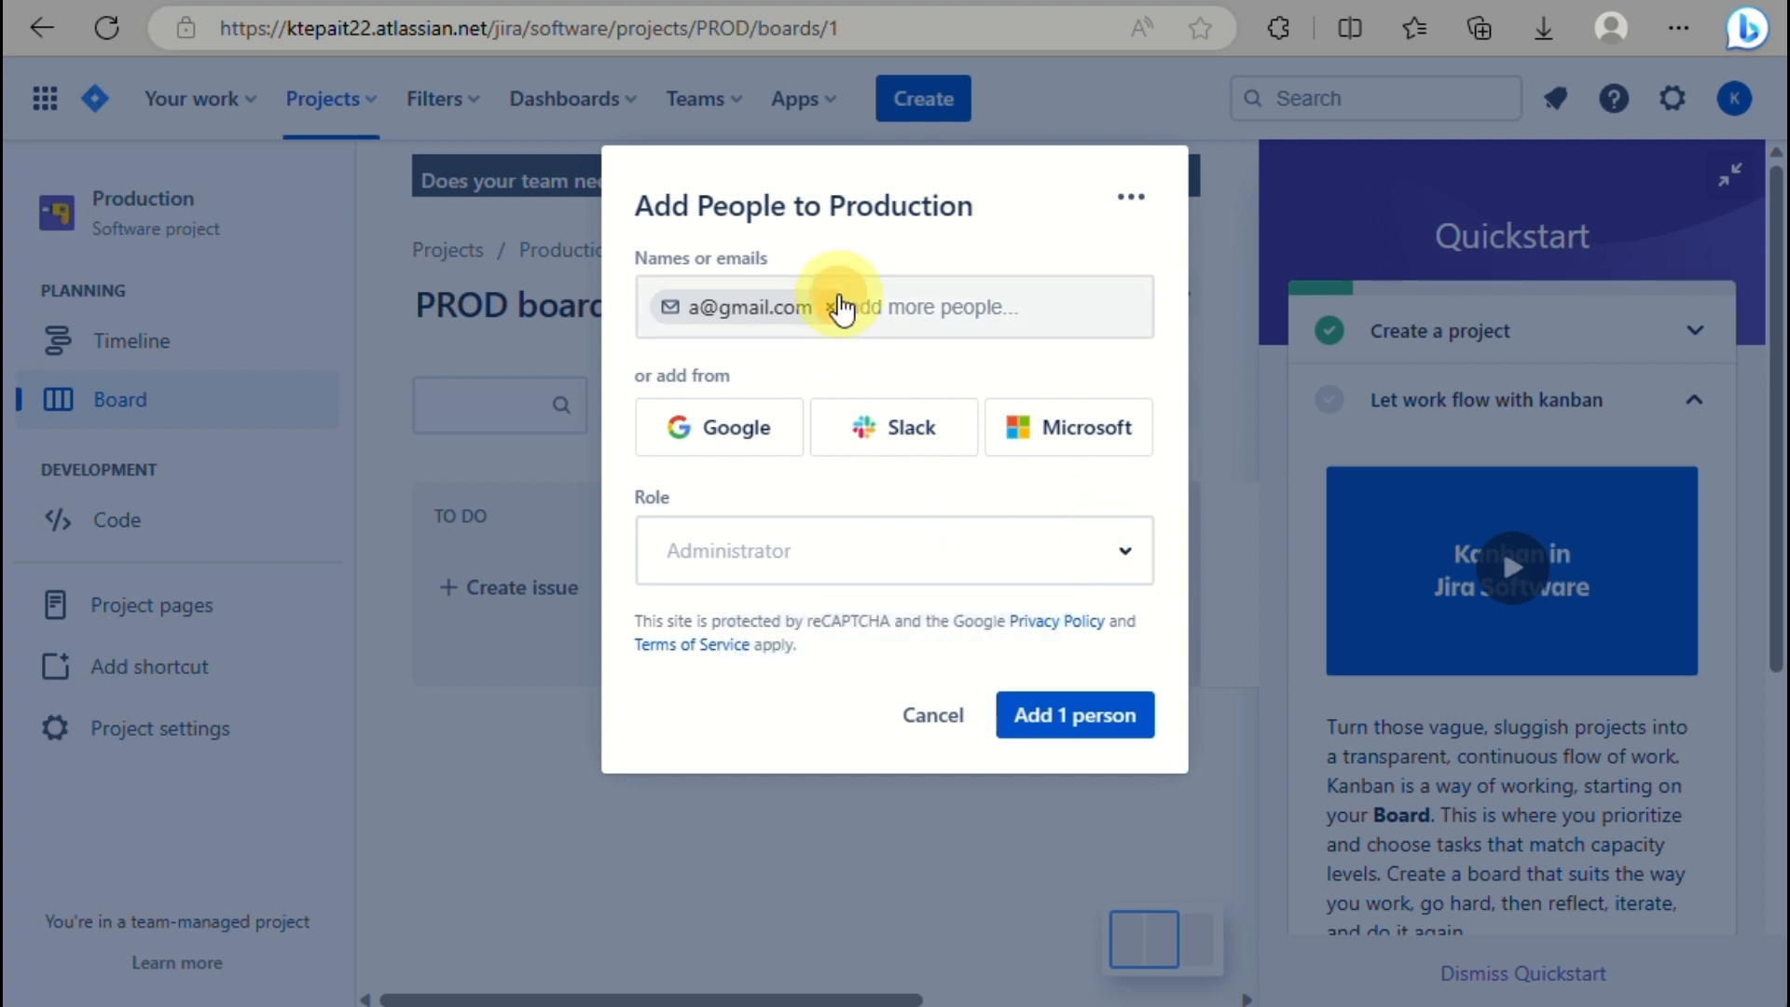
{"action": "left_click", "coordinate": [832, 306]}
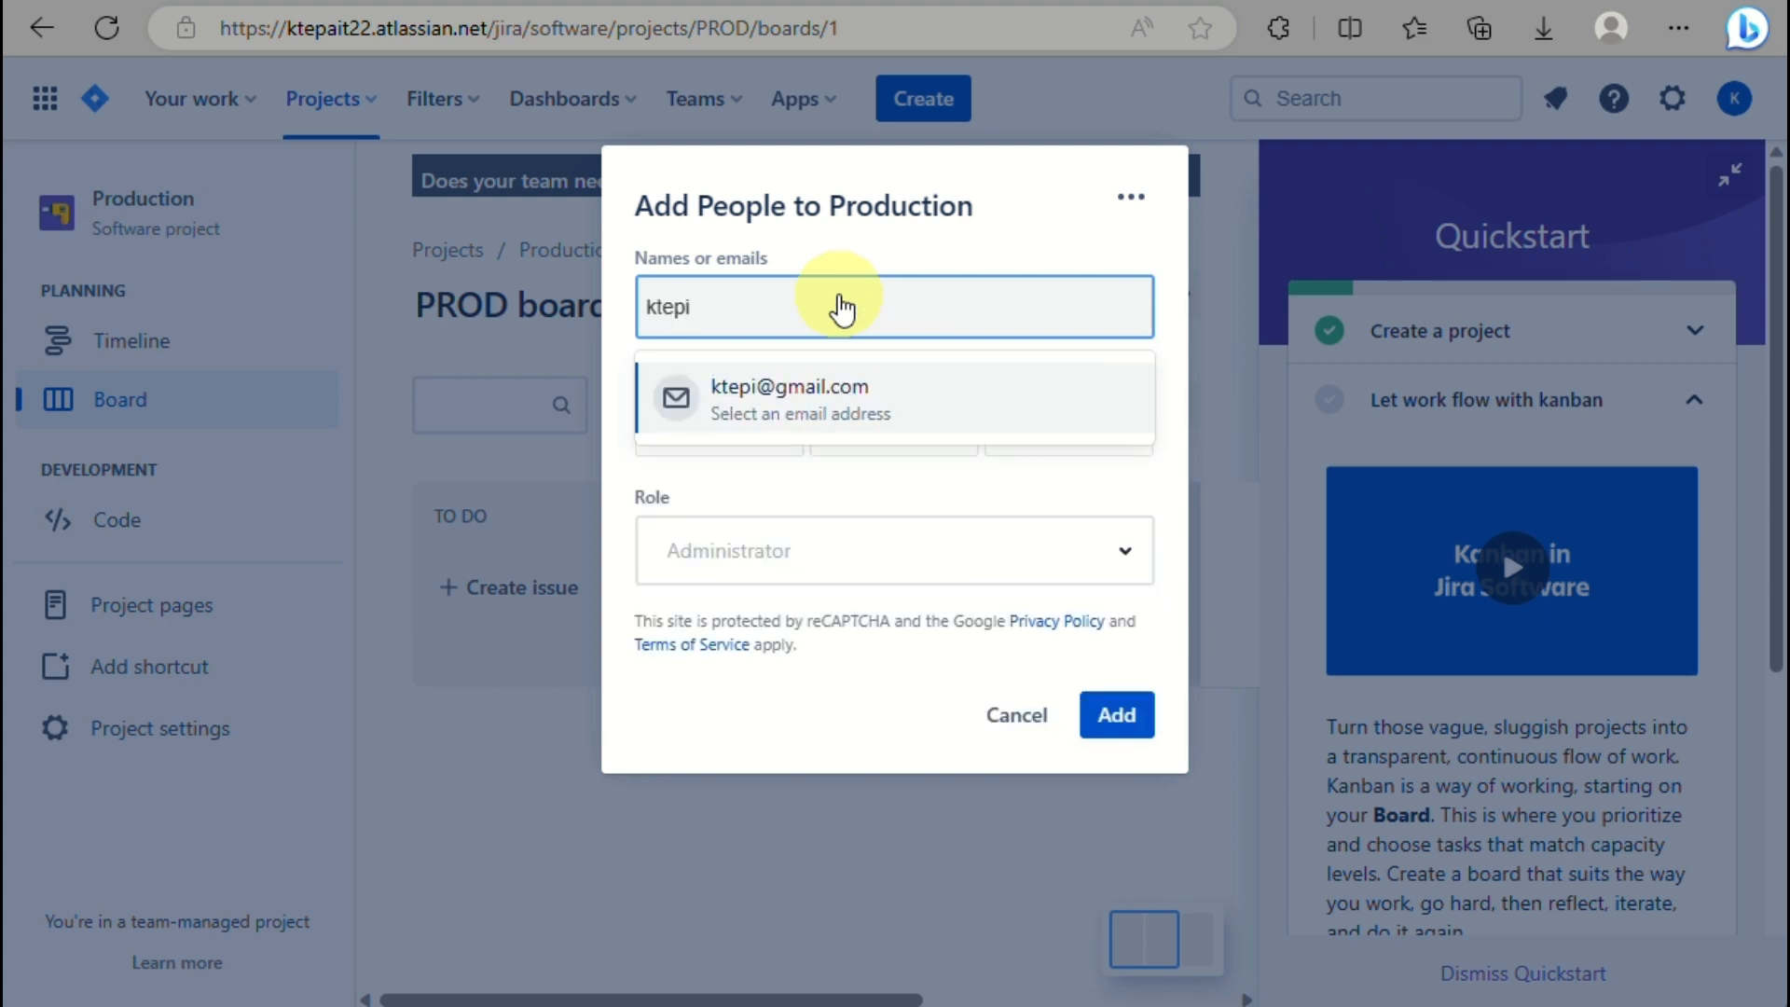
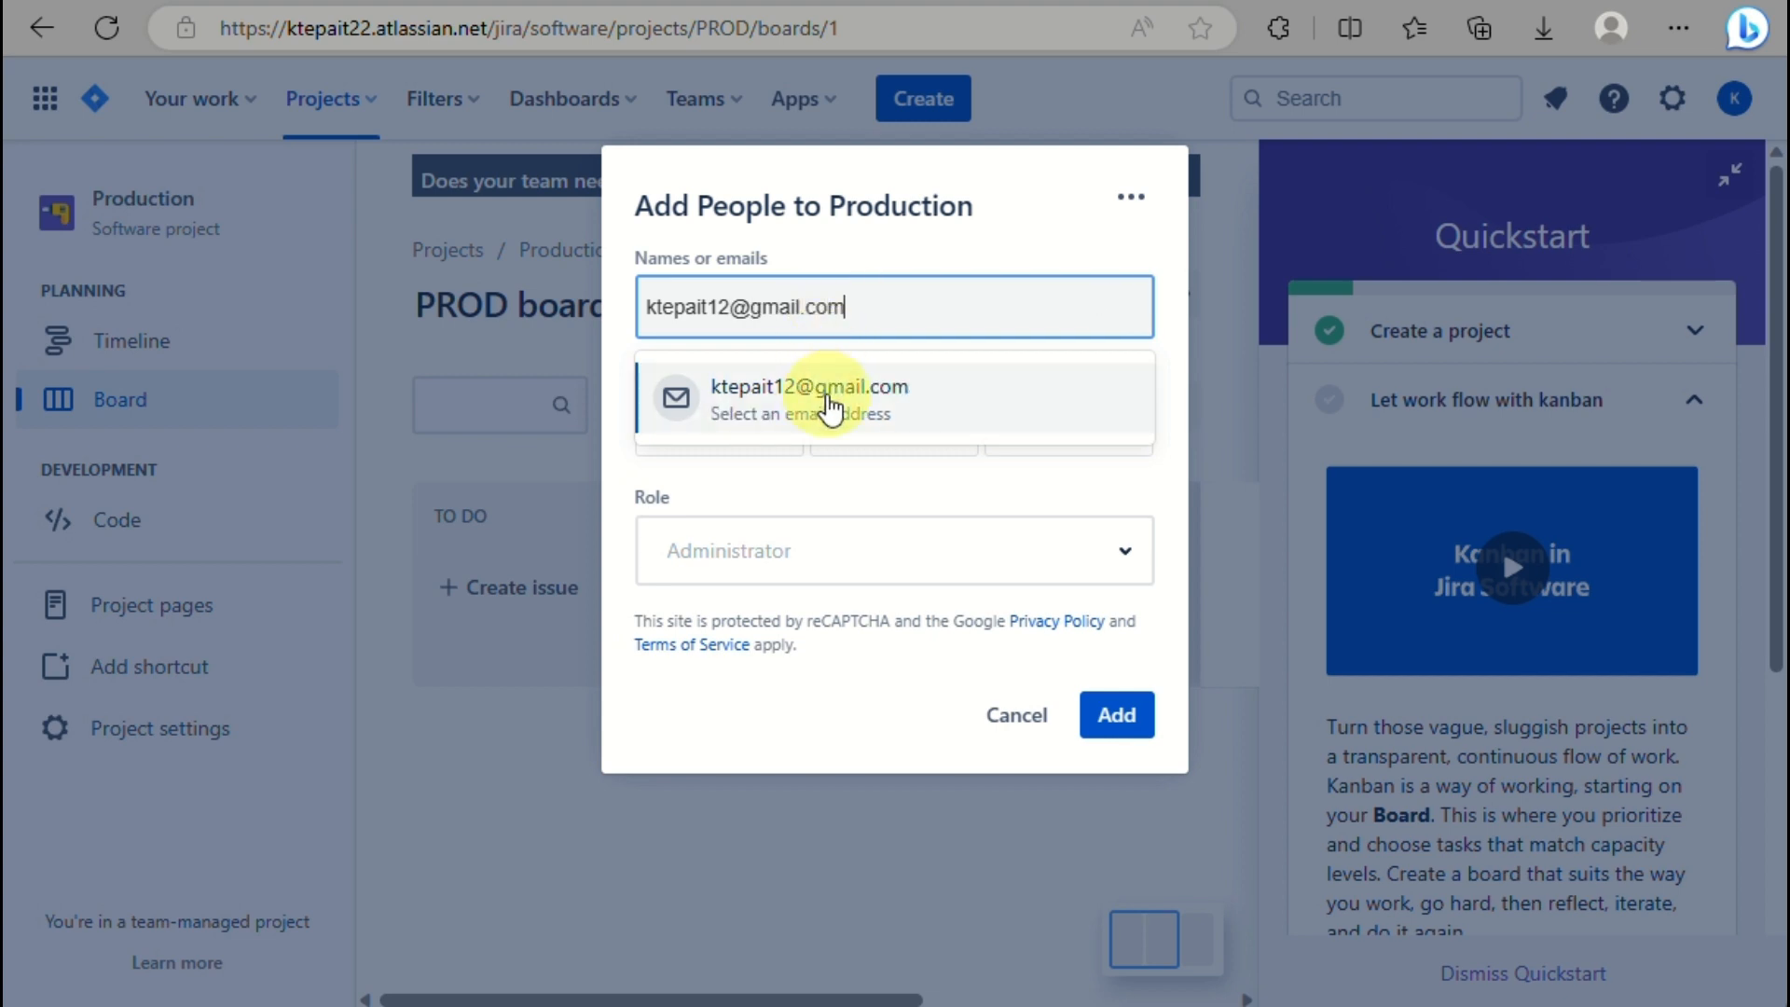
Invite the teammate's full e-mail address to the project and close the confirmation.
{"action": "left_click", "coordinate": [825, 399]}
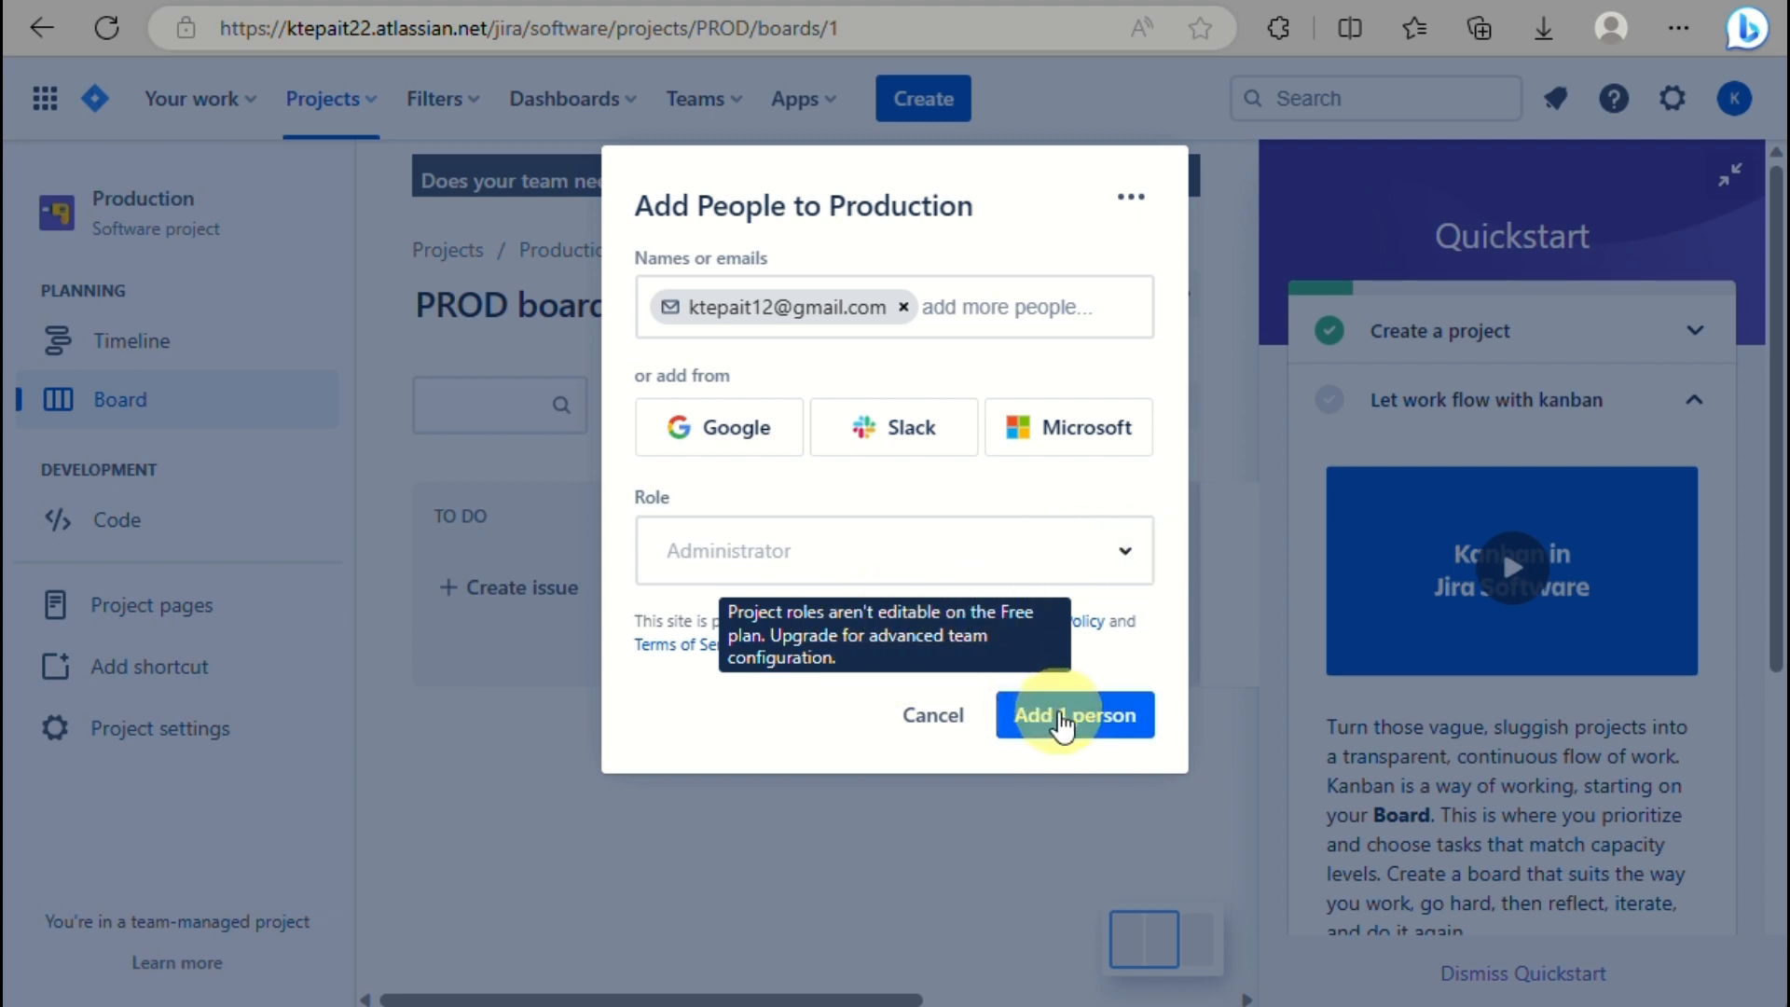
{"action": "left_click", "coordinate": [1063, 723]}
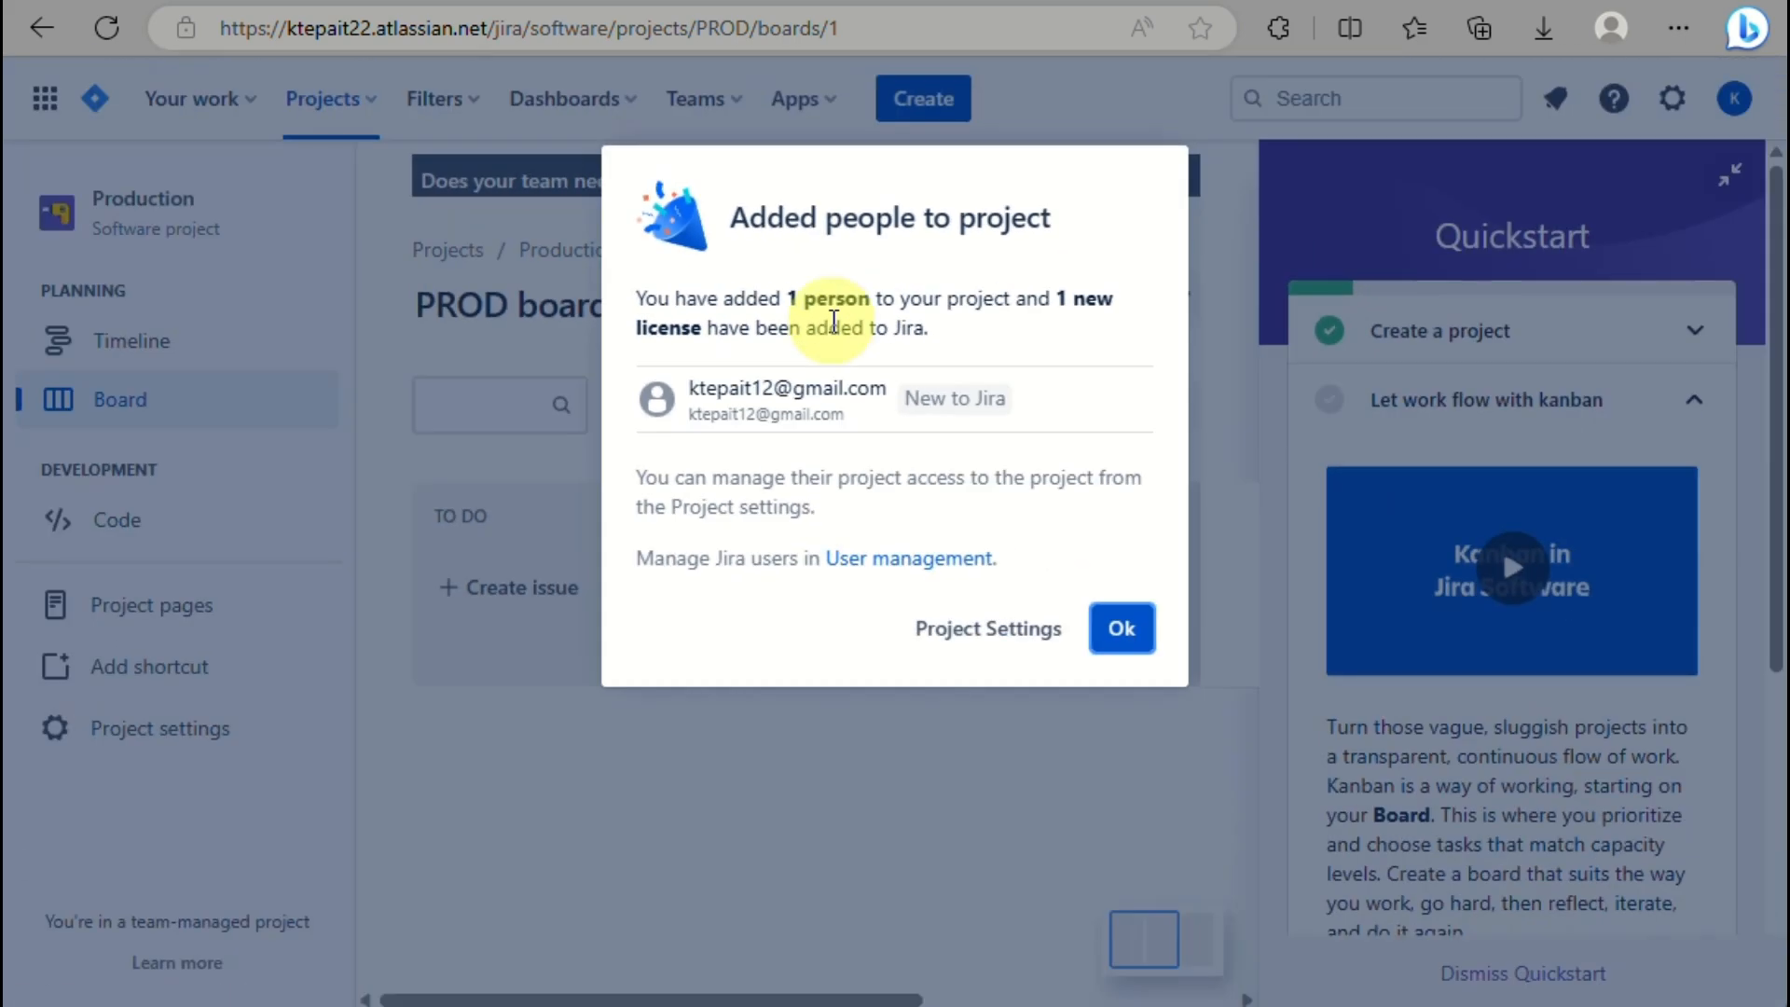
{"action": "left_click", "coordinate": [1124, 642]}
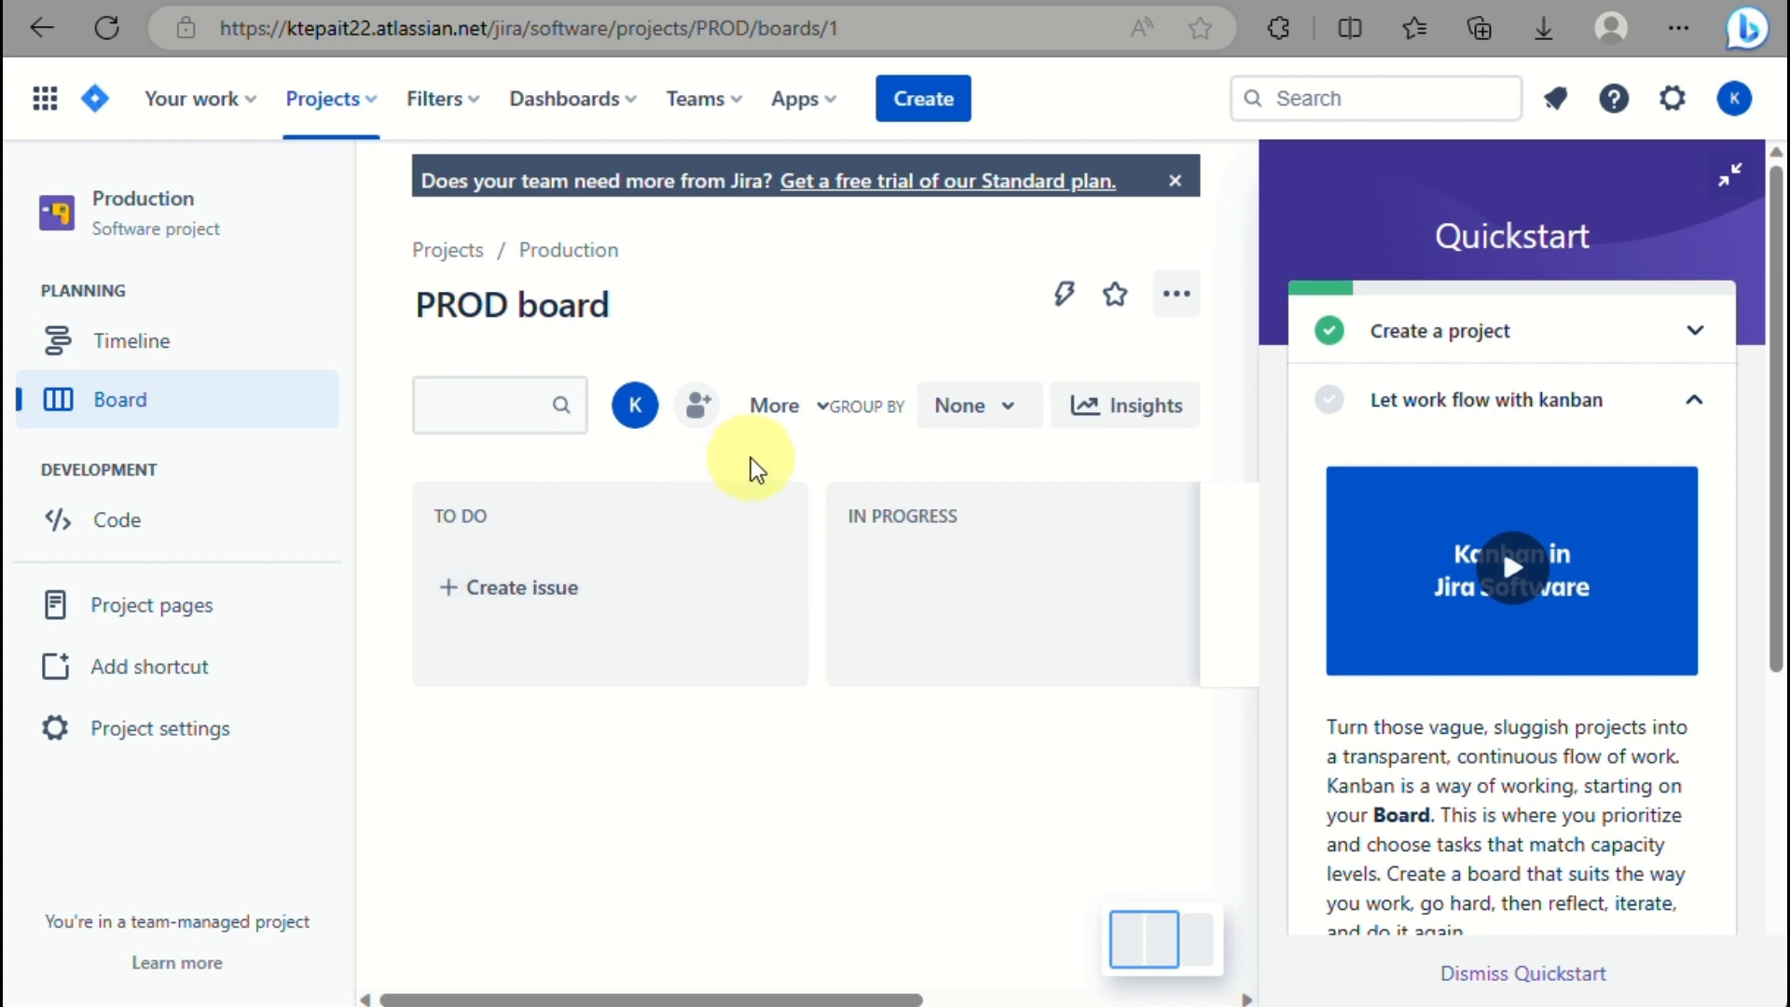
{"action": "left_click", "coordinate": [799, 427]}
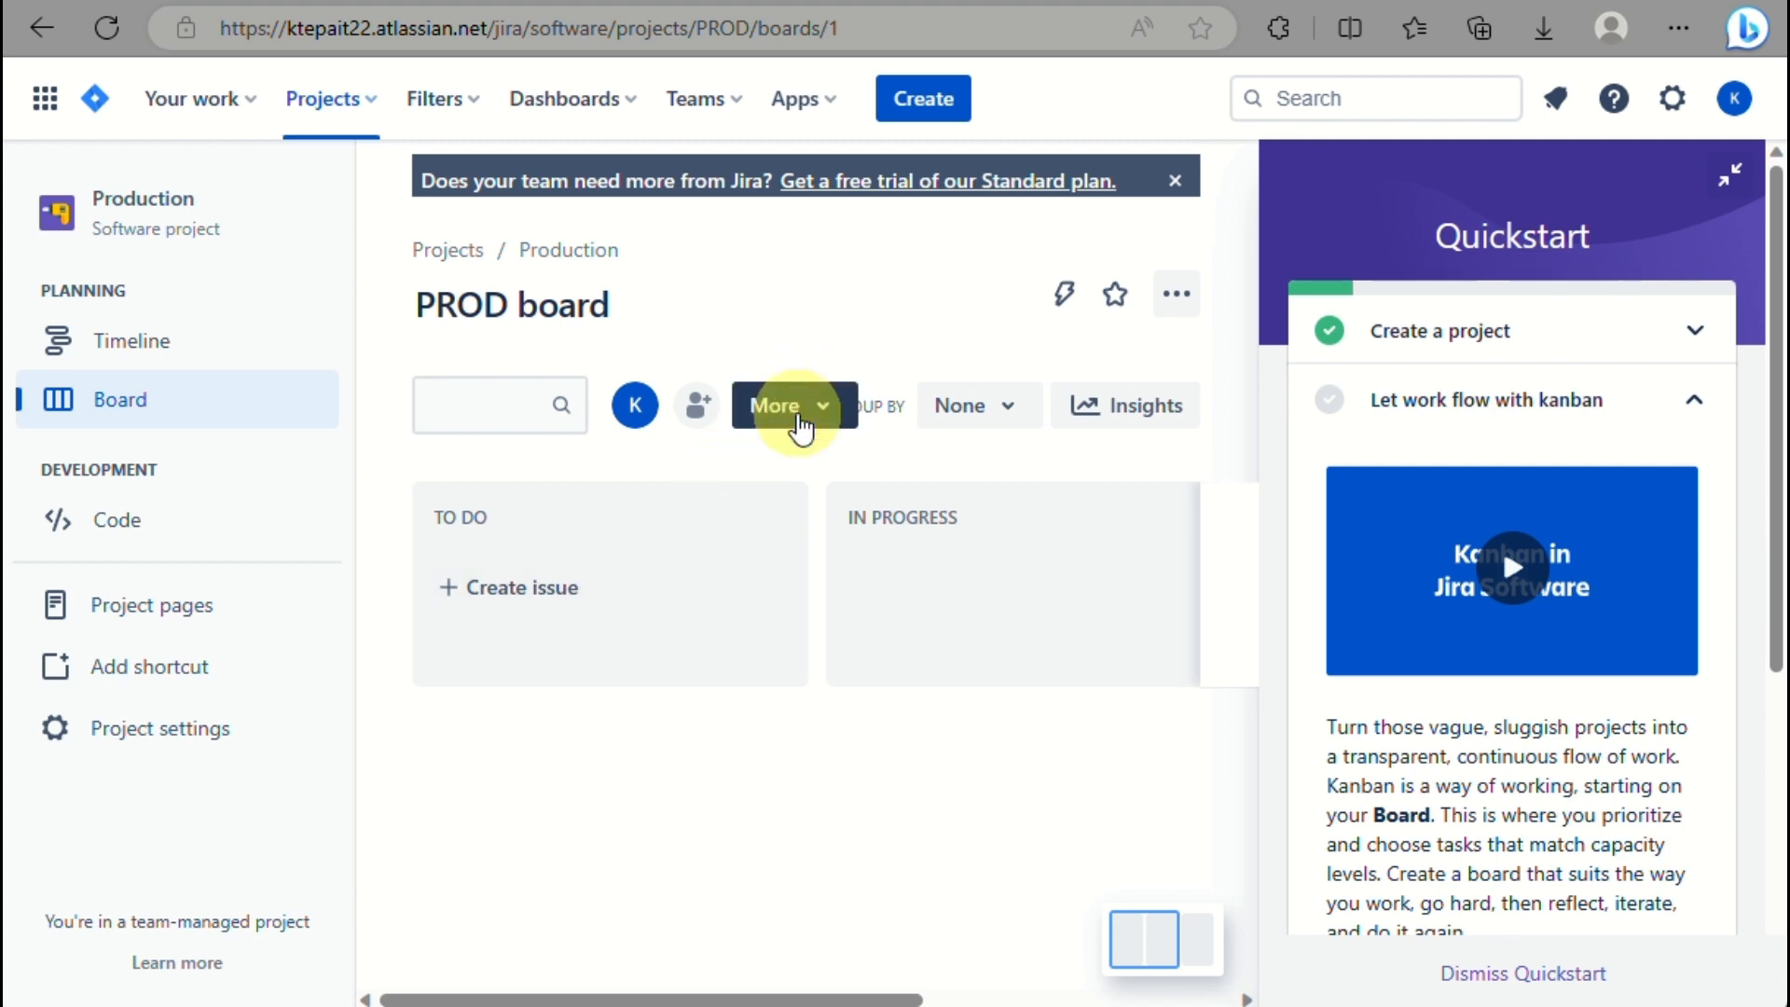
{"action": "left_click", "coordinate": [820, 411]}
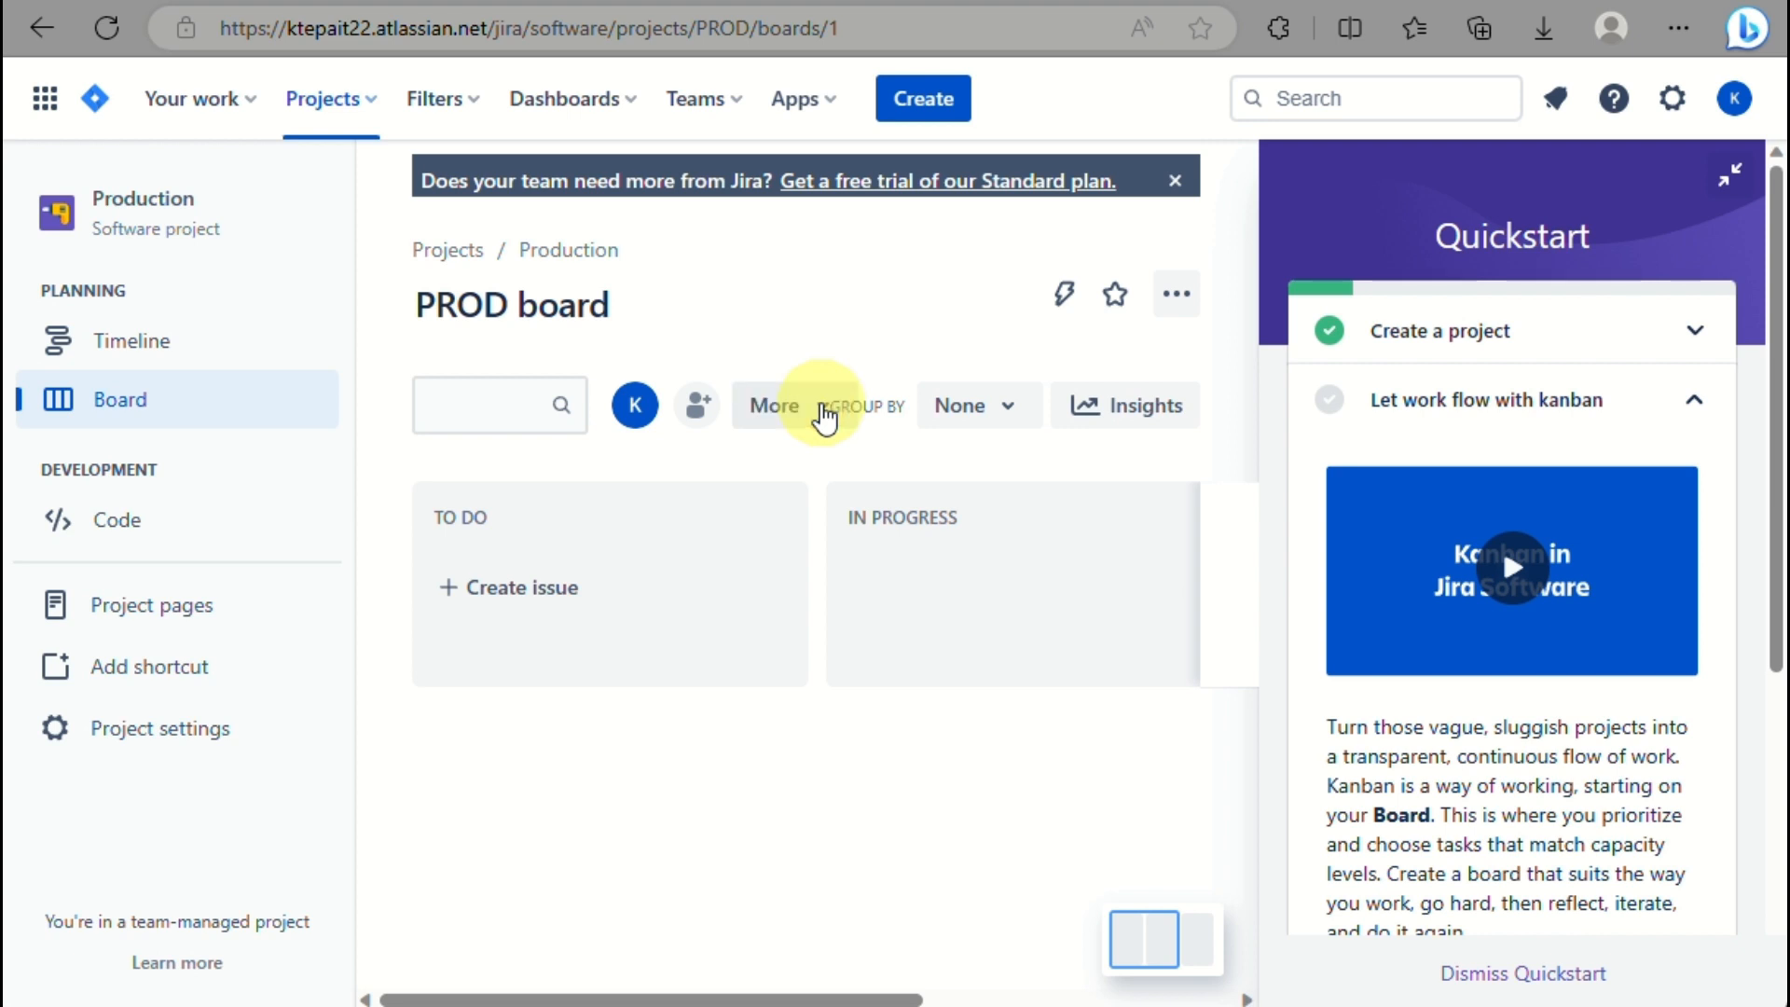
{"action": "left_click", "coordinate": [760, 407]}
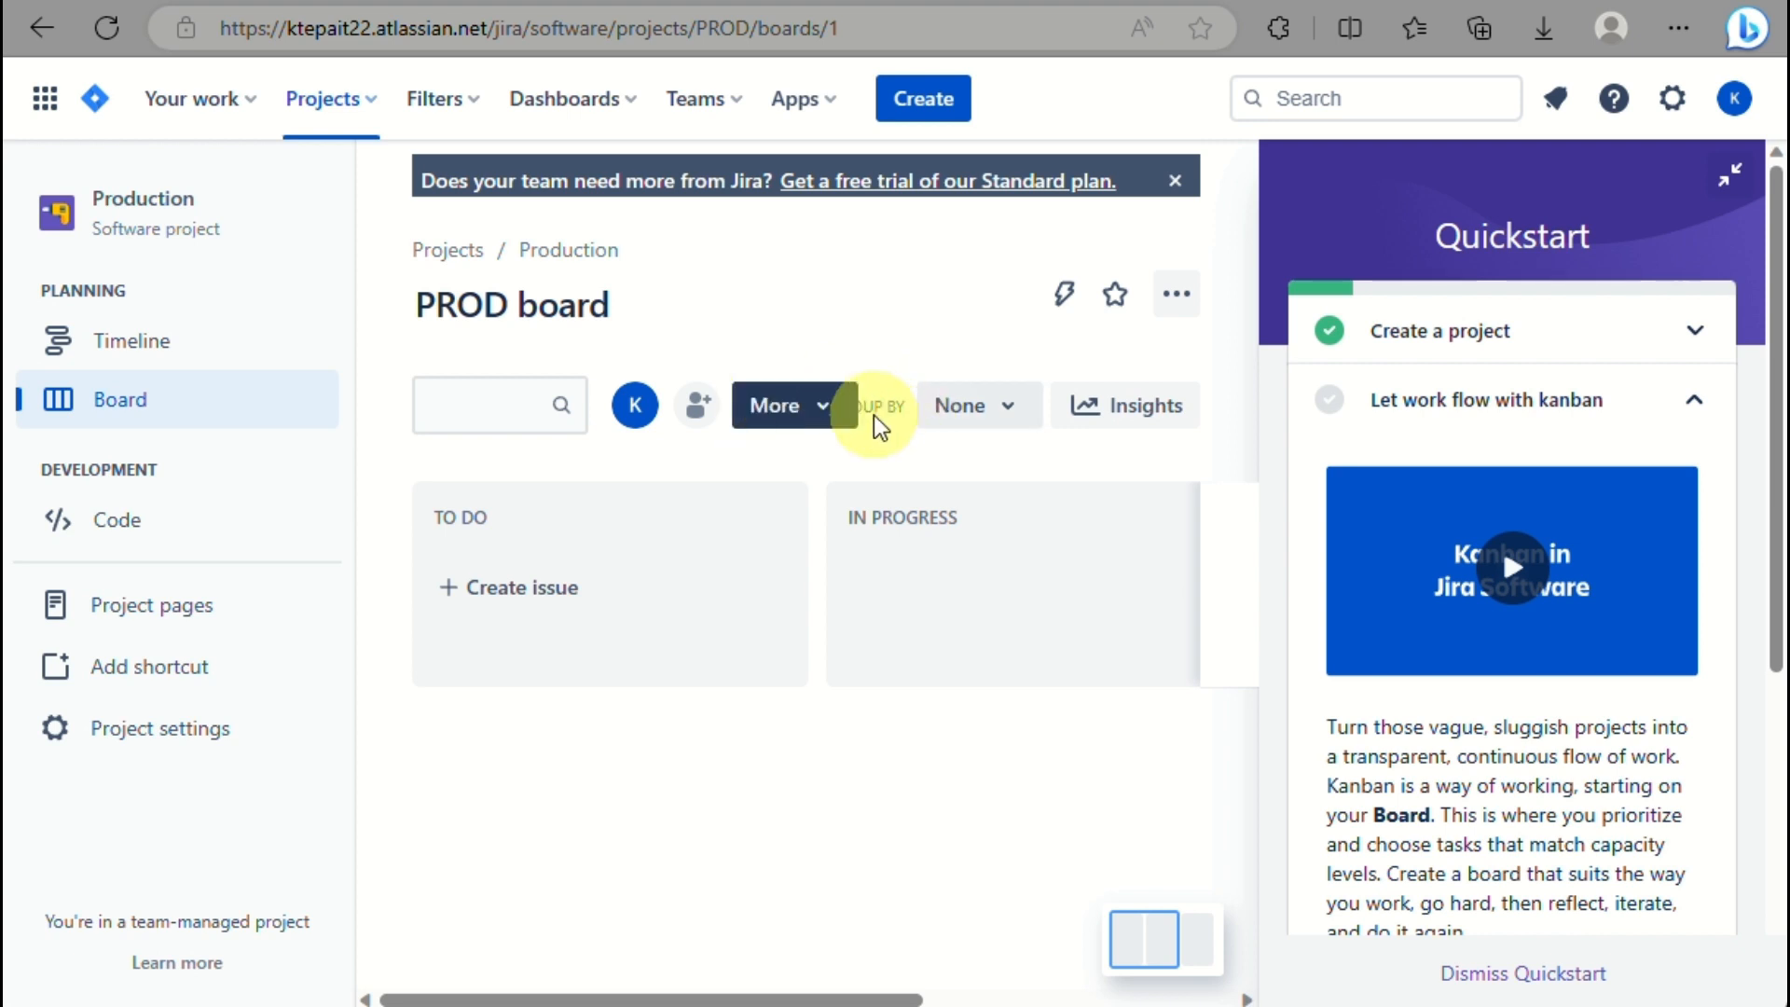
{"action": "left_click", "coordinate": [963, 425]}
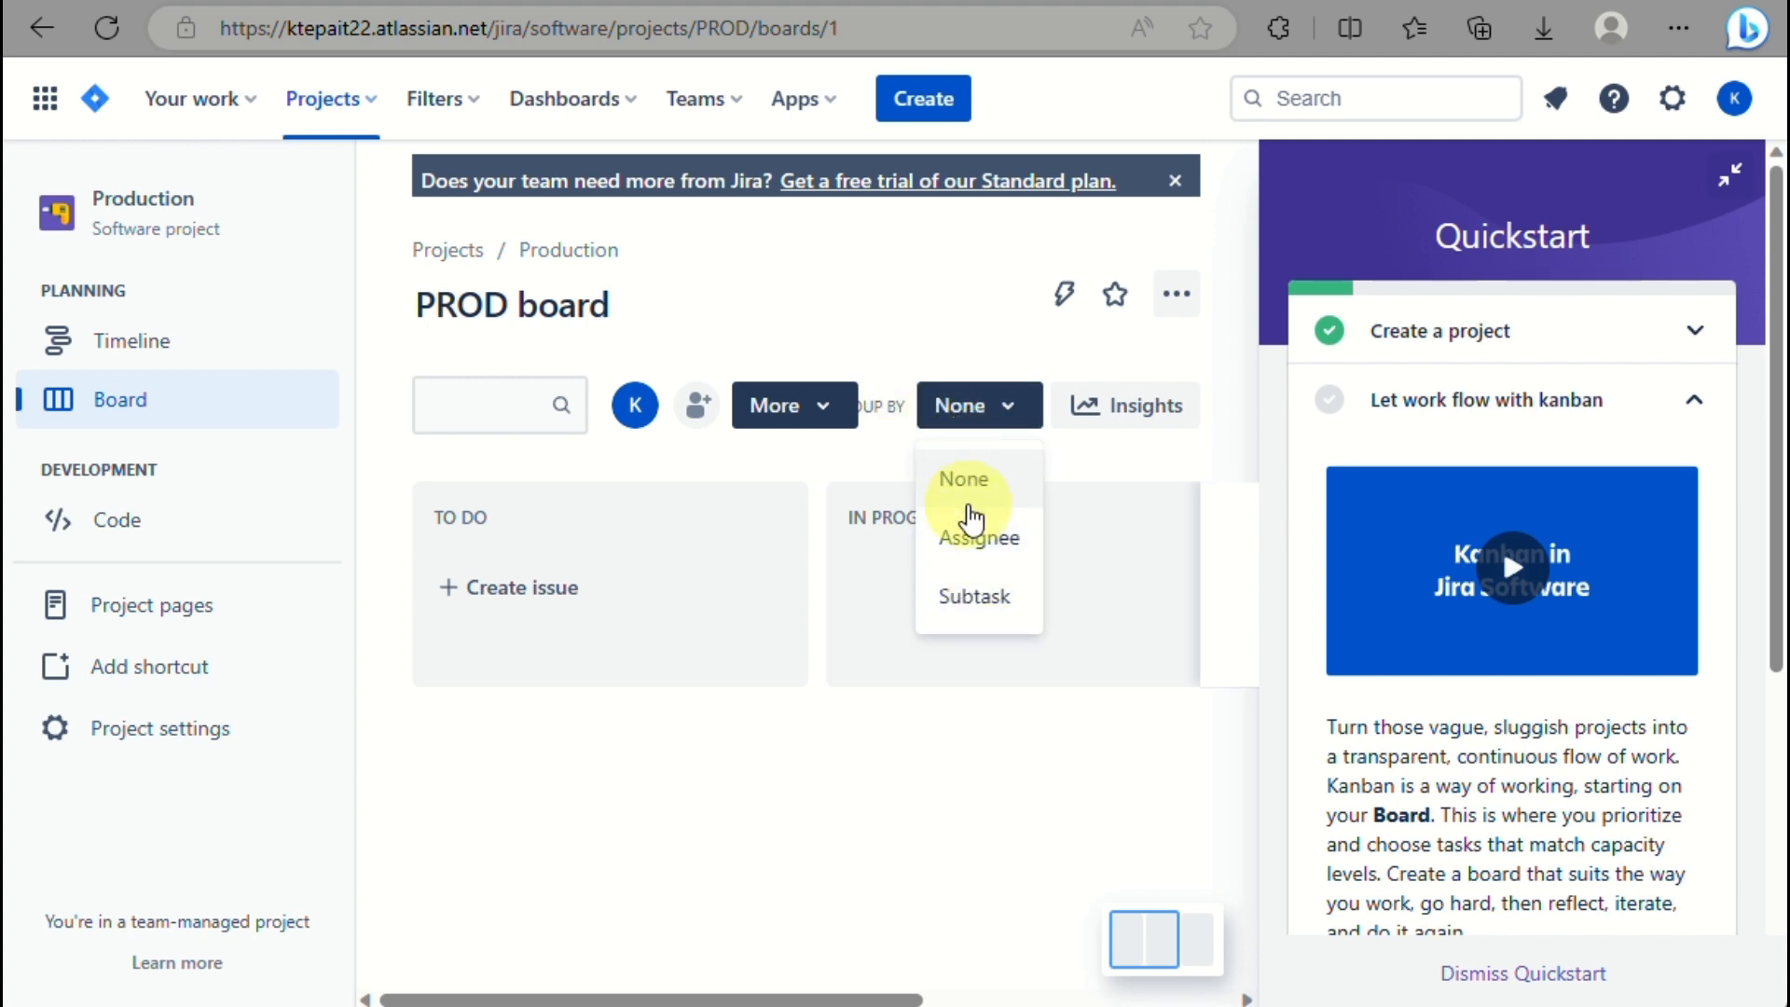
{"action": "left_click", "coordinate": [1122, 429]}
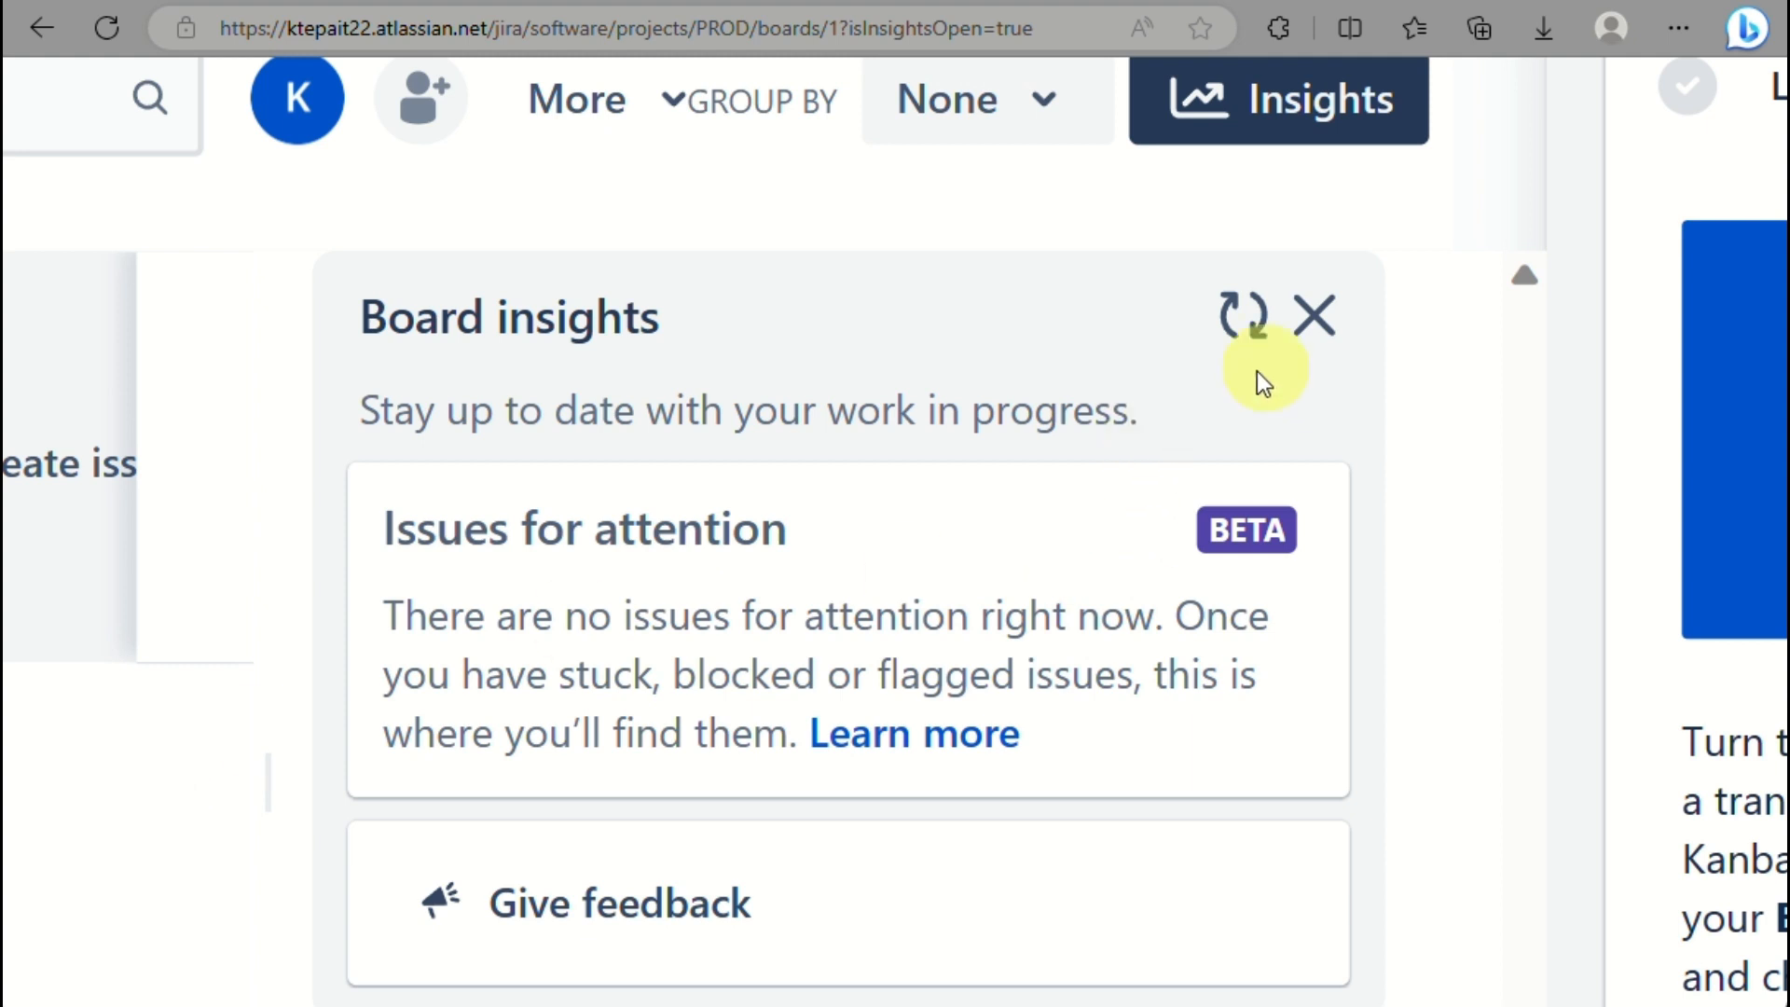
{"action": "left_click", "coordinate": [1319, 319]}
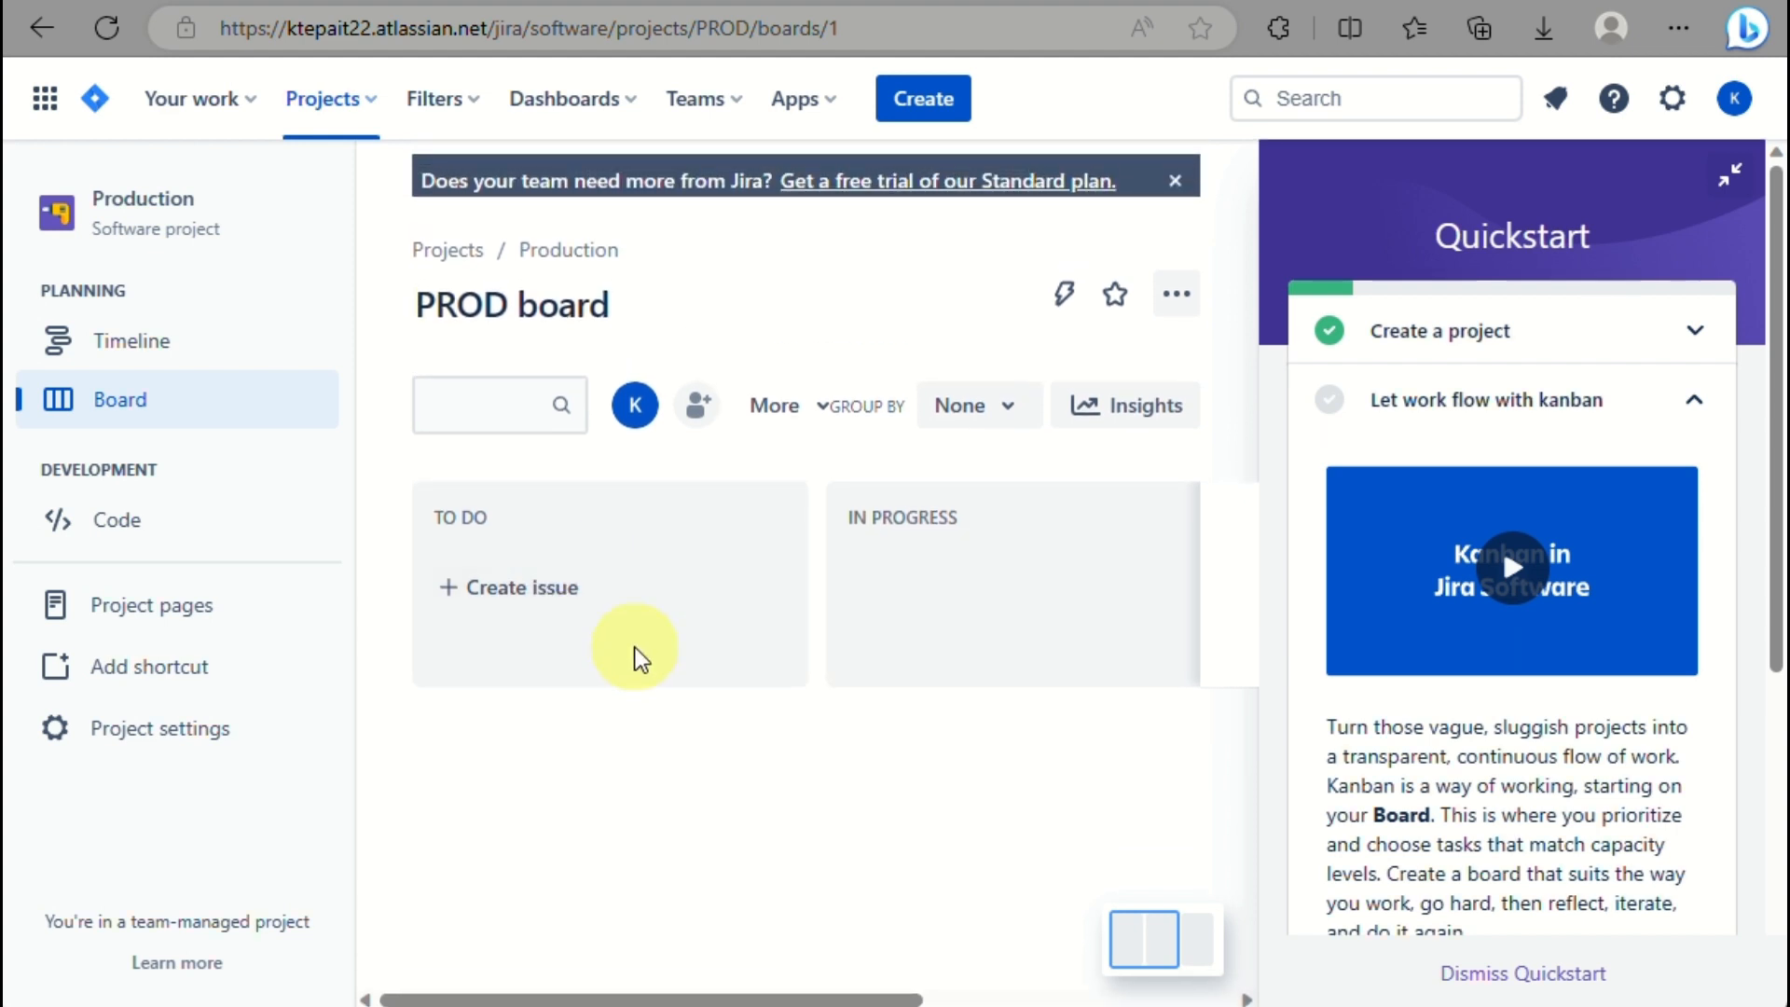
Create To Do issues research, site visit and compilation (PROD-1 to PROD-3).
{"action": "left_click", "coordinate": [469, 593]}
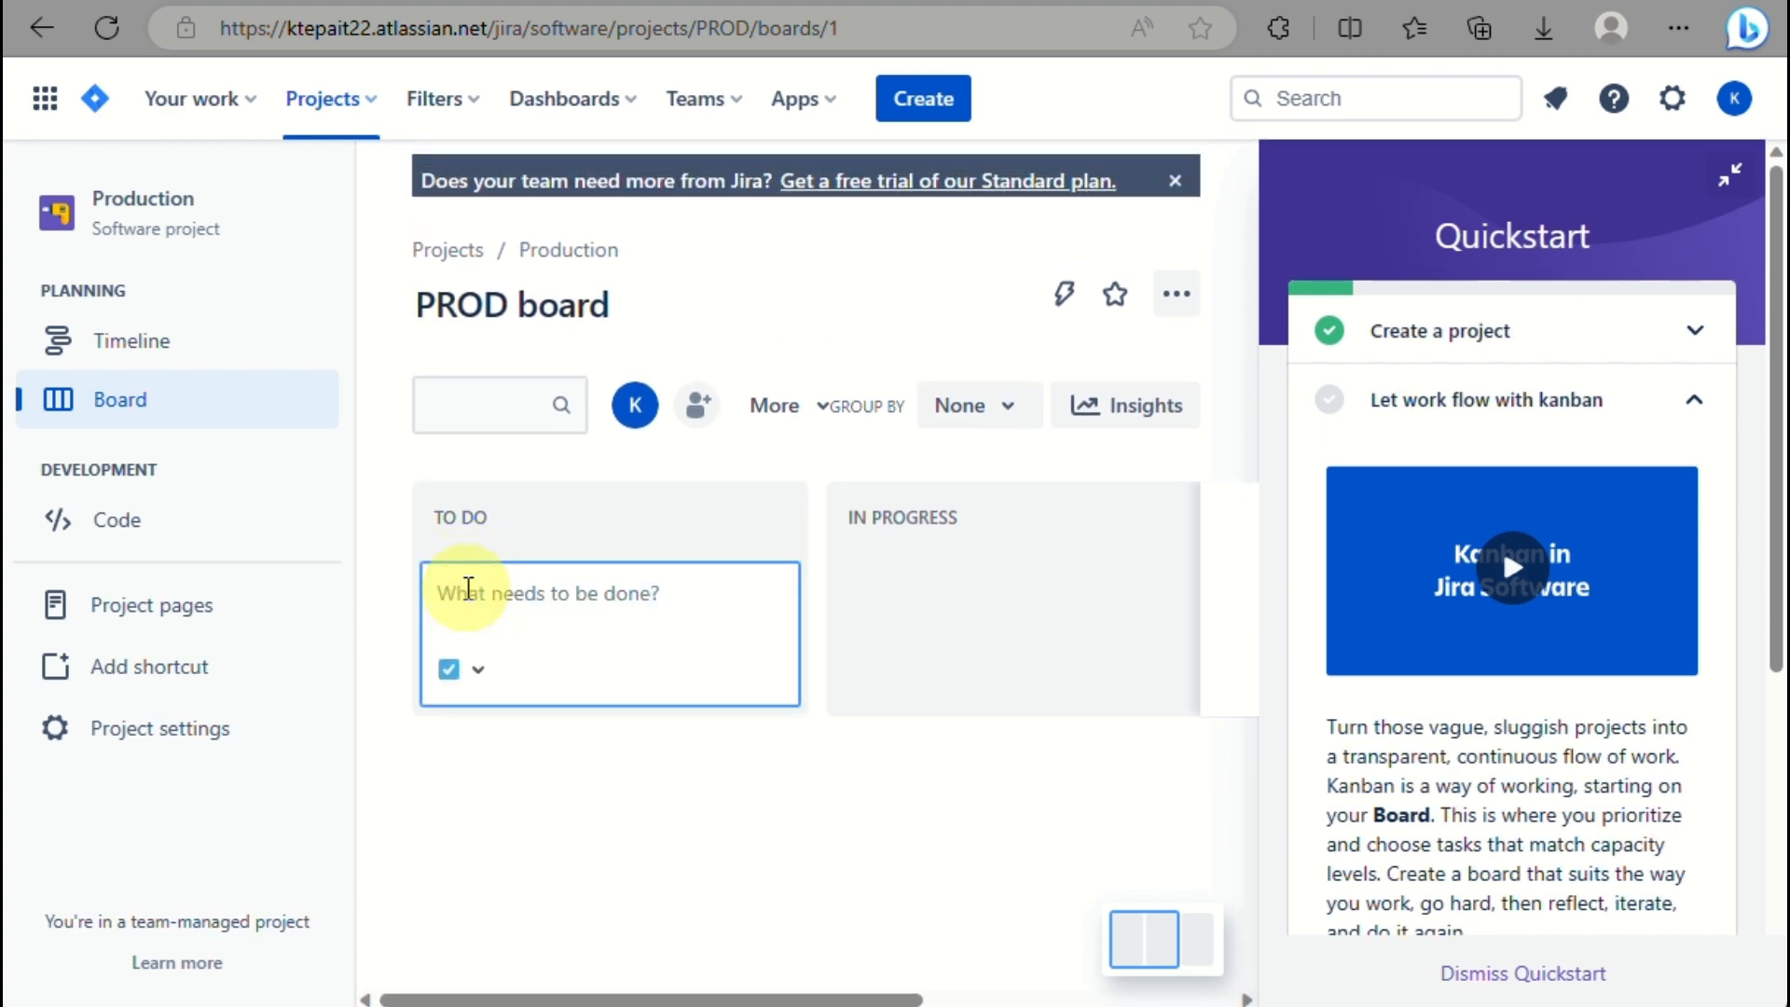
{"action": "type", "text": "research"}
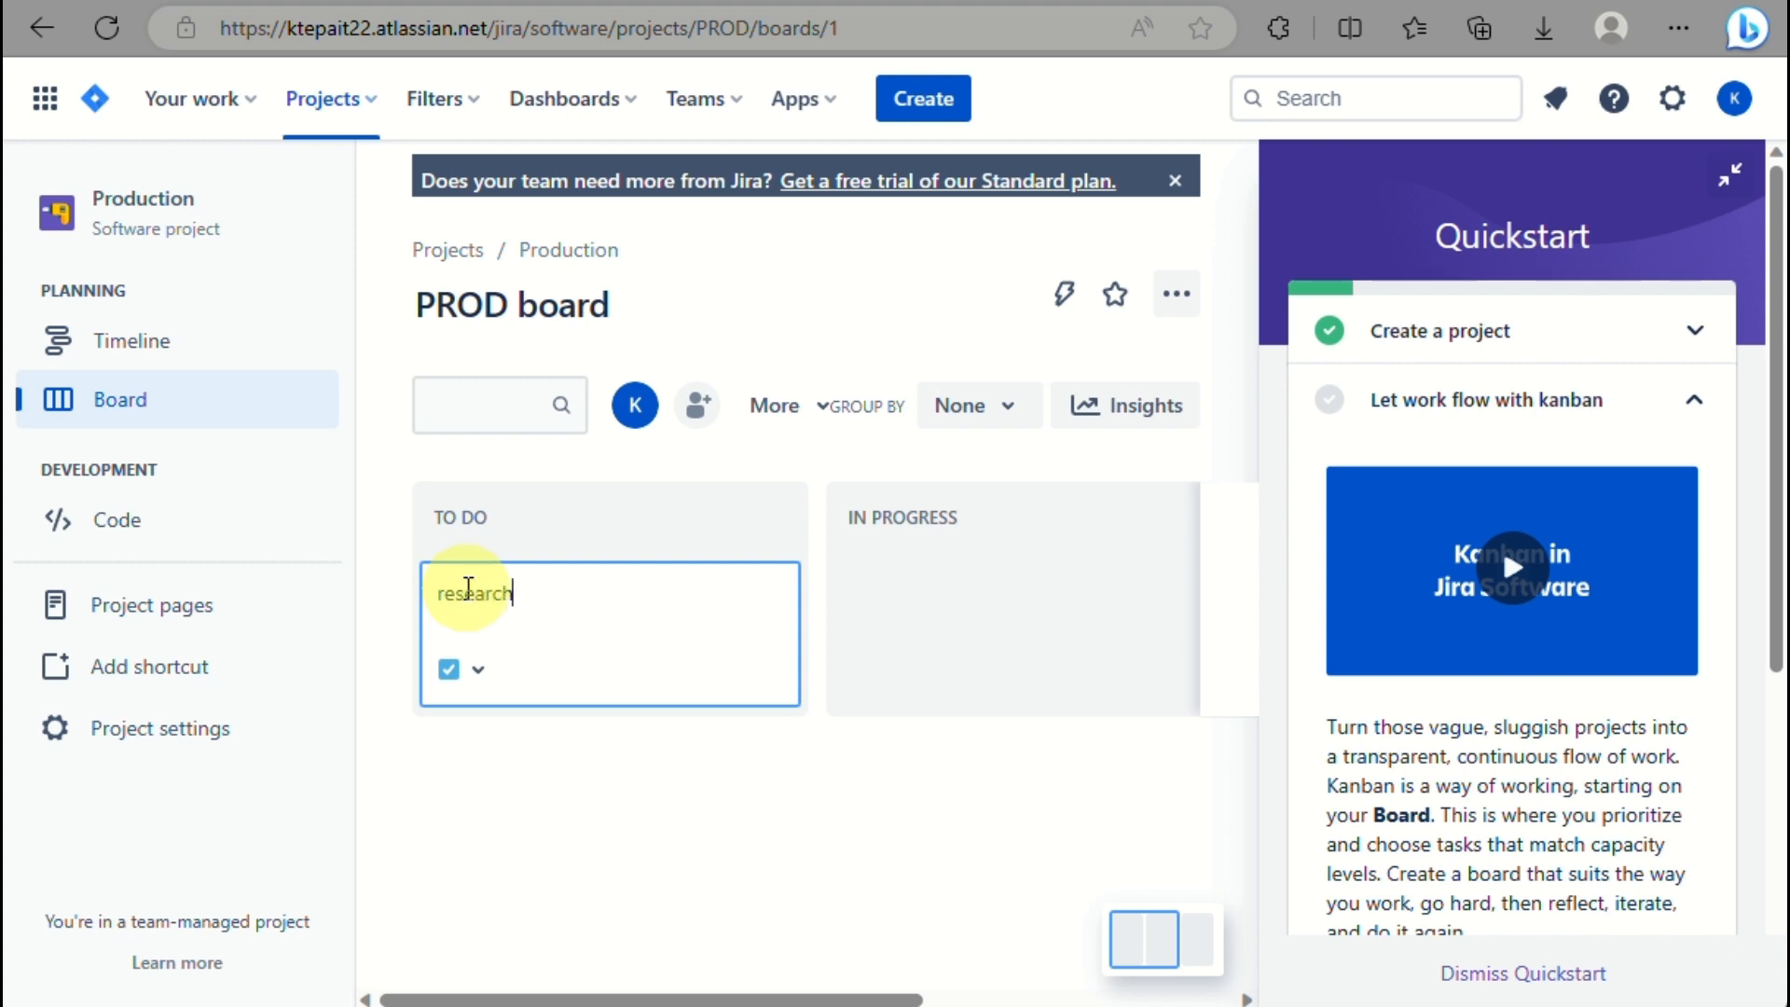
{"action": "key", "text": "Return"}
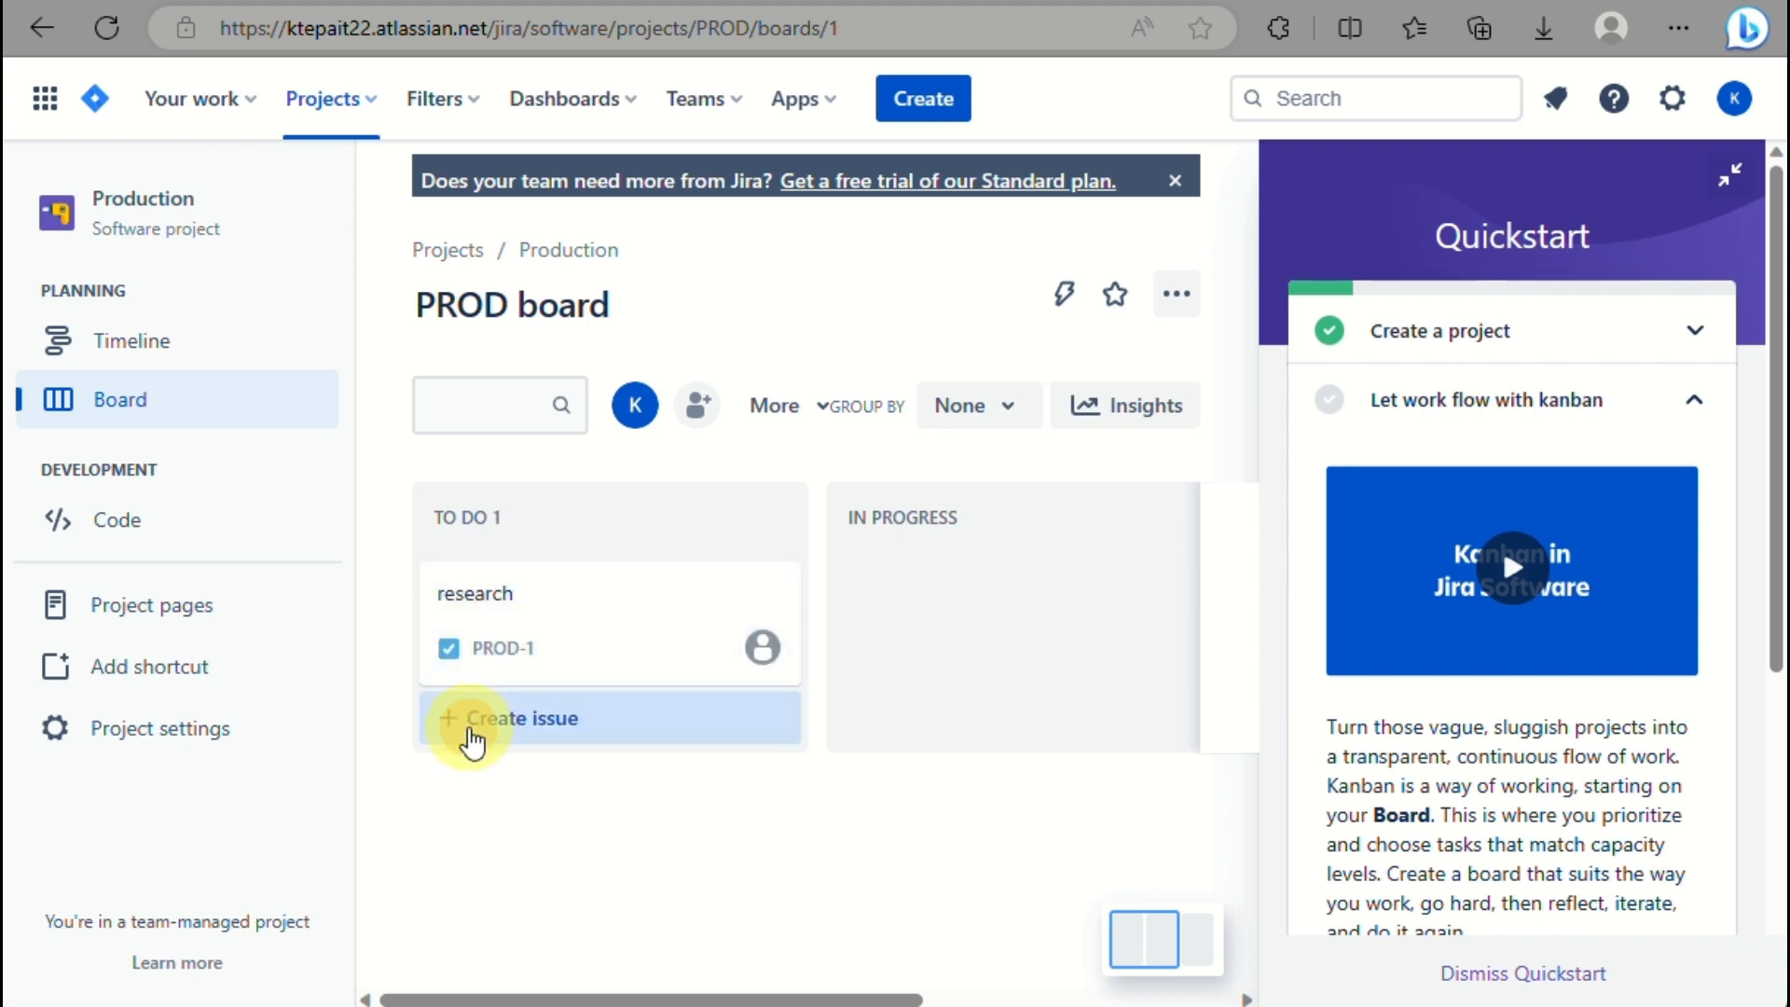
{"action": "left_click", "coordinate": [472, 729]}
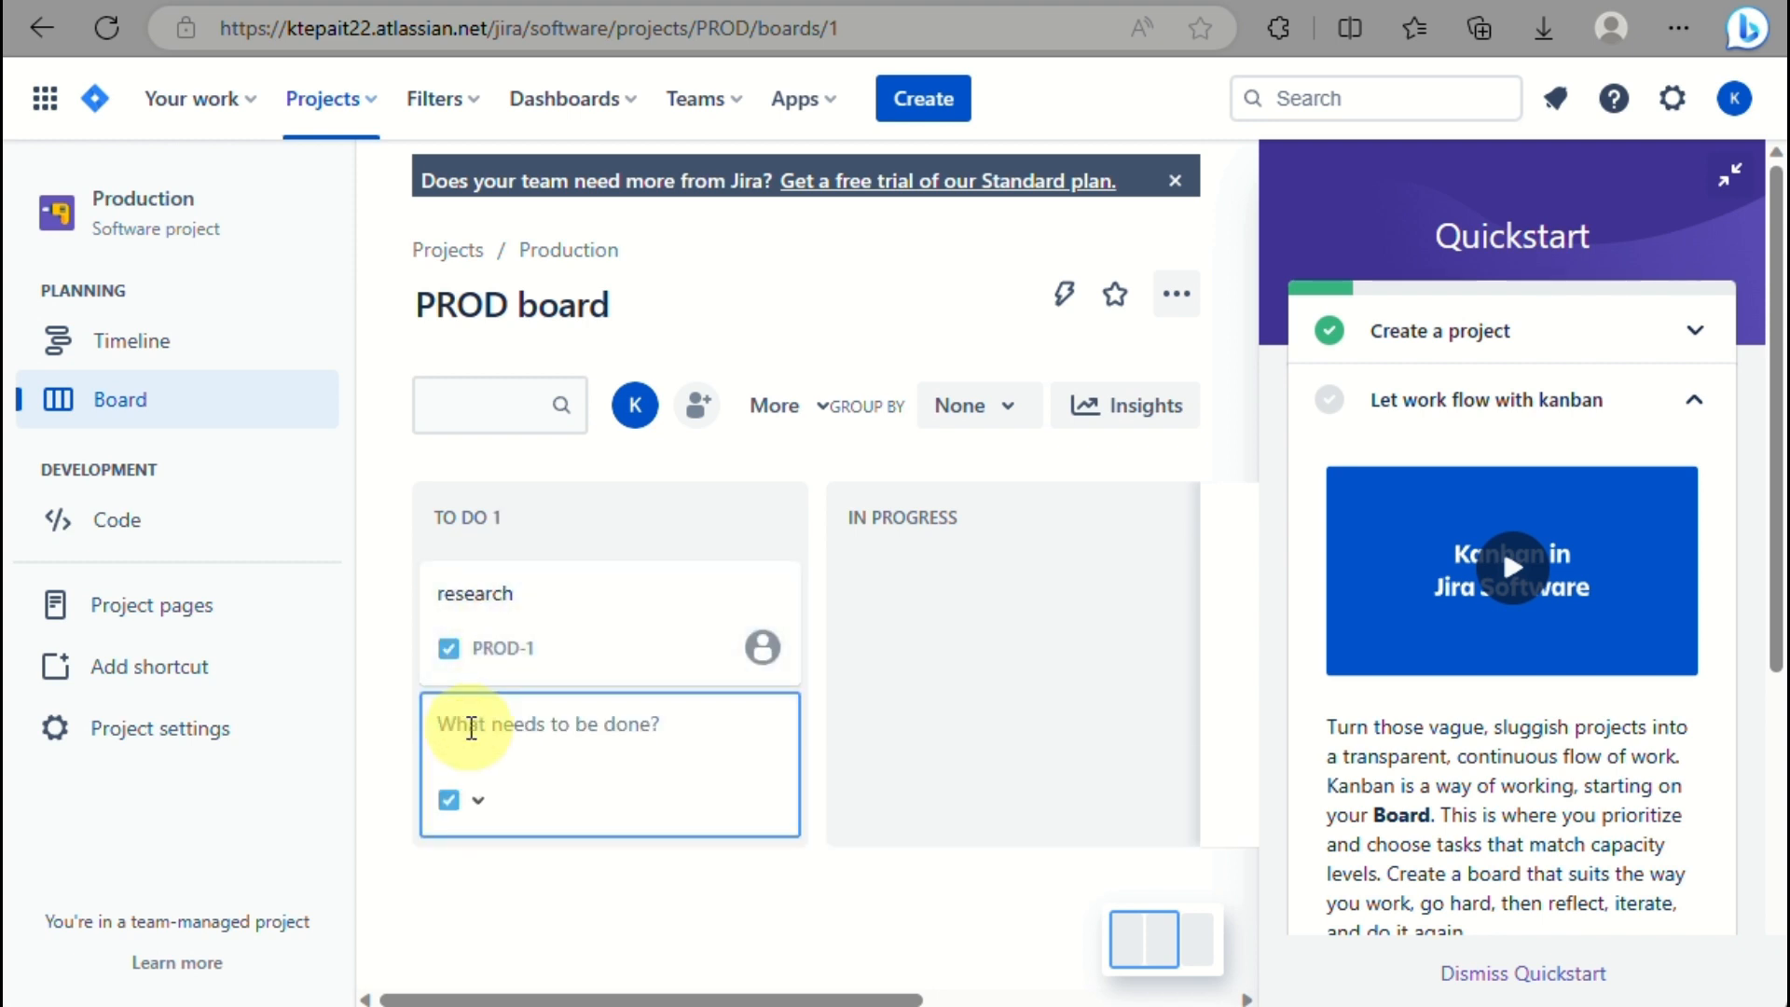
{"action": "type", "text": "site visit"}
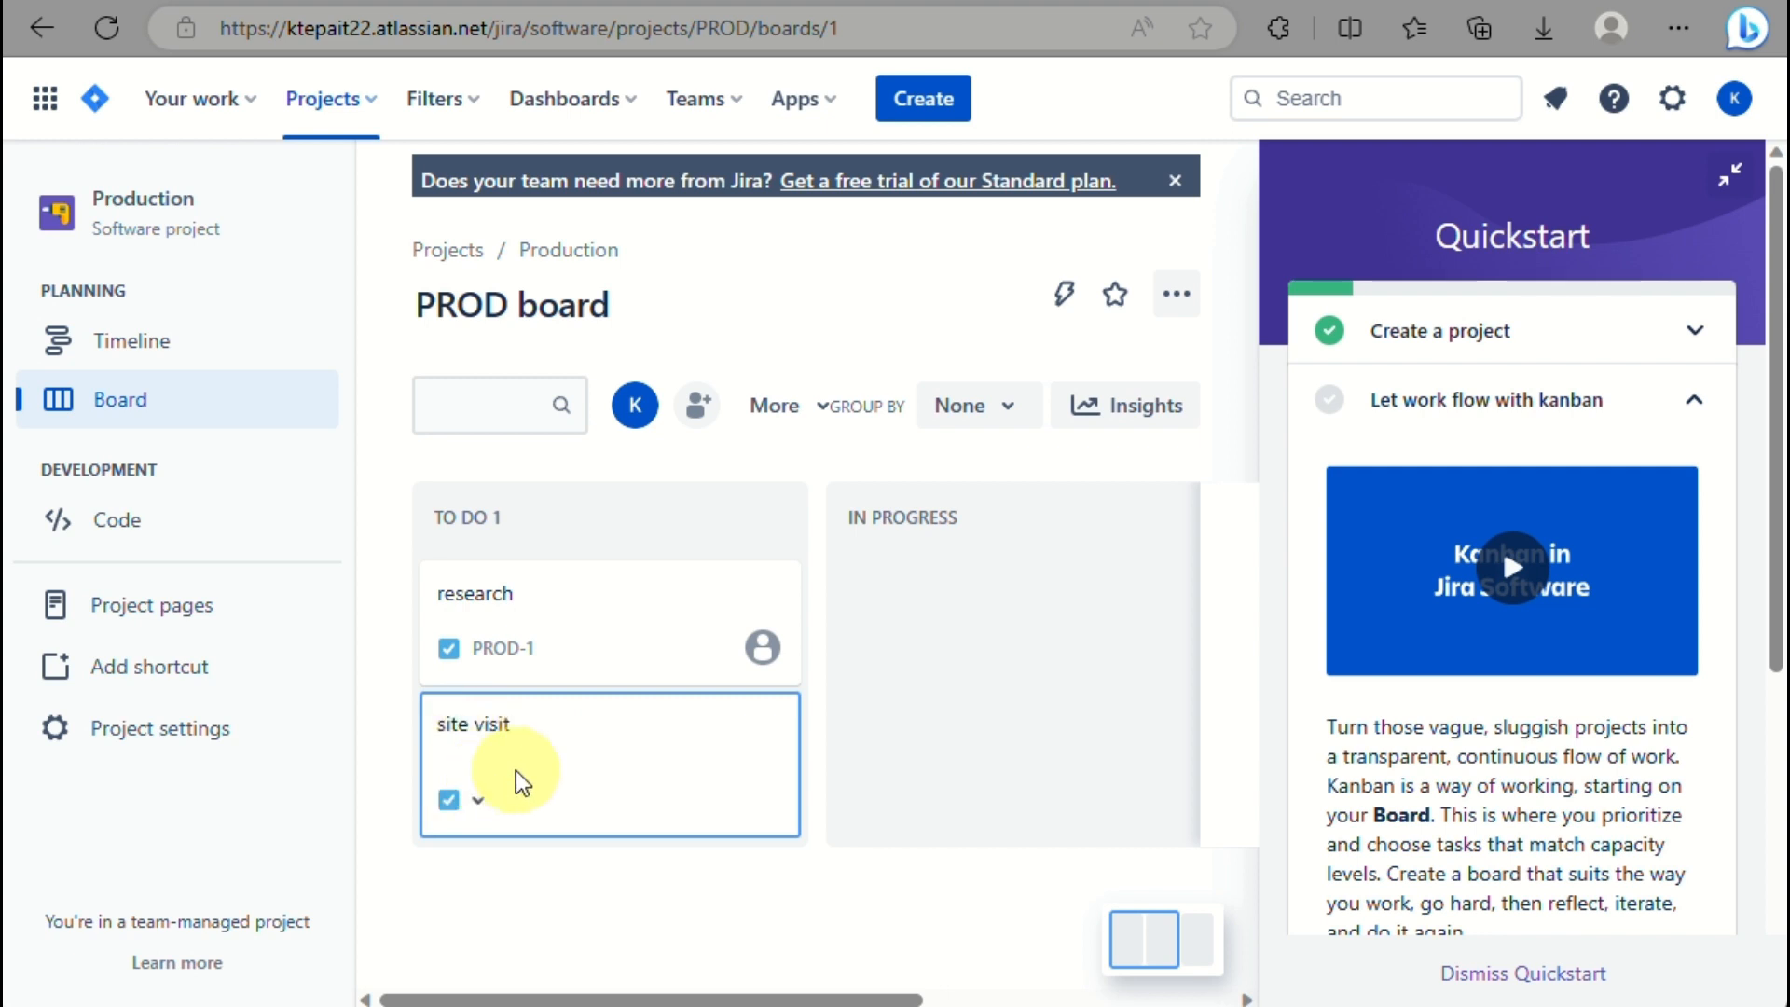
{"action": "key", "text": "Return"}
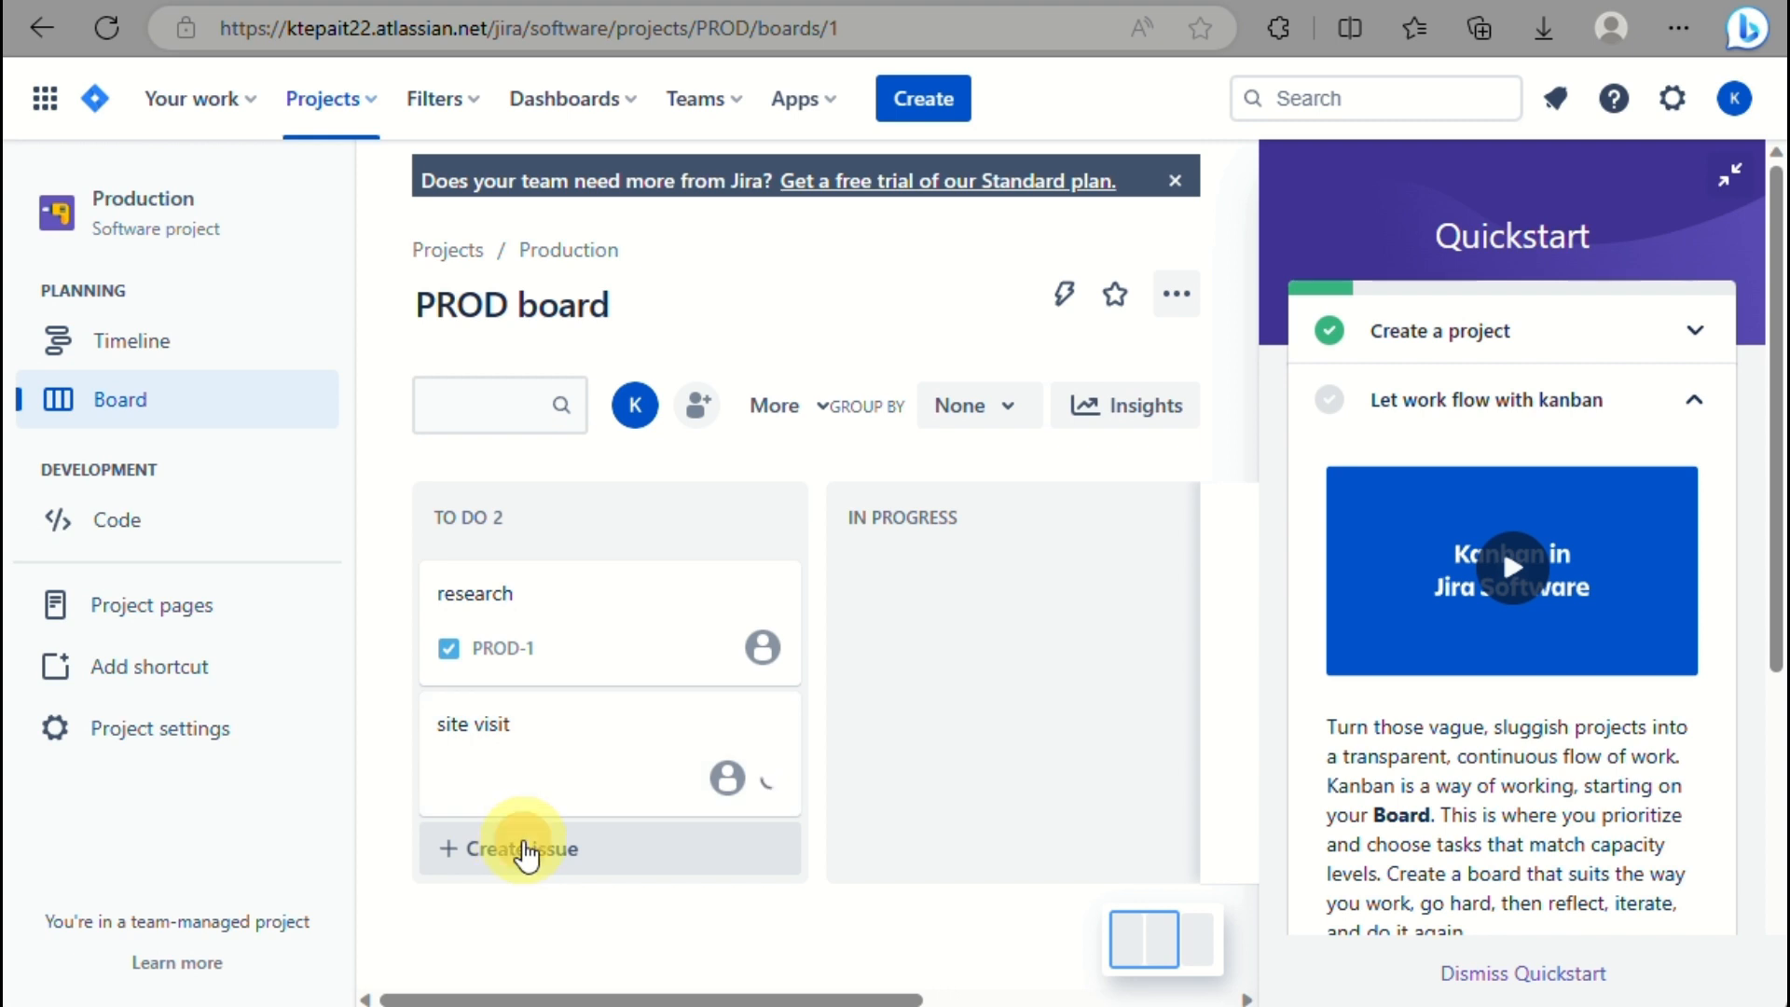
{"action": "left_click", "coordinate": [519, 856]}
{"action": "type", "text": "compi"}
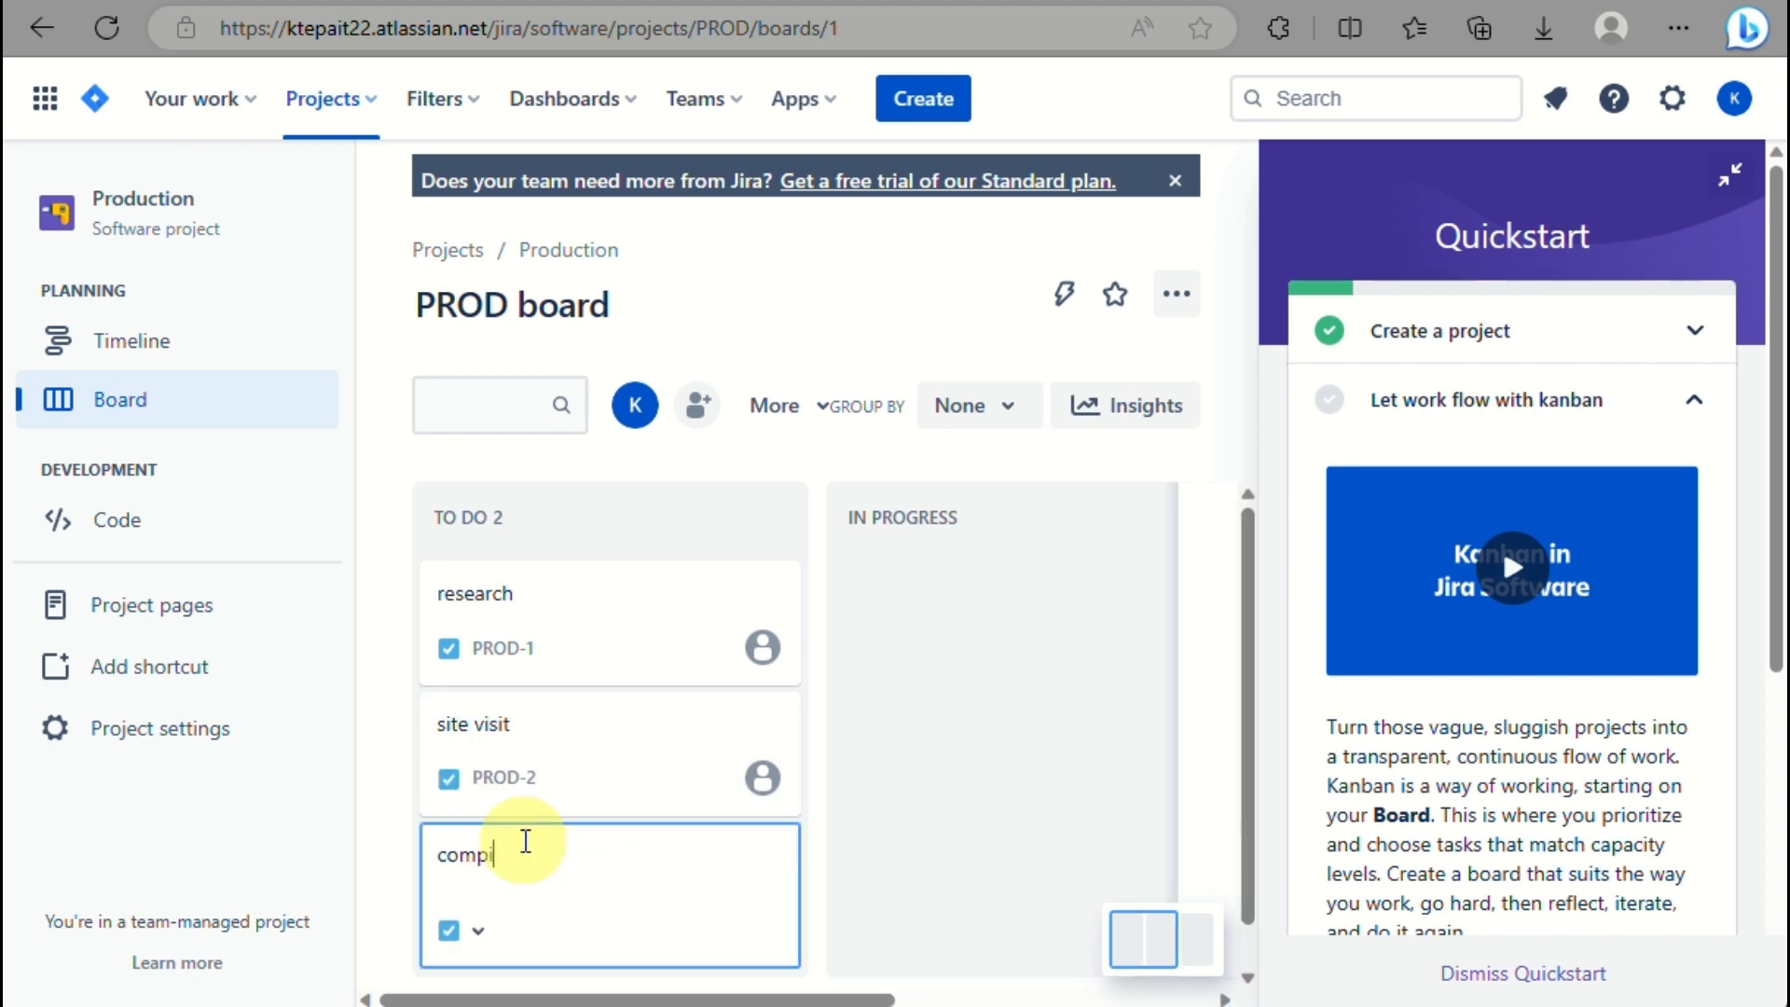
{"action": "type", "text": "lation"}
{"action": "key", "text": "Return"}
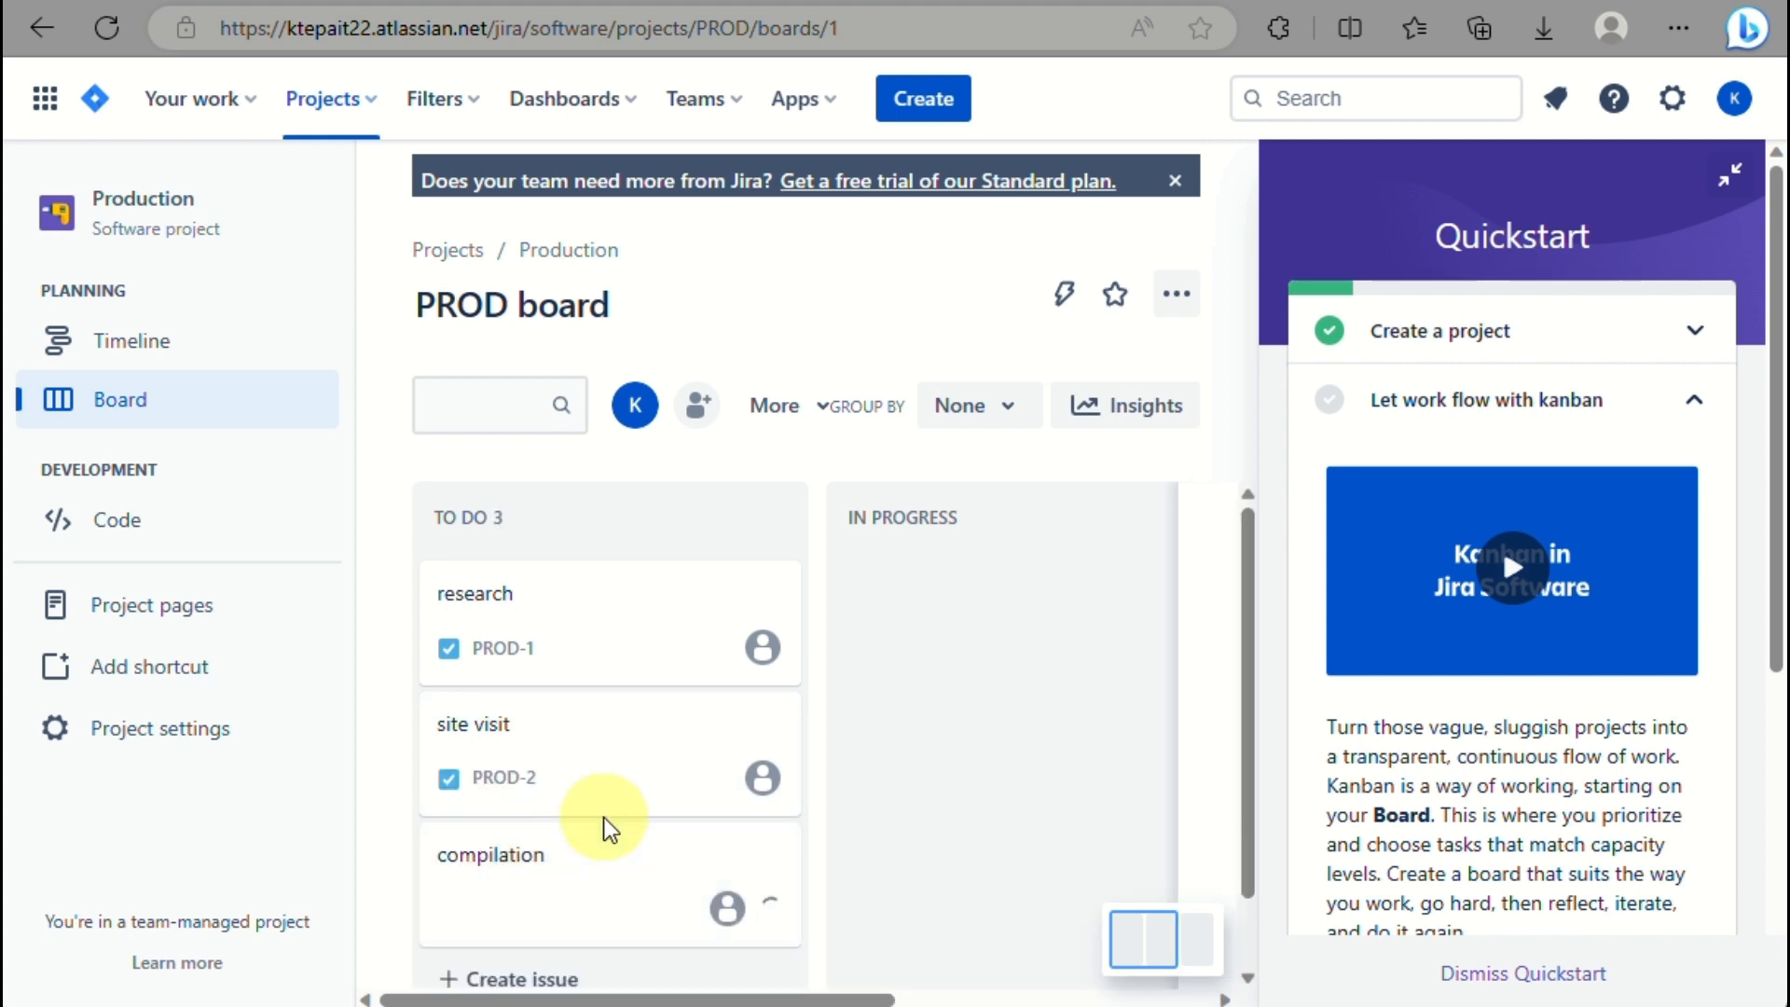
Add the proposal and final output issues (PROD-4, PROD-5) to To Do.
{"action": "left_click", "coordinate": [489, 909]}
{"action": "type", "text": "pr"}
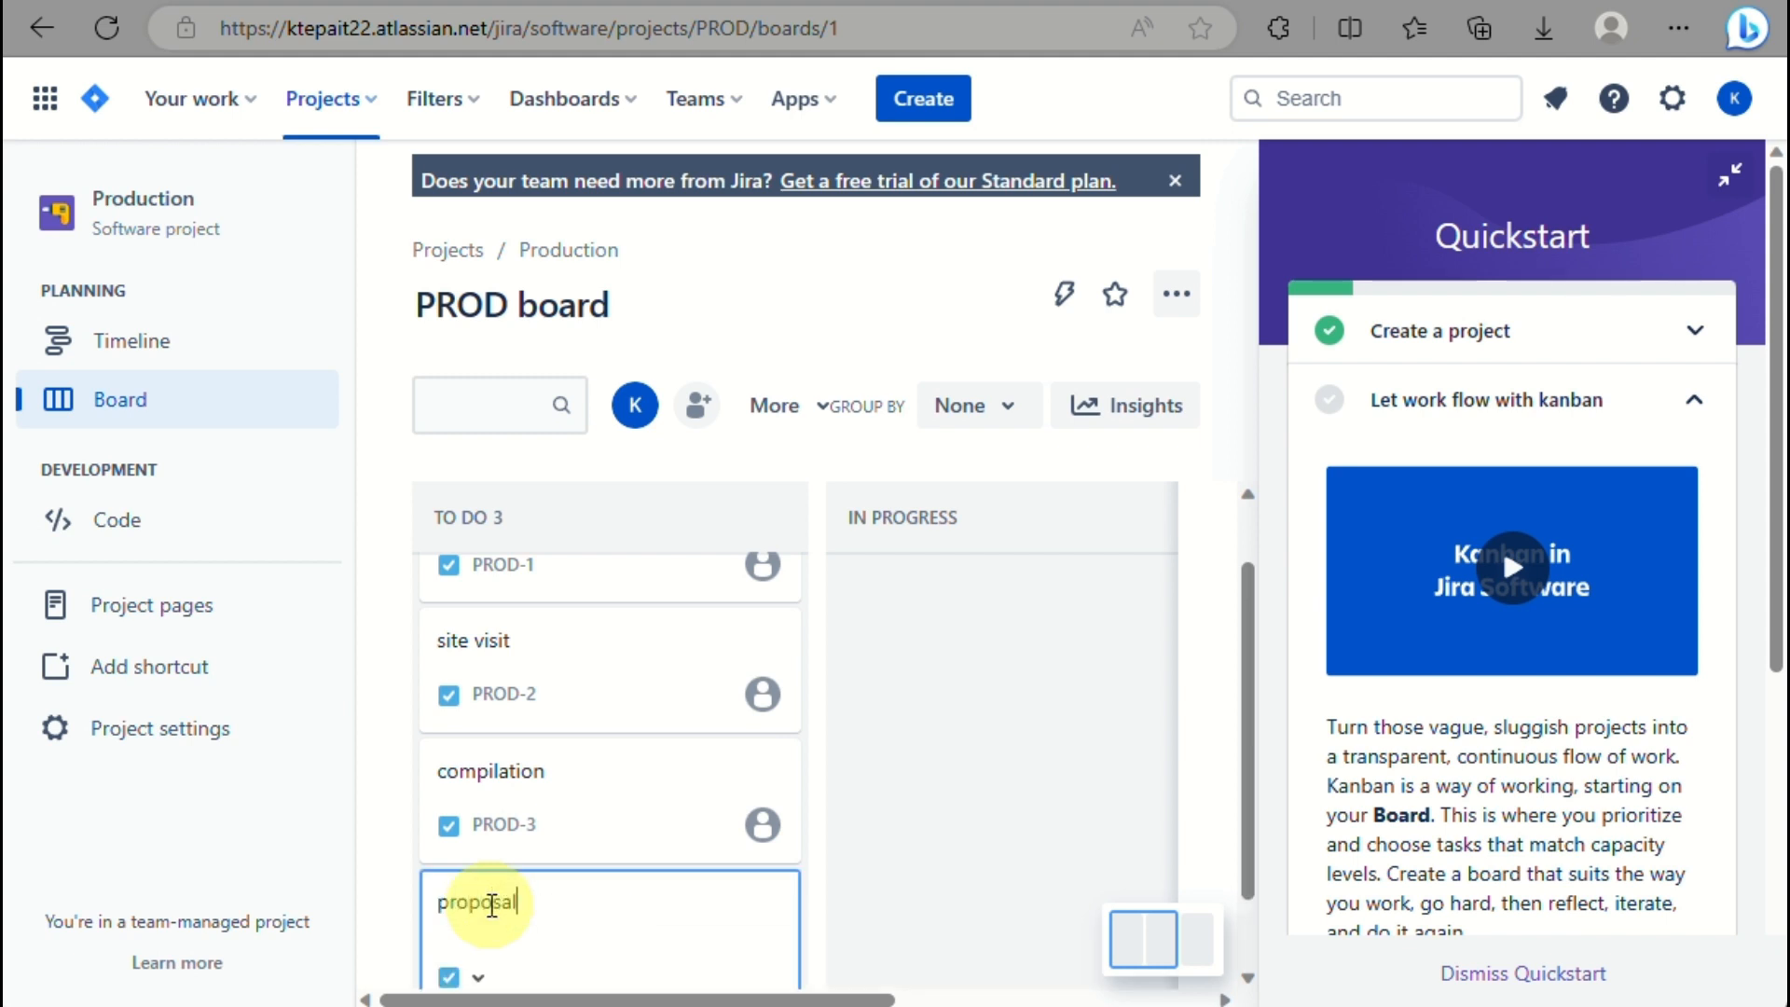
{"action": "type", "text": "oposal"}
{"action": "key", "text": "Return"}
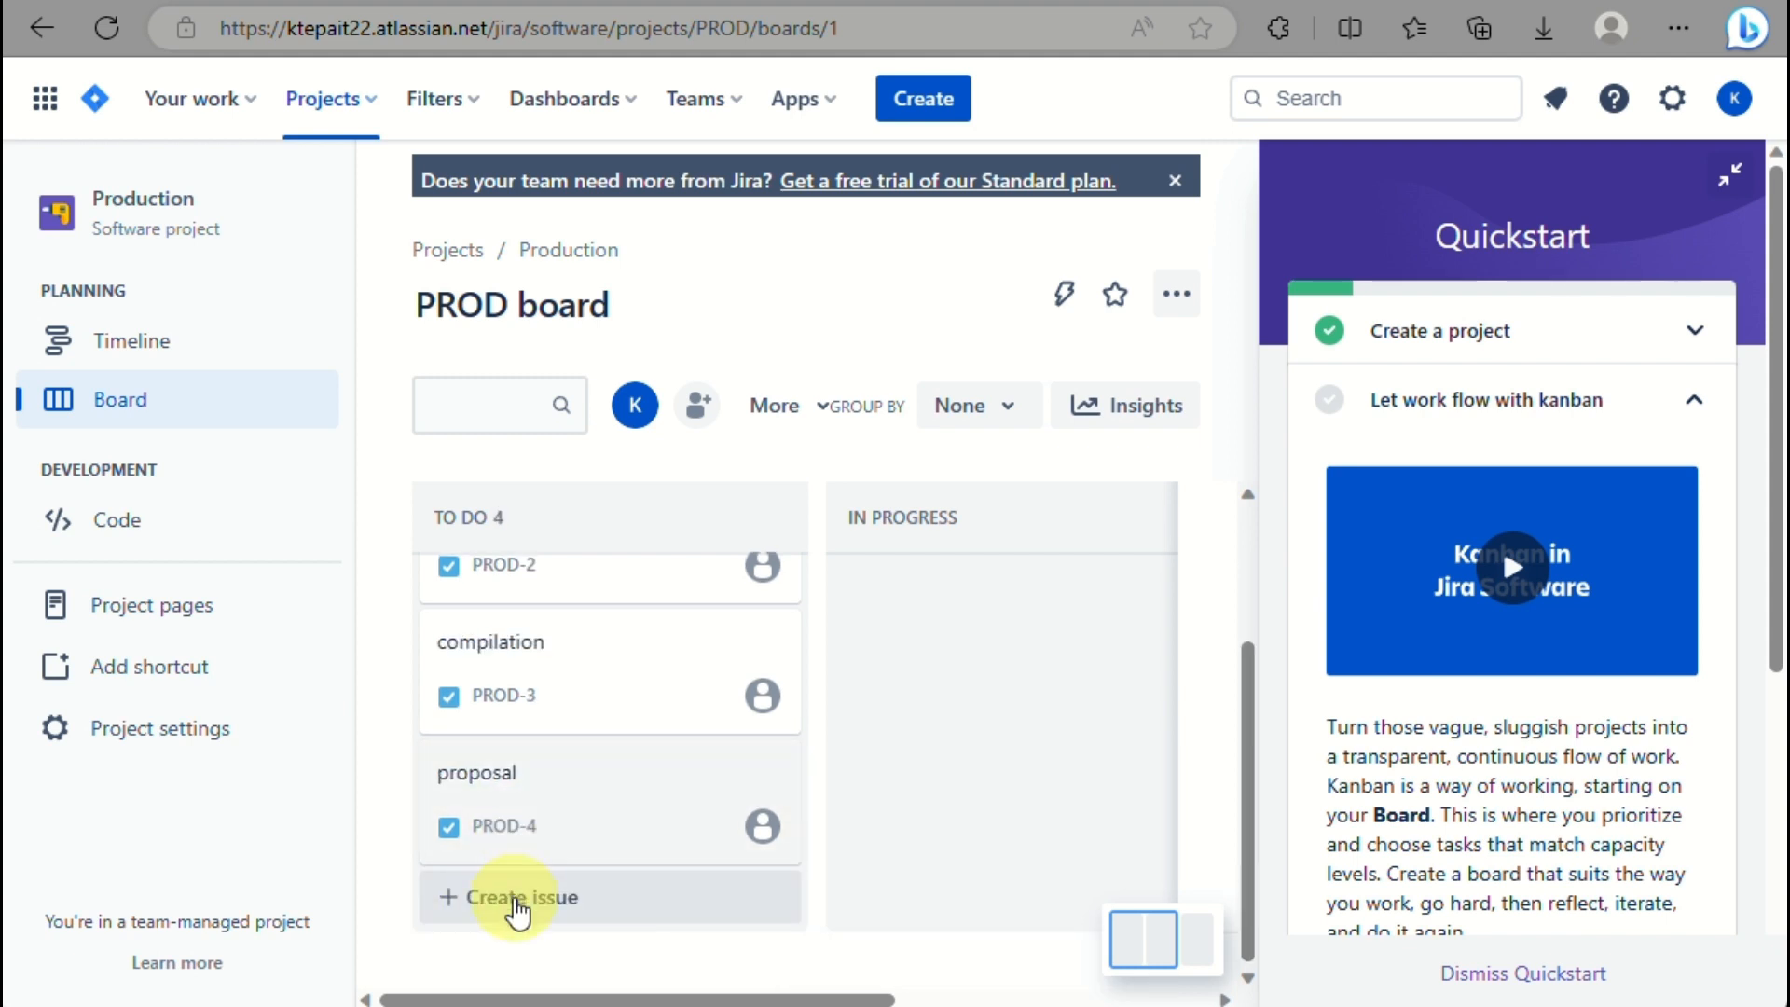
{"action": "left_click", "coordinate": [515, 906]}
{"action": "type", "text": "final"}
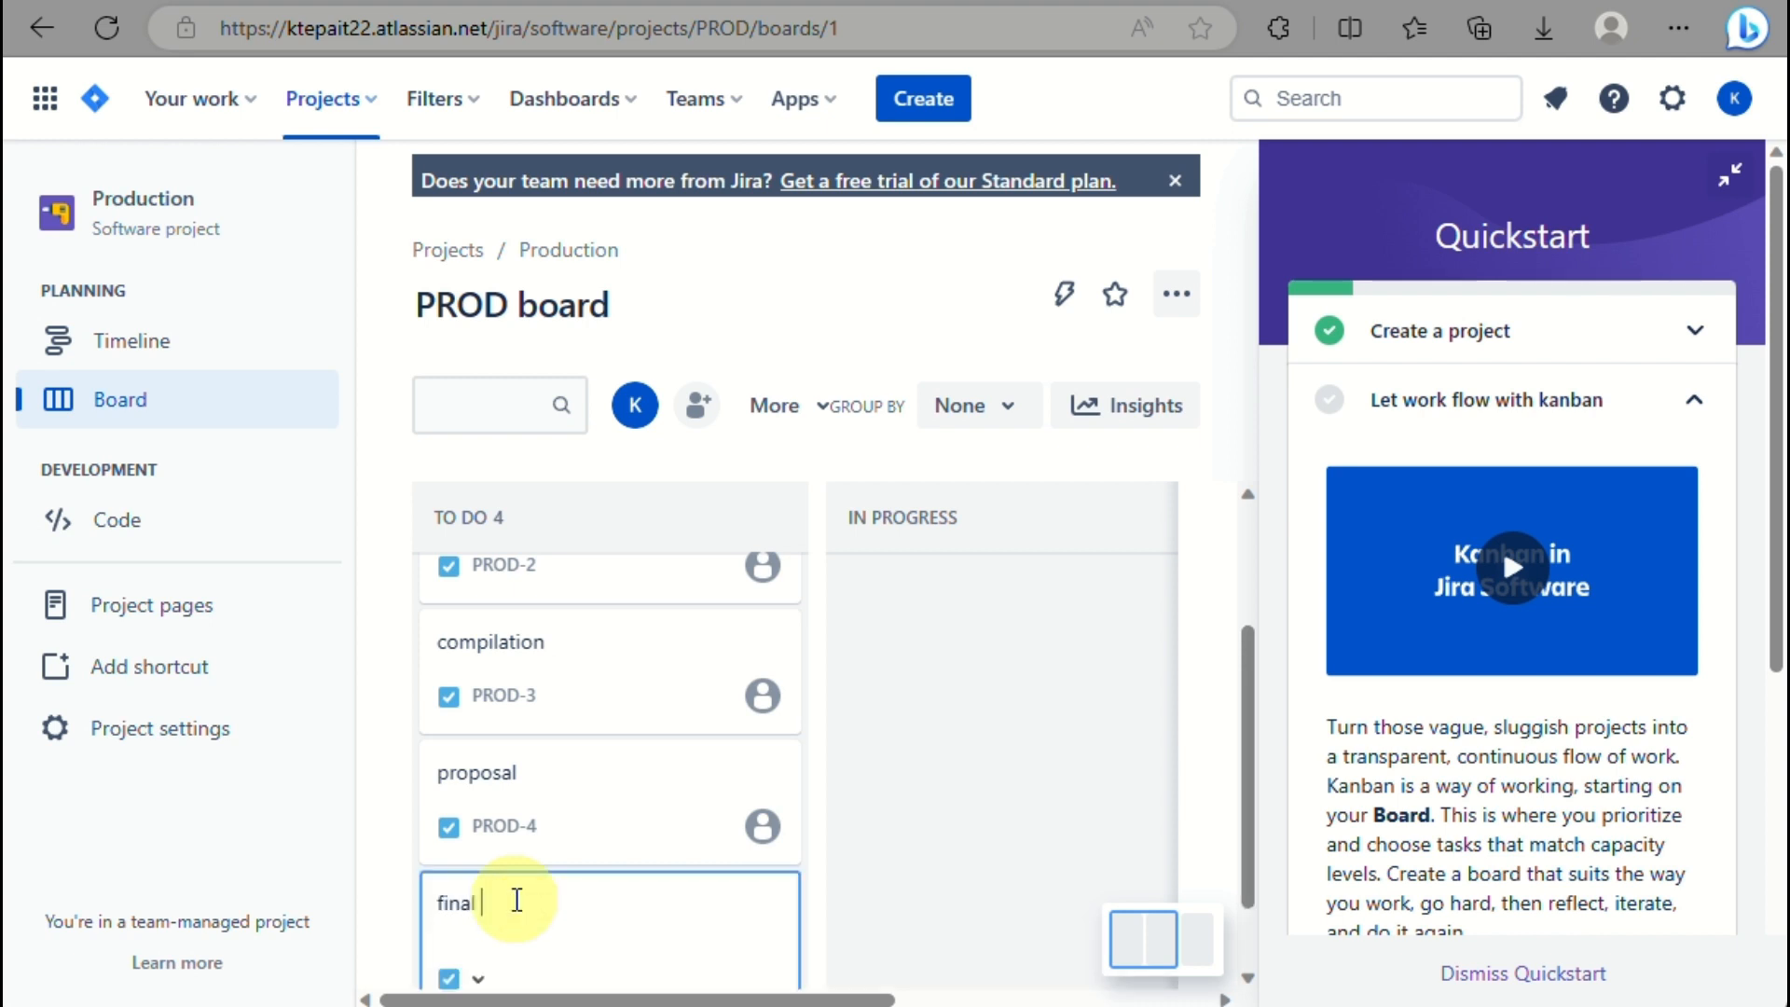
{"action": "type", "text": " output"}
{"action": "key", "text": "Return"}
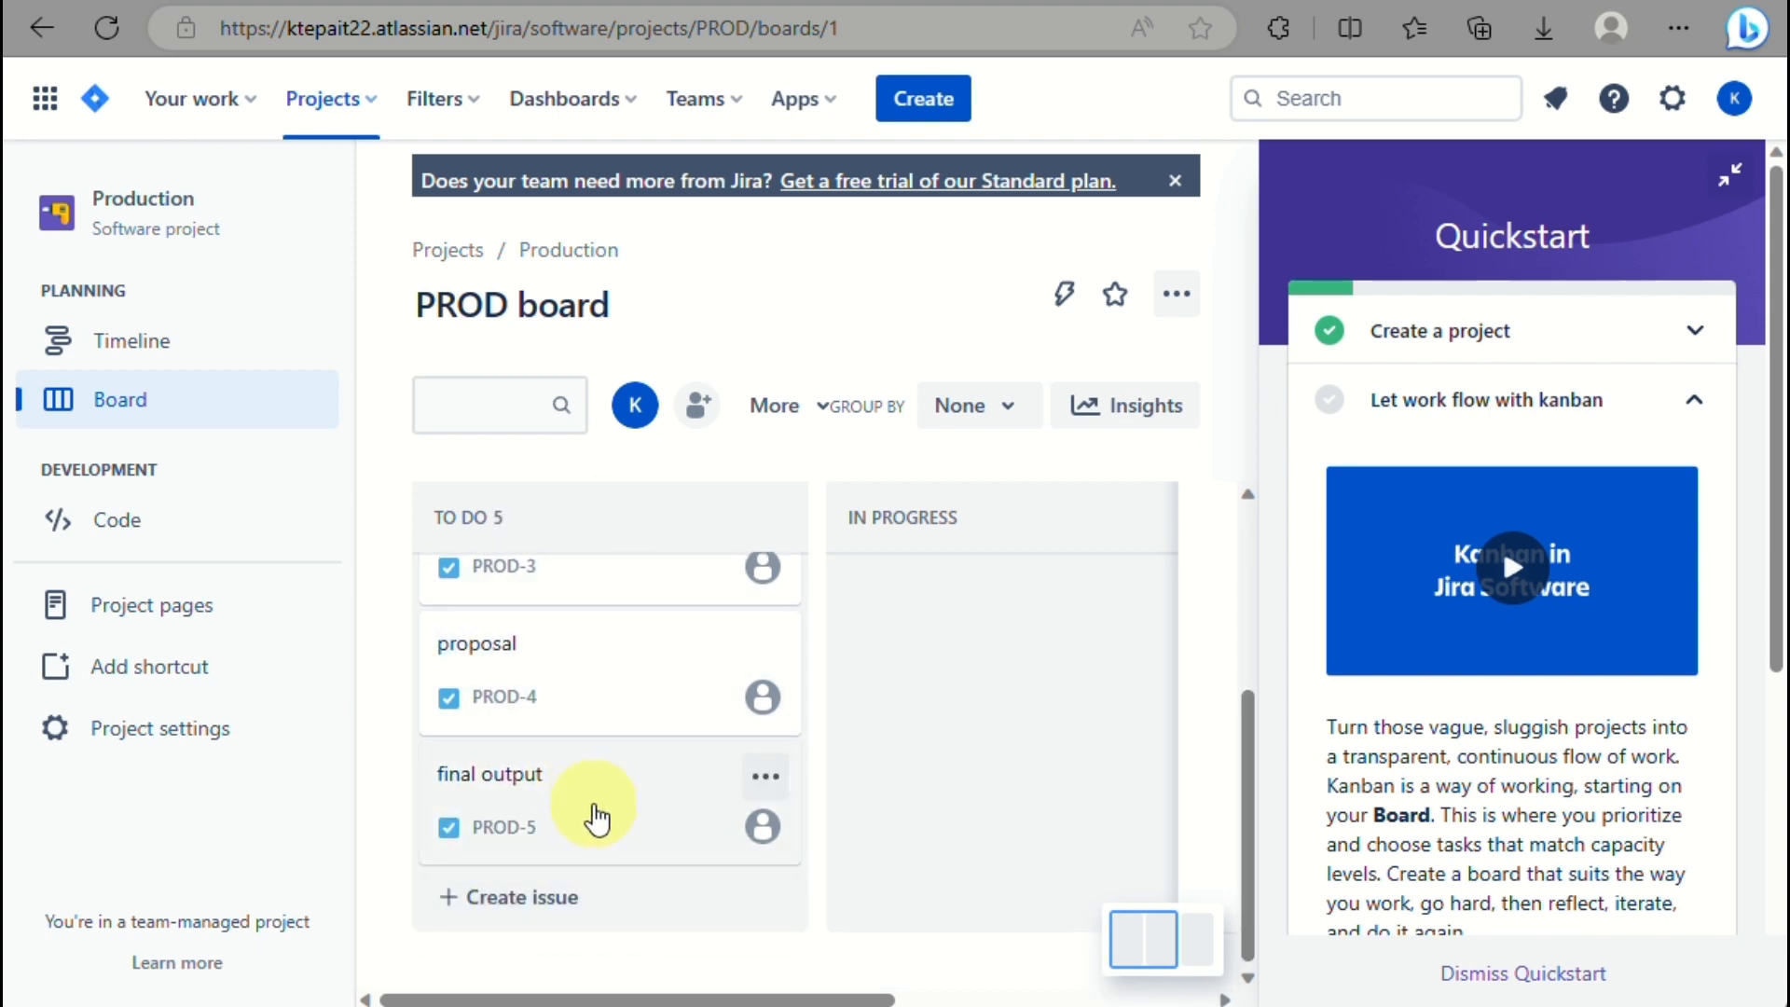
Drag research (PROD-1) to In Progress, into Done, then back to In Progress.
{"action": "scroll", "coordinate": [597, 819], "scroll_direction": "right", "scroll_amount": 5}
{"action": "scroll", "coordinate": [597, 819], "scroll_direction": "left", "scroll_amount": 5}
{"action": "scroll", "coordinate": [597, 818], "scroll_direction": "right", "scroll_amount": 5}
{"action": "scroll", "coordinate": [597, 819], "scroll_direction": "left", "scroll_amount": 5}
{"action": "scroll", "coordinate": [596, 818], "scroll_direction": "up", "scroll_amount": 1}
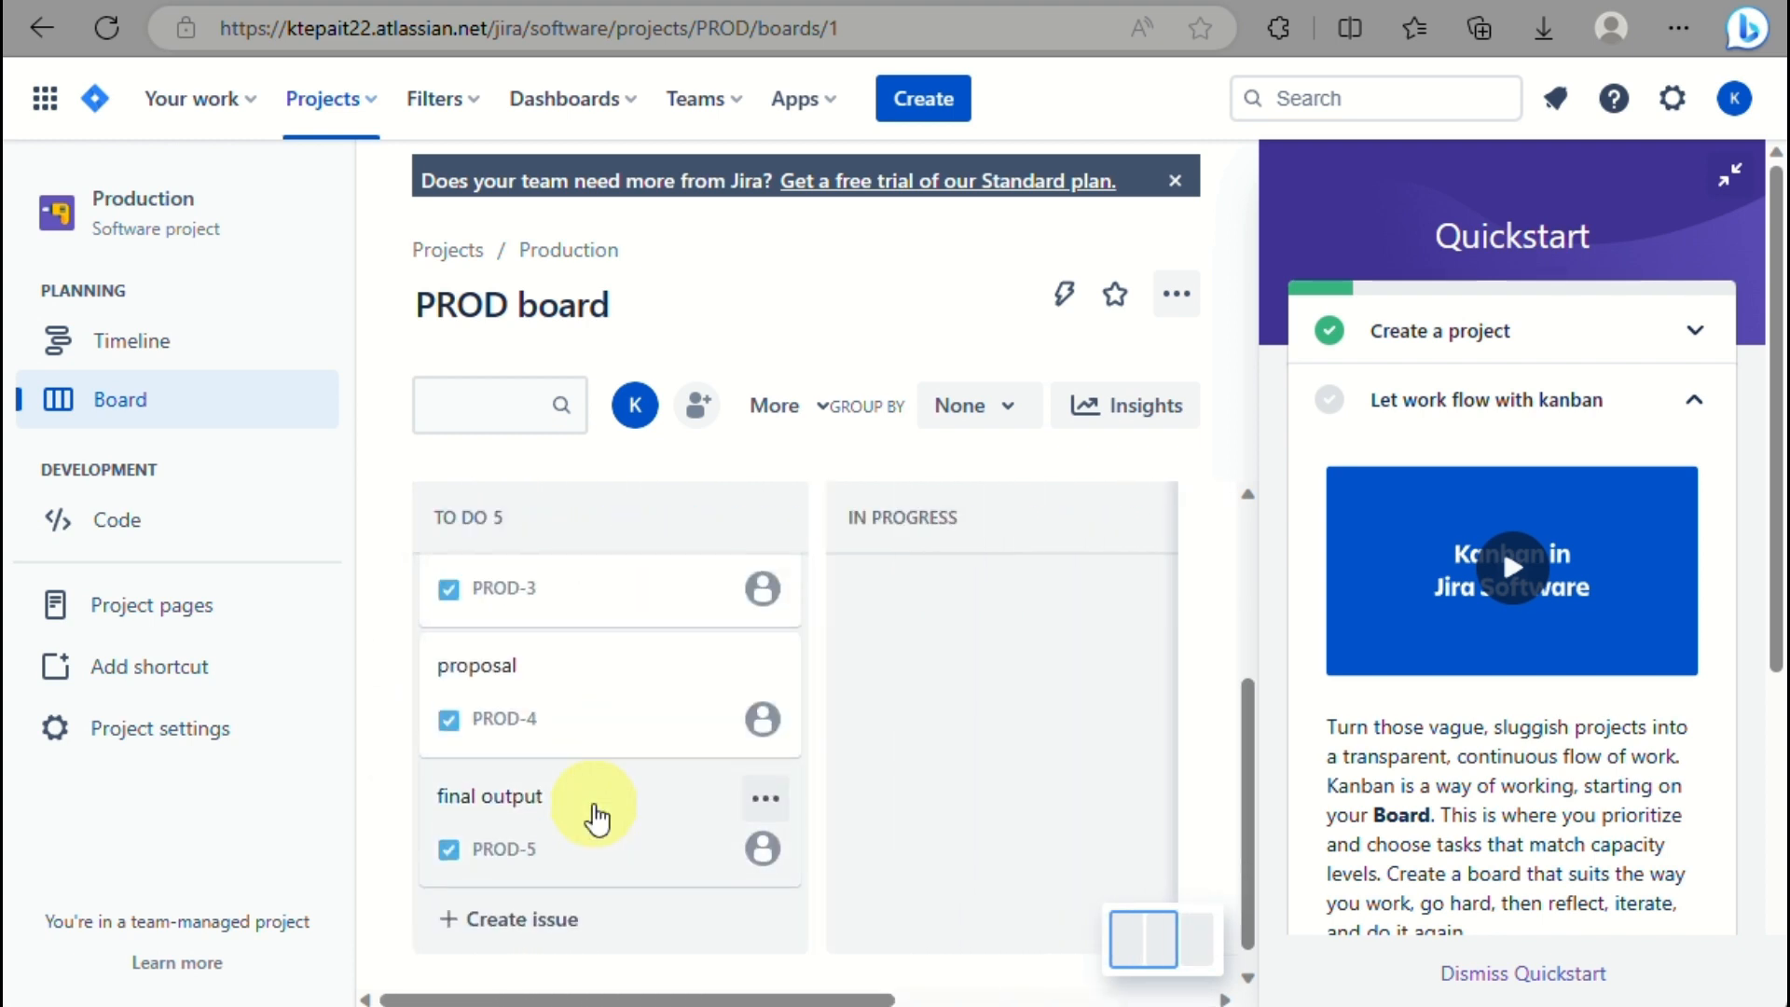
{"action": "scroll", "coordinate": [597, 819], "scroll_direction": "up", "scroll_amount": 3}
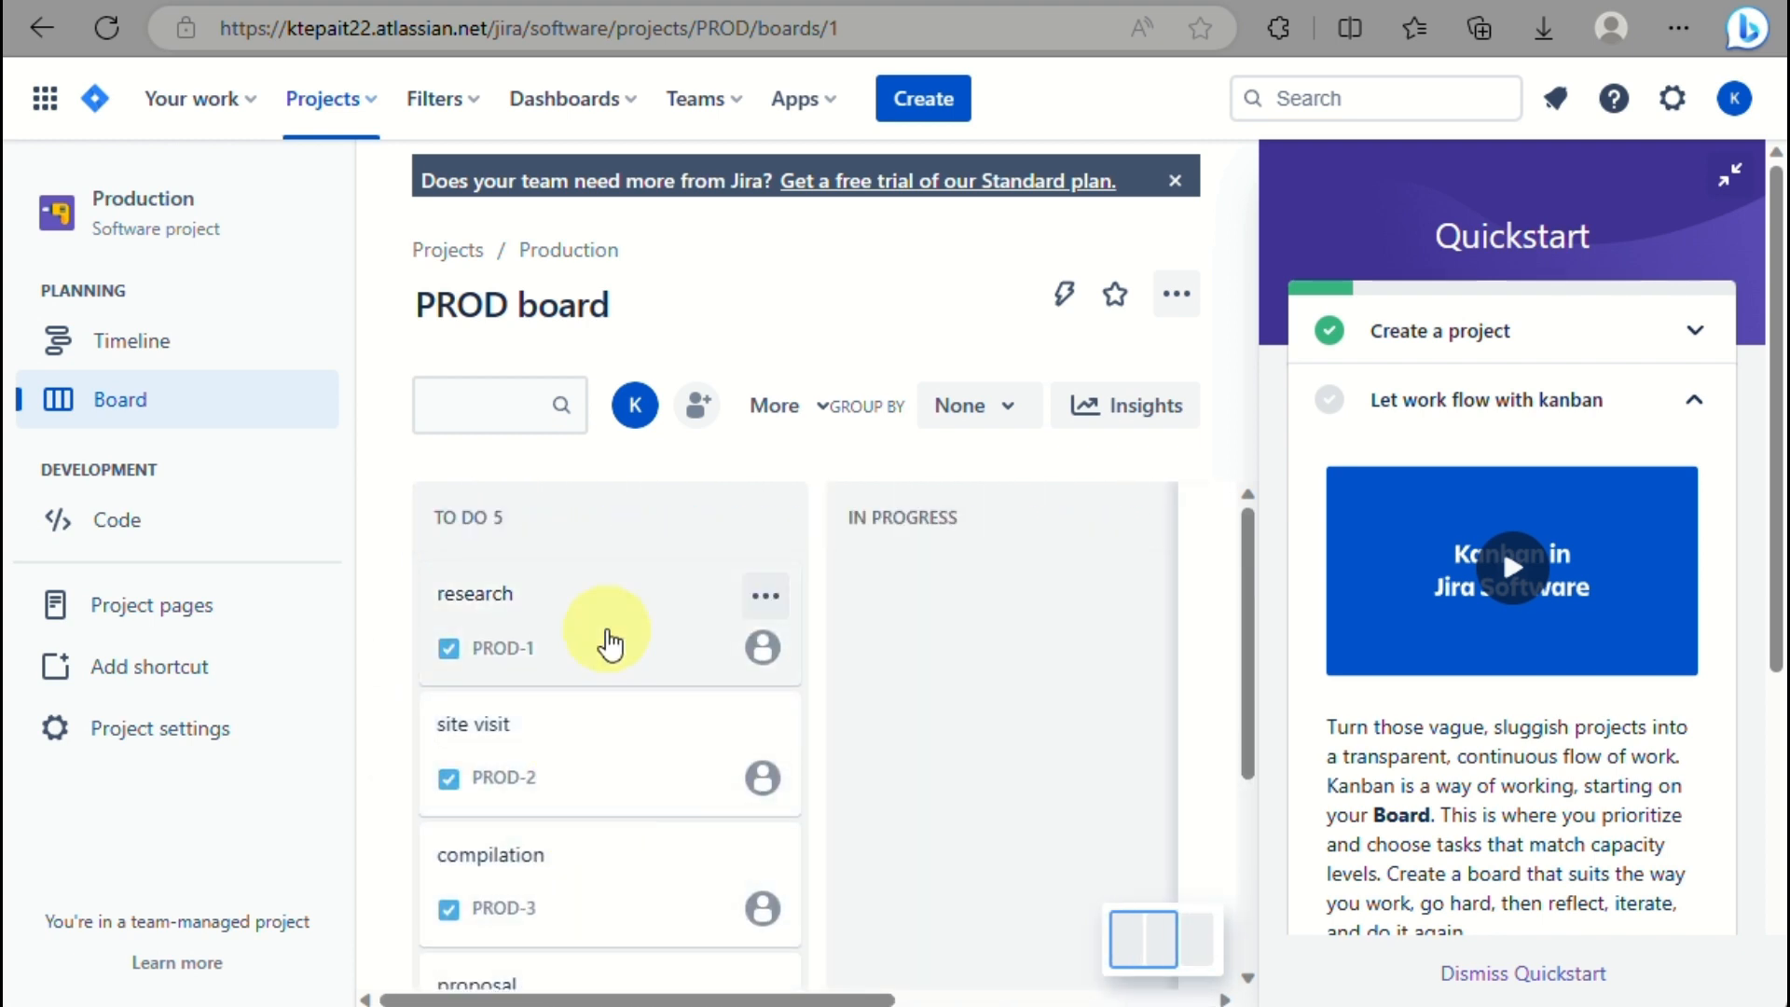
{"action": "left_click_drag", "start_coordinate": [607, 639], "coordinate": [925, 677]}
{"action": "scroll", "coordinate": [923, 679], "scroll_direction": "right", "scroll_amount": 3}
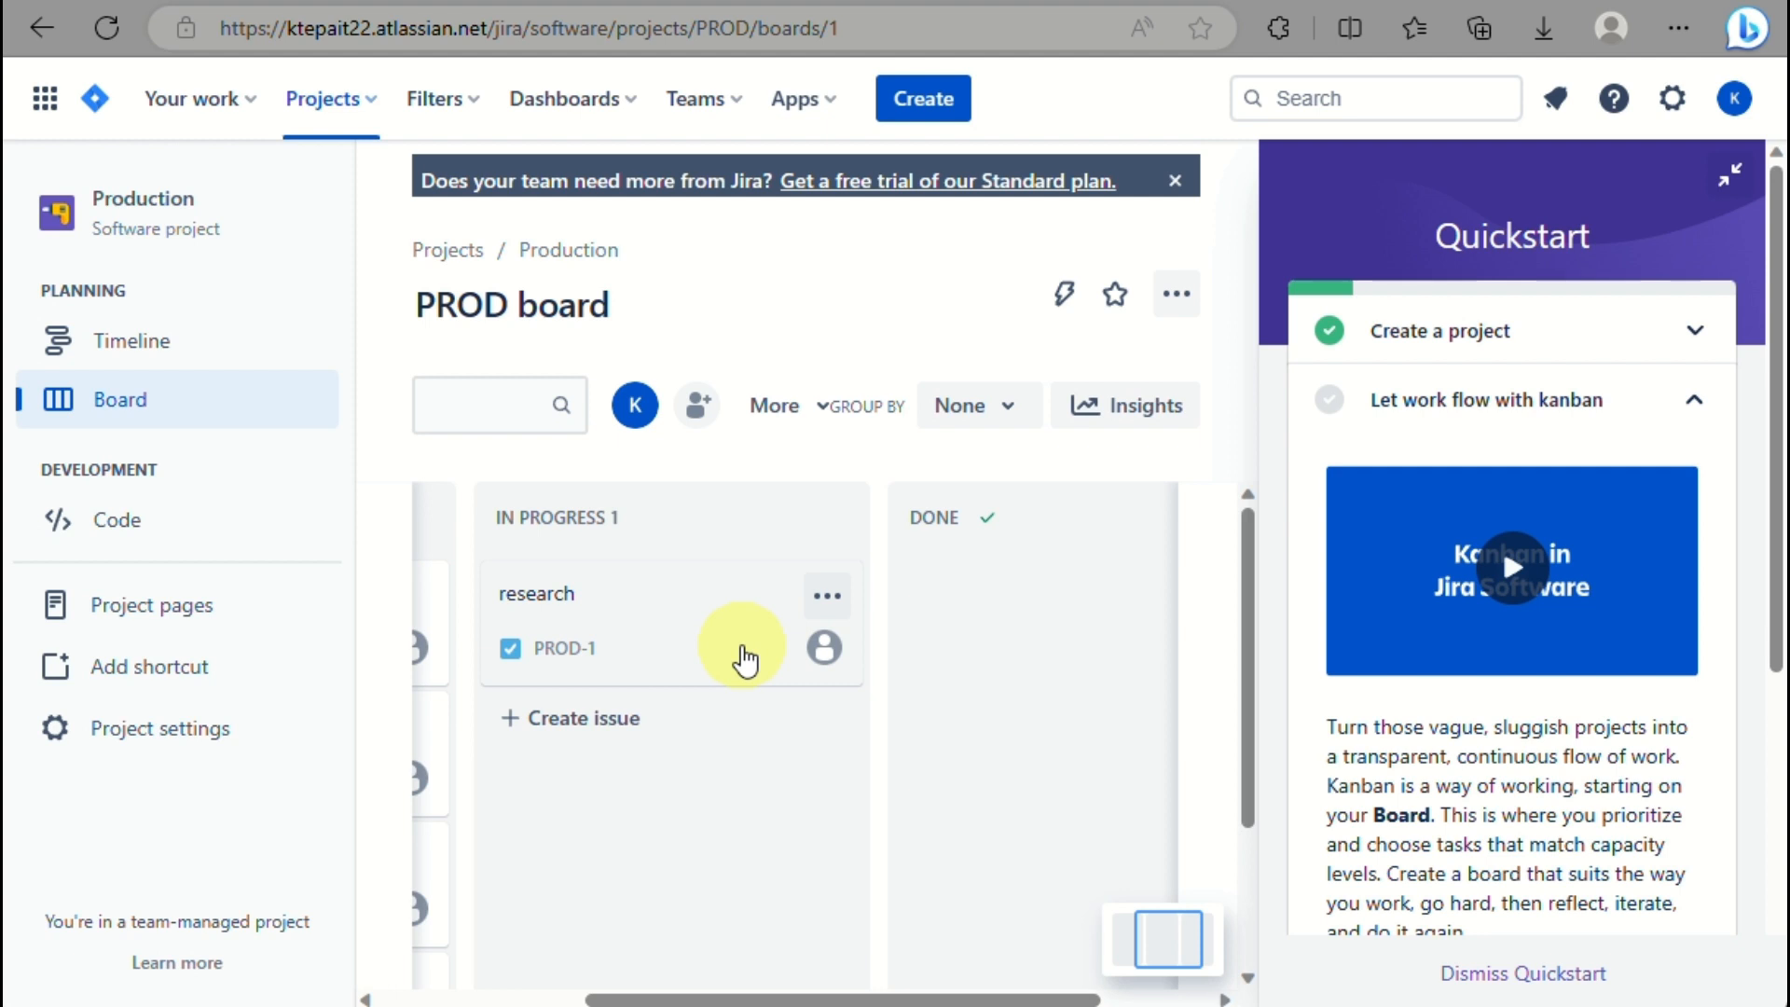
{"action": "left_click_drag", "start_coordinate": [744, 660], "coordinate": [1019, 660]}
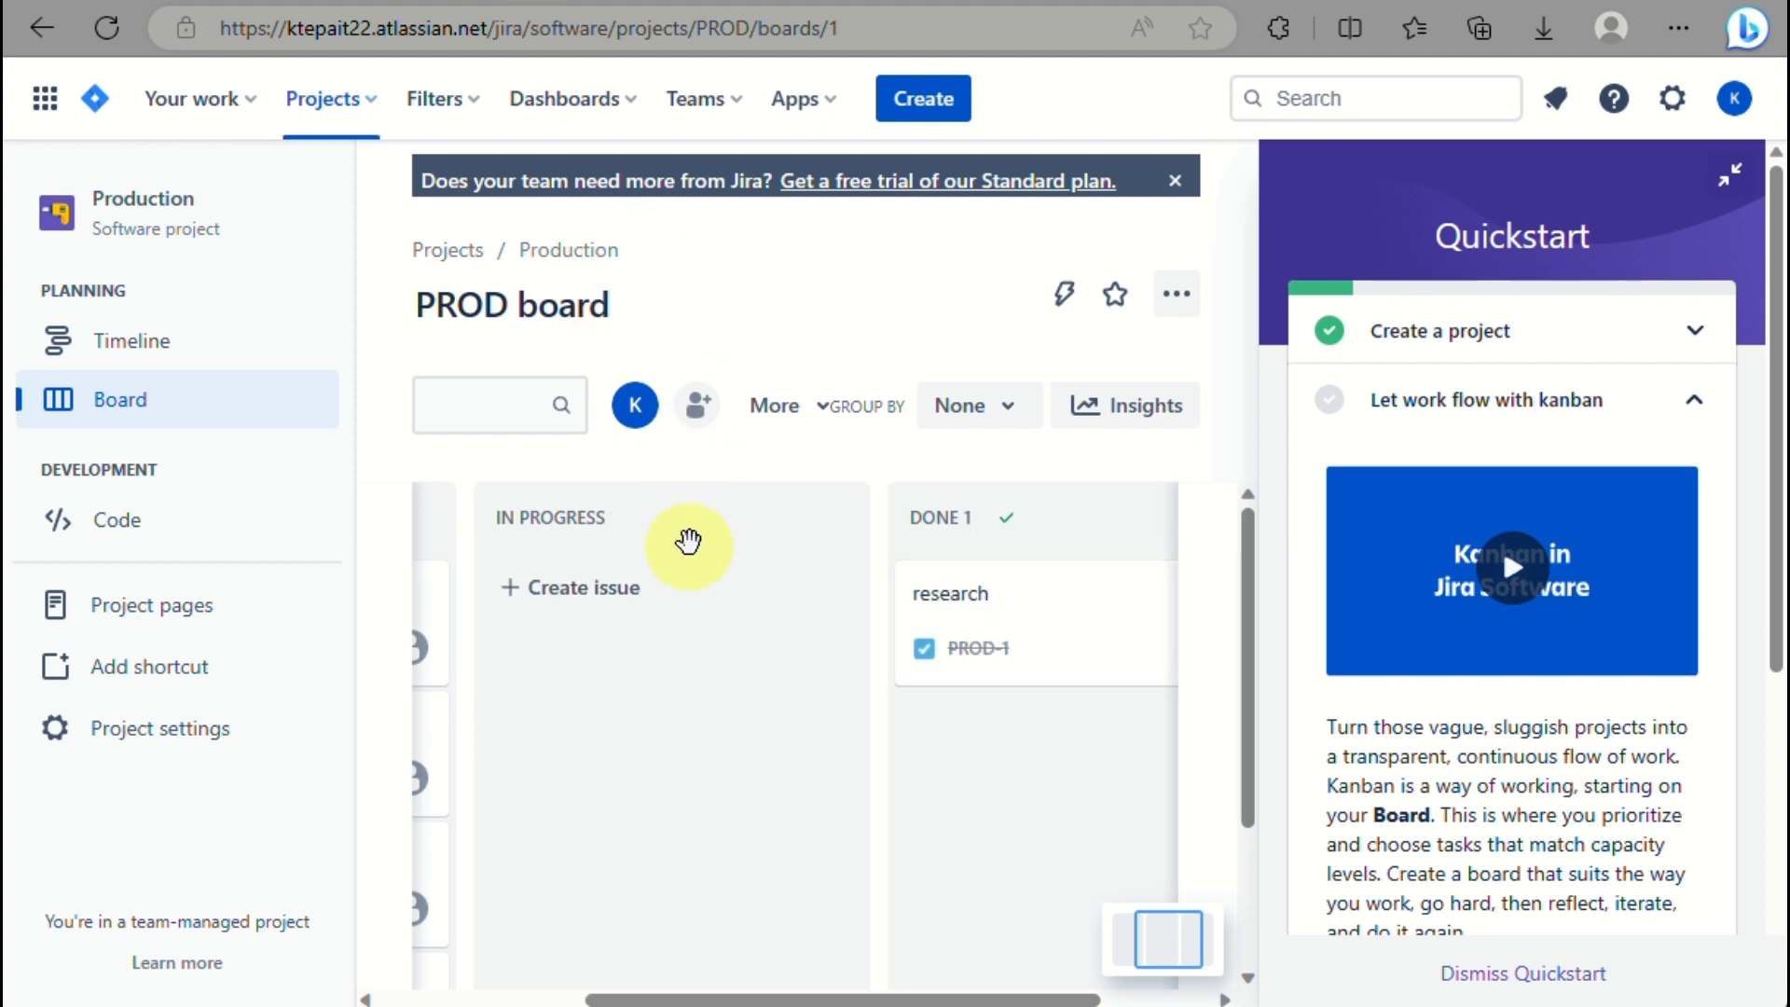
{"action": "left_click_drag", "start_coordinate": [1072, 668], "coordinate": [800, 681]}
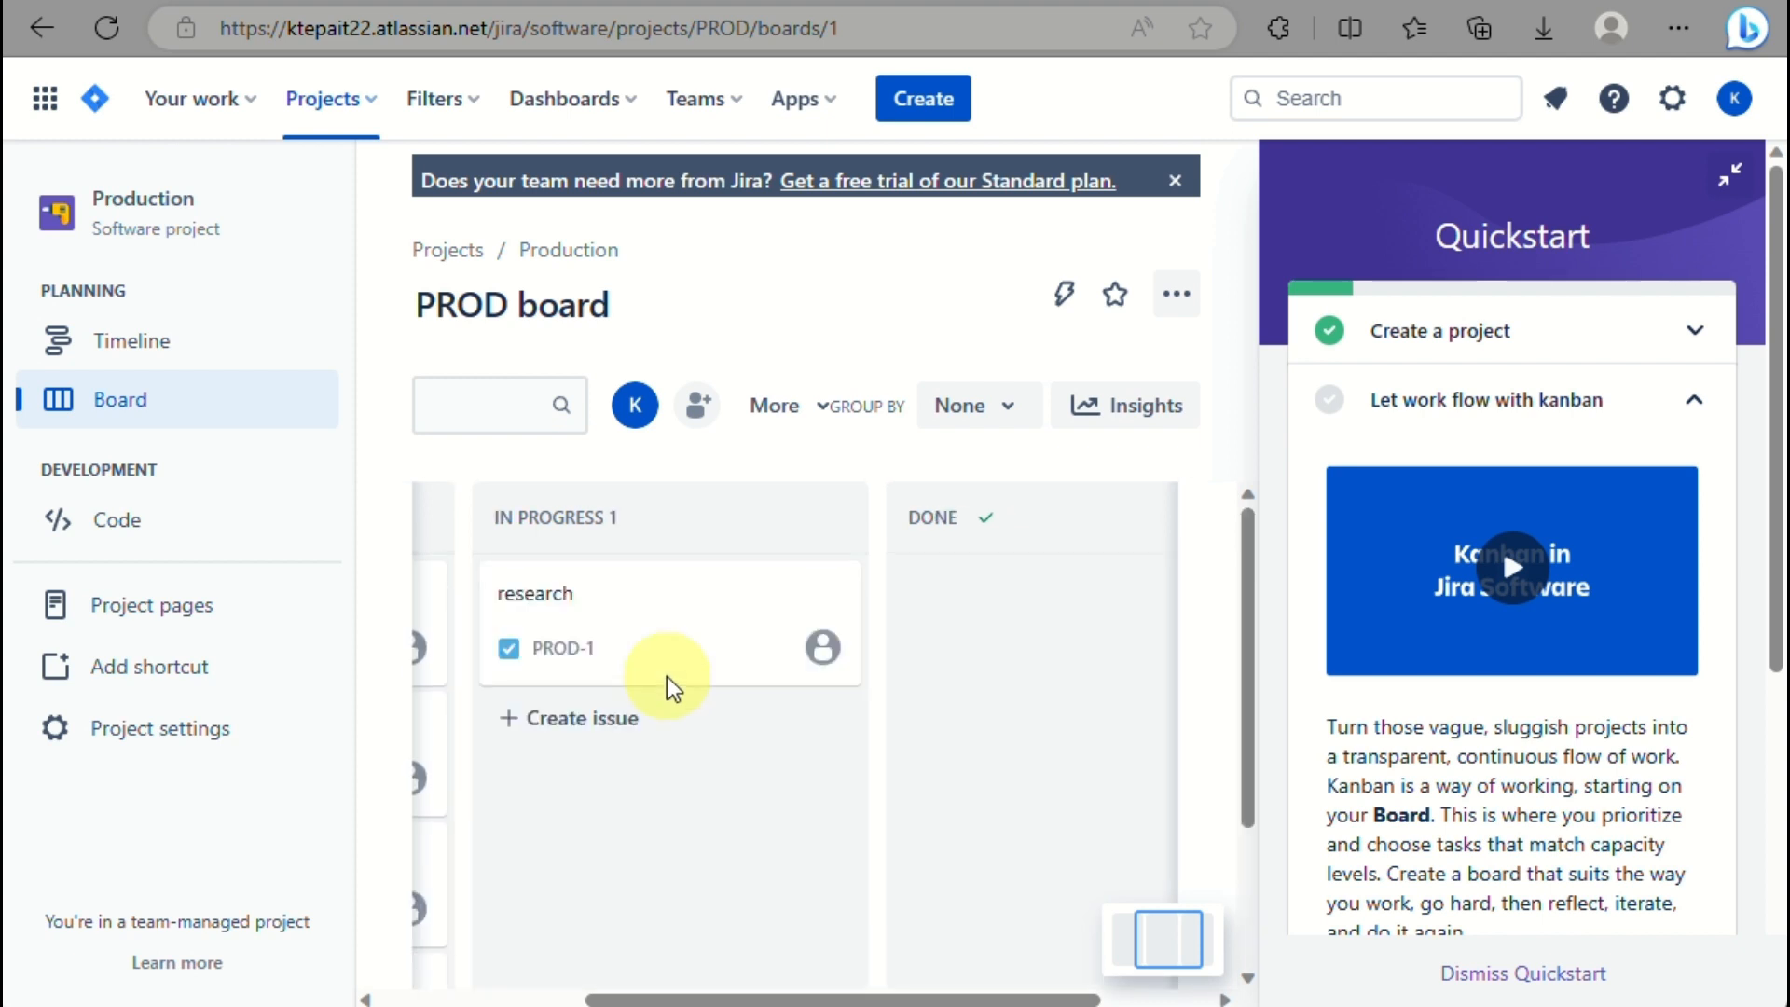
Assign the research issue PROD-1 to a teammate.
{"action": "left_click", "coordinate": [823, 647]}
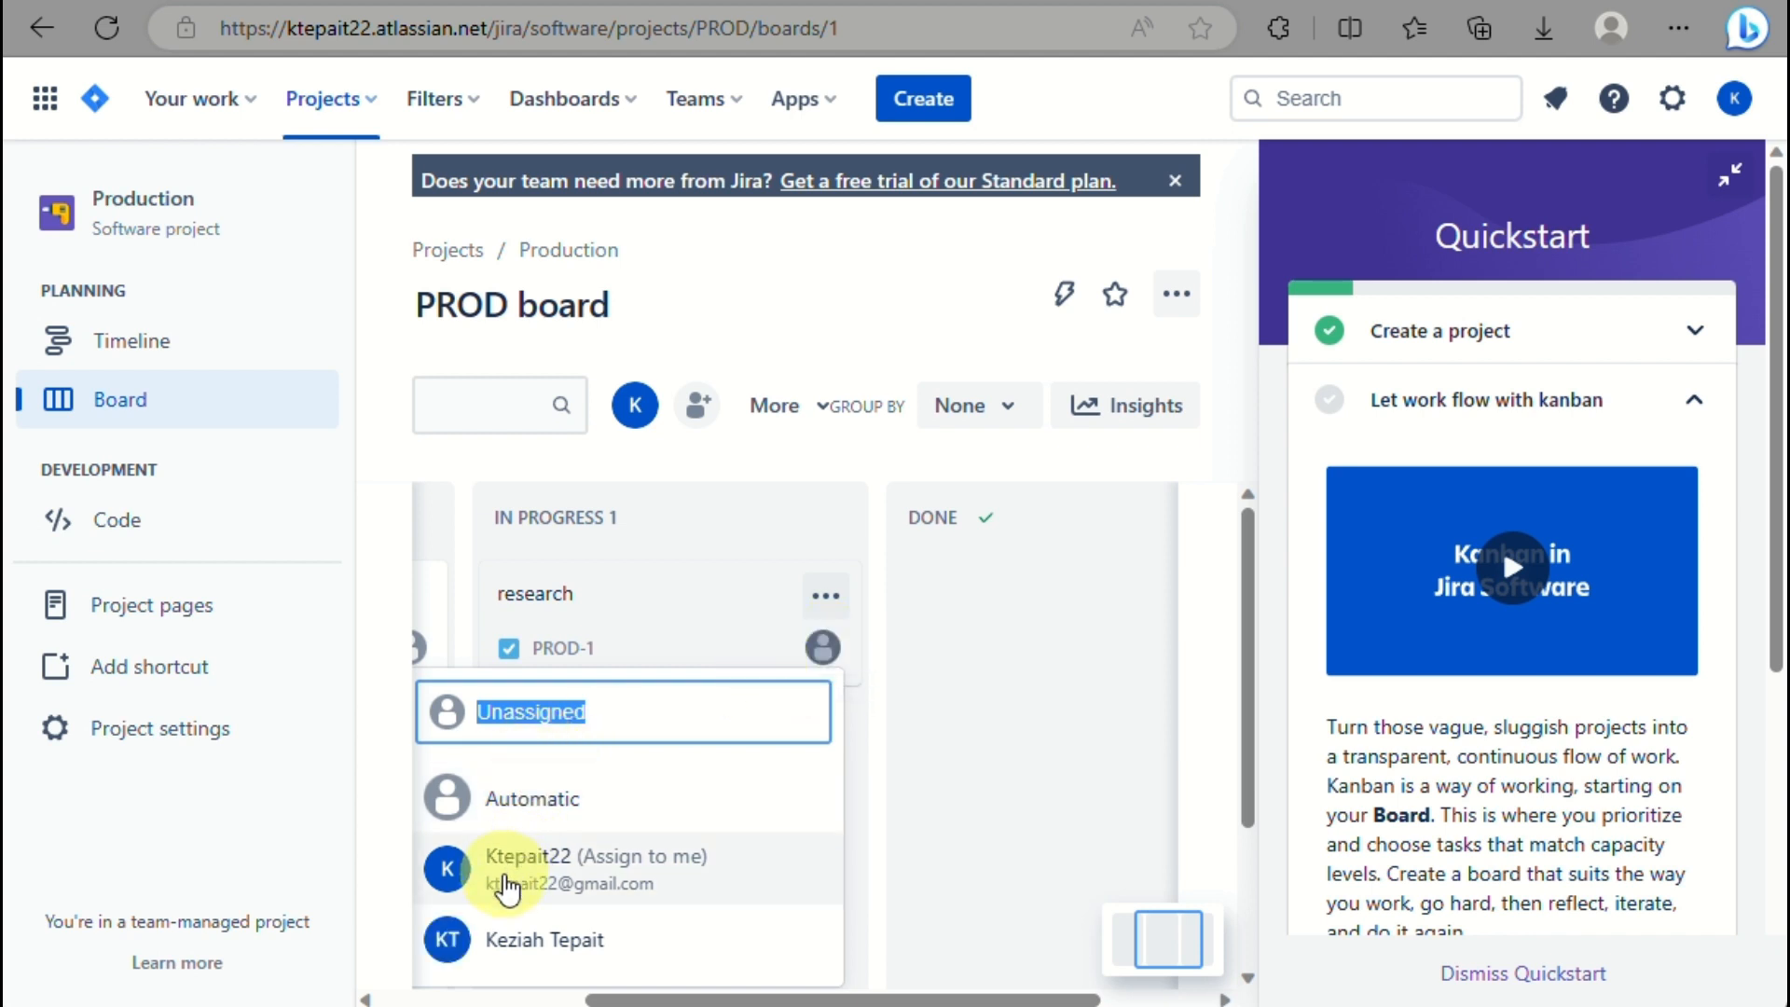
{"action": "left_click", "coordinate": [511, 956]}
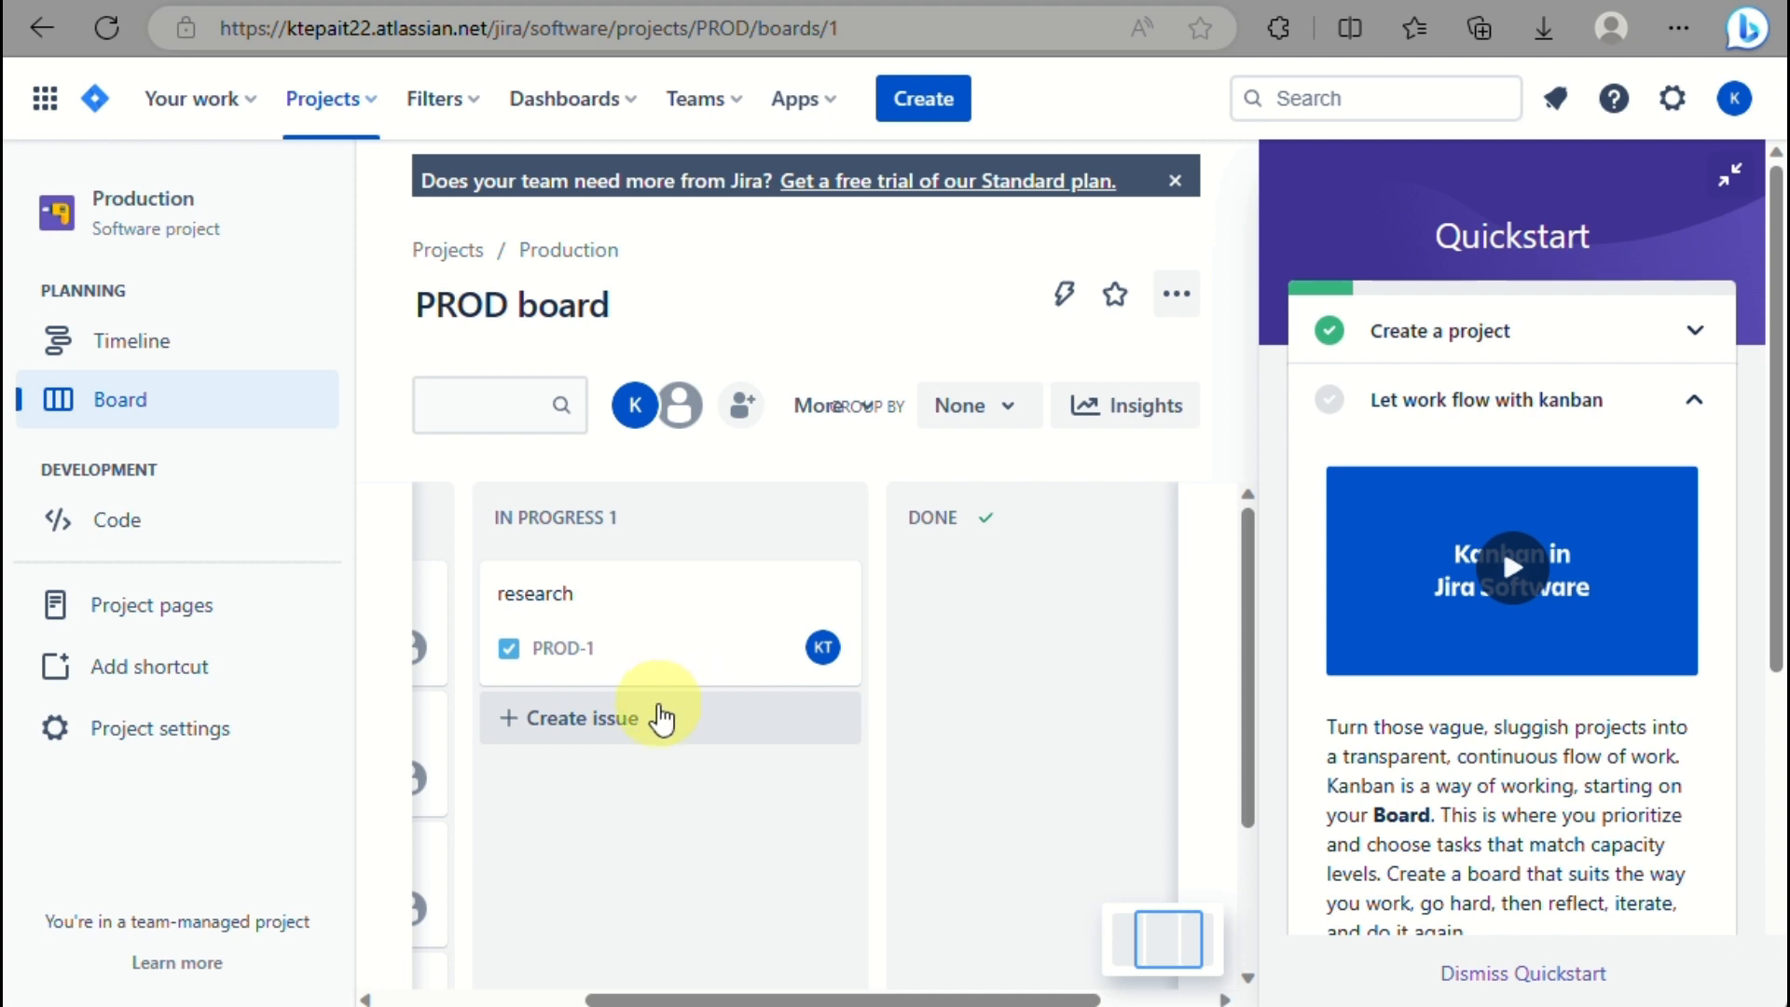
{"action": "scroll", "coordinate": [460, 790], "scroll_direction": "left", "scroll_amount": 3}
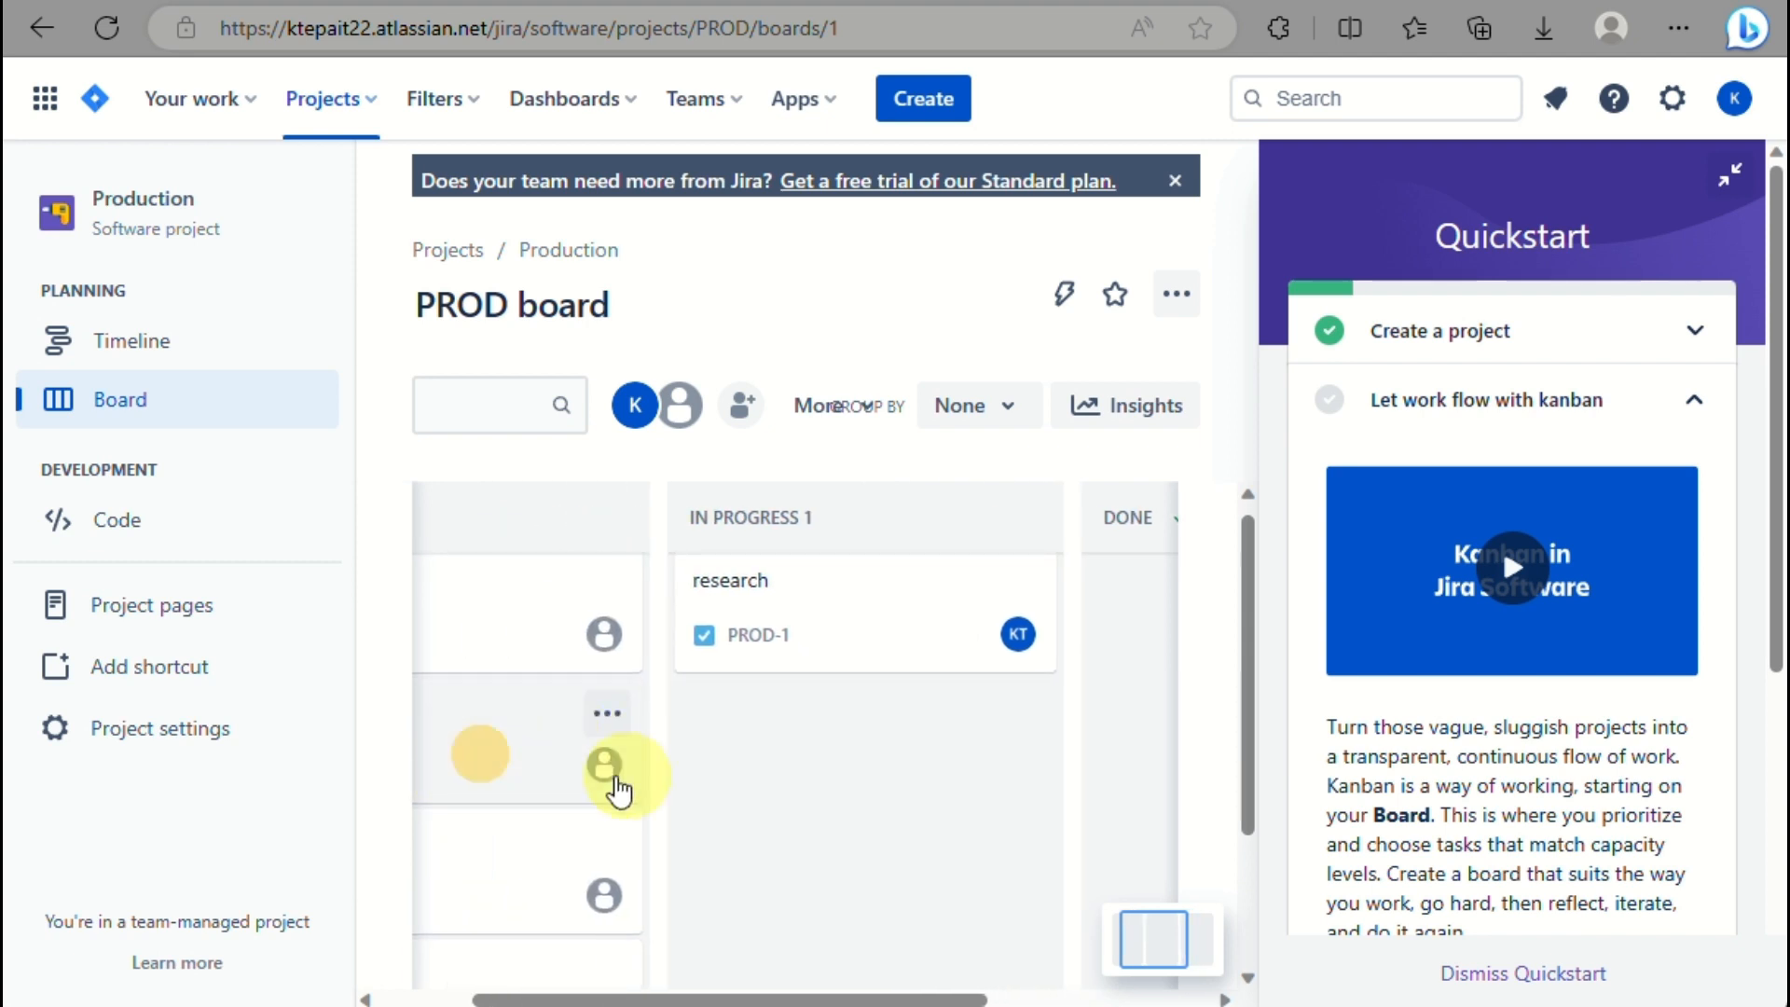
Move compilation (PROD-3) into In Progress and assign it to yourself.
{"action": "left_click_drag", "start_coordinate": [615, 791], "coordinate": [852, 799]}
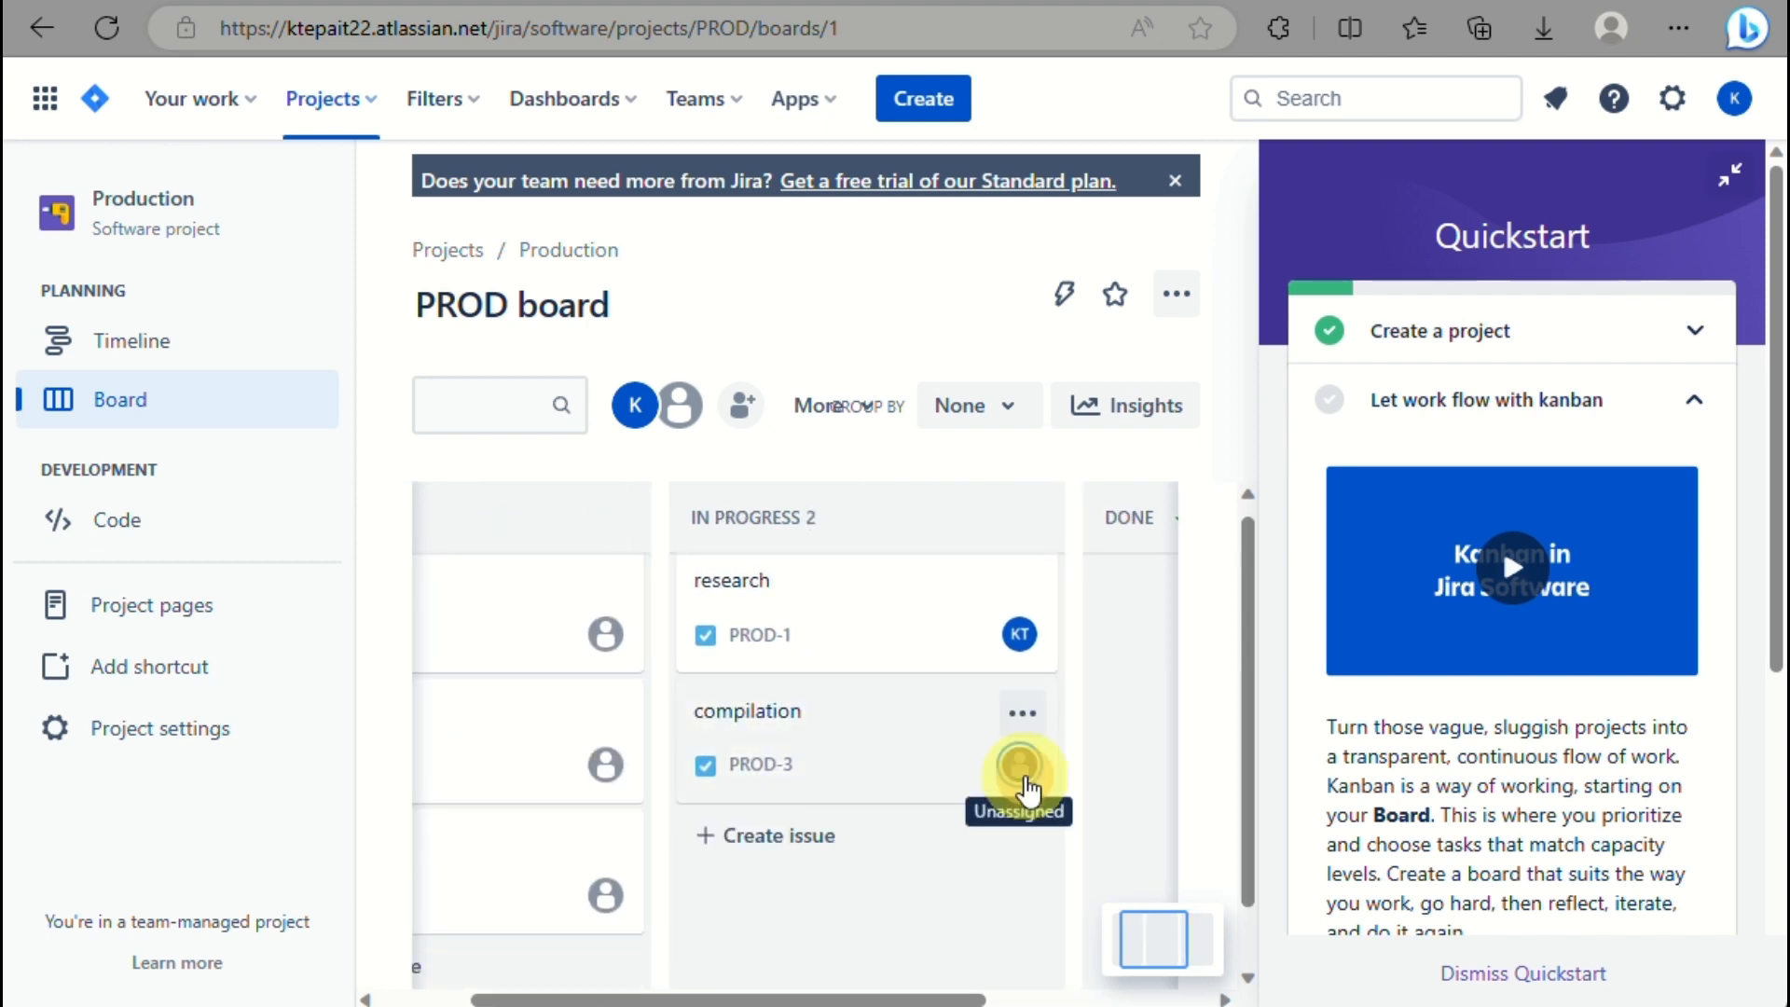
{"action": "left_click", "coordinate": [1020, 766]}
{"action": "scroll", "coordinate": [812, 858], "scroll_direction": "down", "scroll_amount": 2}
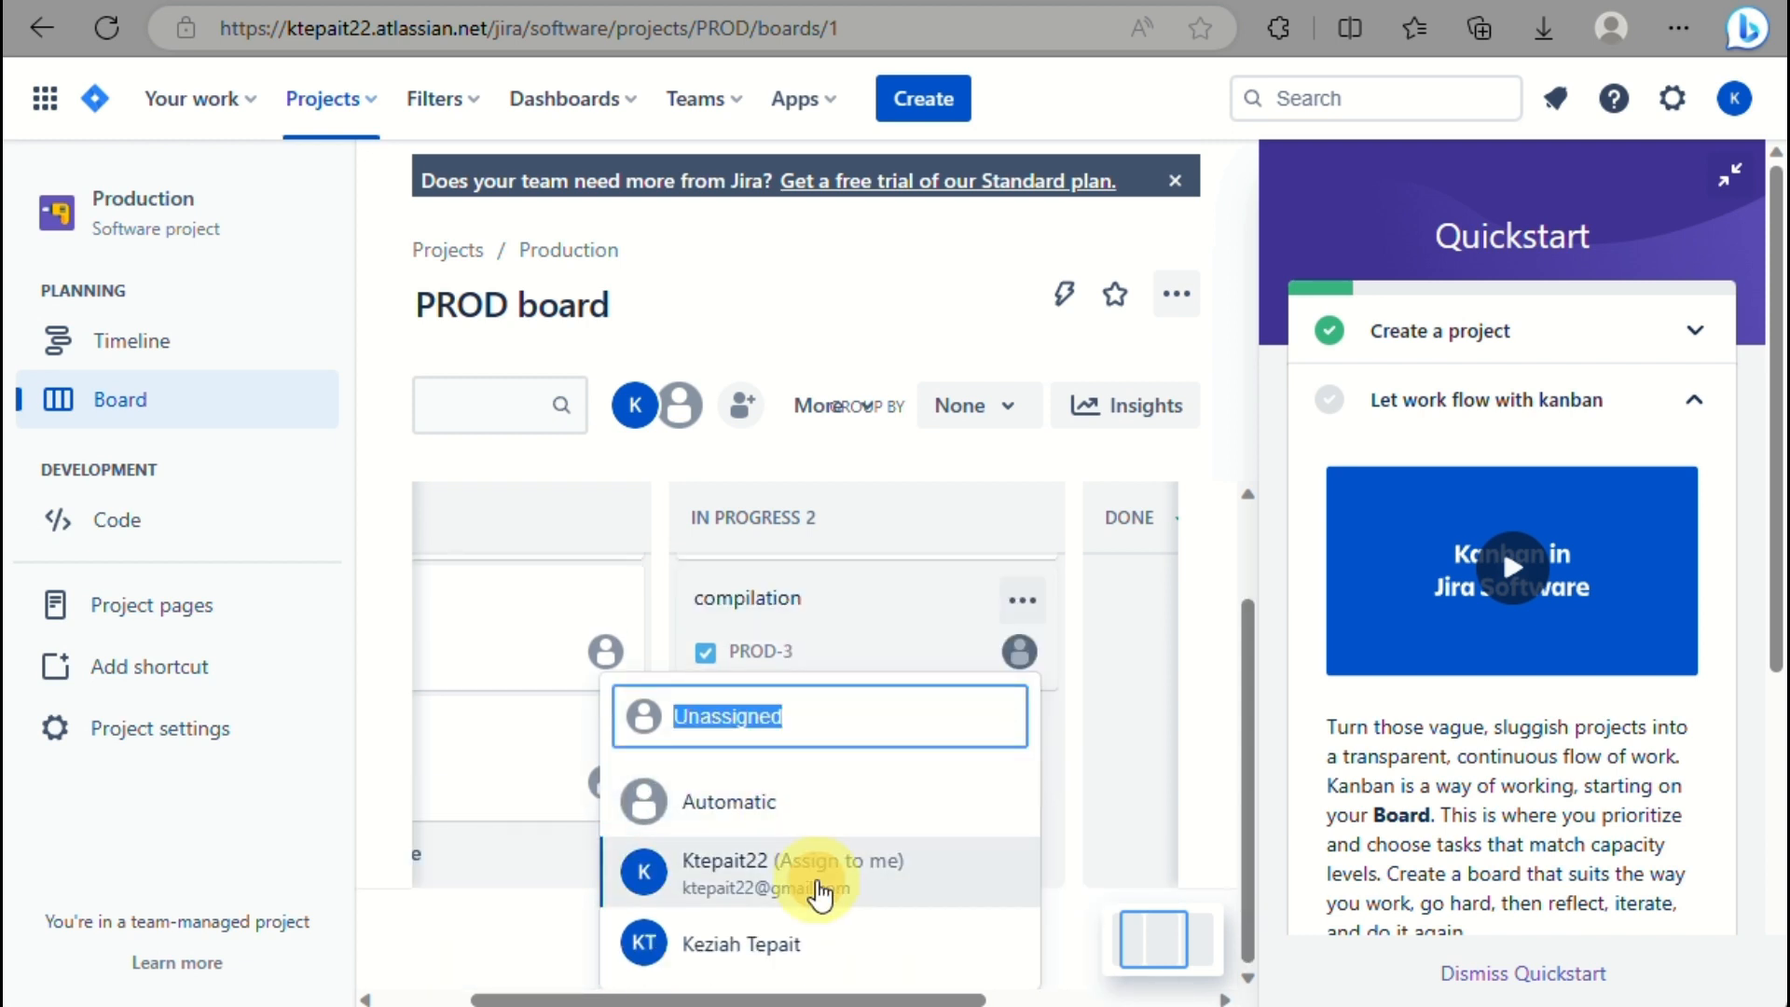
{"action": "left_click", "coordinate": [820, 893]}
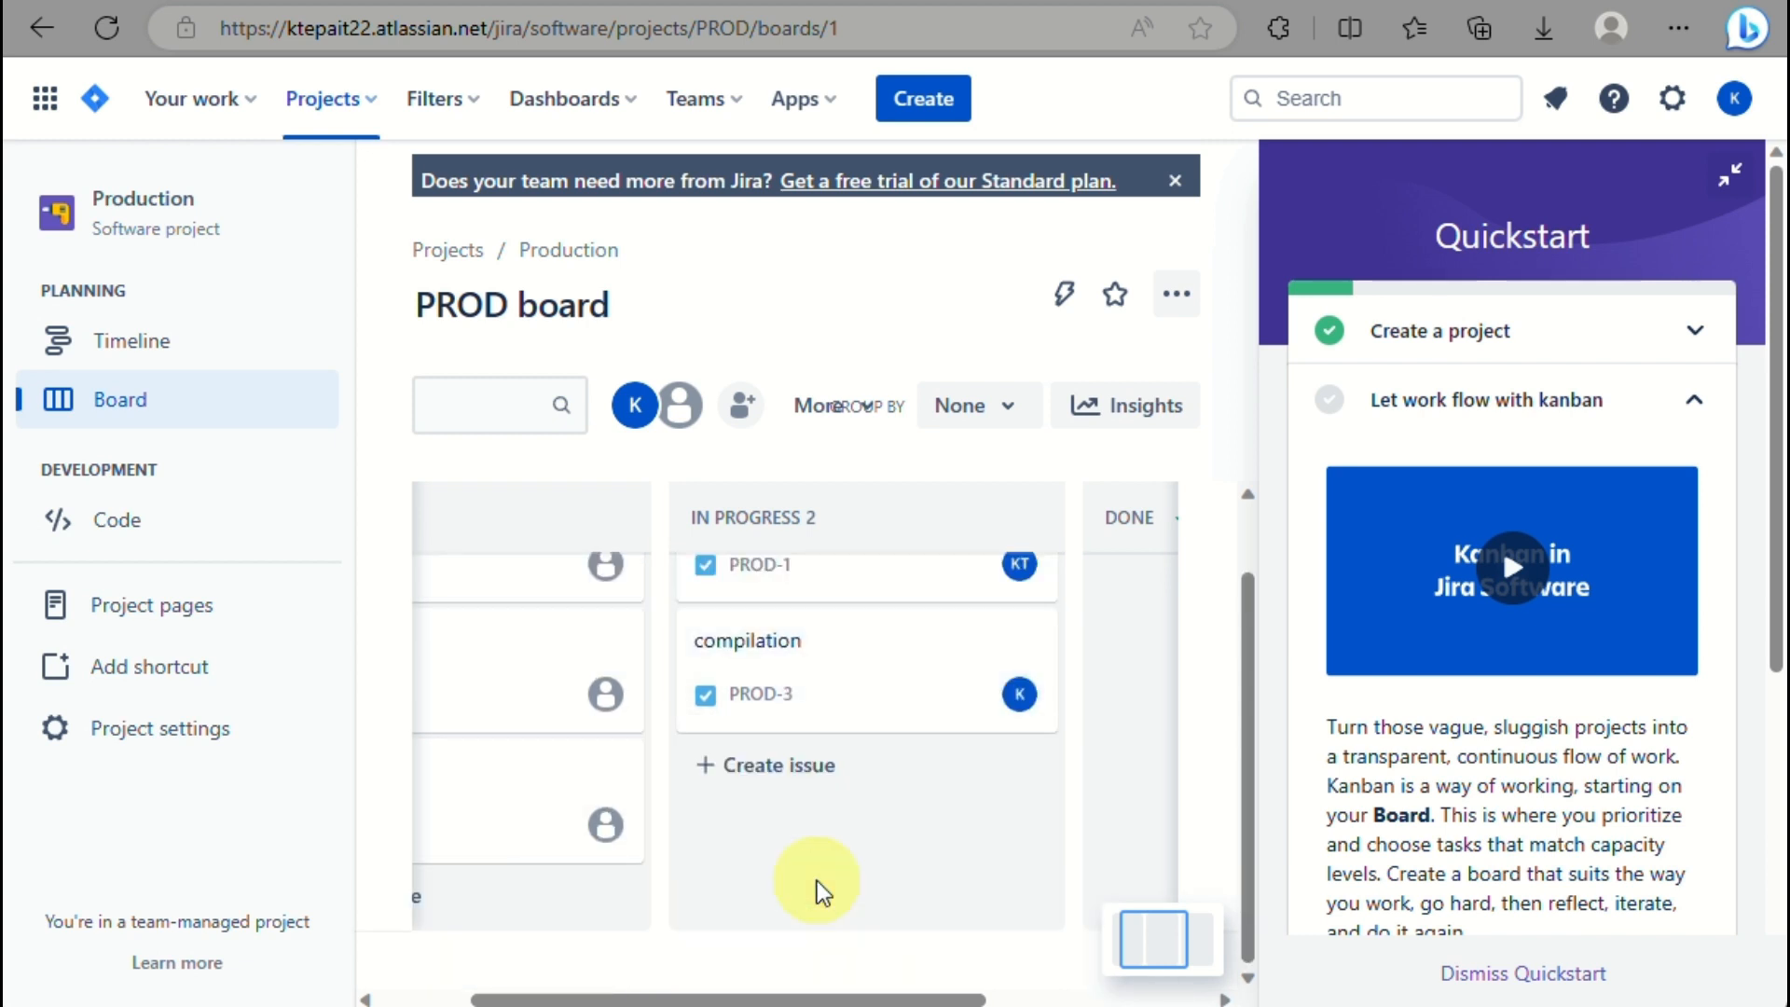
{"action": "scroll", "coordinate": [602, 623], "scroll_direction": "up", "scroll_amount": 1}
{"action": "scroll", "coordinate": [601, 615], "scroll_direction": "left", "scroll_amount": 2}
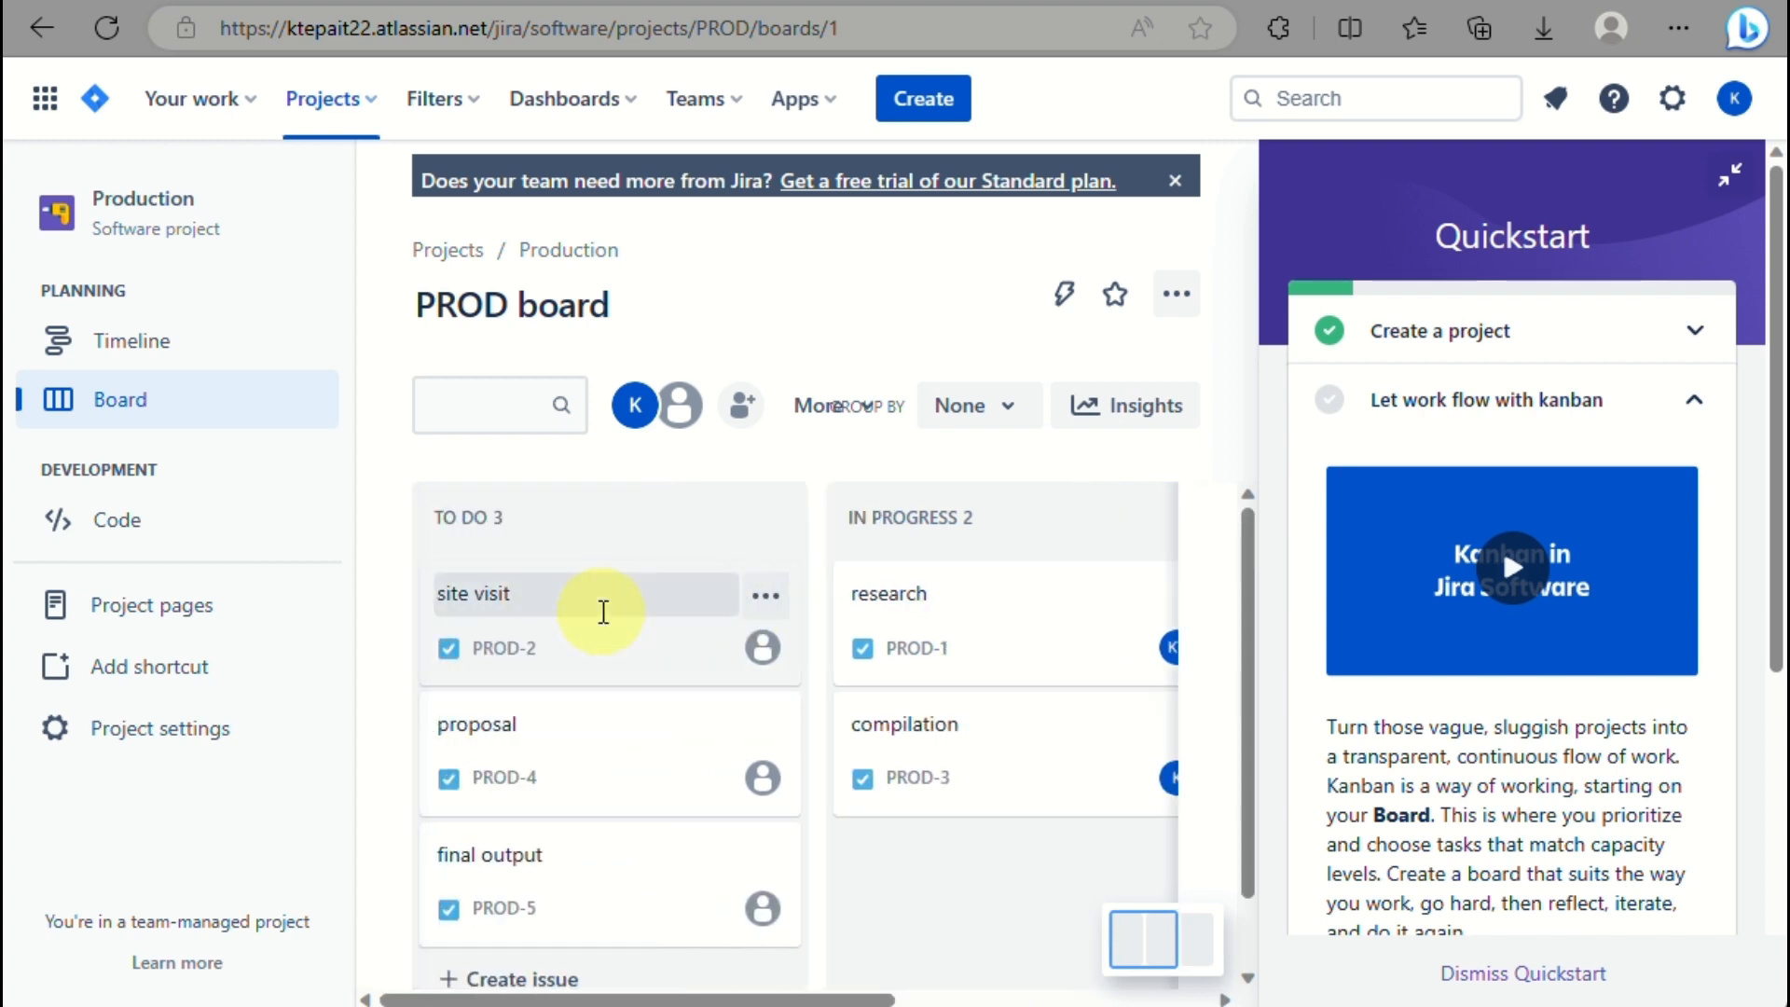
{"action": "scroll", "coordinate": [602, 616], "scroll_direction": "right", "scroll_amount": 1}
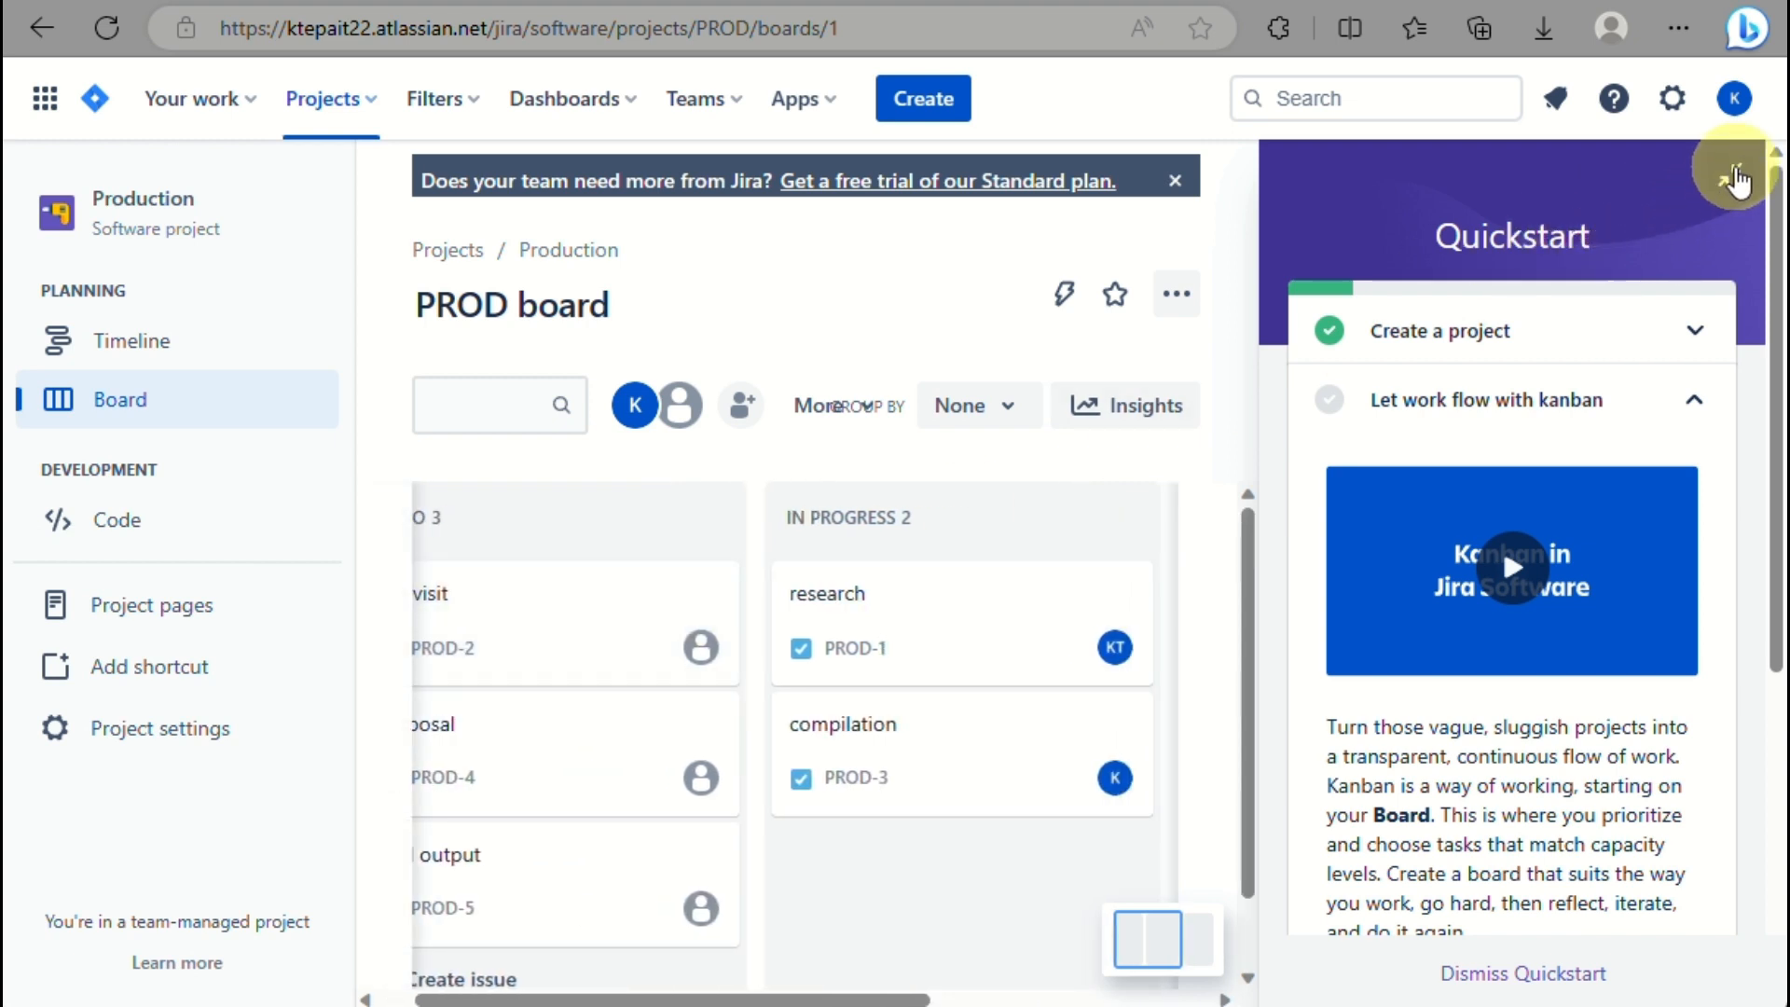
Collapse the Quickstart guide and move research (PROD-1) into the Done column.
{"action": "left_click", "coordinate": [1736, 177]}
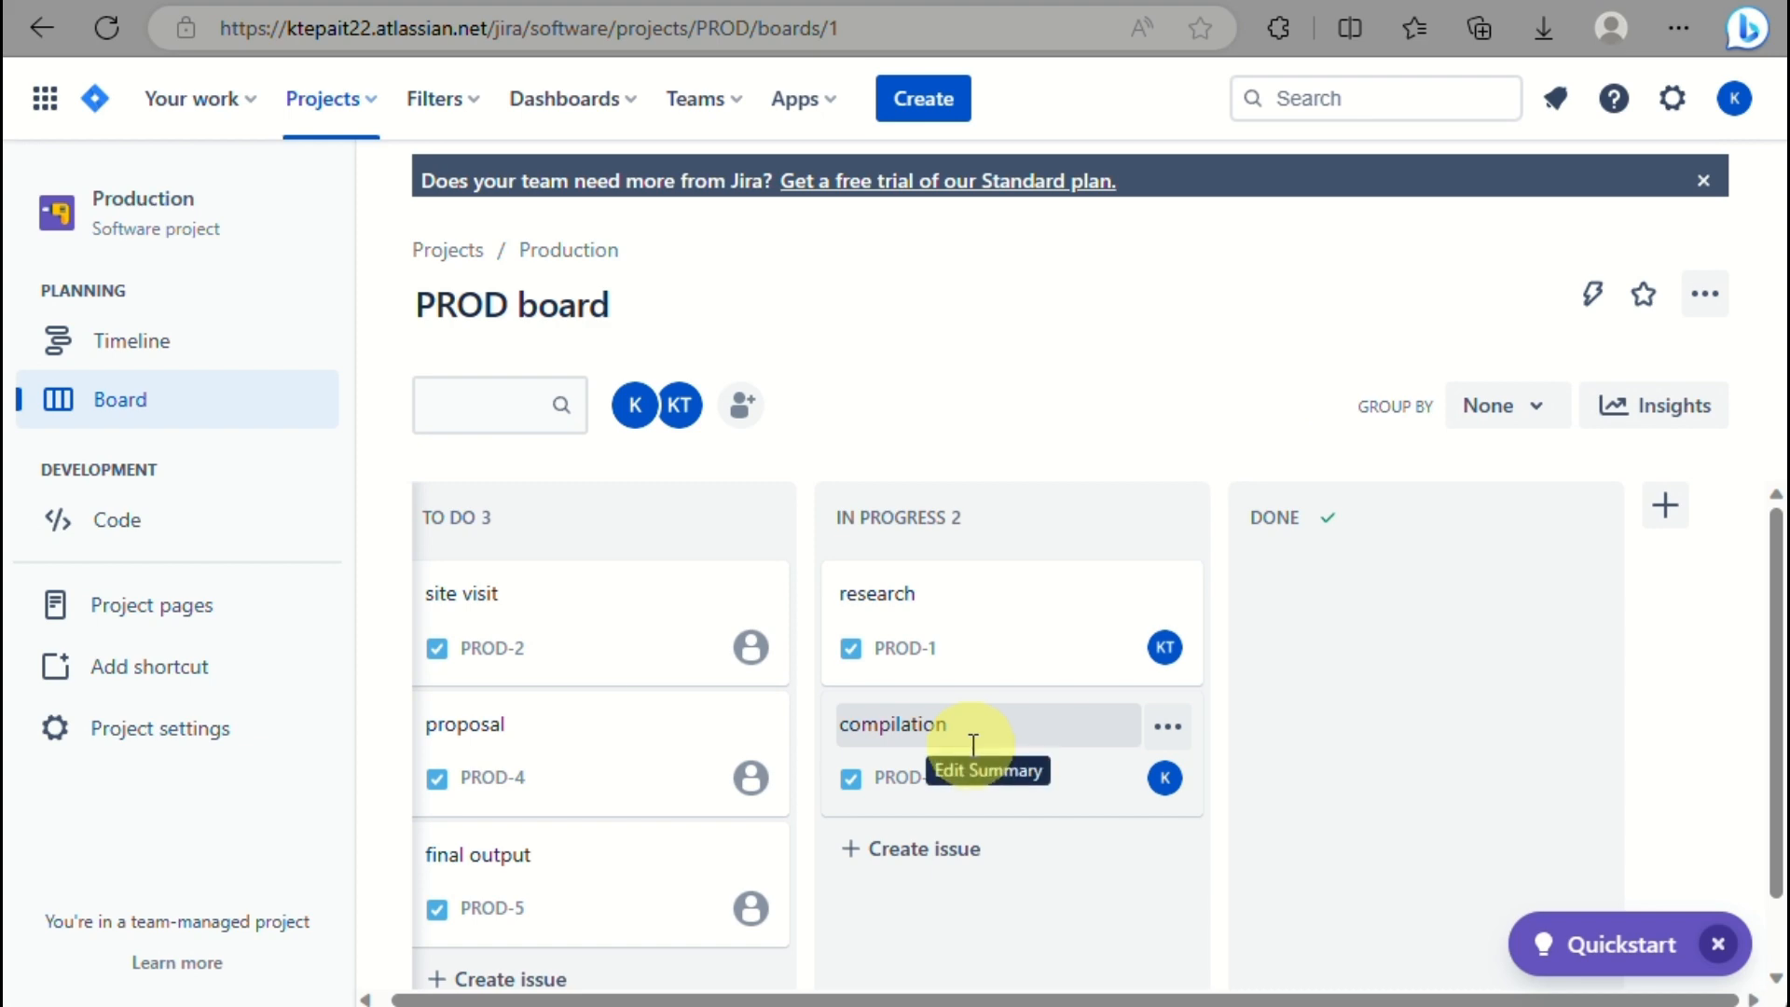
{"action": "scroll", "coordinate": [972, 746], "scroll_direction": "up", "scroll_amount": 5}
{"action": "scroll", "coordinate": [329, 504], "scroll_direction": "left", "scroll_amount": 1}
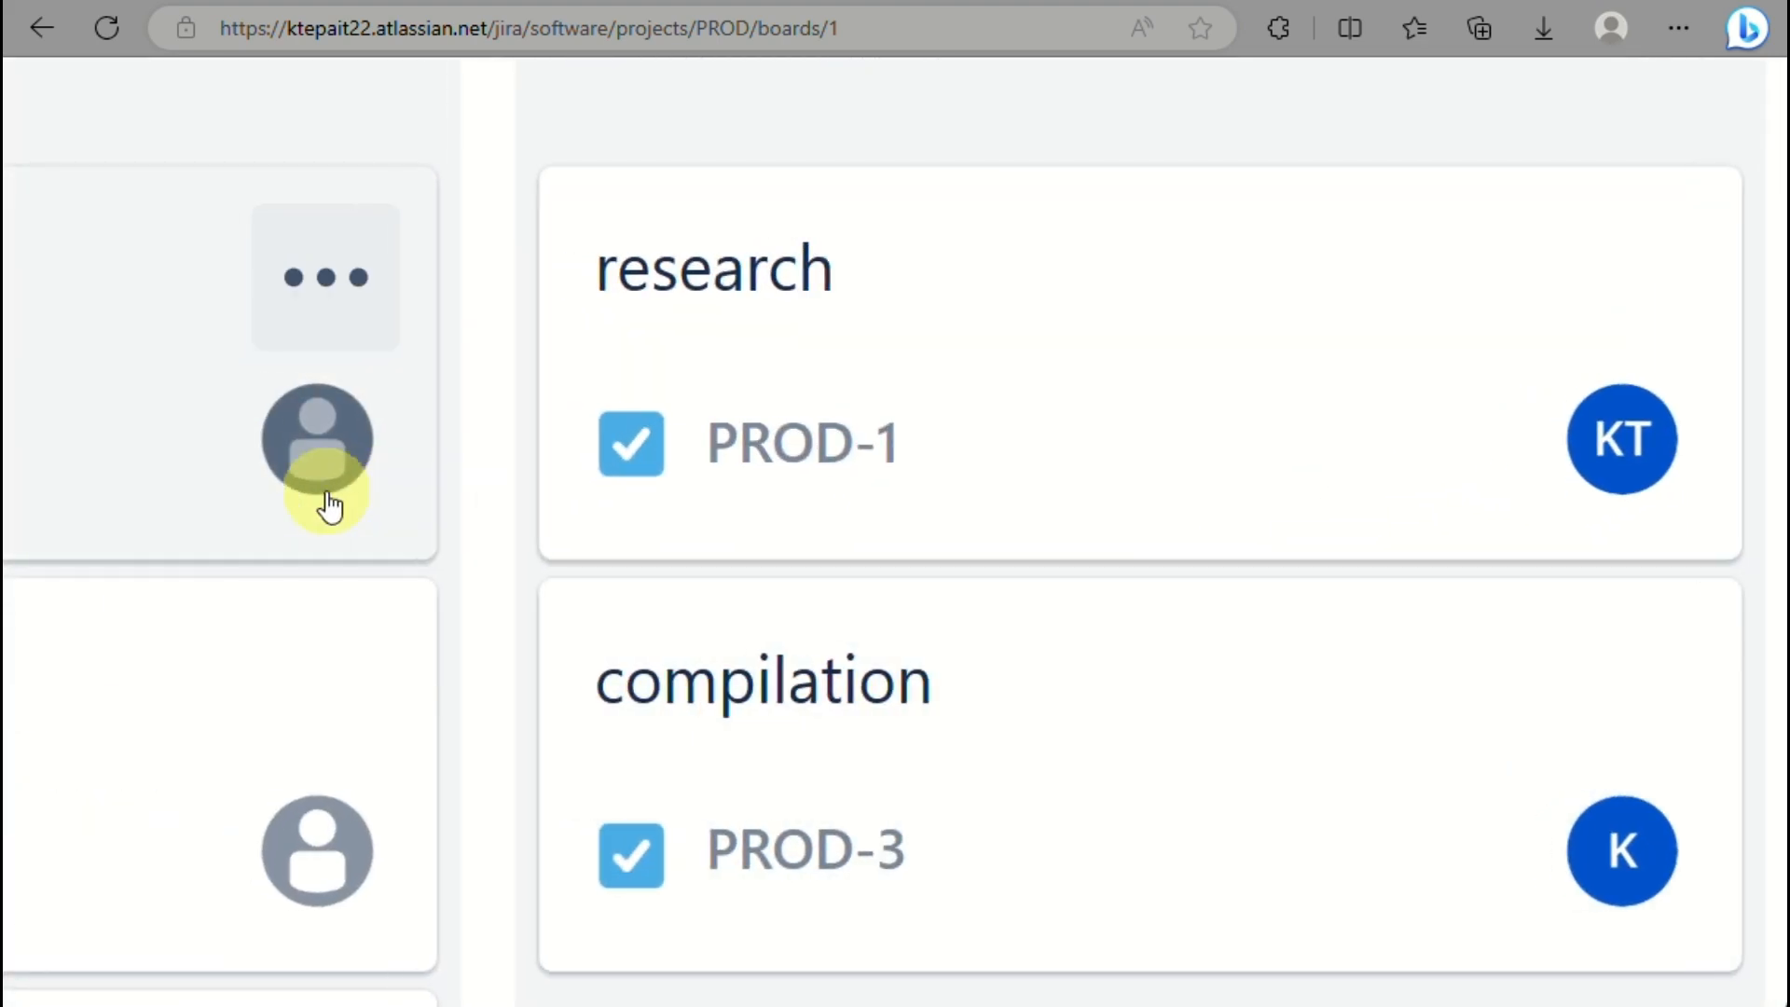
{"action": "scroll", "coordinate": [330, 504], "scroll_direction": "left", "scroll_amount": 5}
{"action": "scroll", "coordinate": [328, 504], "scroll_direction": "down", "scroll_amount": 5}
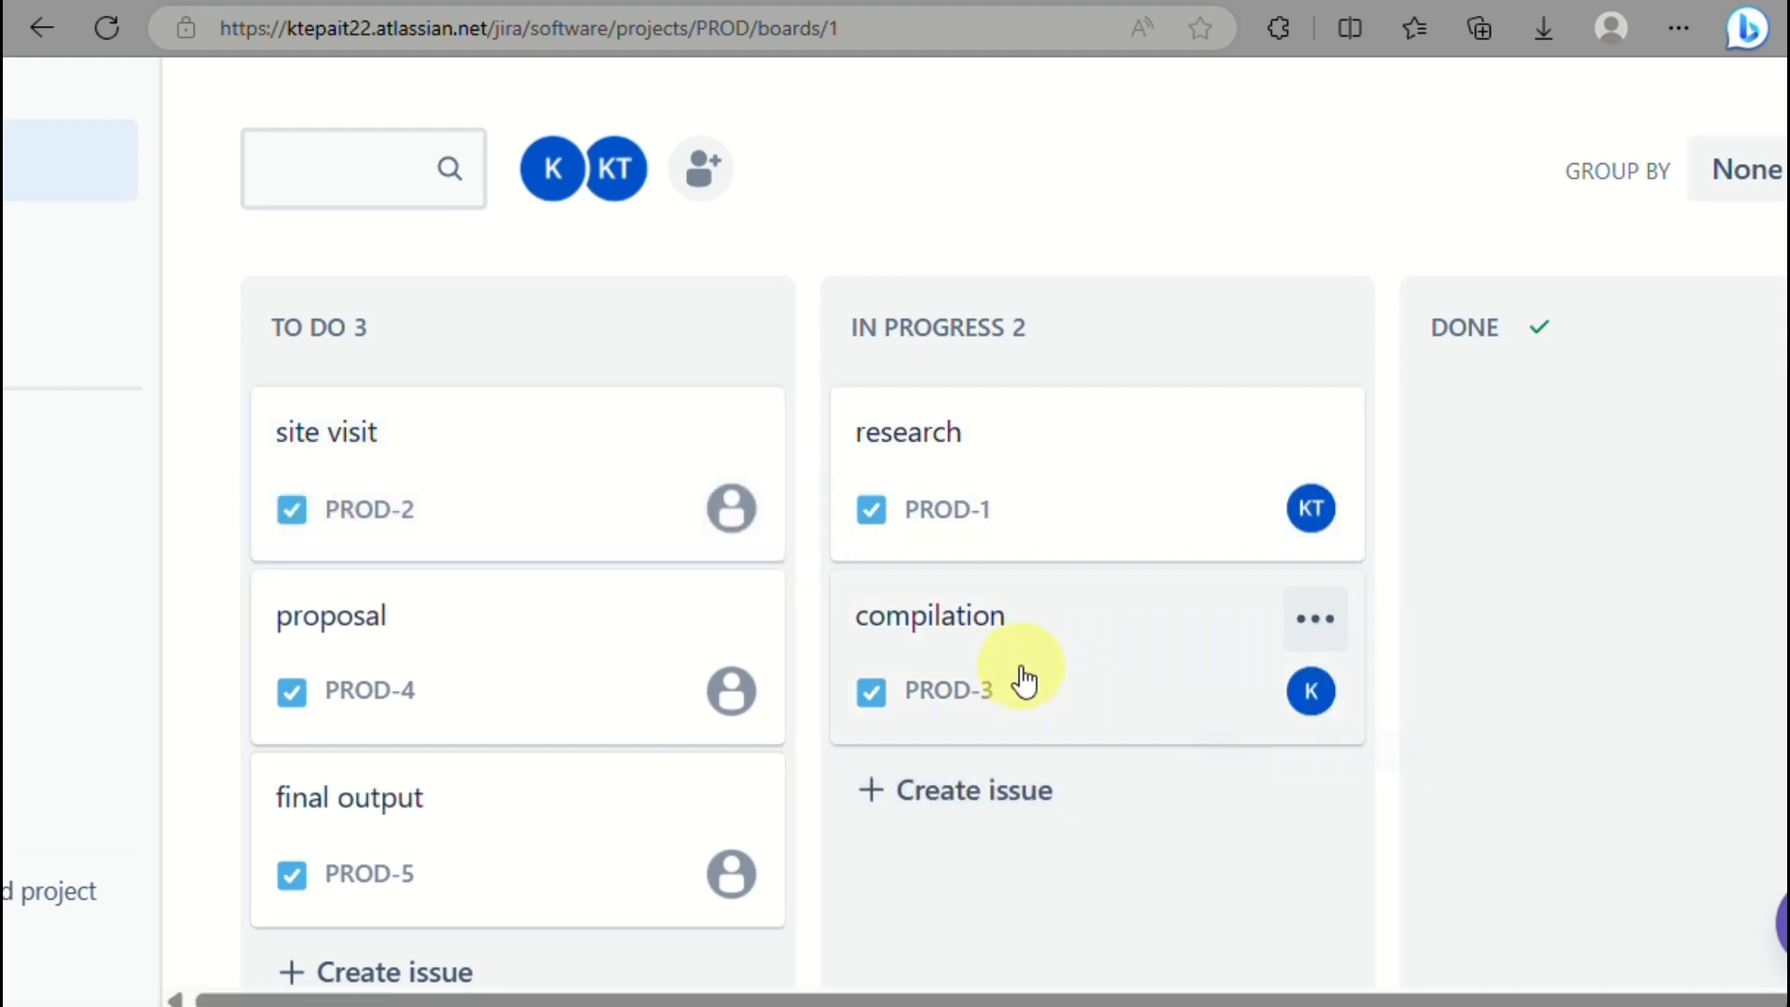
{"action": "left_click_drag", "start_coordinate": [1023, 479], "coordinate": [1558, 462]}
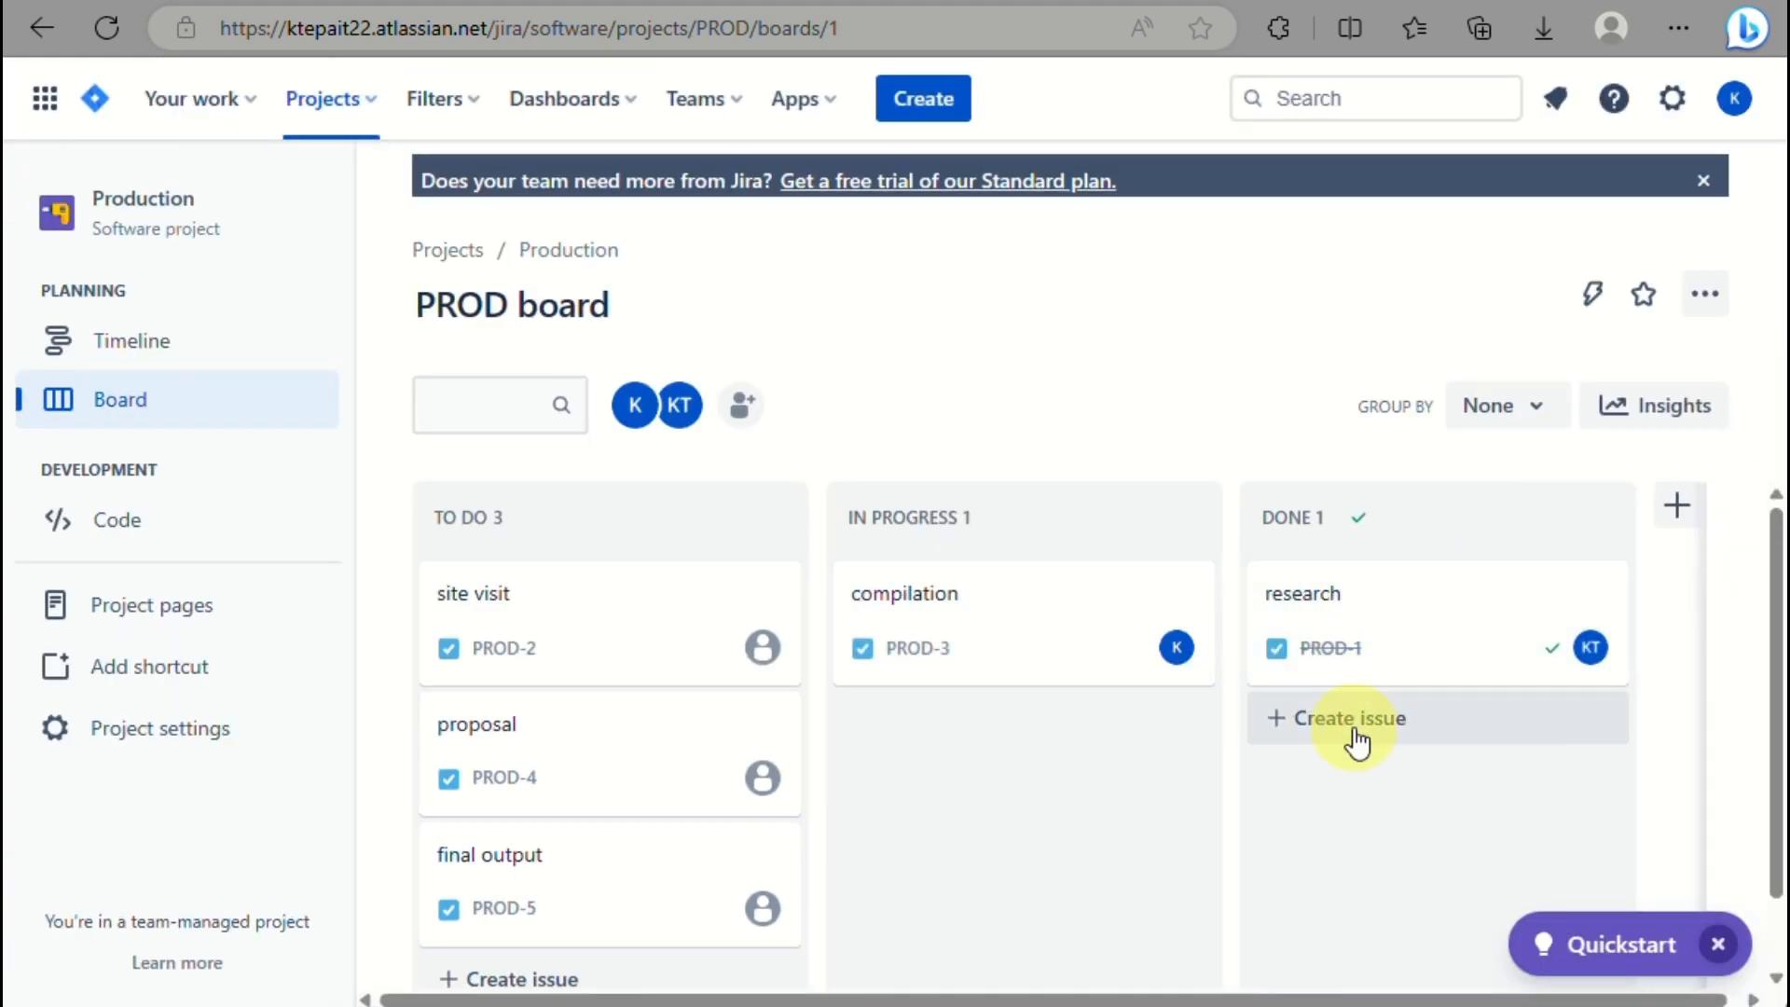
Show the details of the compilation issue PROD-3.
{"action": "left_click", "coordinate": [967, 606]}
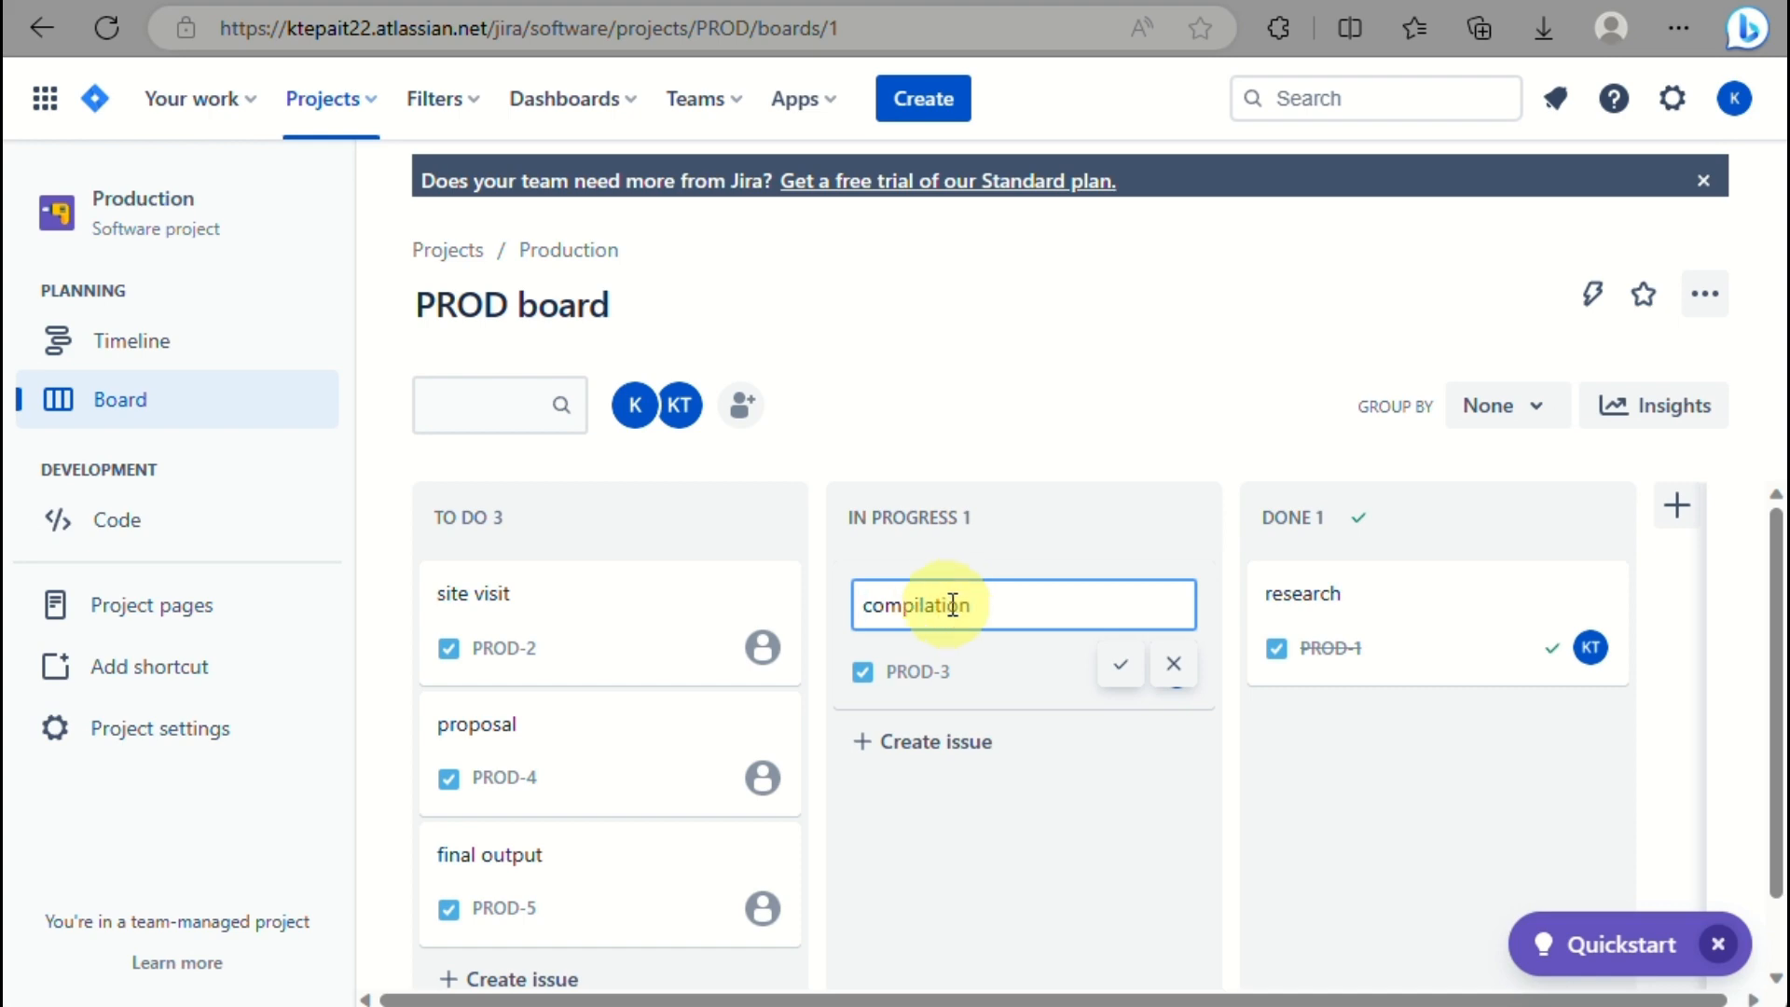
{"action": "key", "text": "Return"}
{"action": "left_click", "coordinate": [1011, 647]}
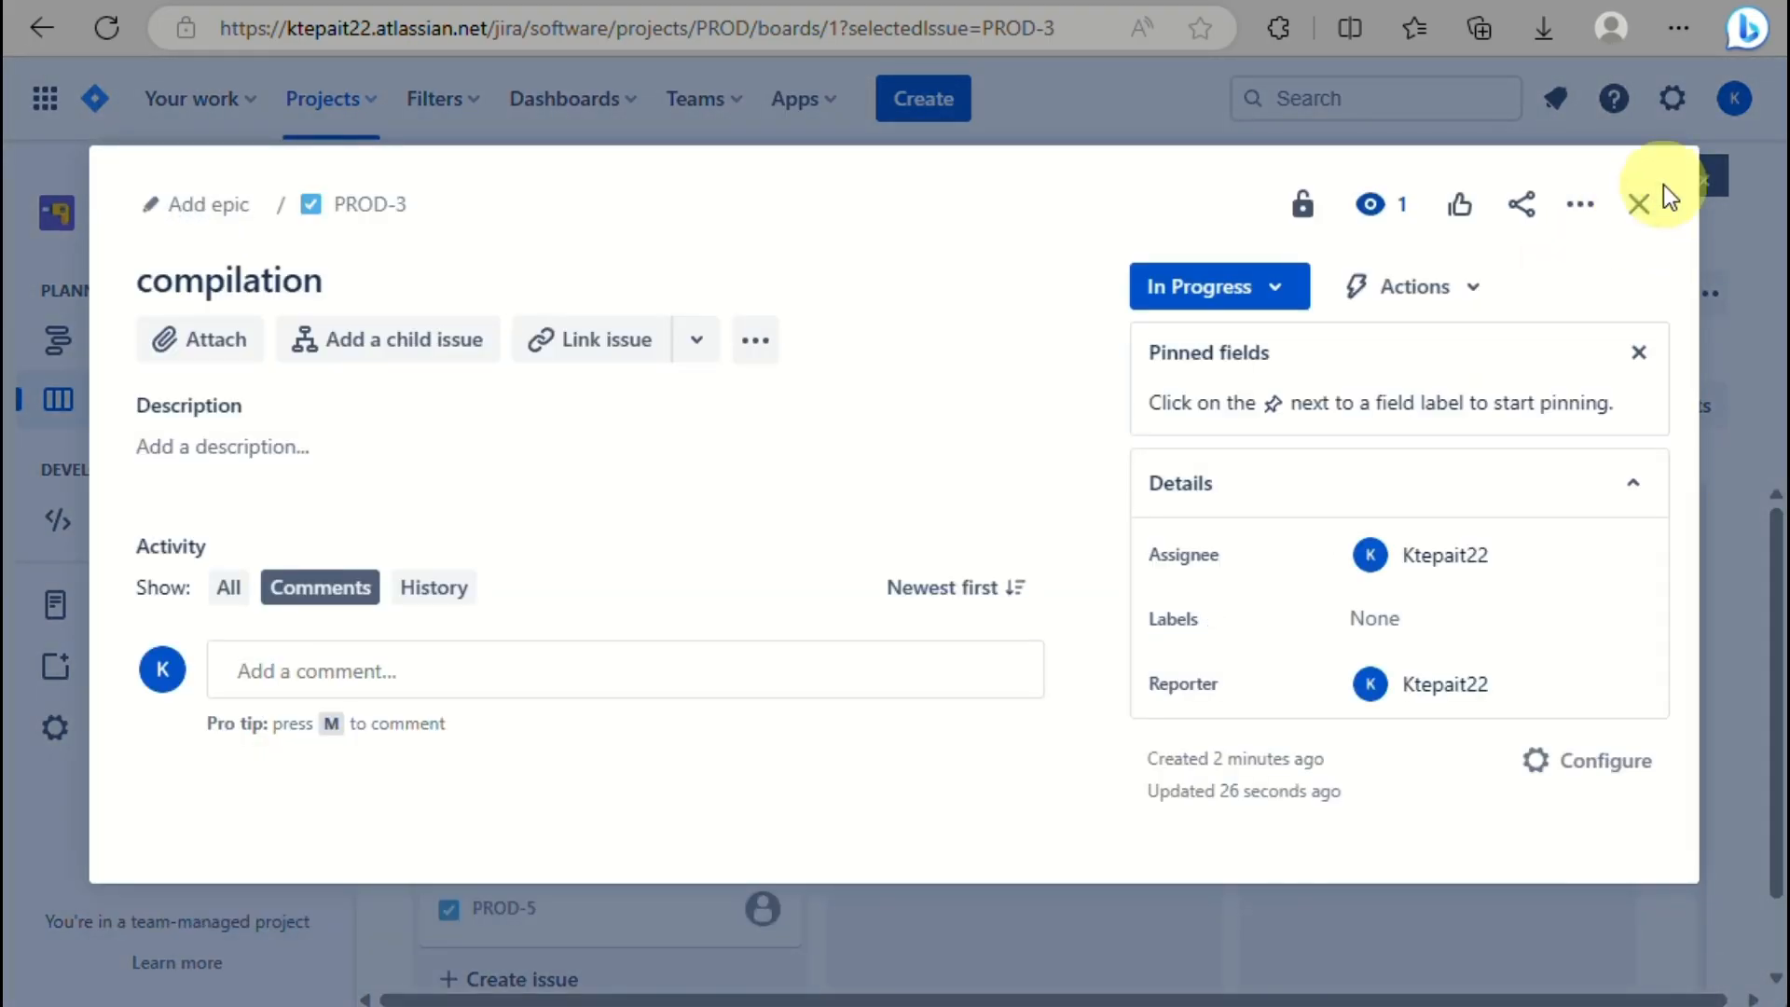
Enter PROD-3's description 'please compile all the works for the month', correcting the 'complie' typo.
{"action": "left_click", "coordinate": [1639, 203]}
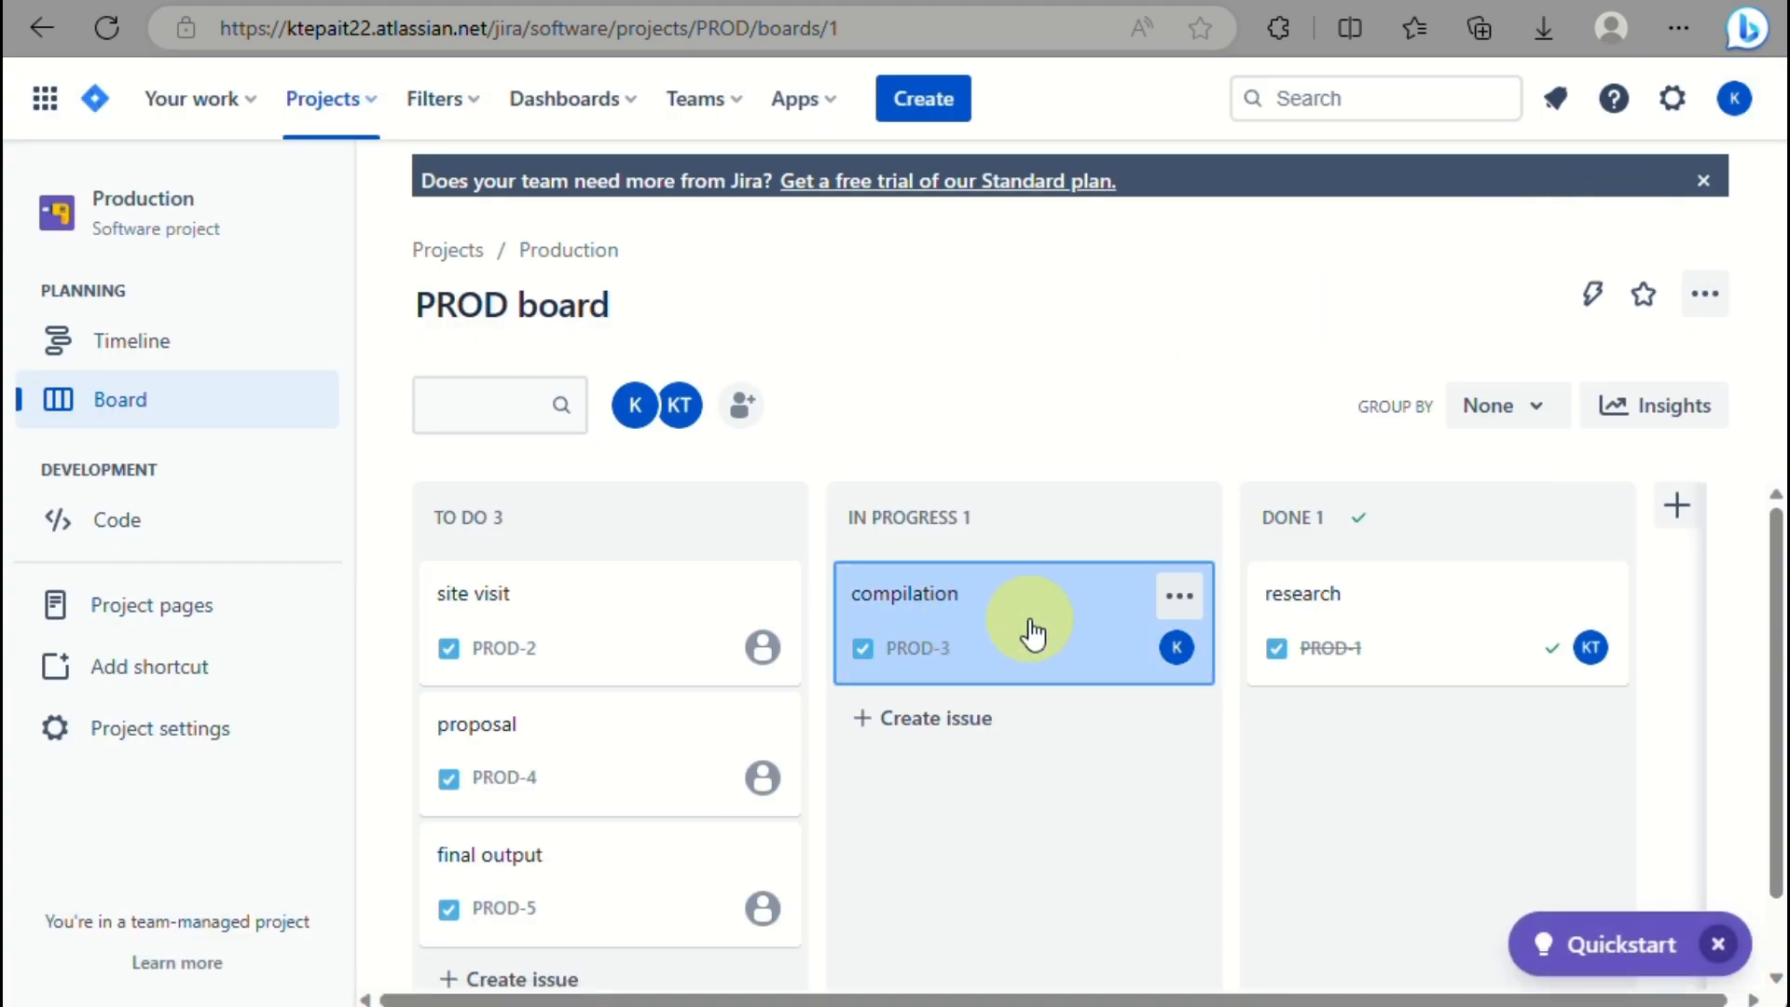
{"action": "left_click", "coordinate": [1027, 629]}
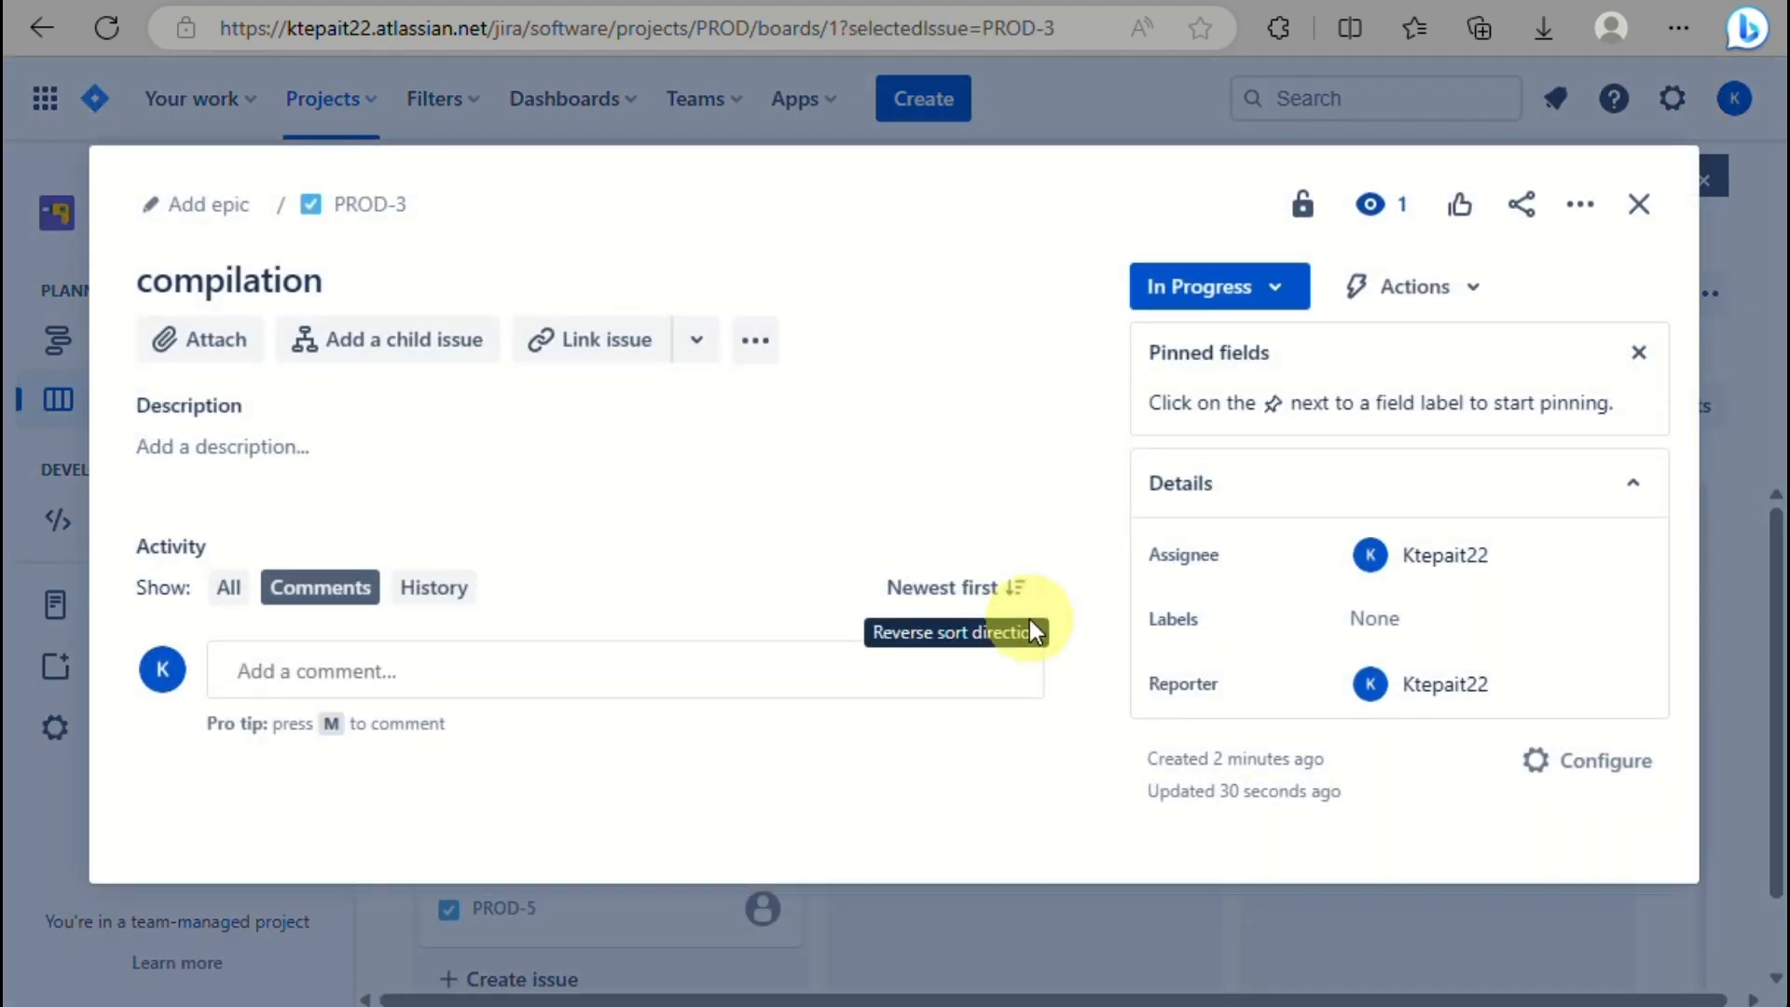
{"action": "left_click", "coordinate": [255, 467]}
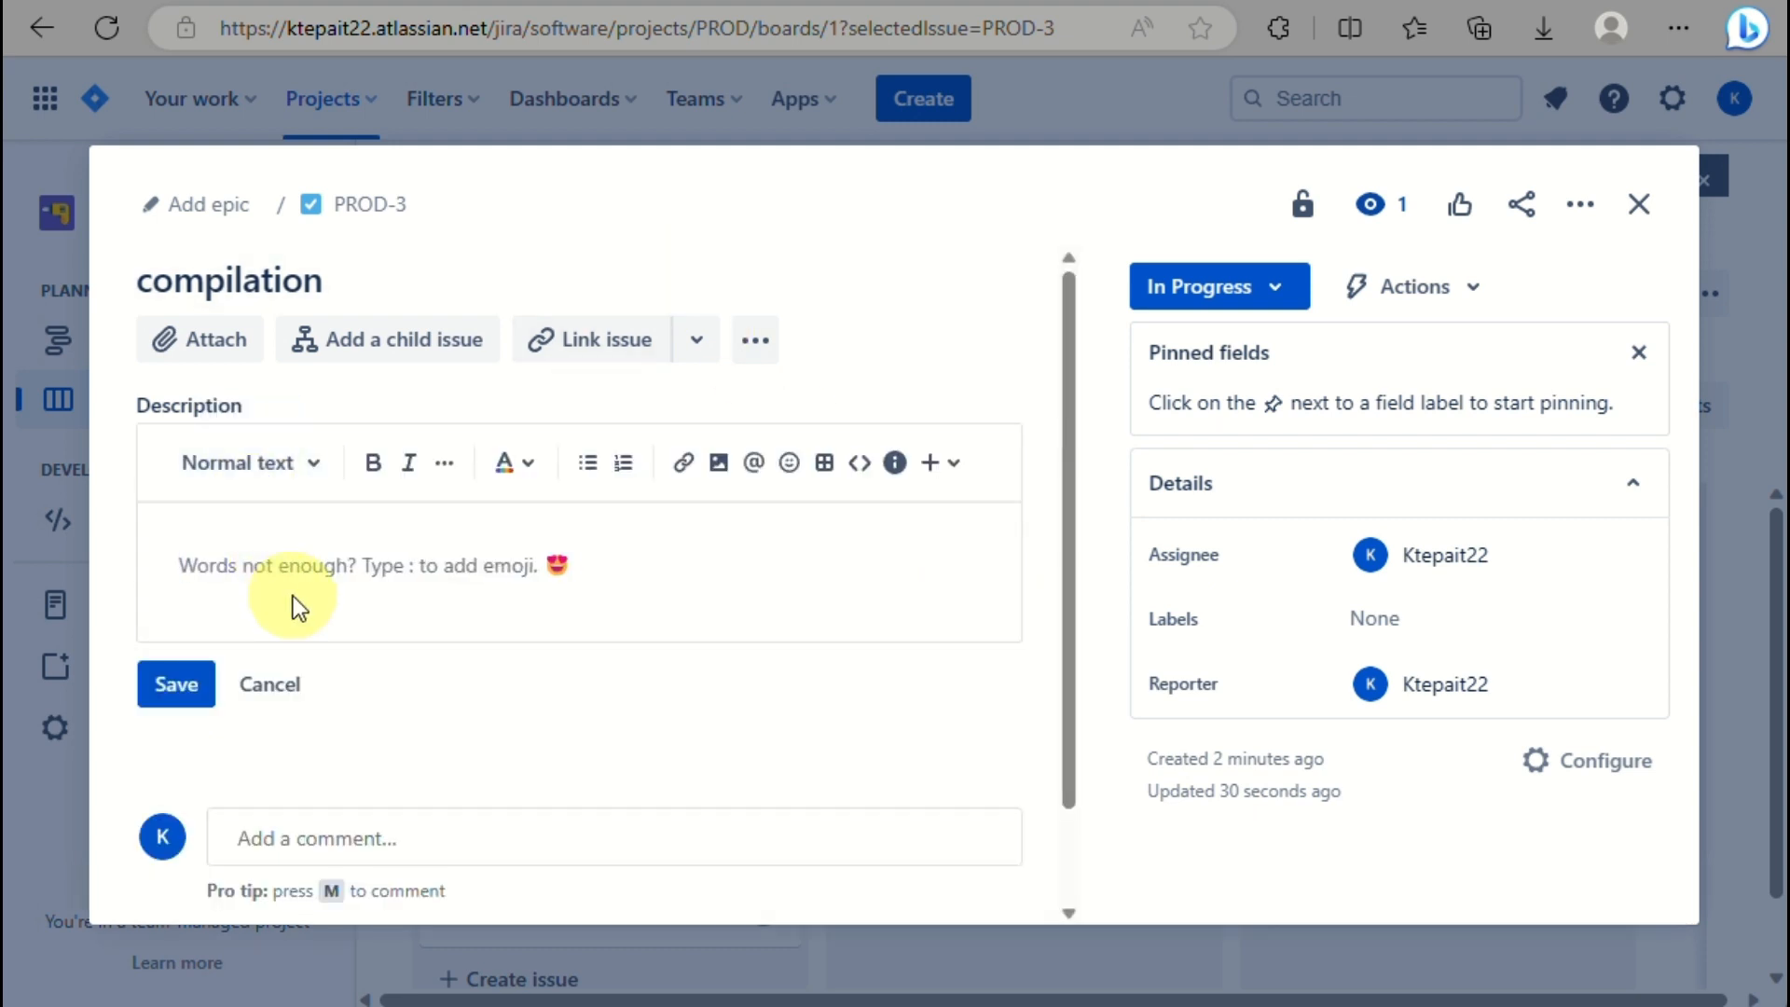
{"action": "type", "text": "please"}
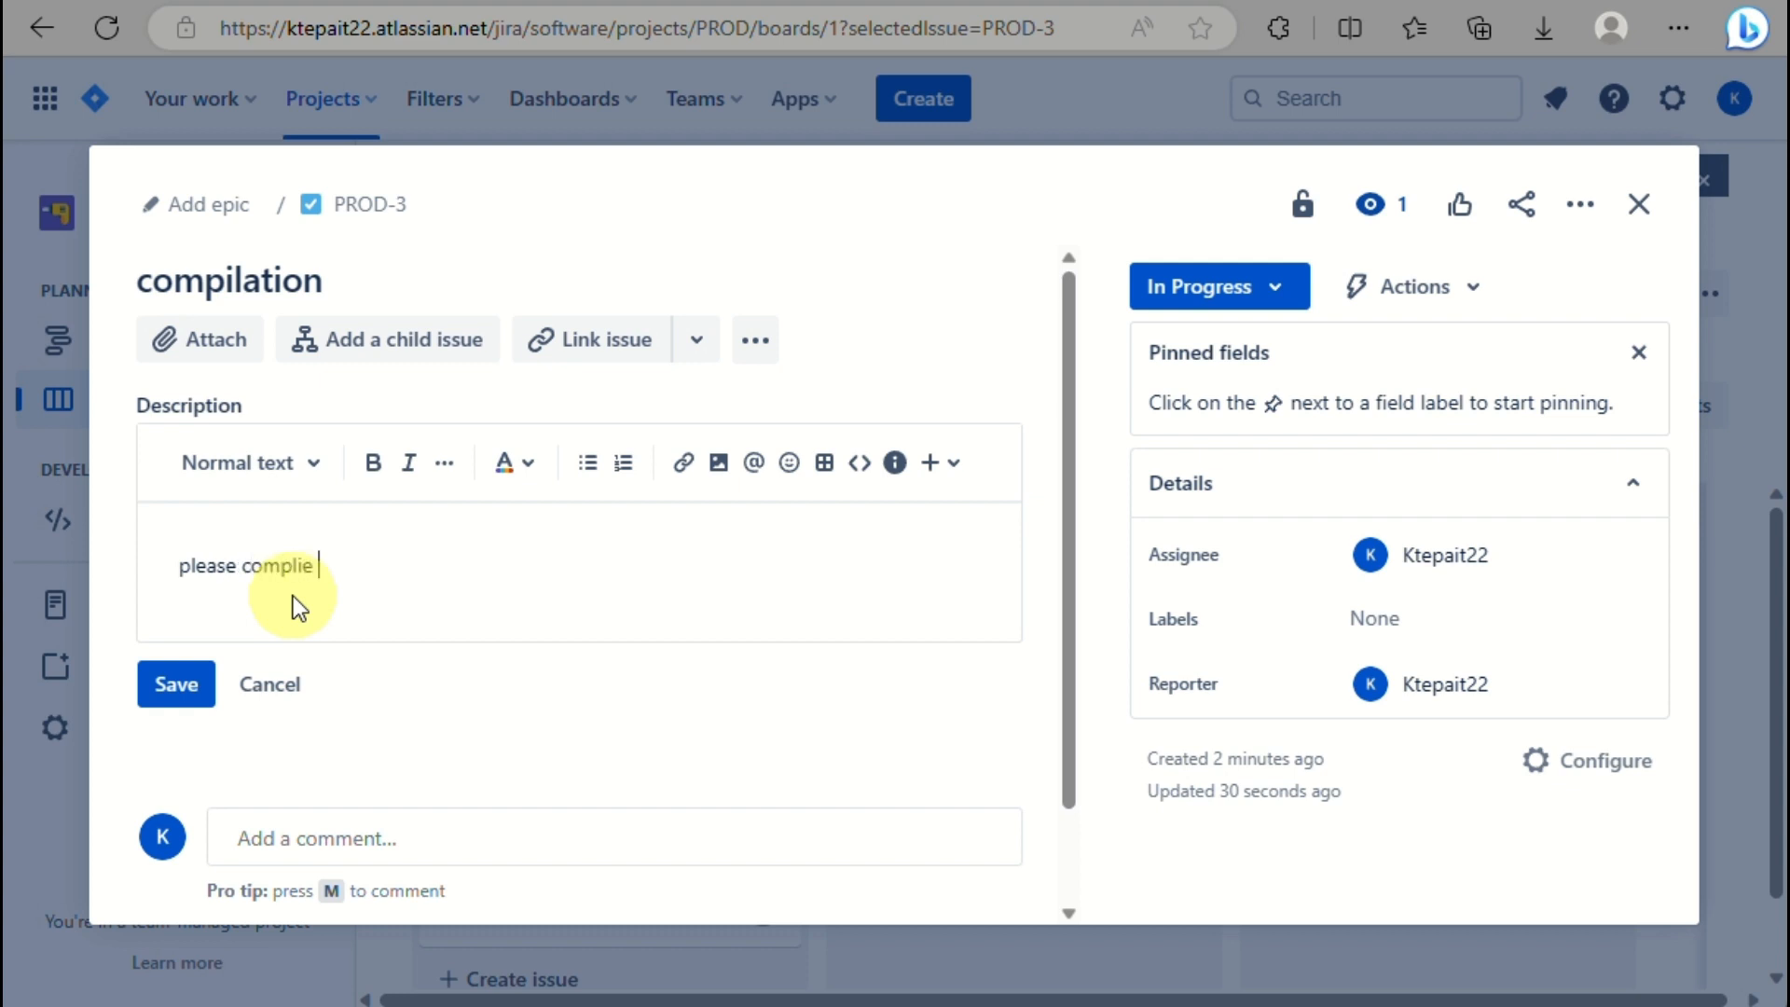
{"action": "type", "text": "complie all the works"}
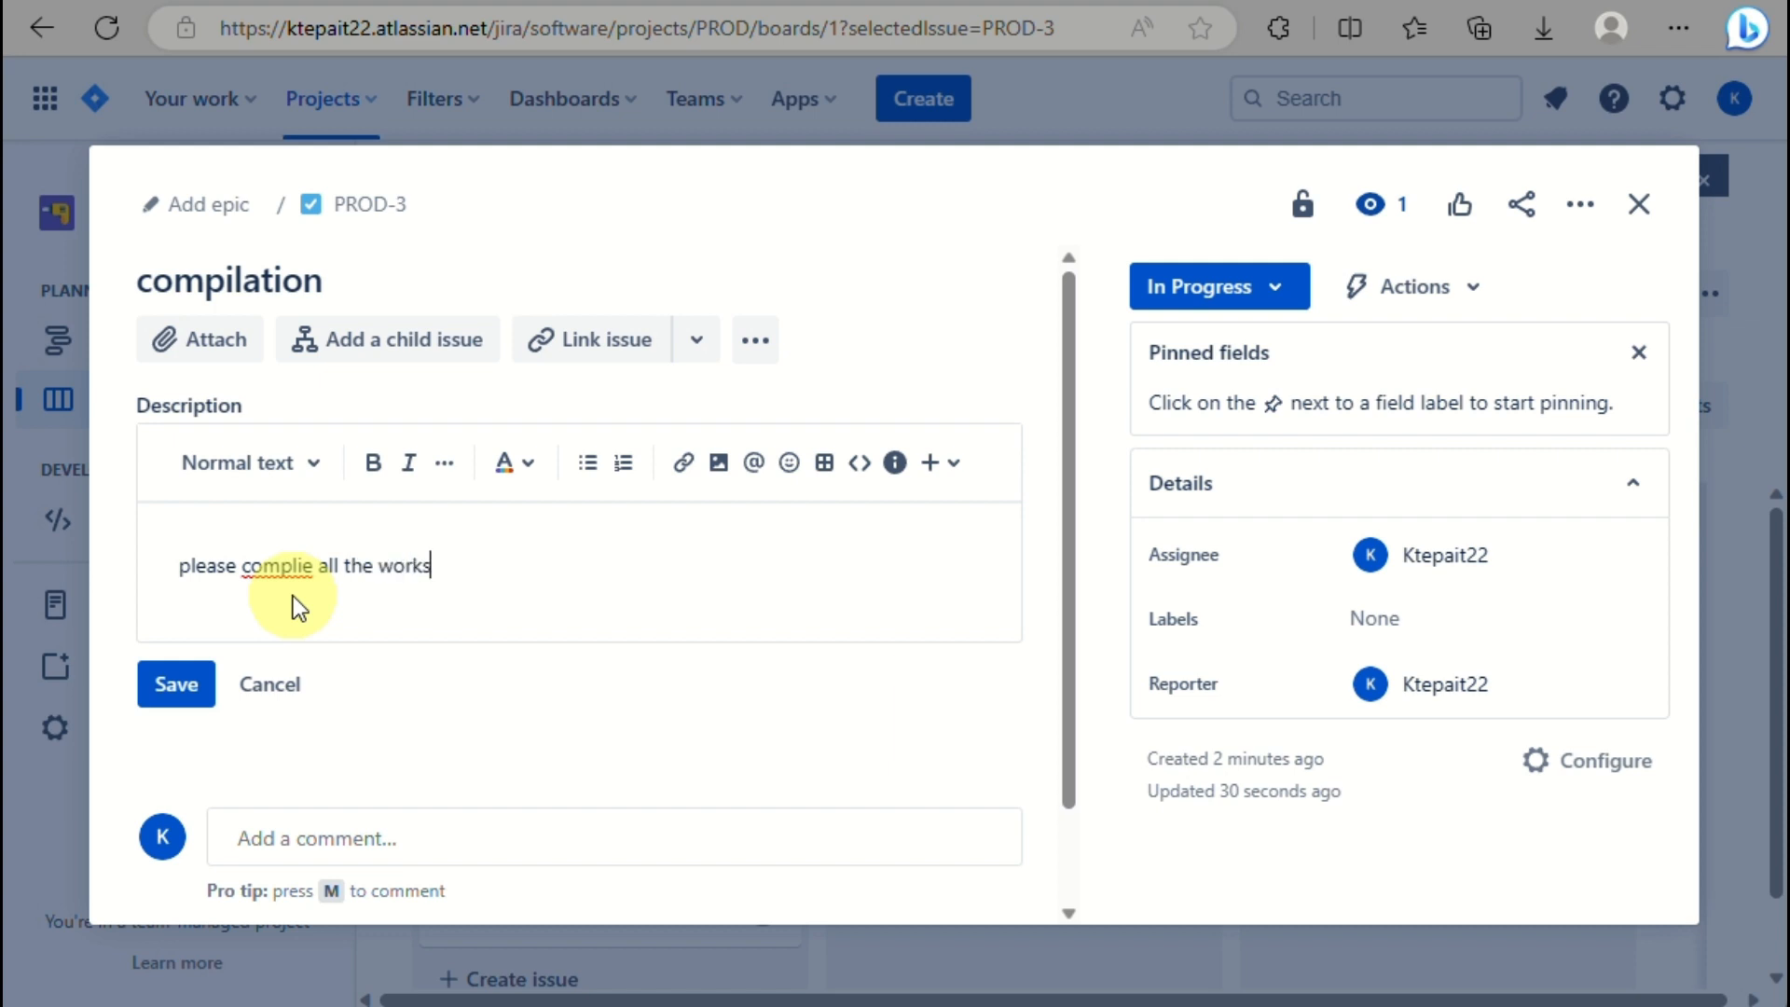
{"action": "left_click", "coordinate": [305, 563]}
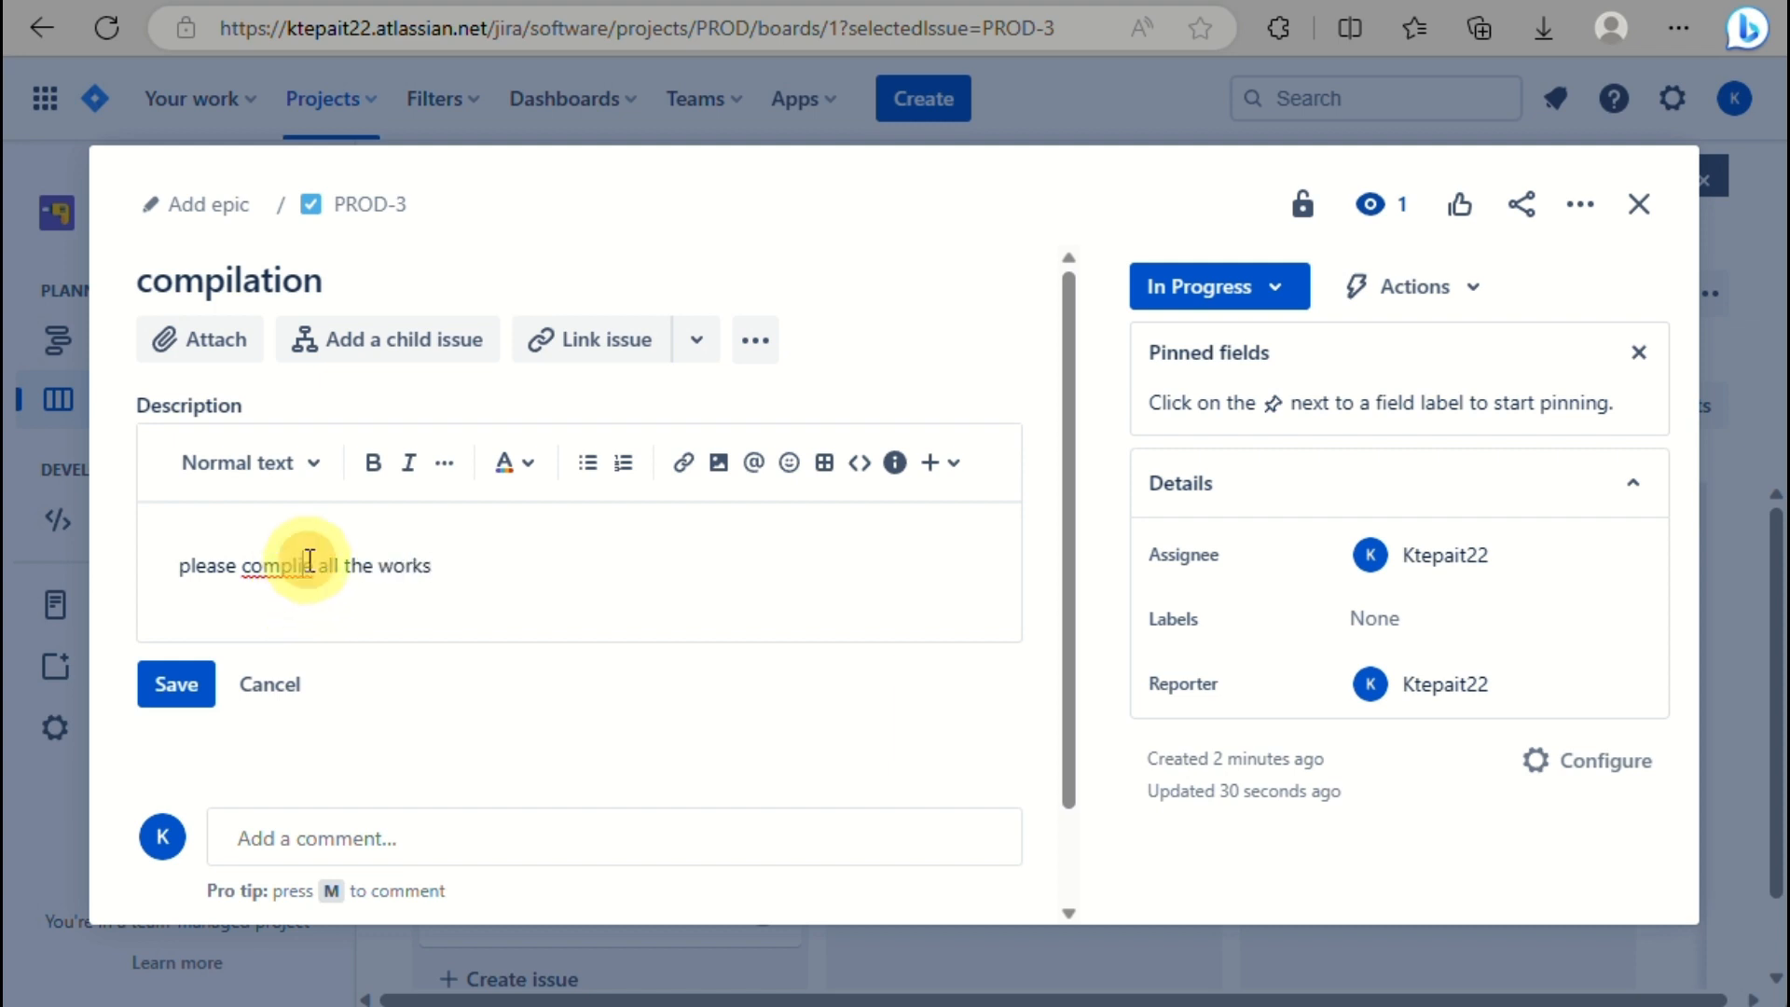
{"action": "key", "text": "BackSpace"}
{"action": "key", "text": "BackSpace"}
{"action": "type", "text": "il"}
{"action": "left_click", "coordinate": [515, 597]}
{"action": "key", "text": "Return"}
{"action": "left_click", "coordinate": [526, 573]}
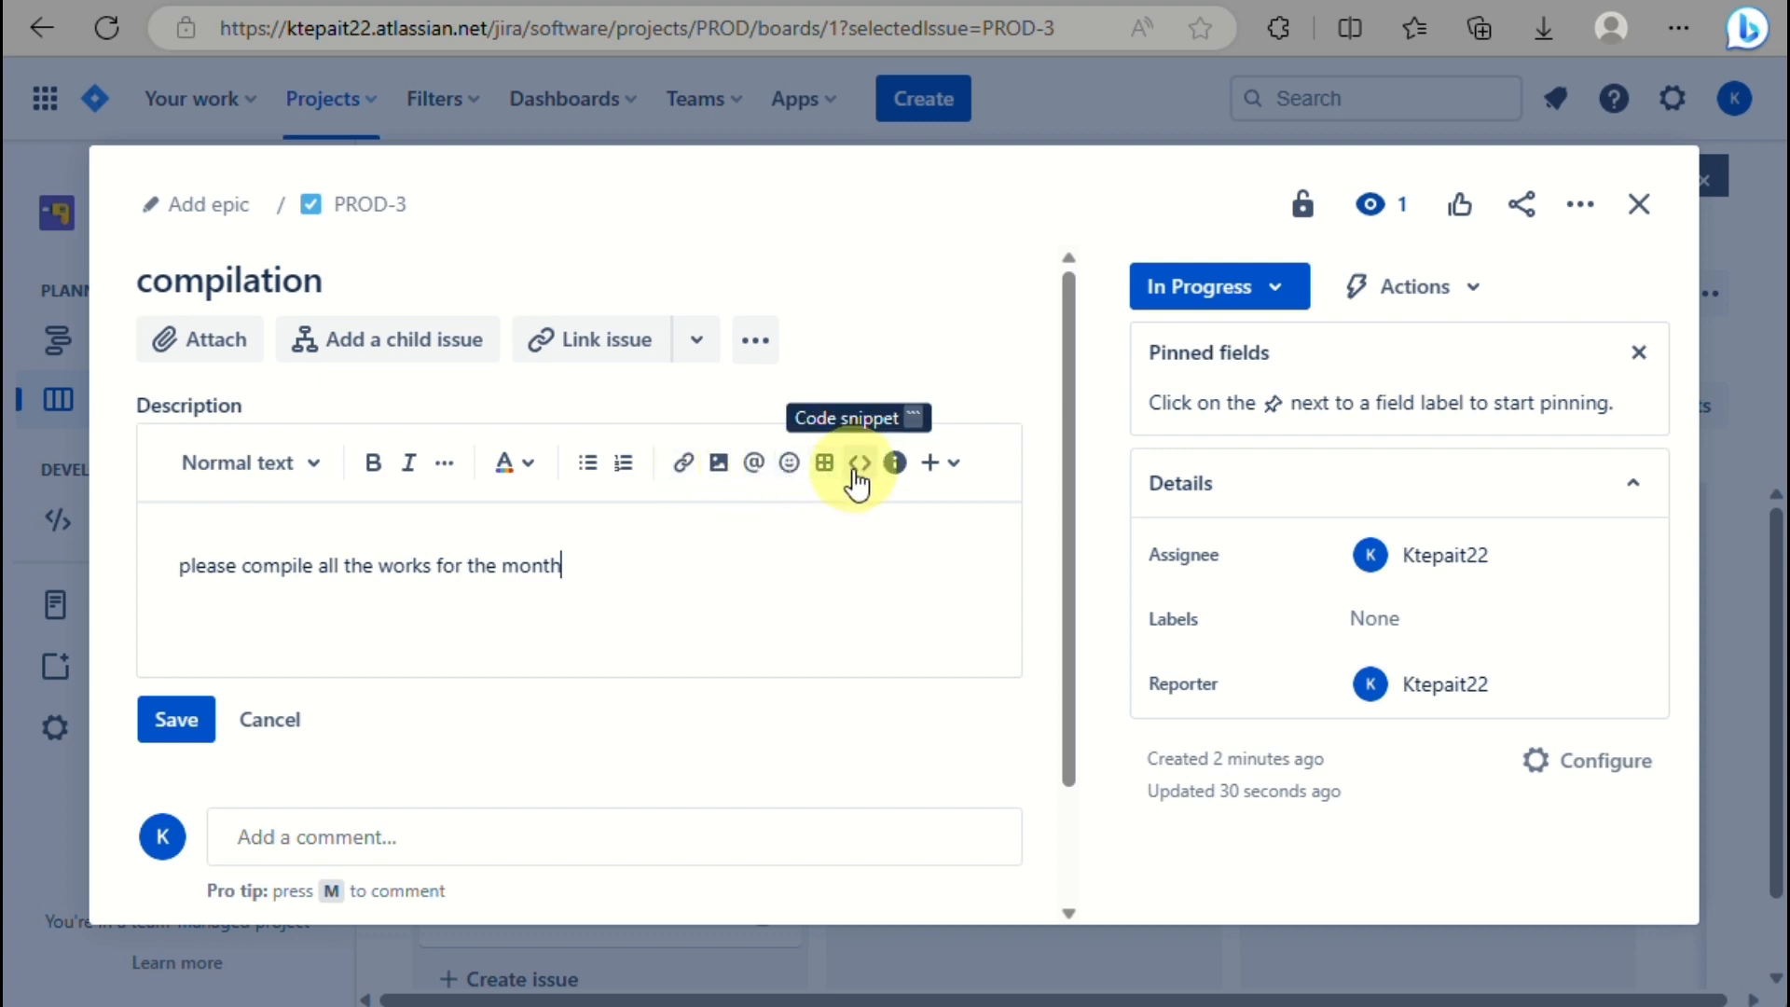
{"action": "left_click", "coordinate": [218, 351]}
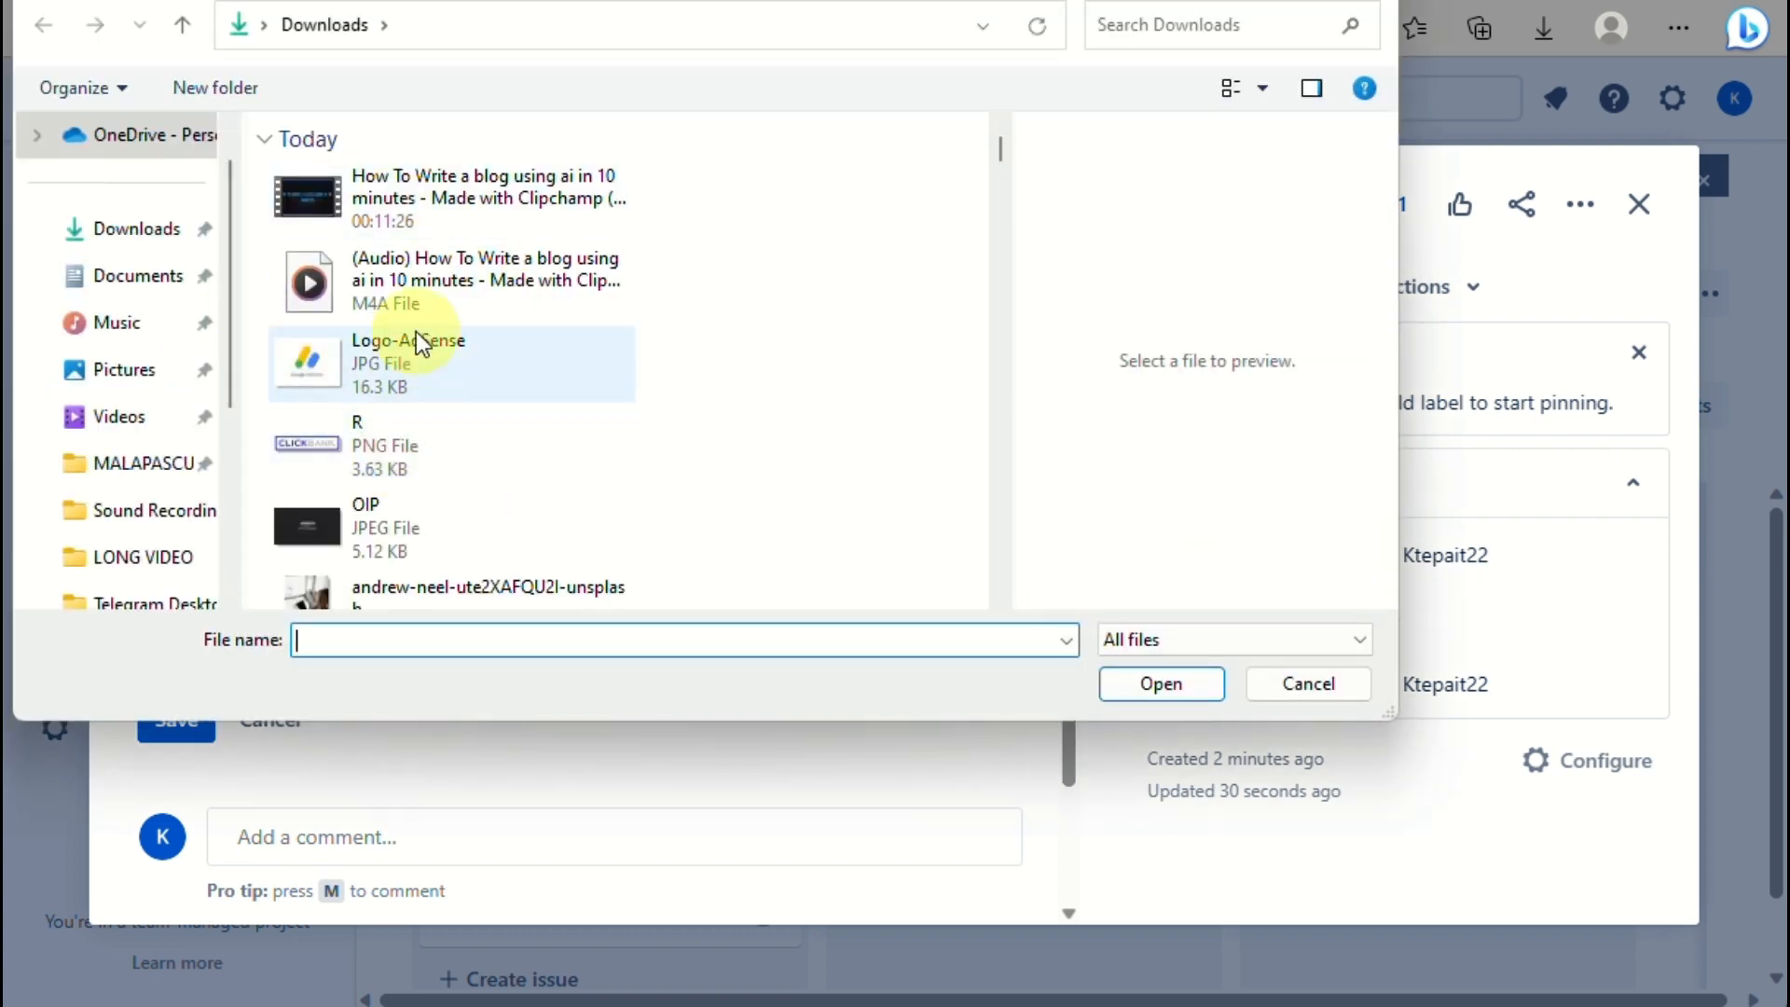
{"action": "left_click", "coordinate": [390, 460]}
{"action": "scroll", "coordinate": [390, 467], "scroll_direction": "down", "scroll_amount": 3}
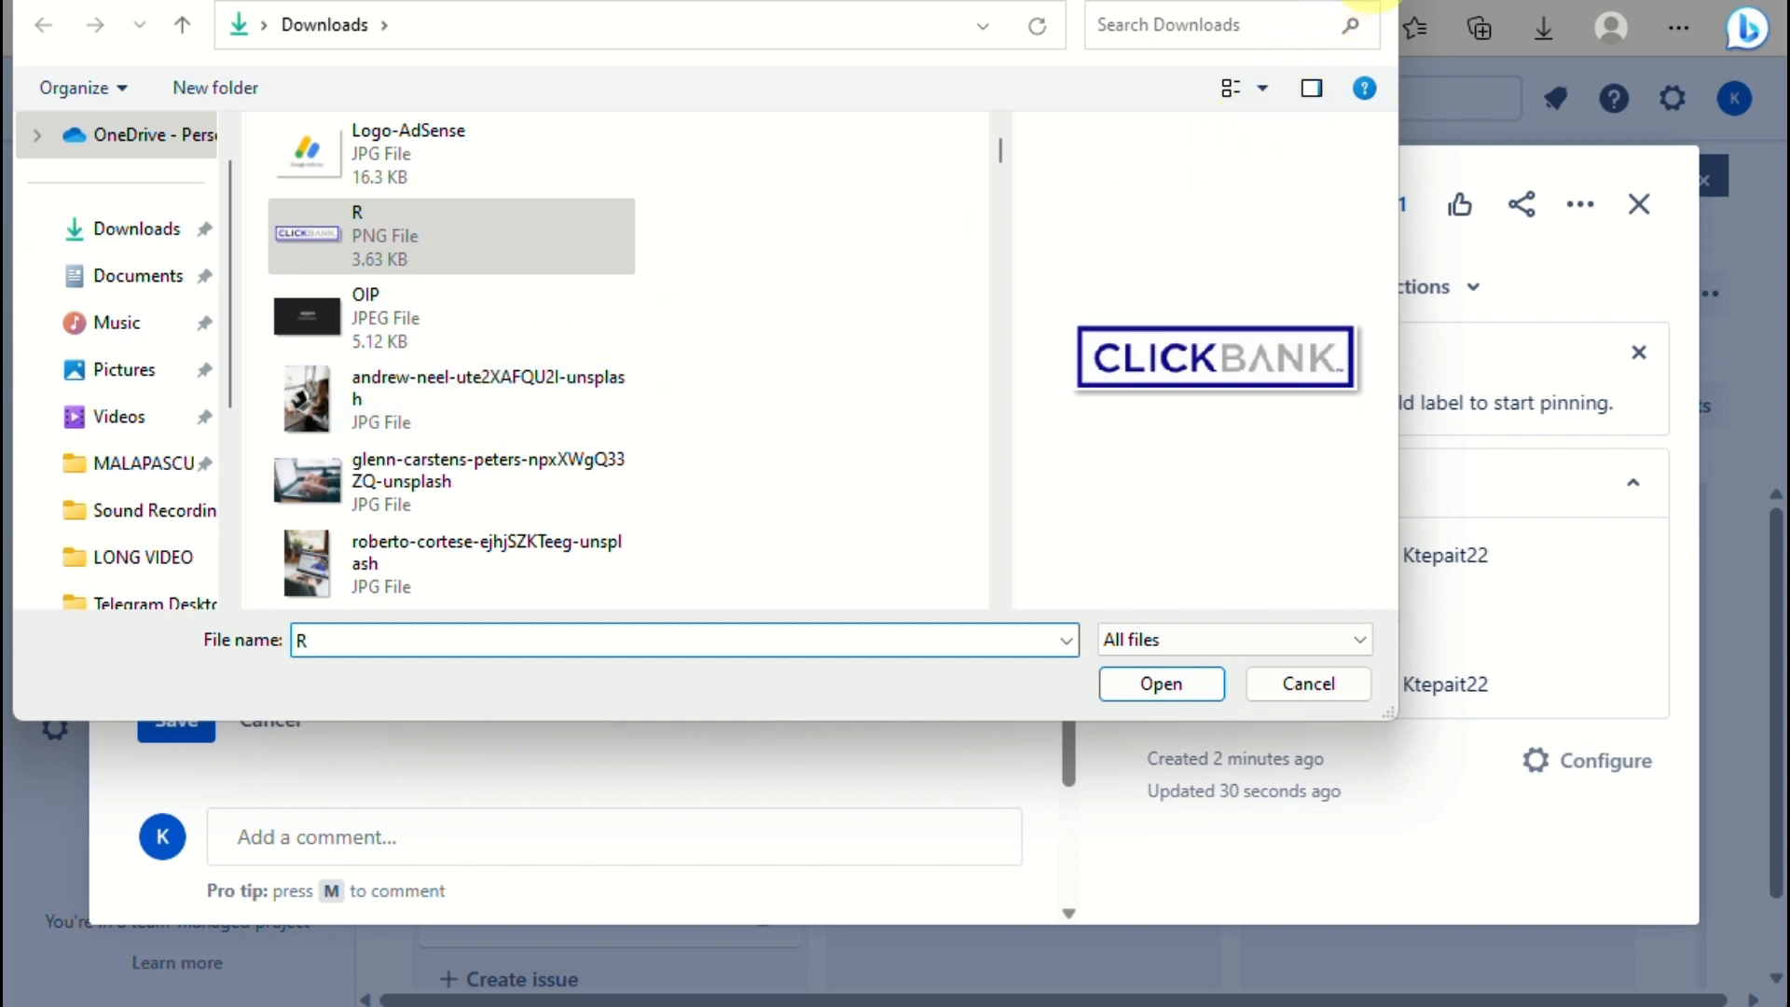
{"action": "left_click", "coordinate": [1371, 2]}
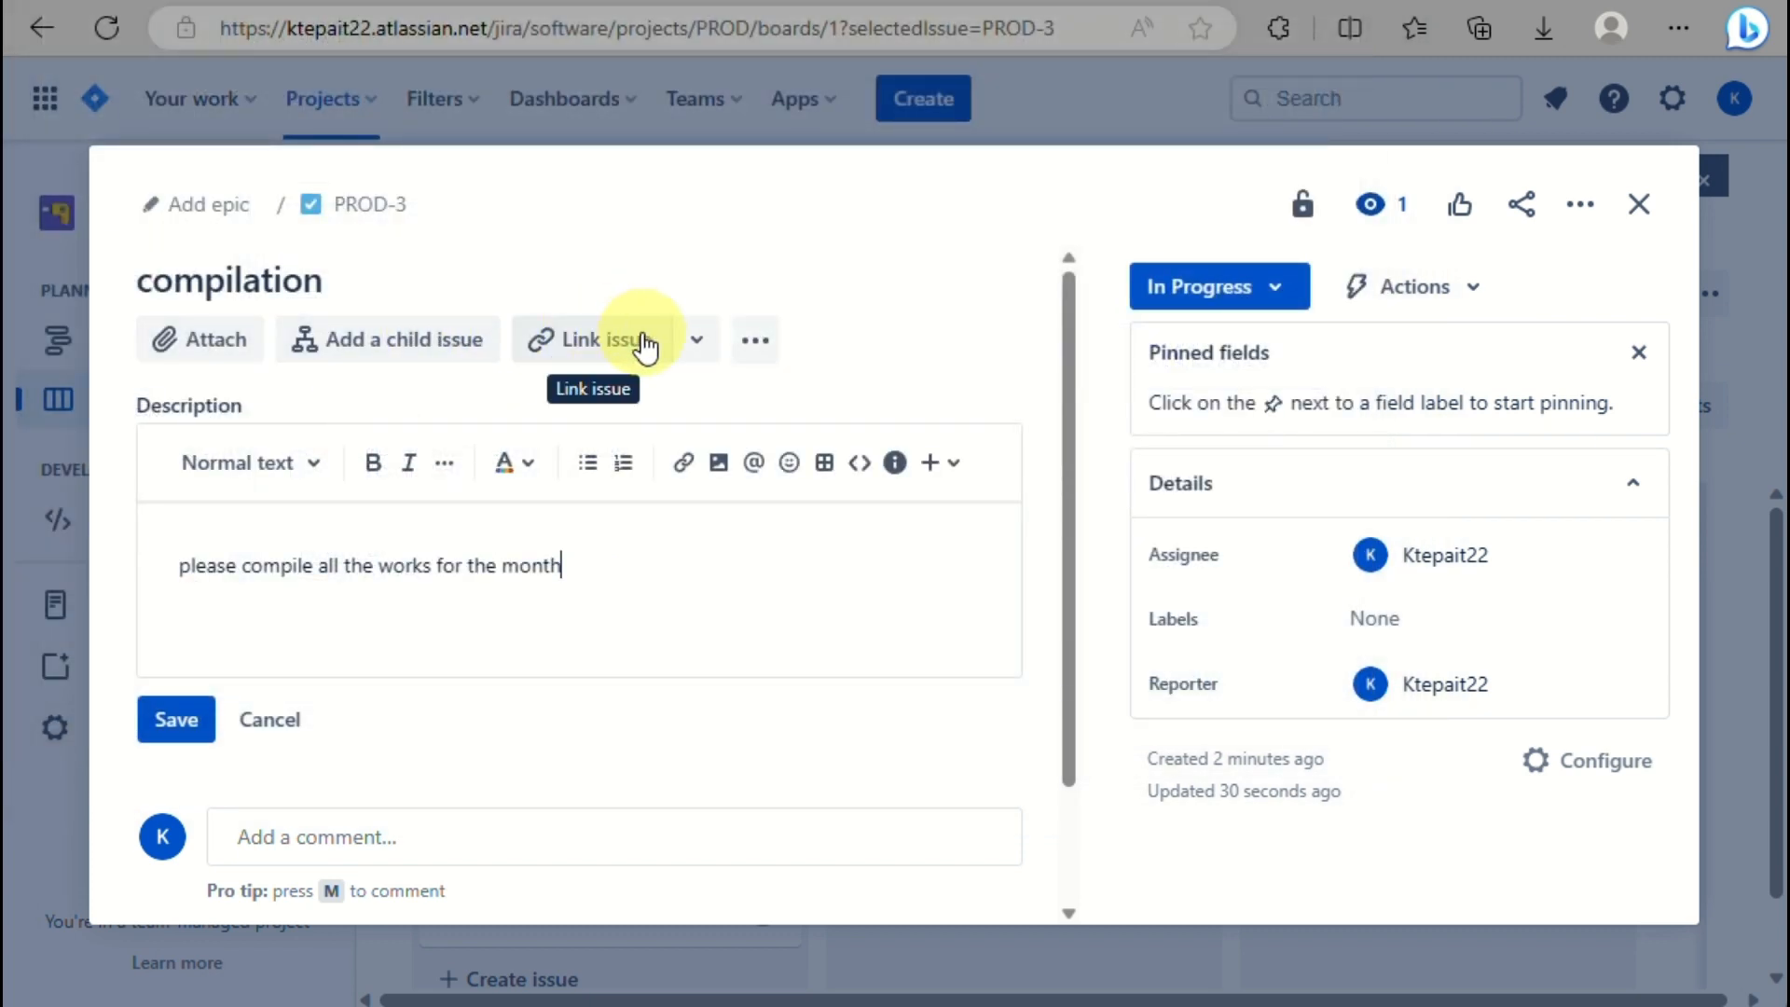
{"action": "left_click", "coordinate": [694, 353]}
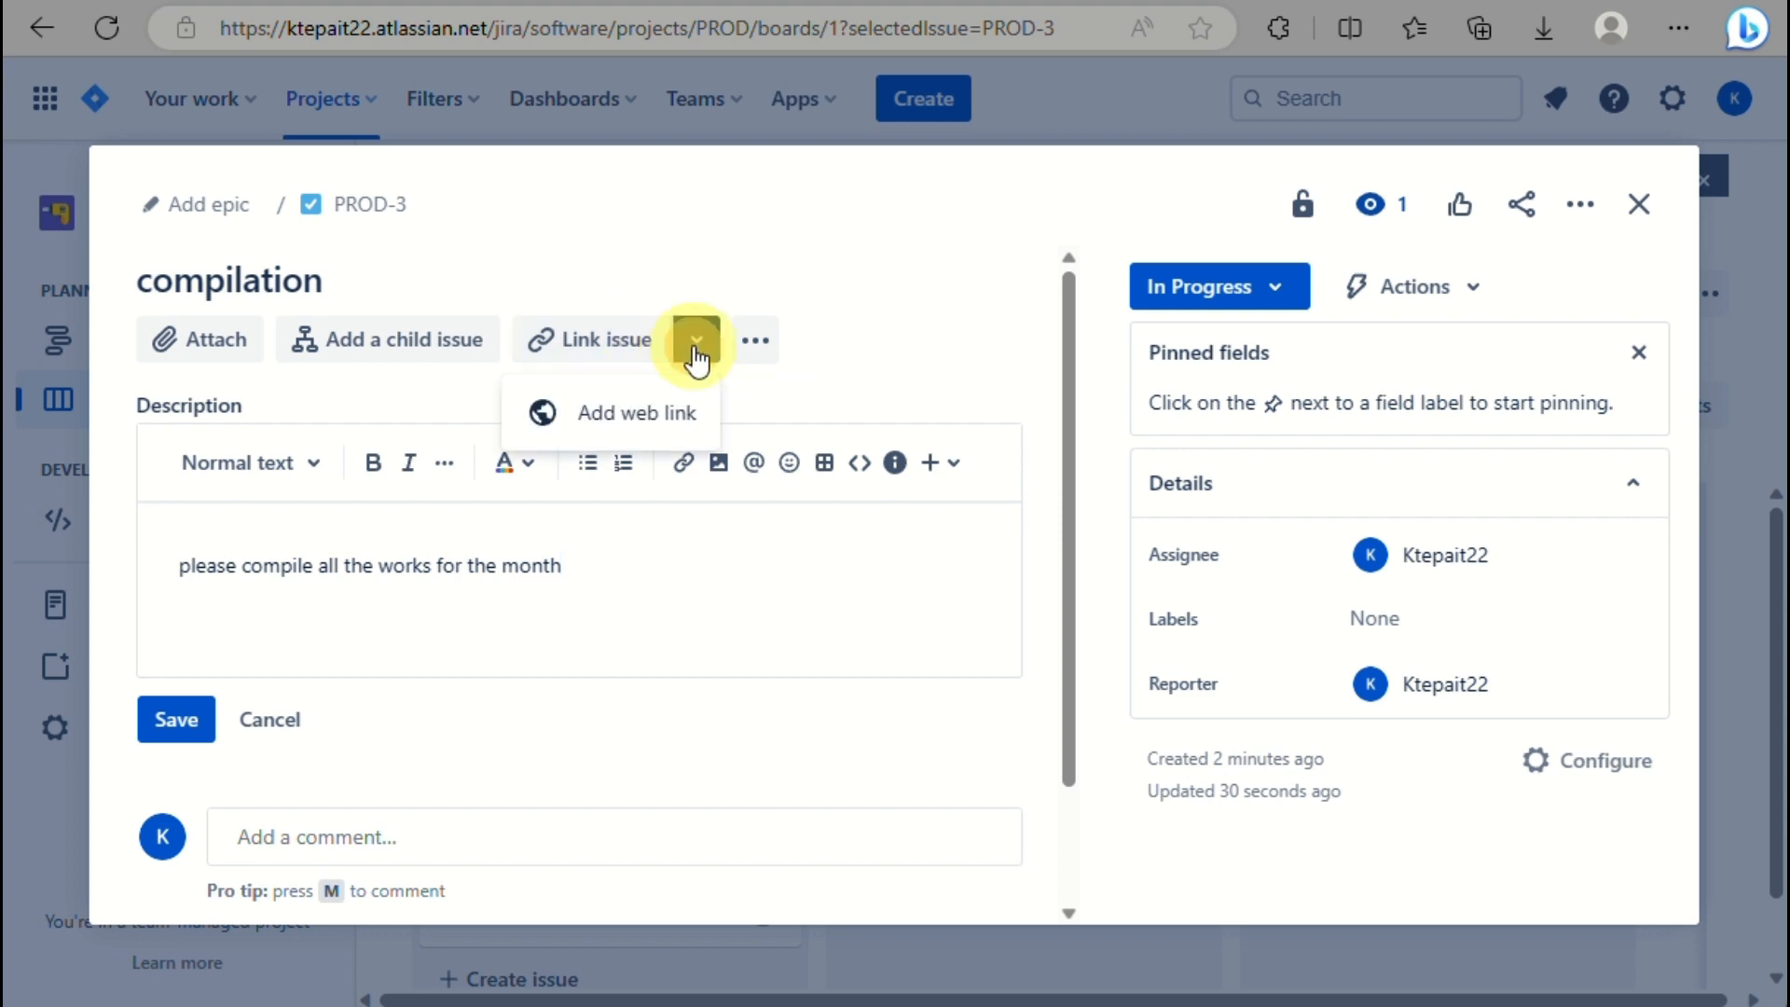
{"action": "left_click", "coordinate": [918, 410]}
{"action": "scroll", "coordinate": [399, 630], "scroll_direction": "down", "scroll_amount": 2}
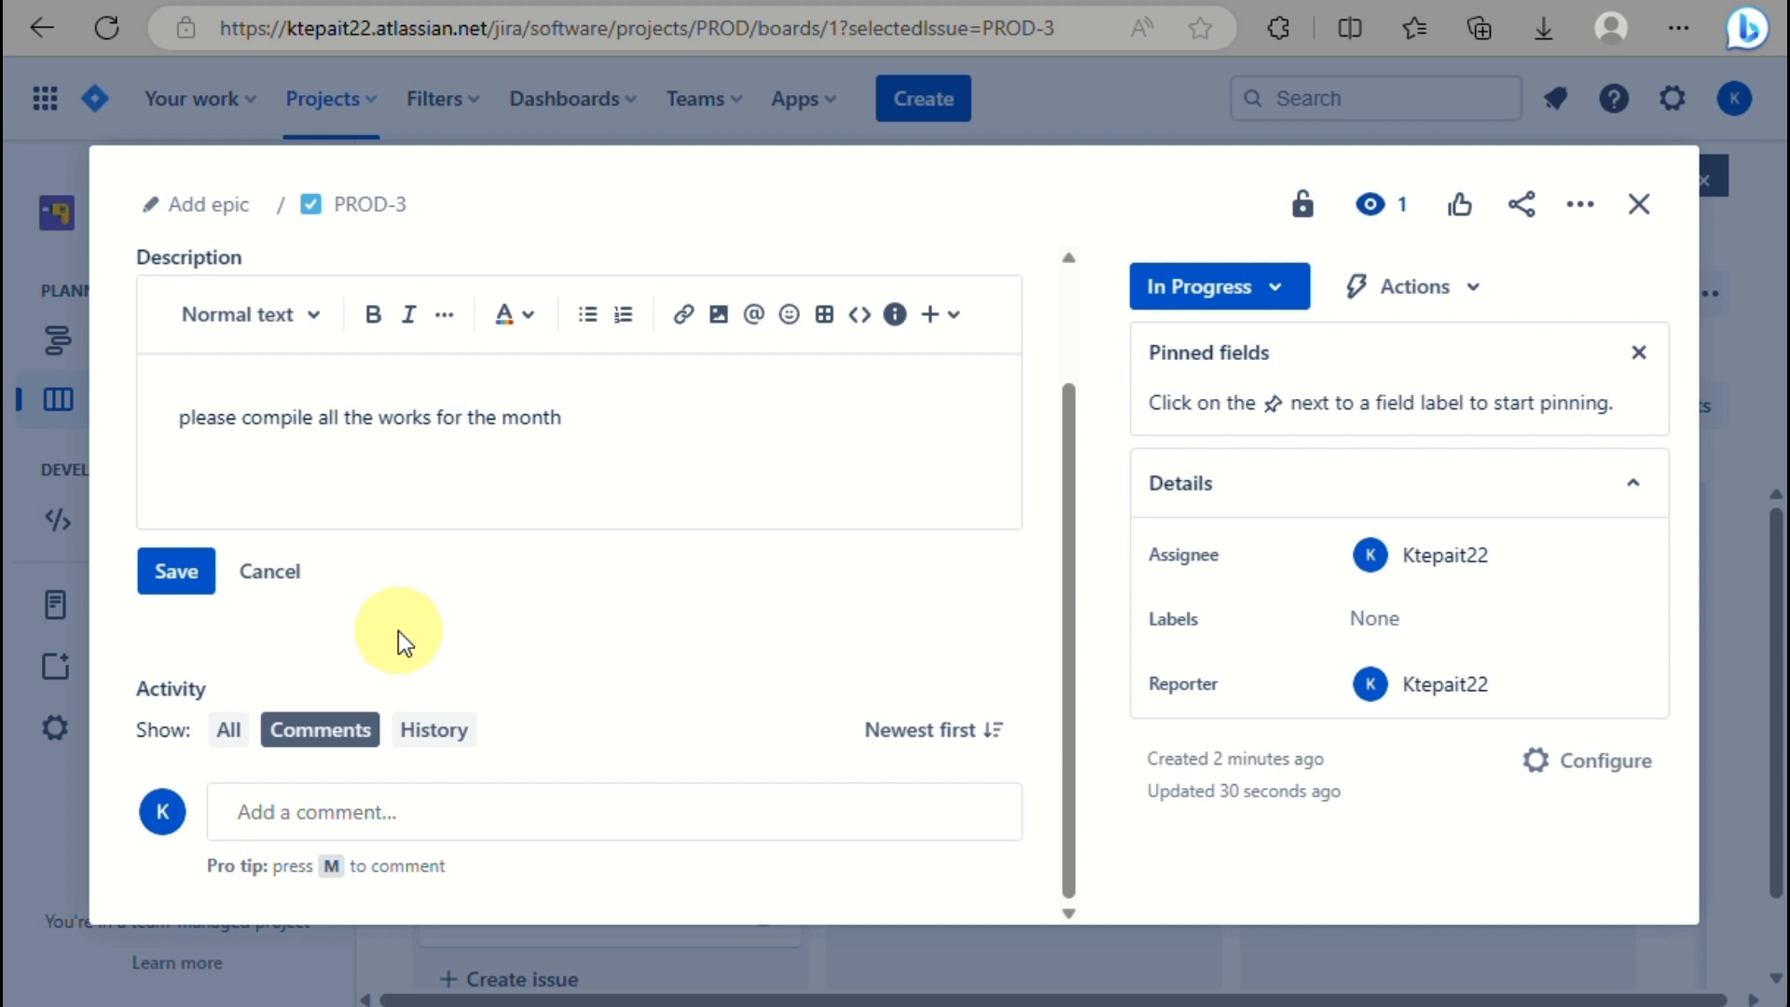
{"action": "scroll", "coordinate": [399, 630], "scroll_direction": "up", "scroll_amount": 2}
{"action": "scroll", "coordinate": [399, 630], "scroll_direction": "down", "scroll_amount": 2}
Save the issue description, then write the comment 'started compling' in bold and save it.
{"action": "left_click", "coordinate": [196, 576]}
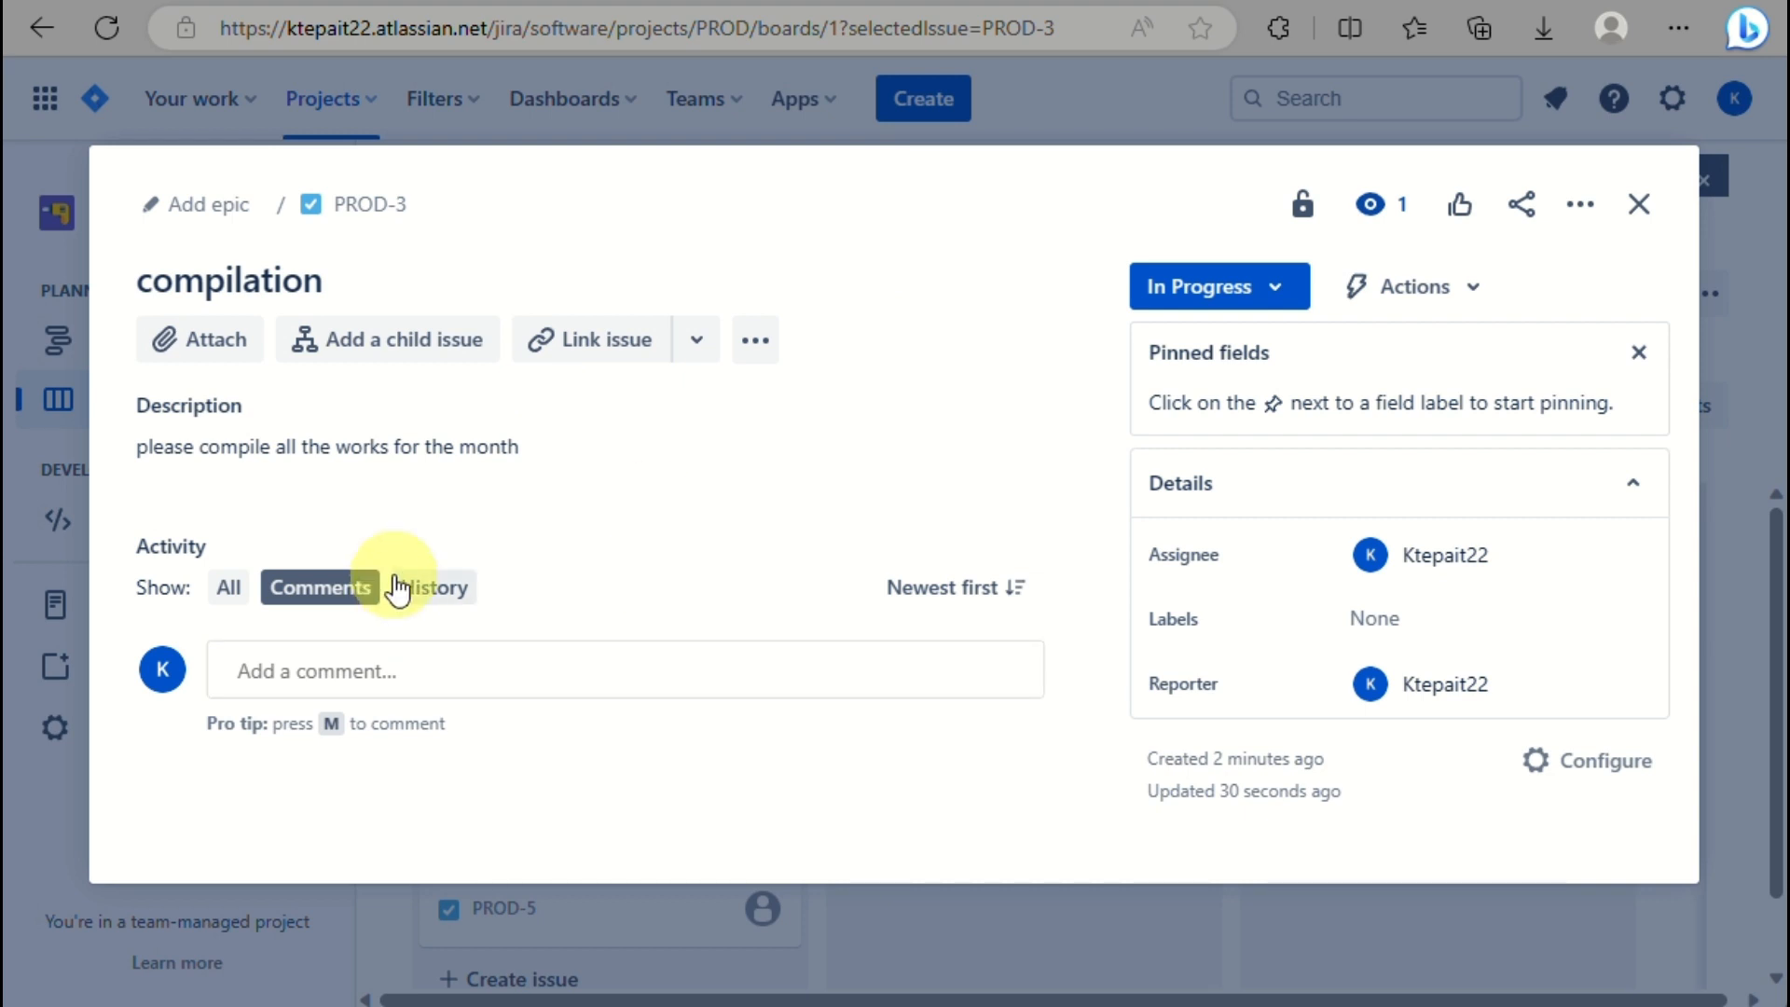
{"action": "left_click", "coordinate": [373, 671]}
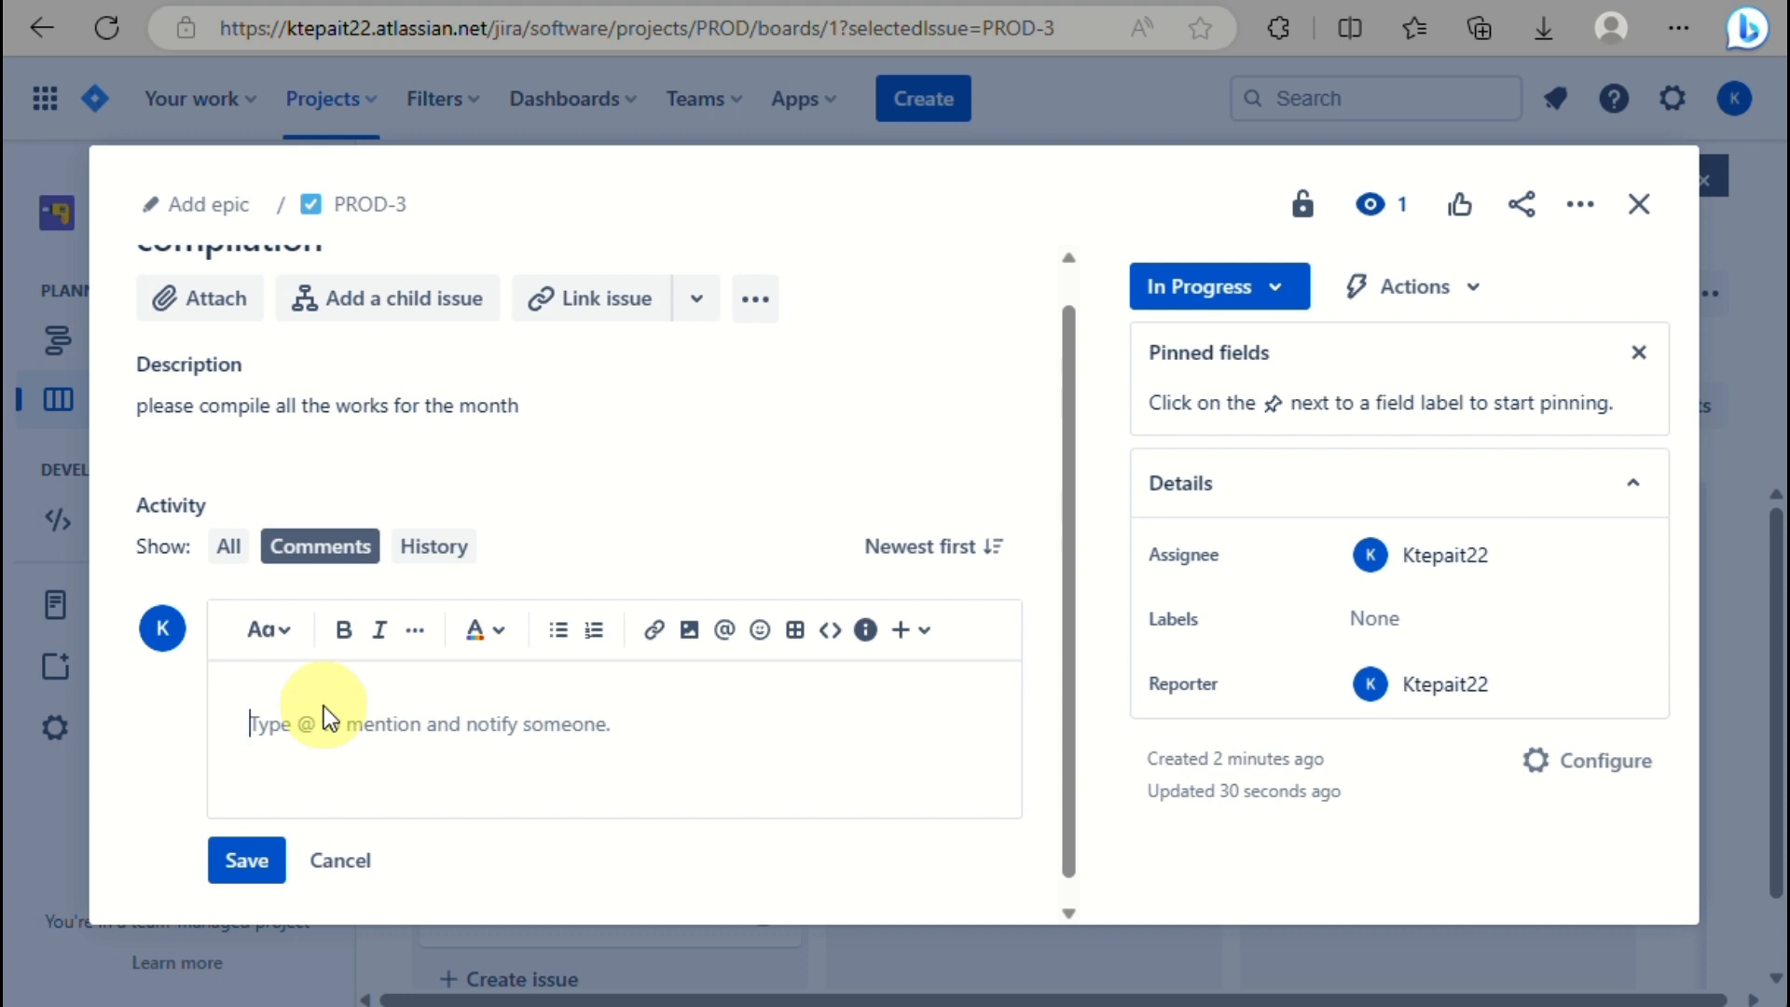
{"action": "type", "text": "sta"}
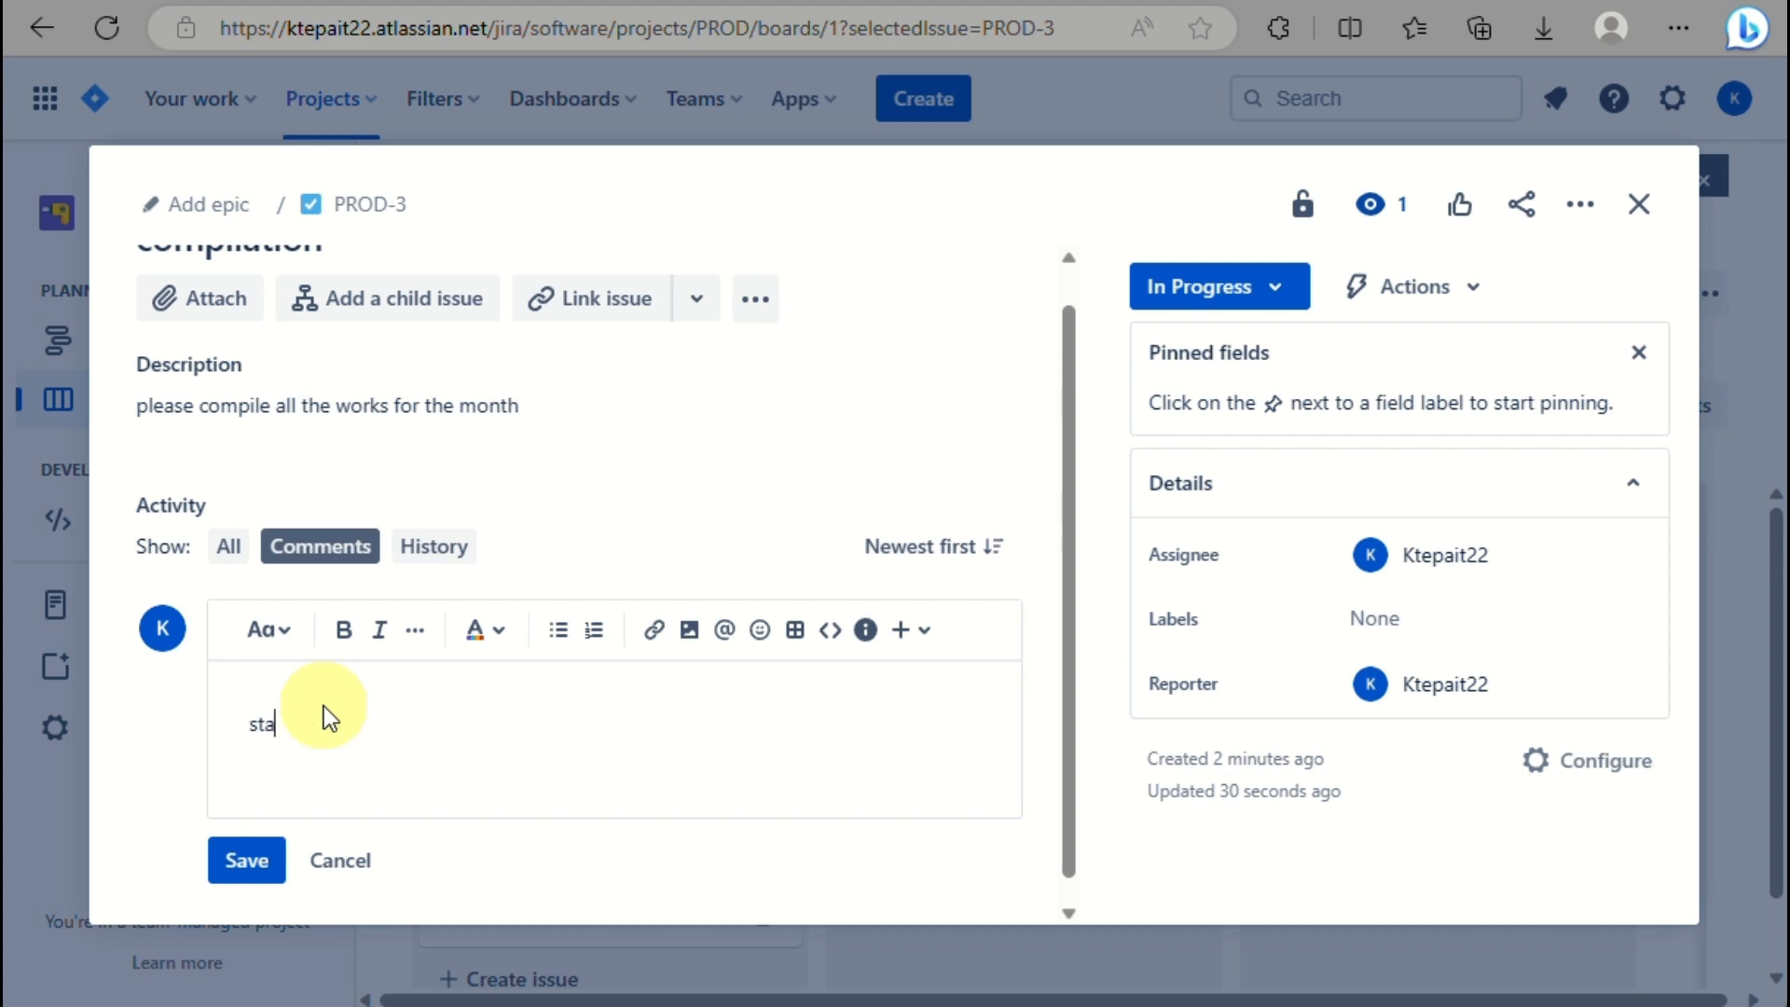
{"action": "type", "text": "rted compling"}
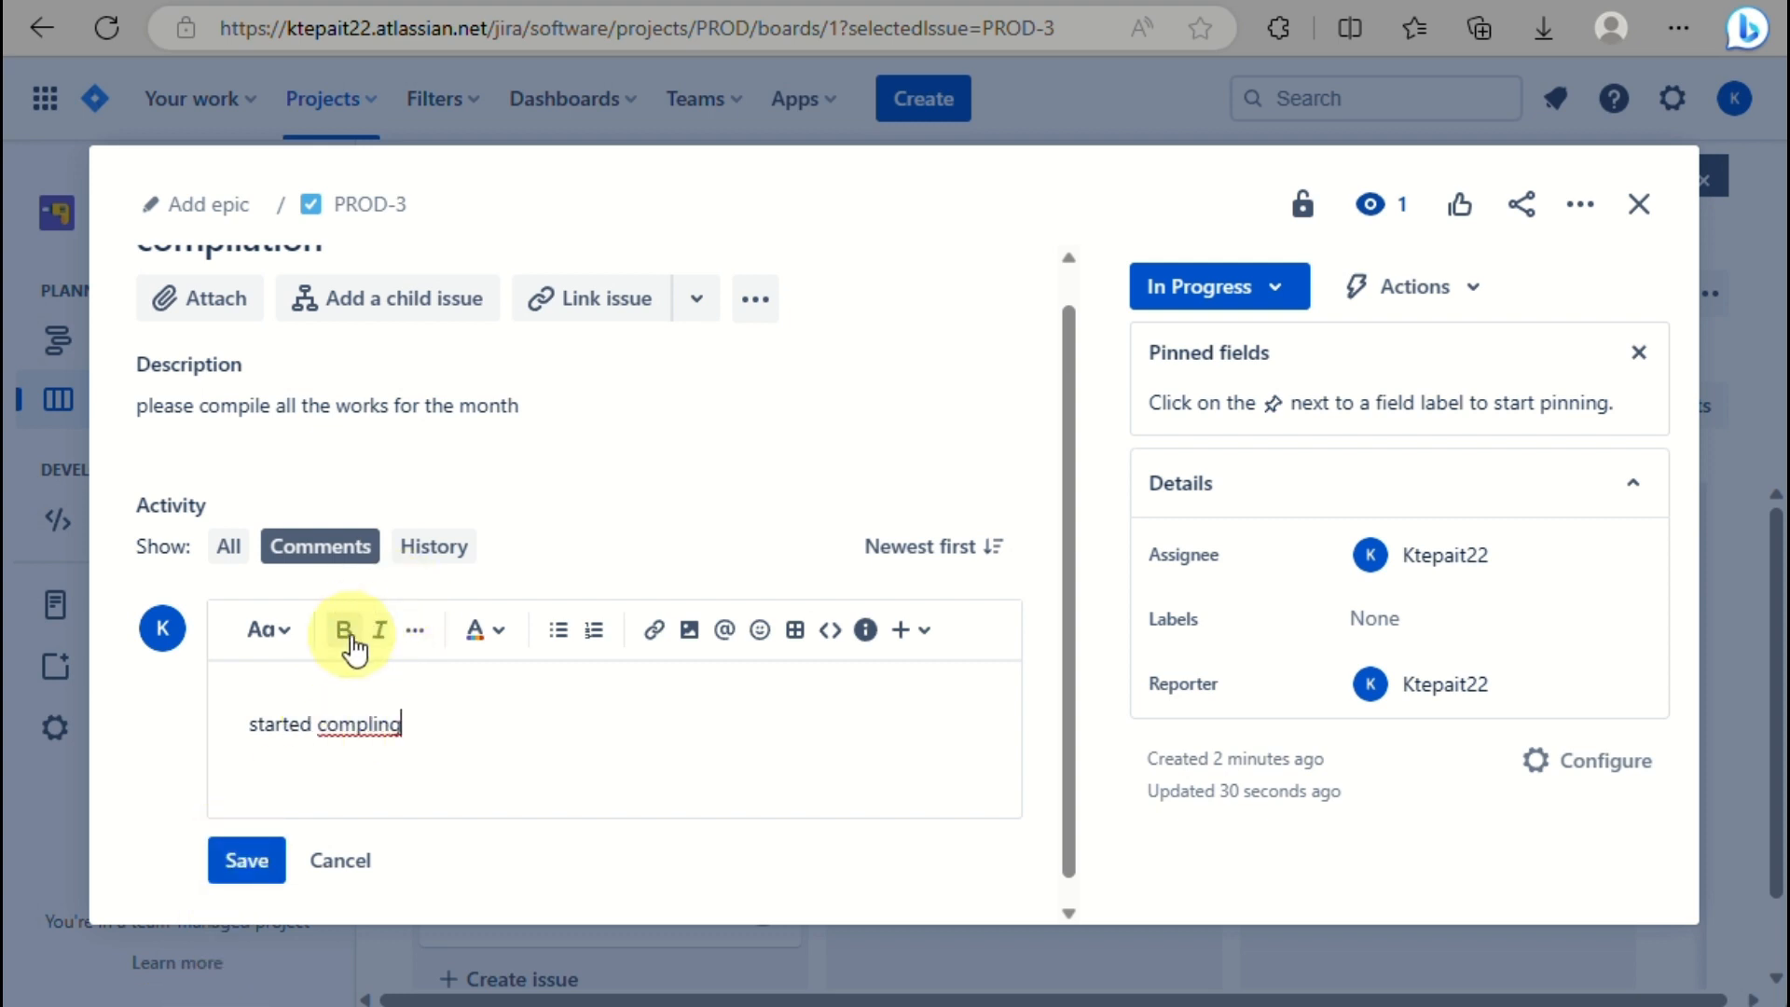
{"action": "triple_click", "coordinate": [360, 703]}
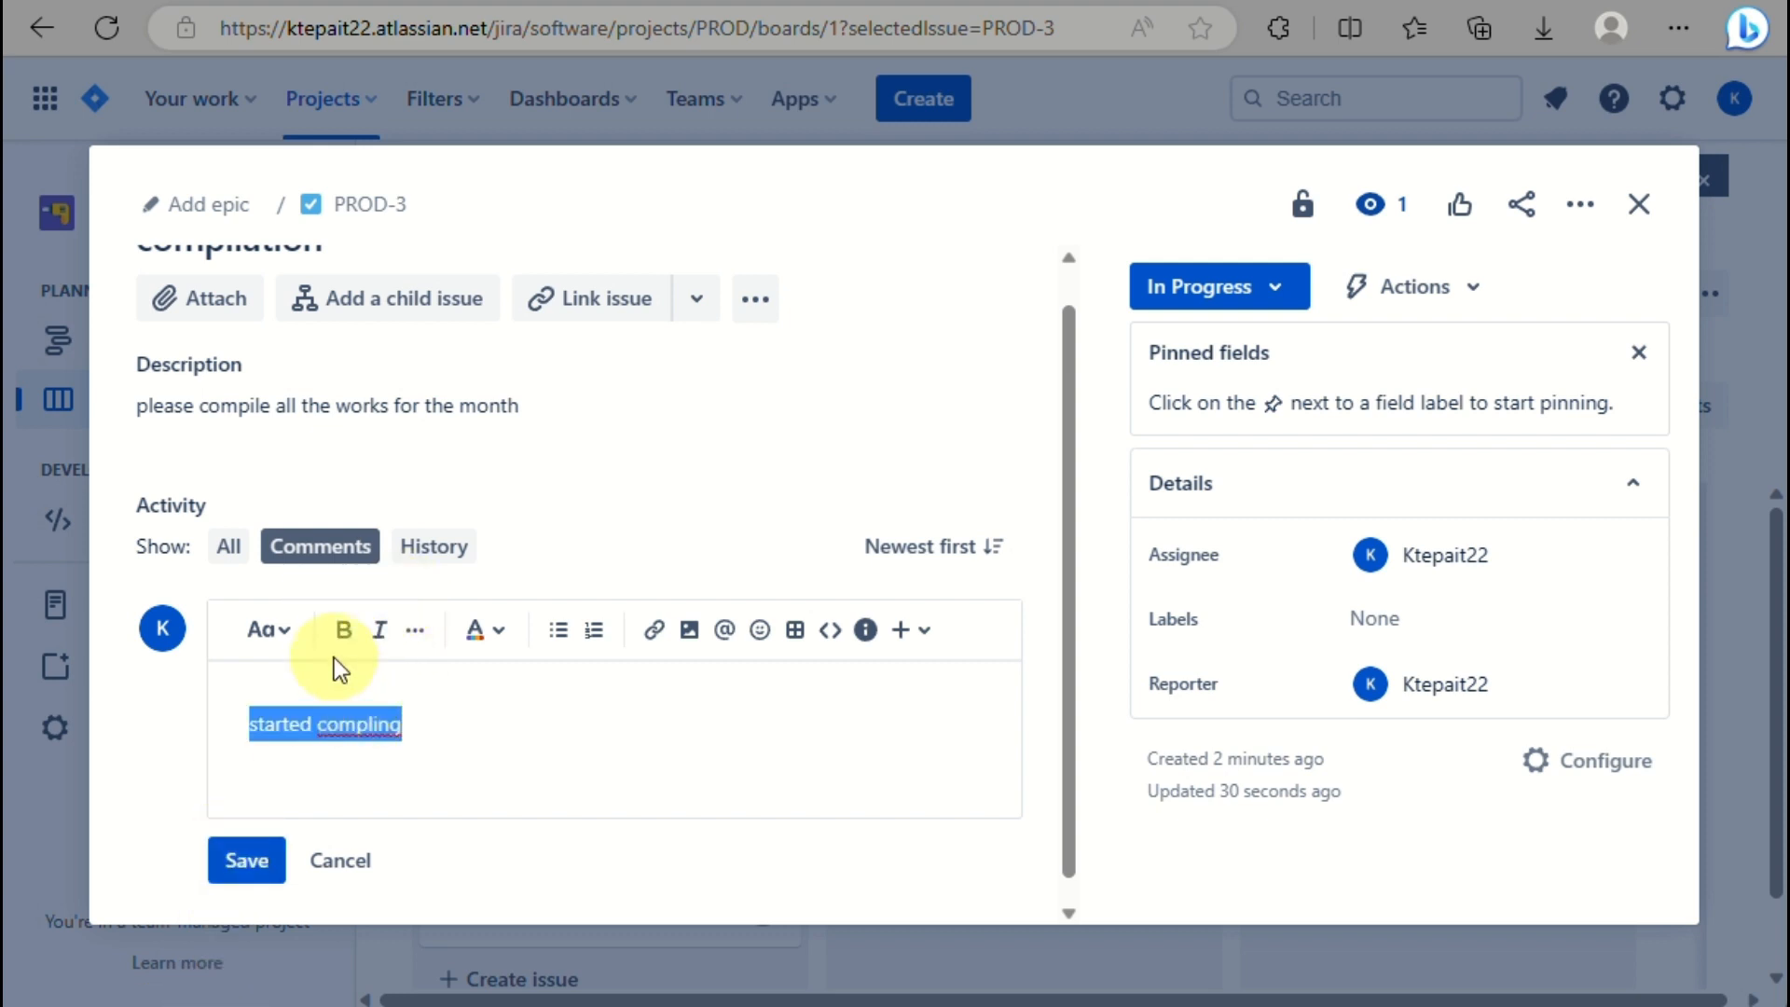
{"action": "left_click", "coordinate": [343, 629]}
{"action": "left_click", "coordinate": [241, 875]}
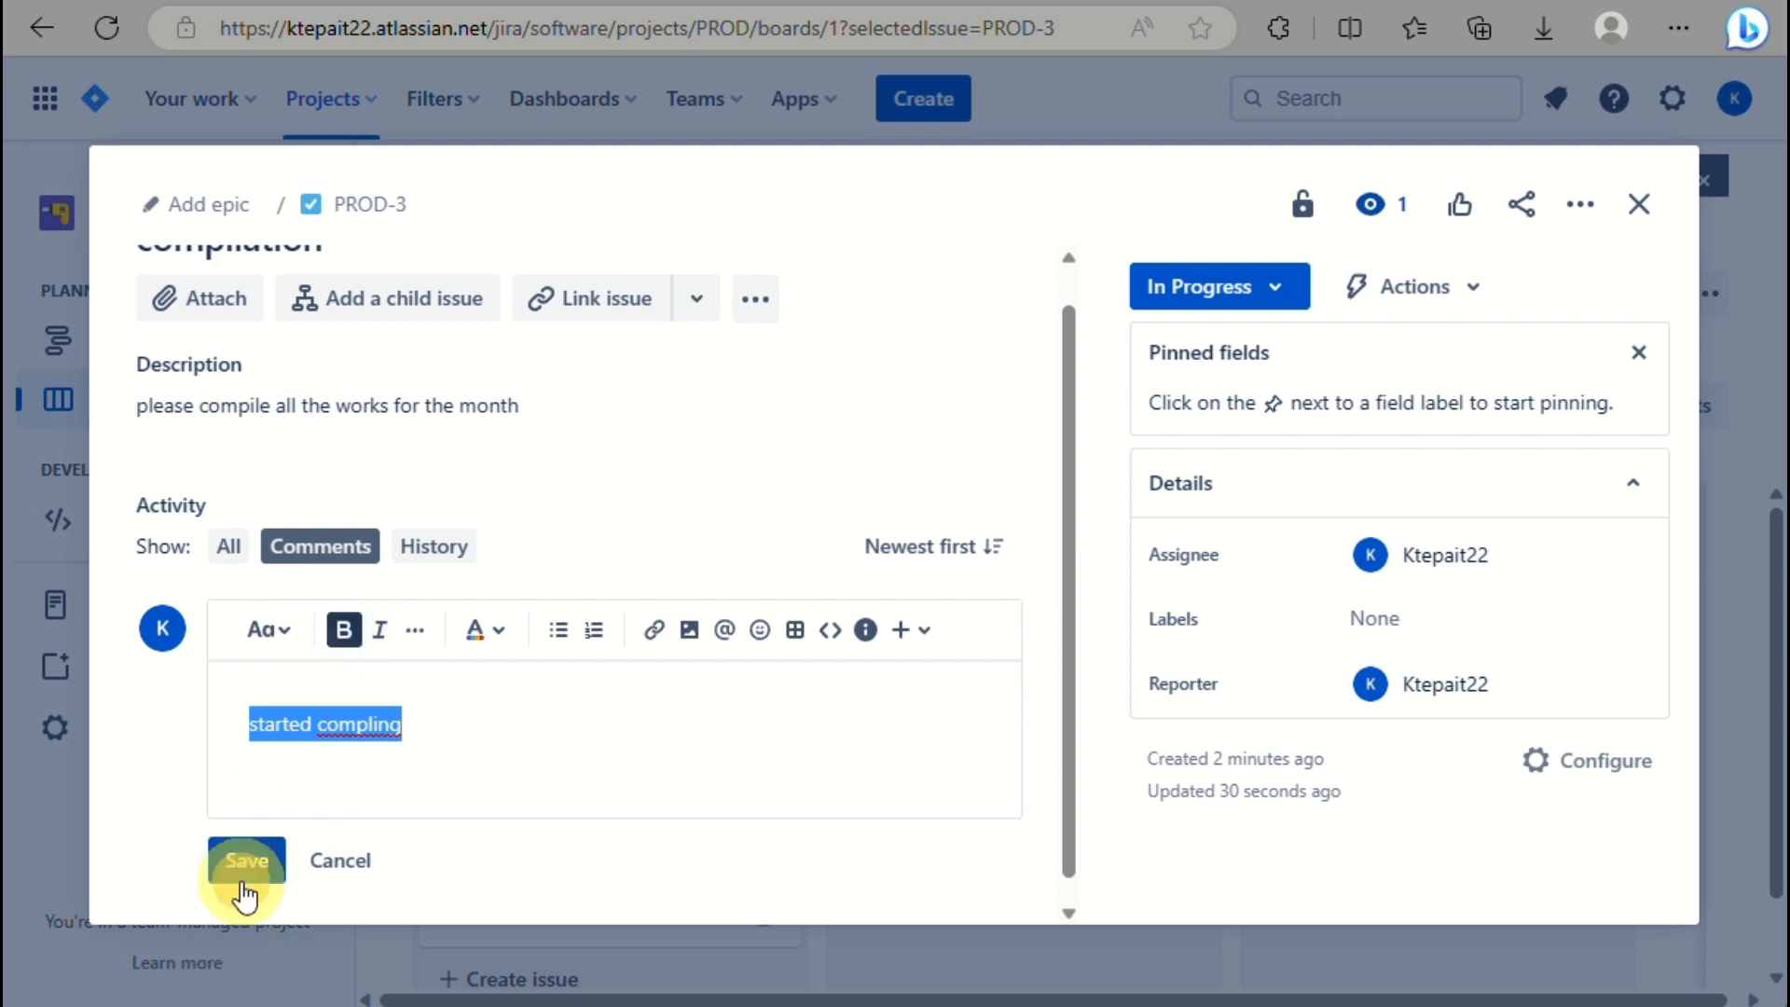
{"action": "scroll", "coordinate": [699, 776], "scroll_direction": "down", "scroll_amount": 1}
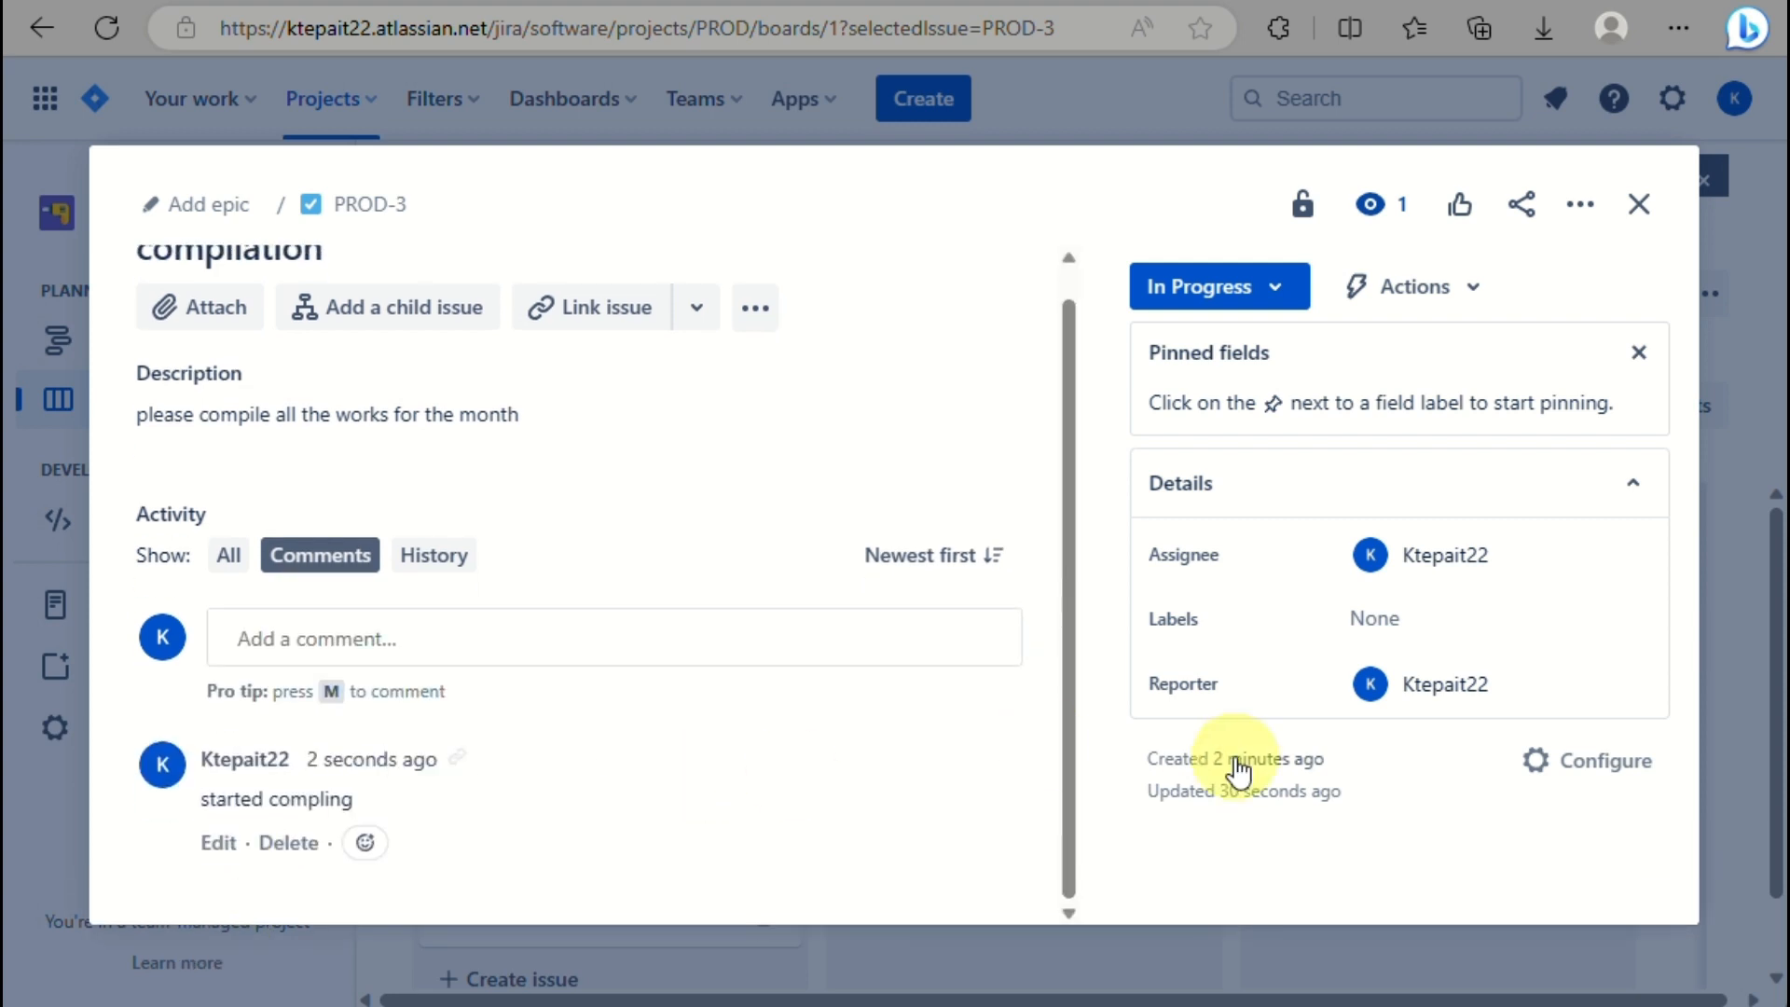
{"action": "scroll", "coordinate": [784, 662], "scroll_direction": "up", "scroll_amount": 1}
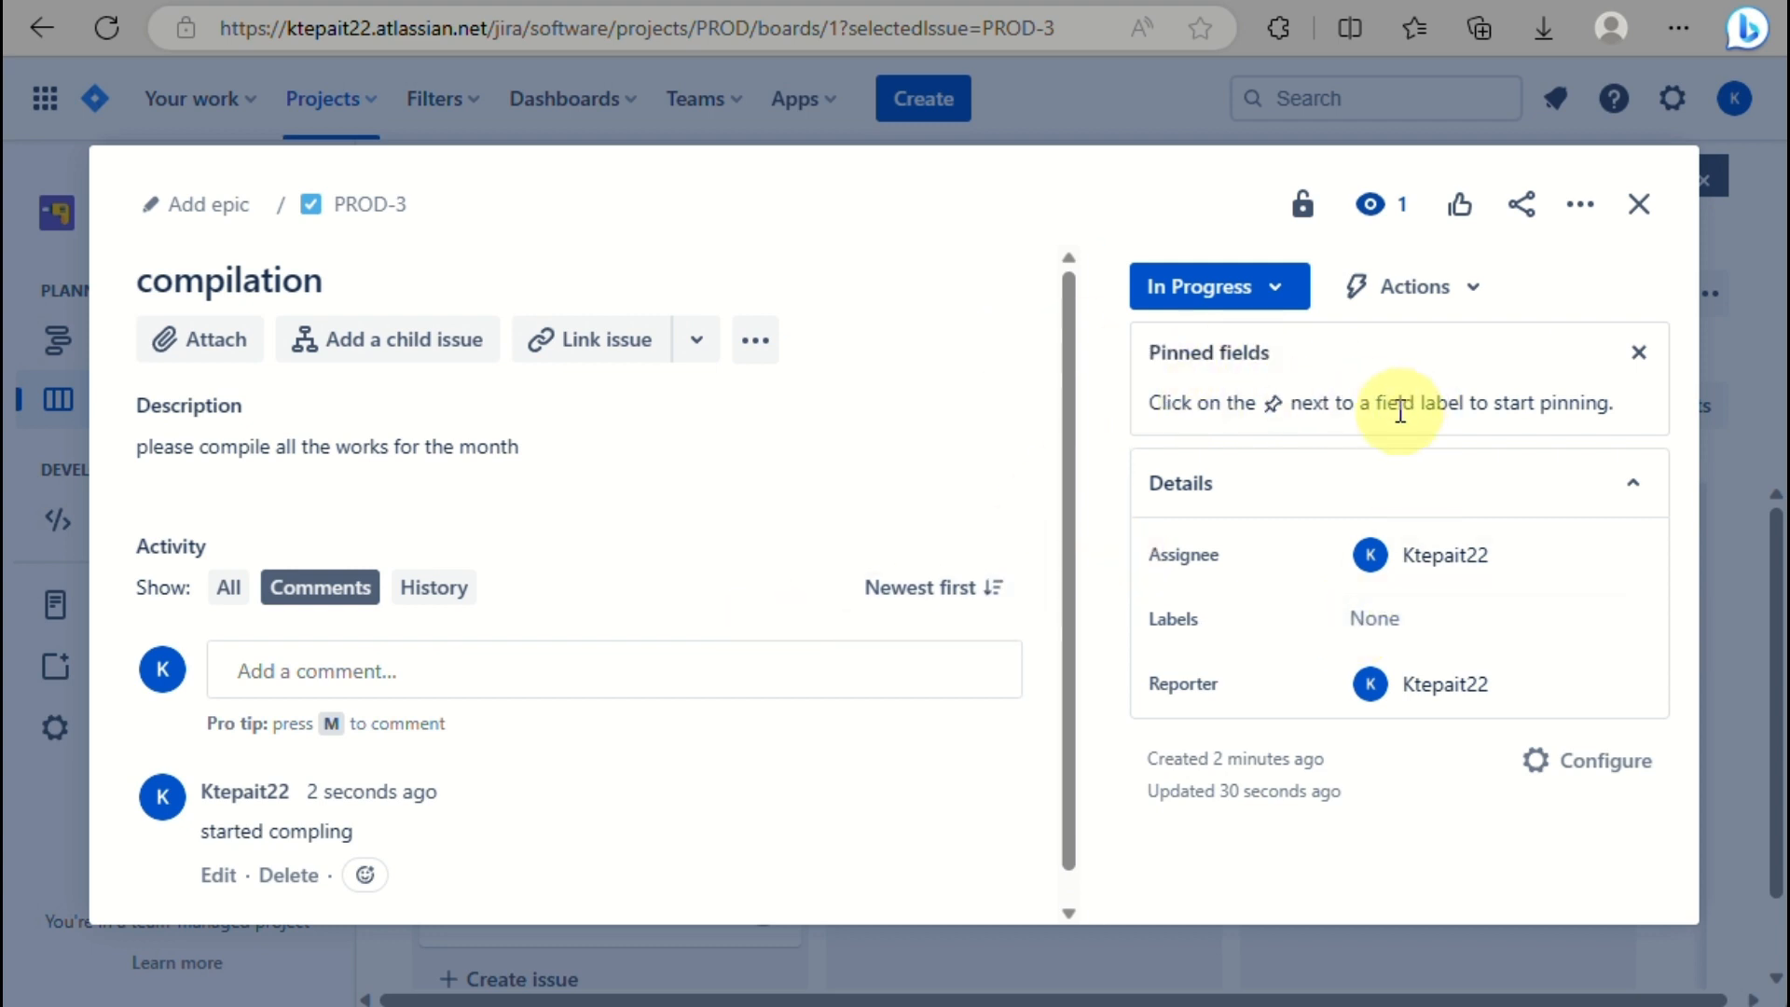
{"action": "left_click", "coordinate": [1388, 297]}
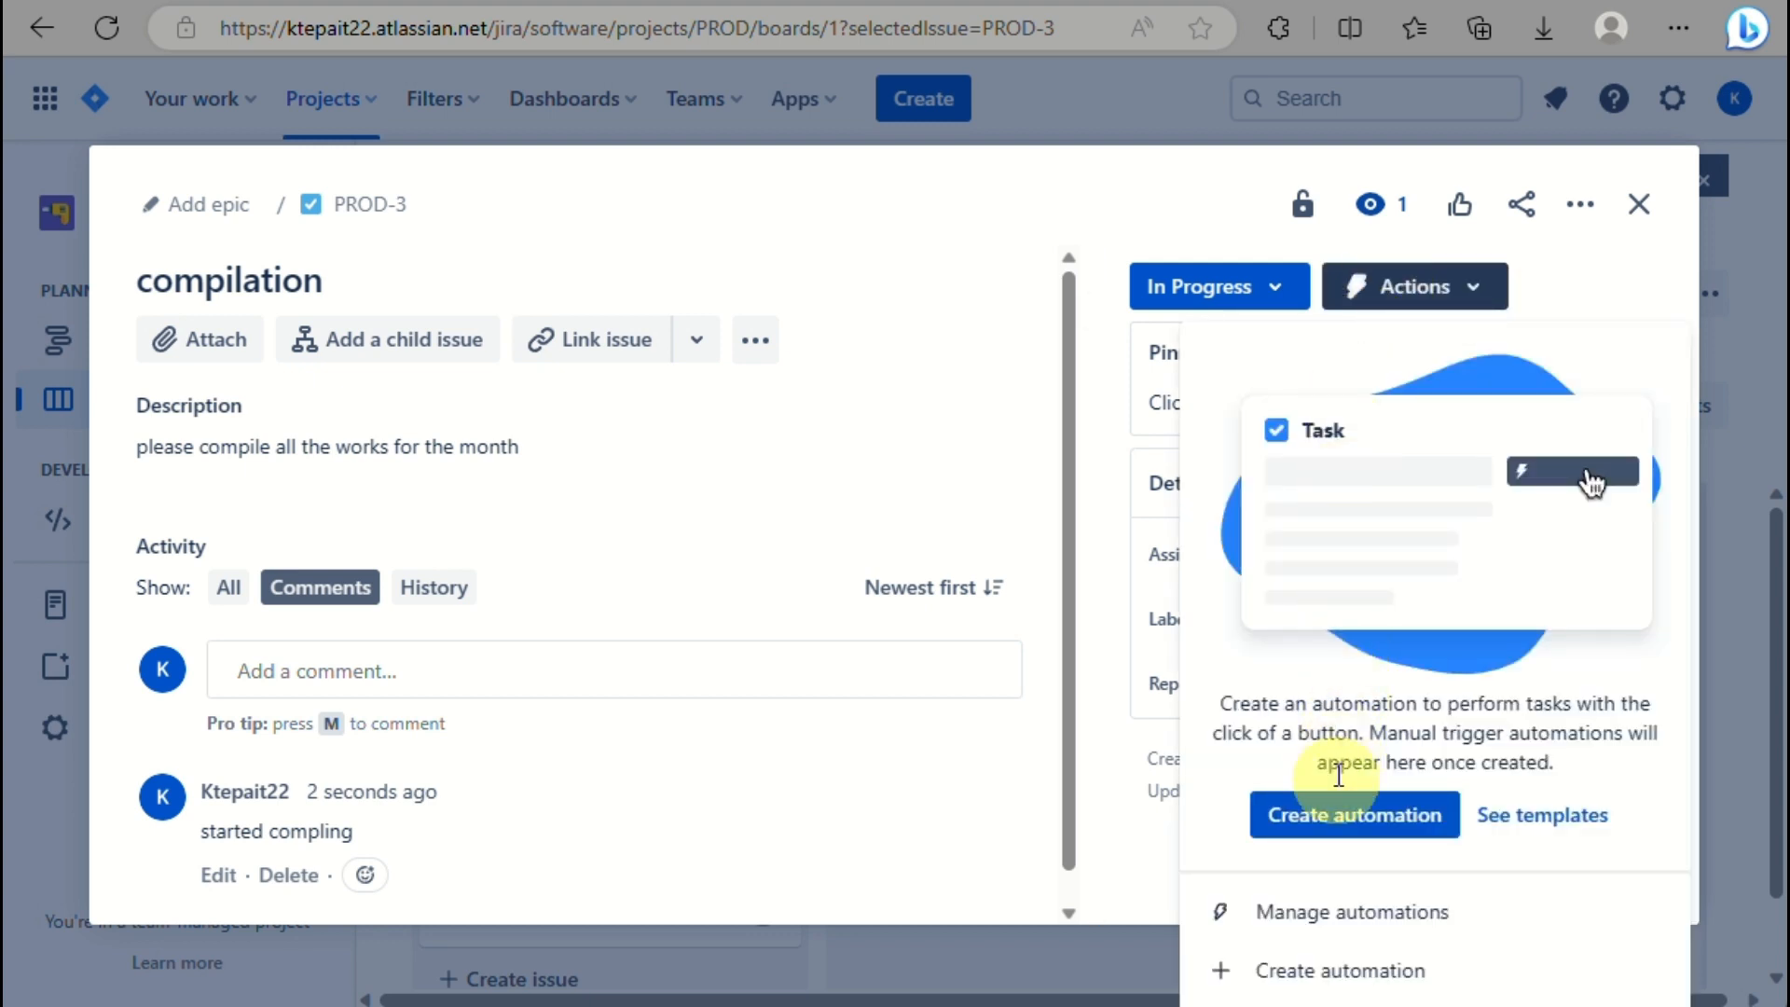
{"action": "scroll", "coordinate": [1421, 680], "scroll_direction": "up", "scroll_amount": 2}
{"action": "scroll", "coordinate": [1421, 681], "scroll_direction": "down", "scroll_amount": 2}
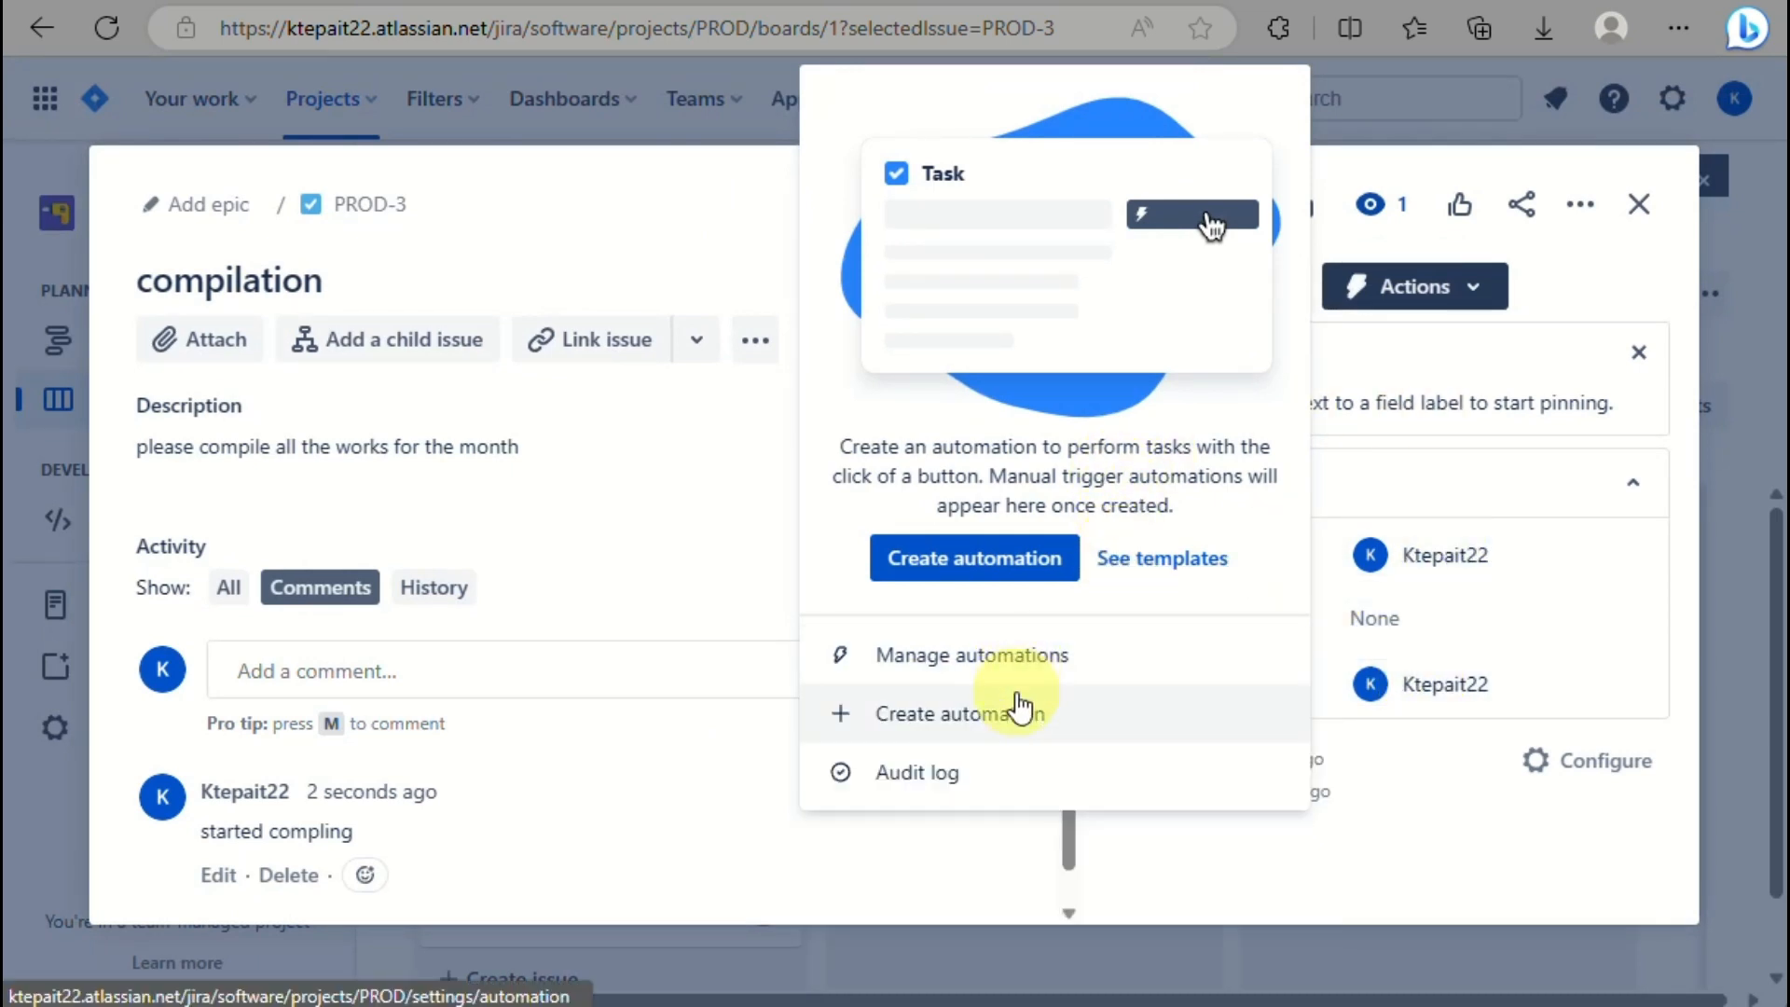
{"action": "left_click", "coordinate": [1531, 520]}
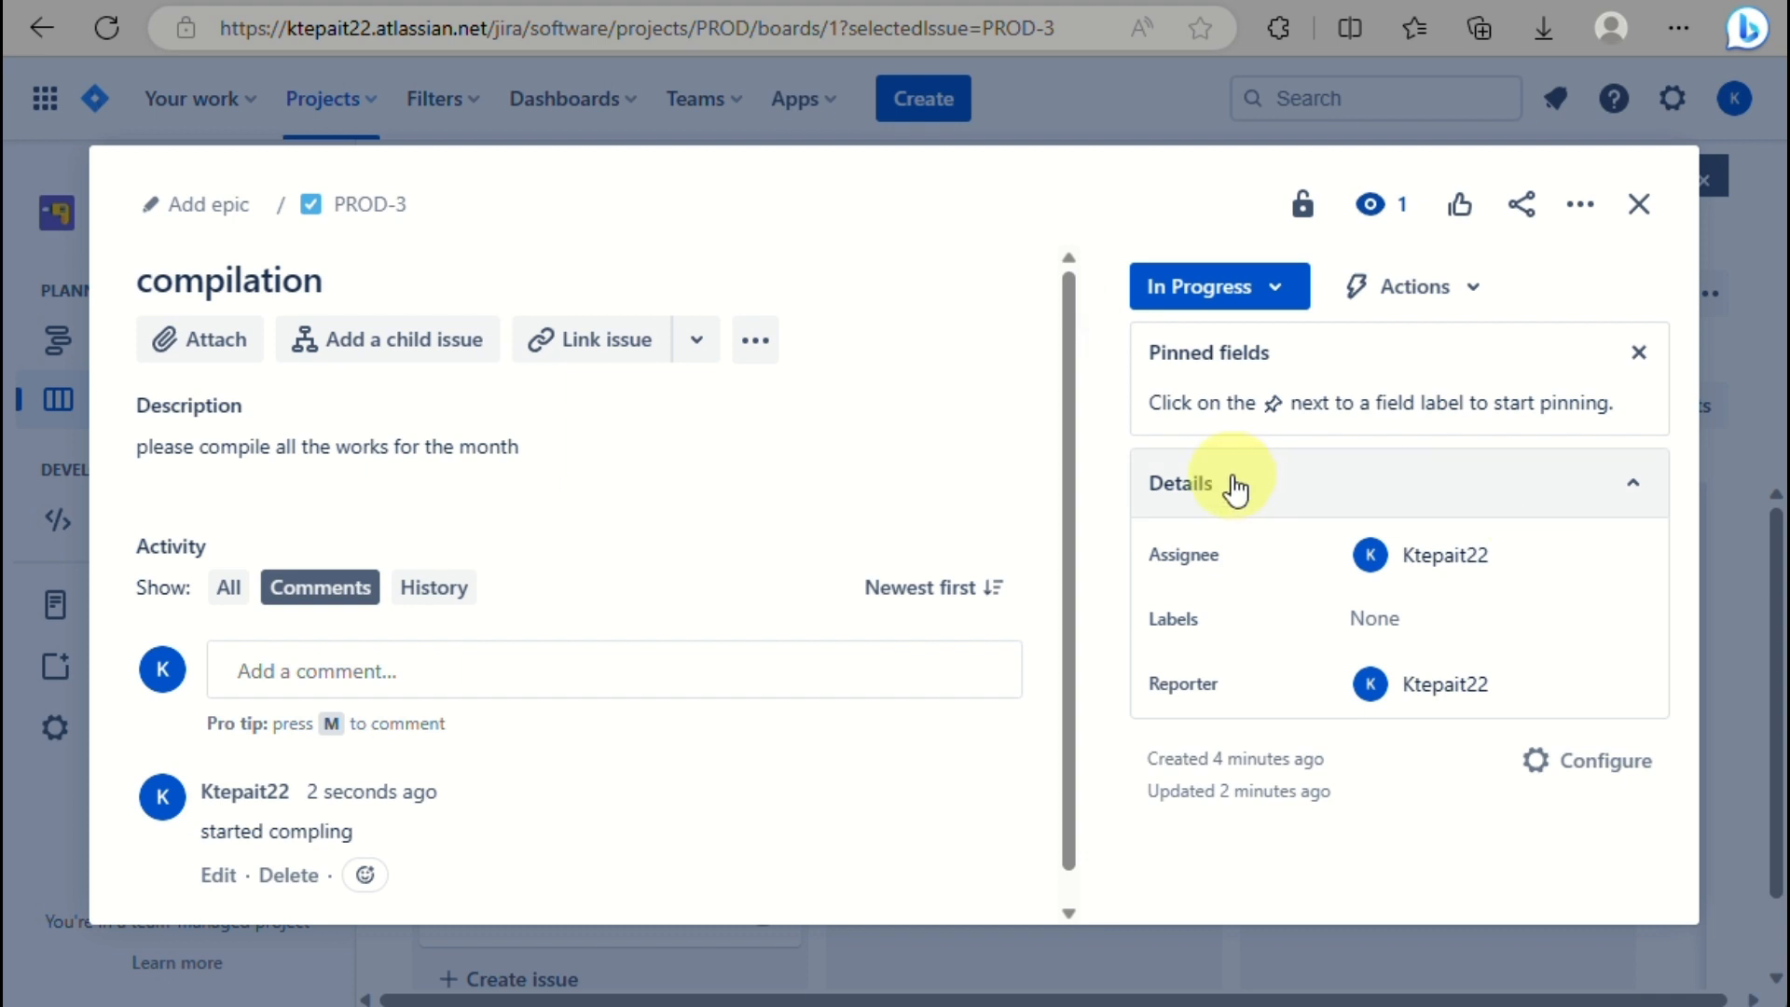
Add the new label URGENT to the compilation issue PROD-3.
{"action": "left_click", "coordinate": [1408, 617]}
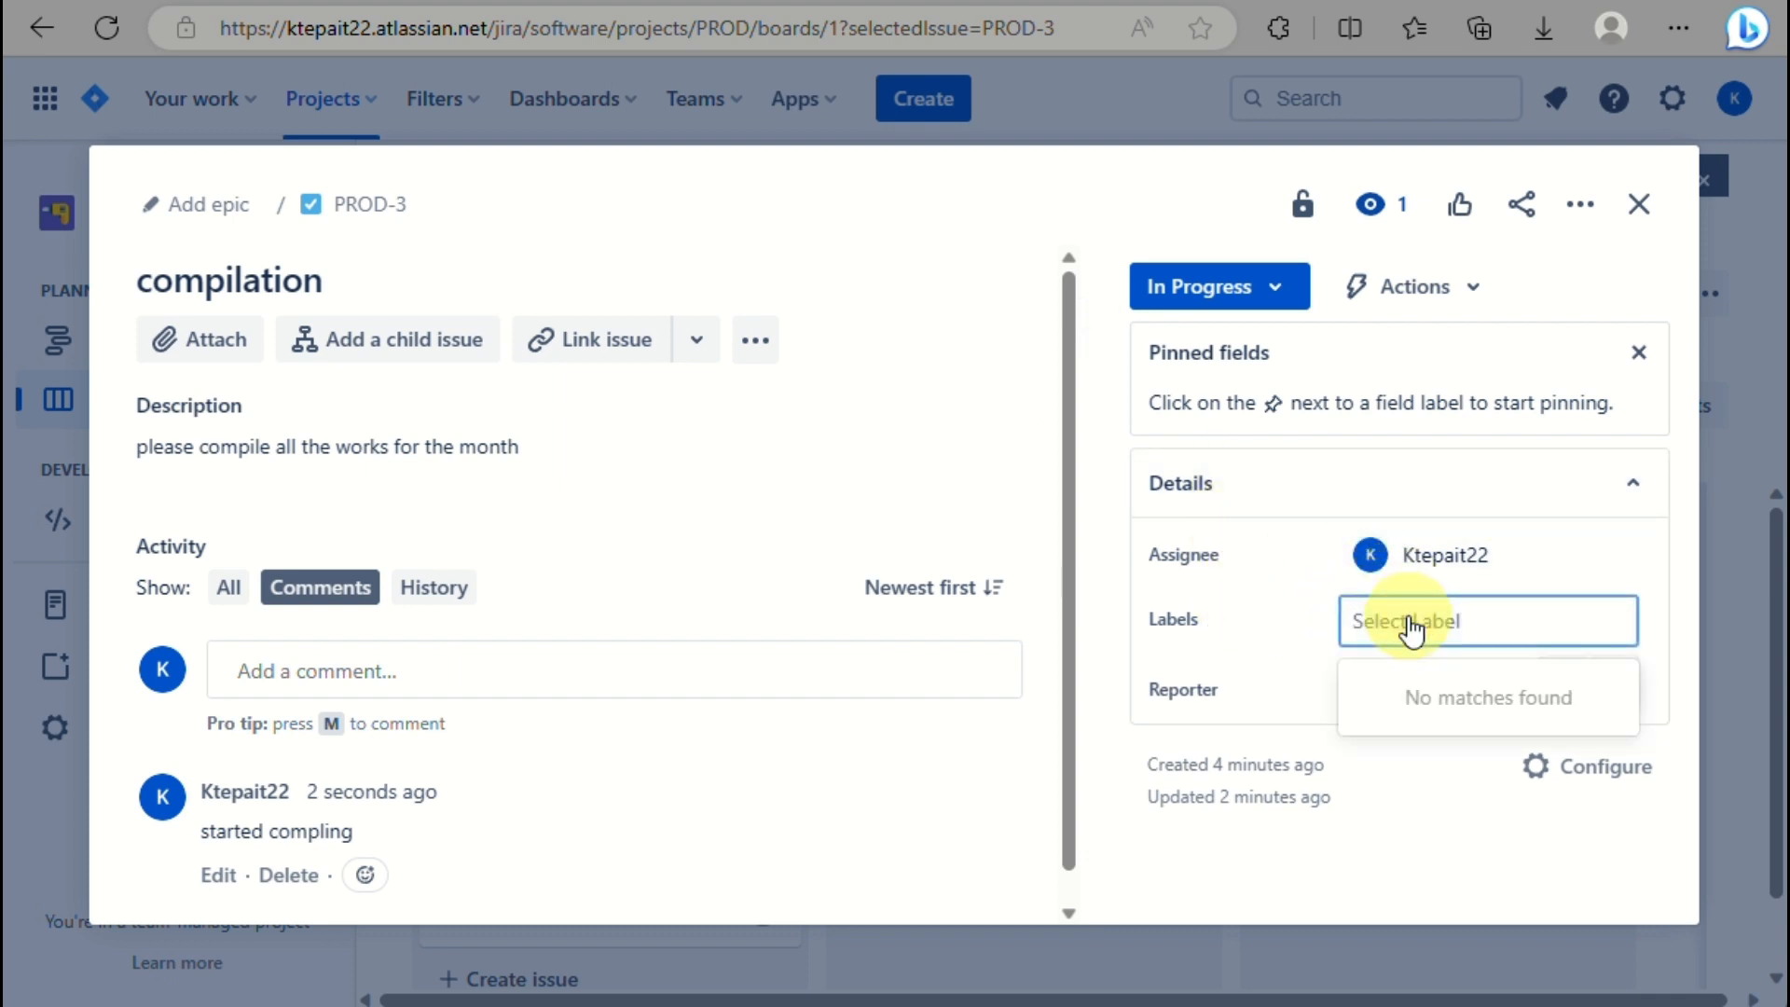
{"action": "type", "text": "URGENT"}
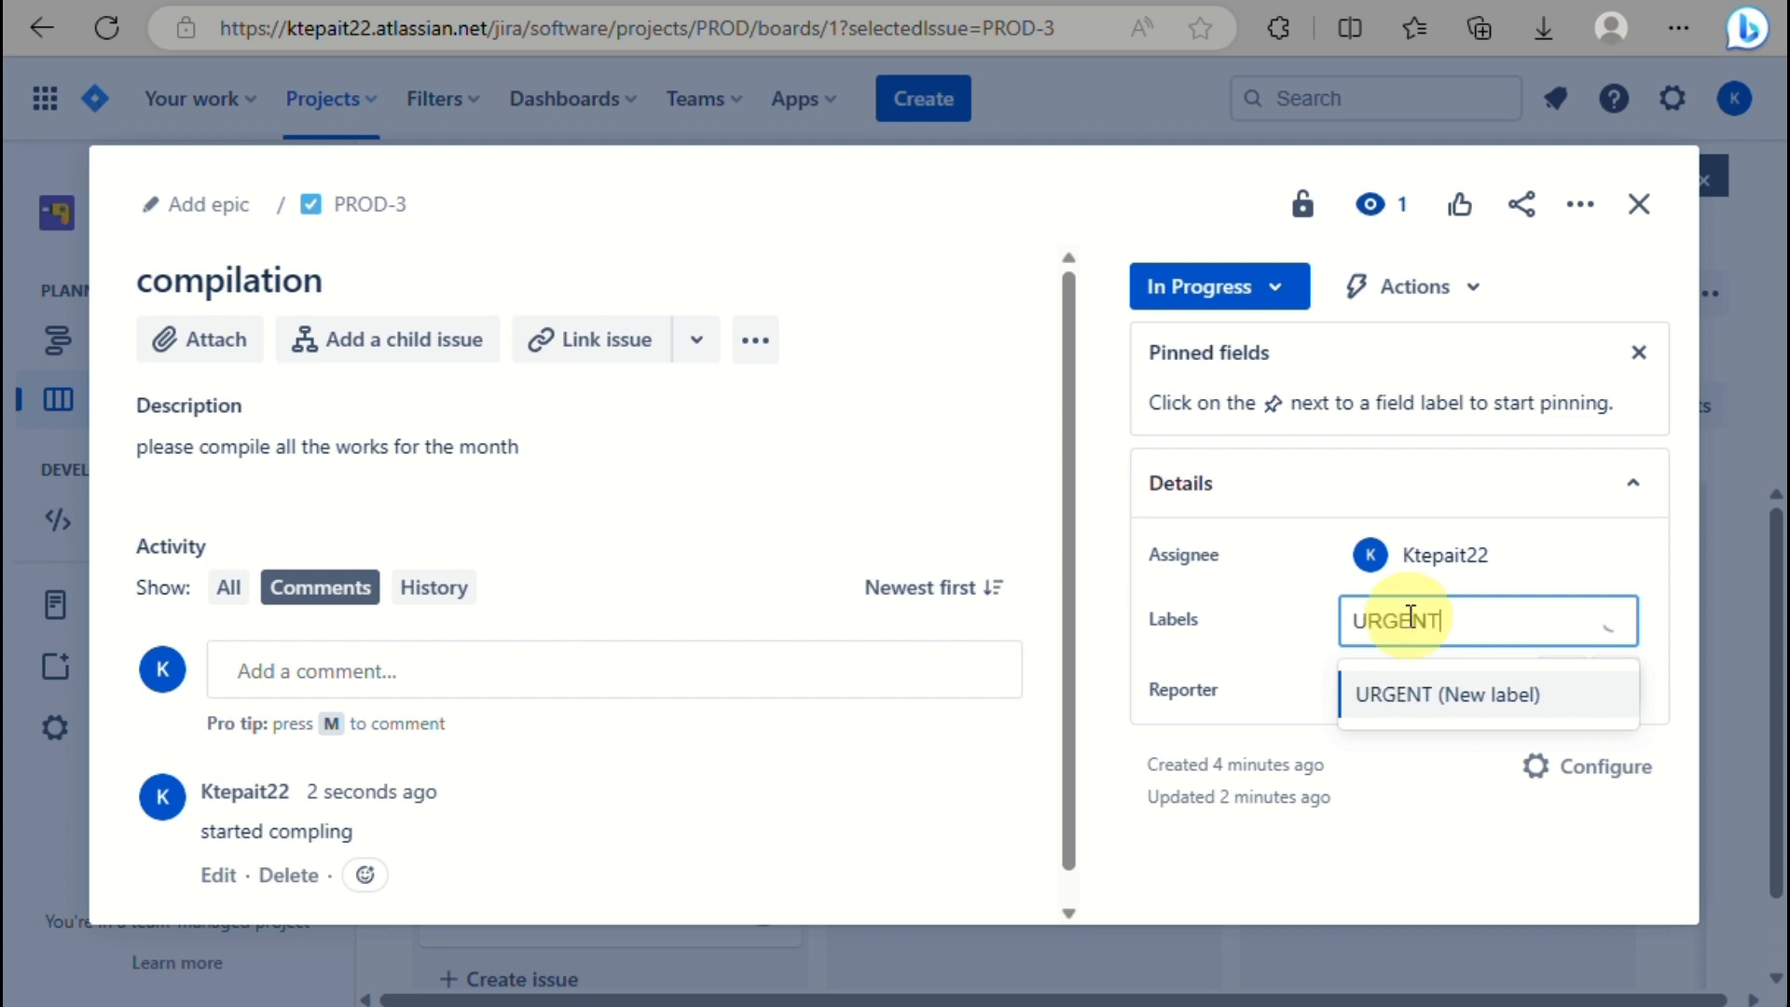
{"action": "left_click", "coordinate": [1445, 695]}
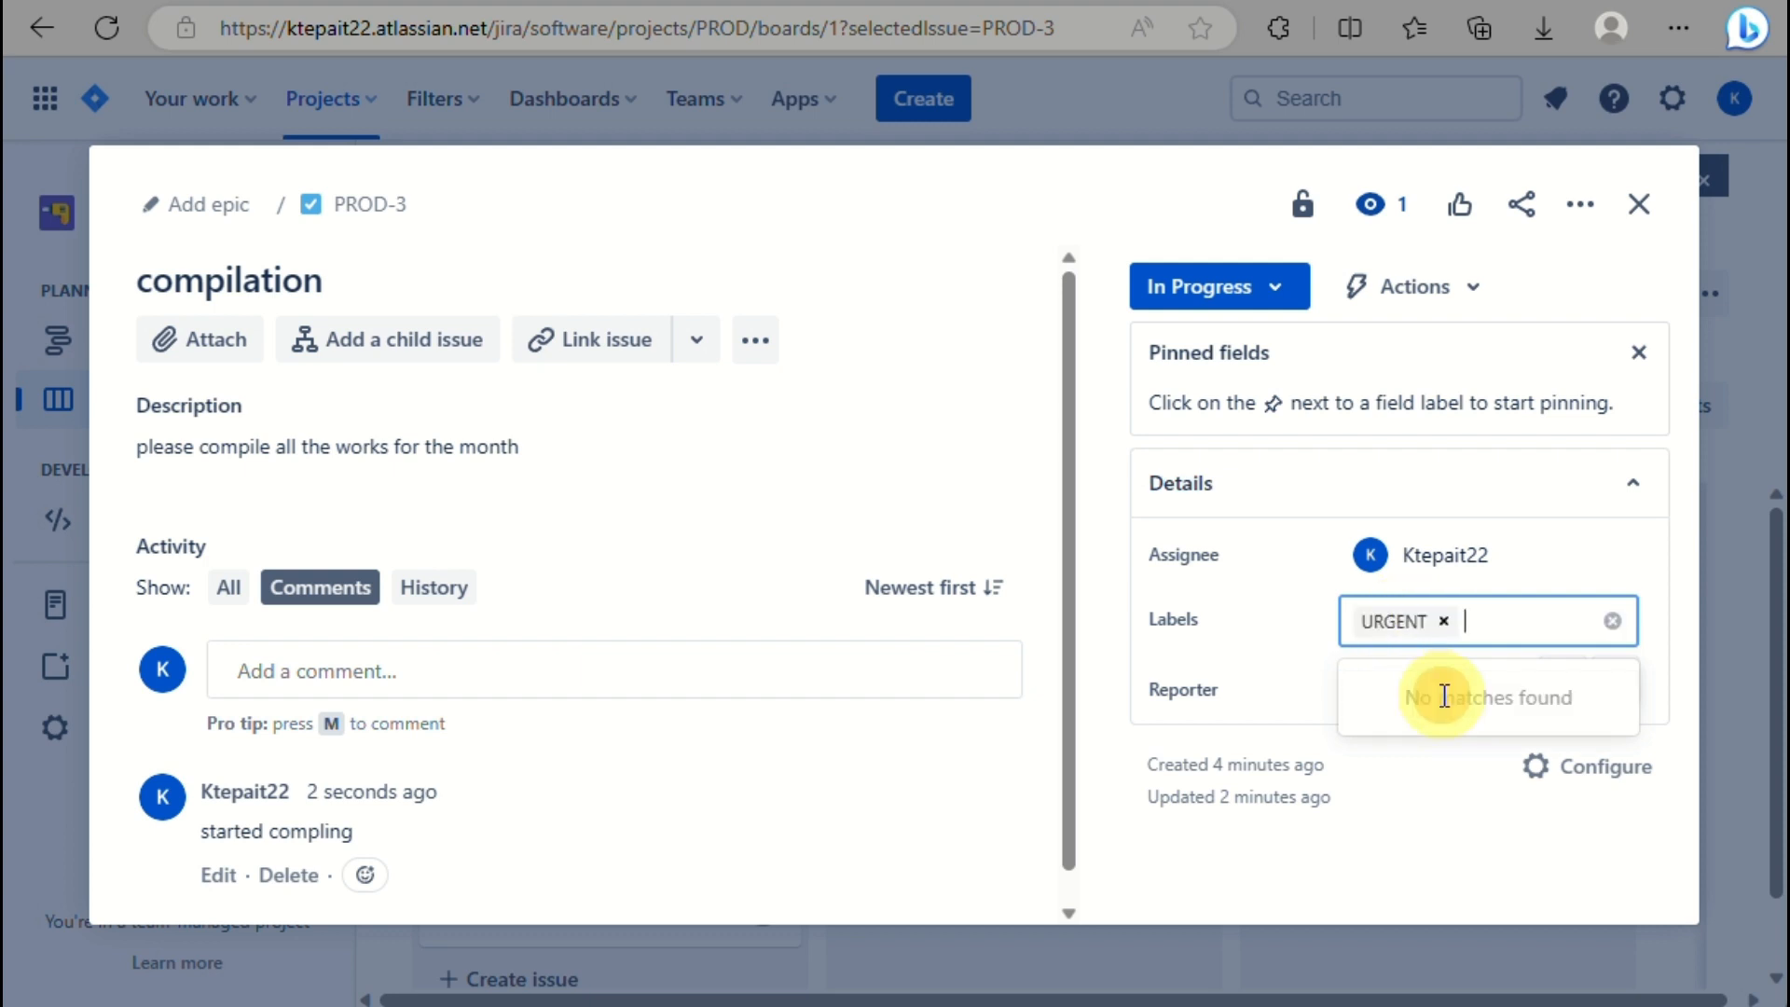
{"action": "left_click", "coordinate": [1429, 821]}
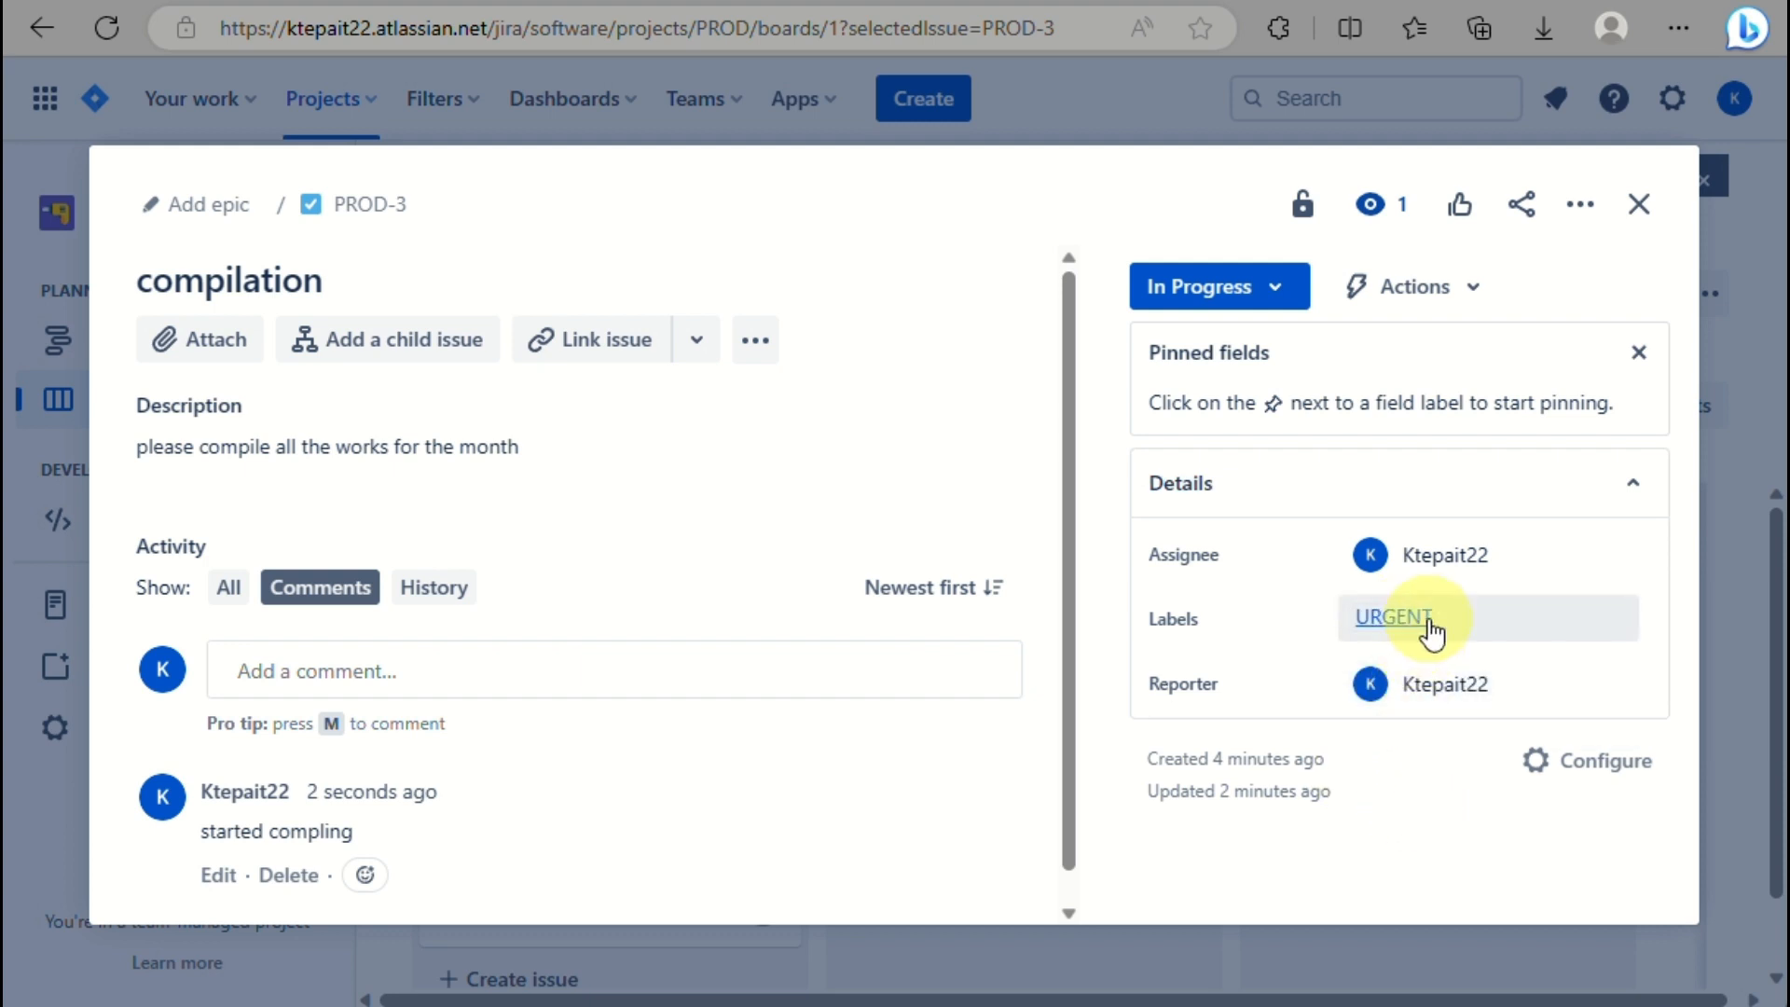
Check who can view the issue, then close it to return to the PROD board.
{"action": "mouse_move", "coordinate": [1427, 670]}
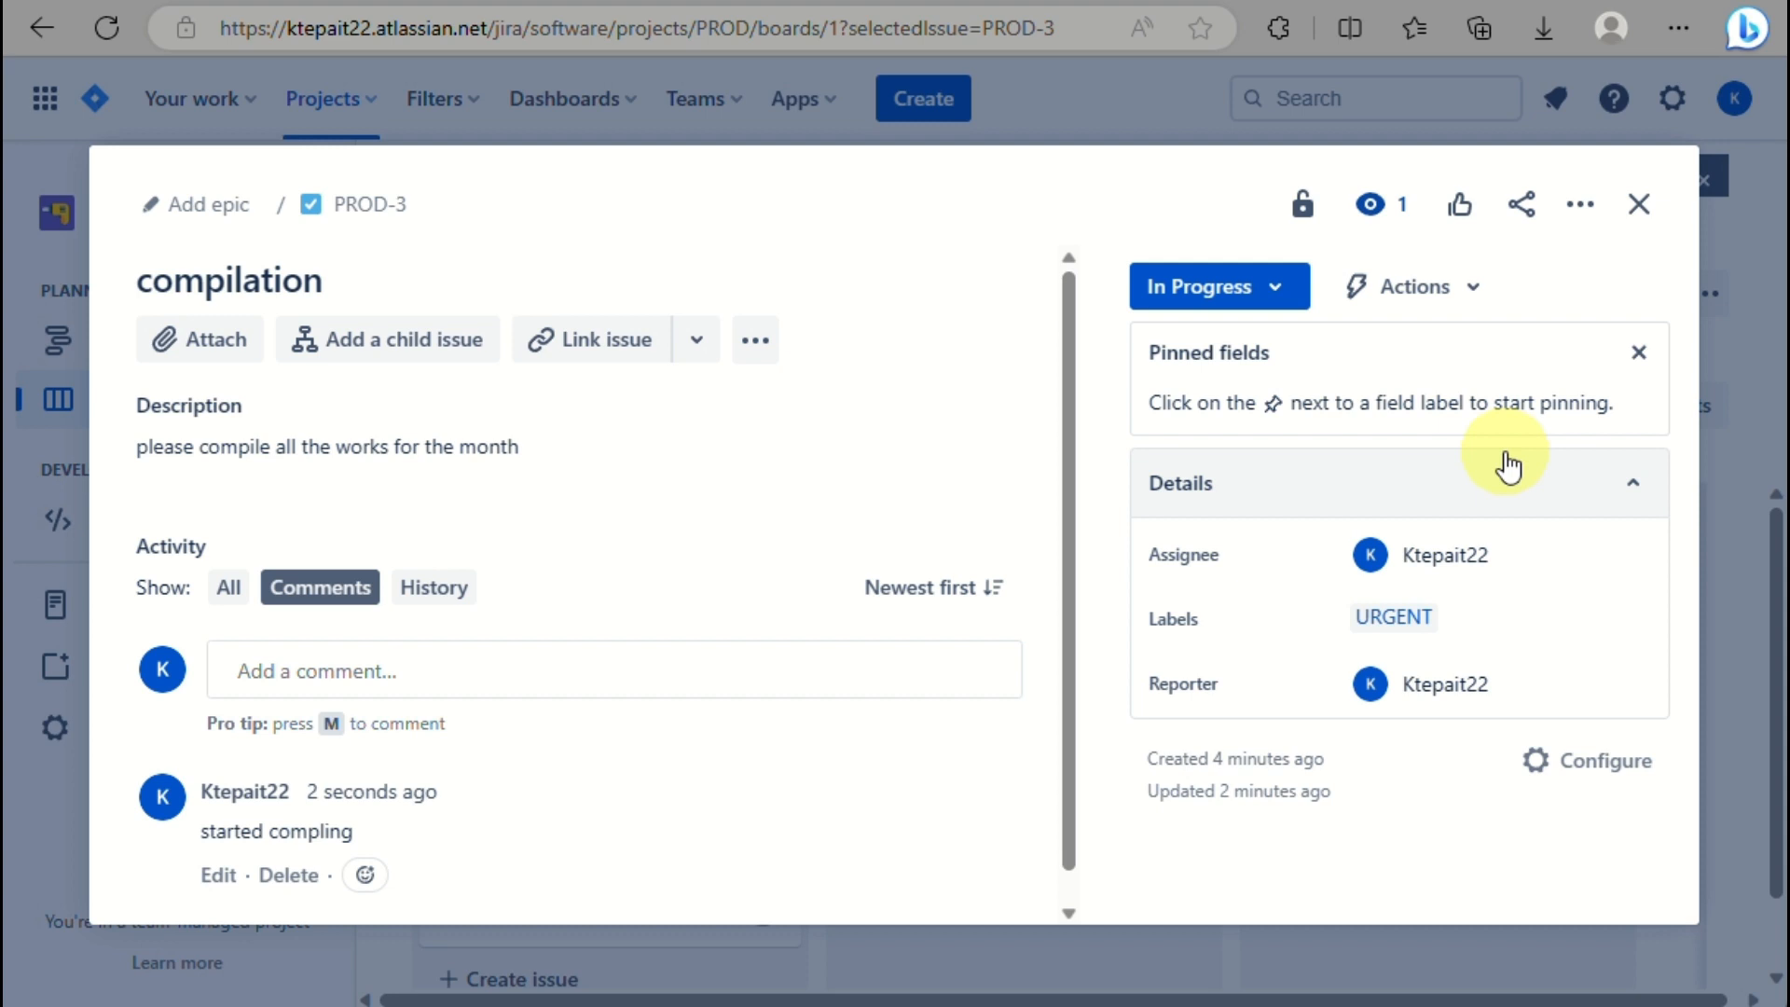
{"action": "left_click", "coordinate": [1303, 205]}
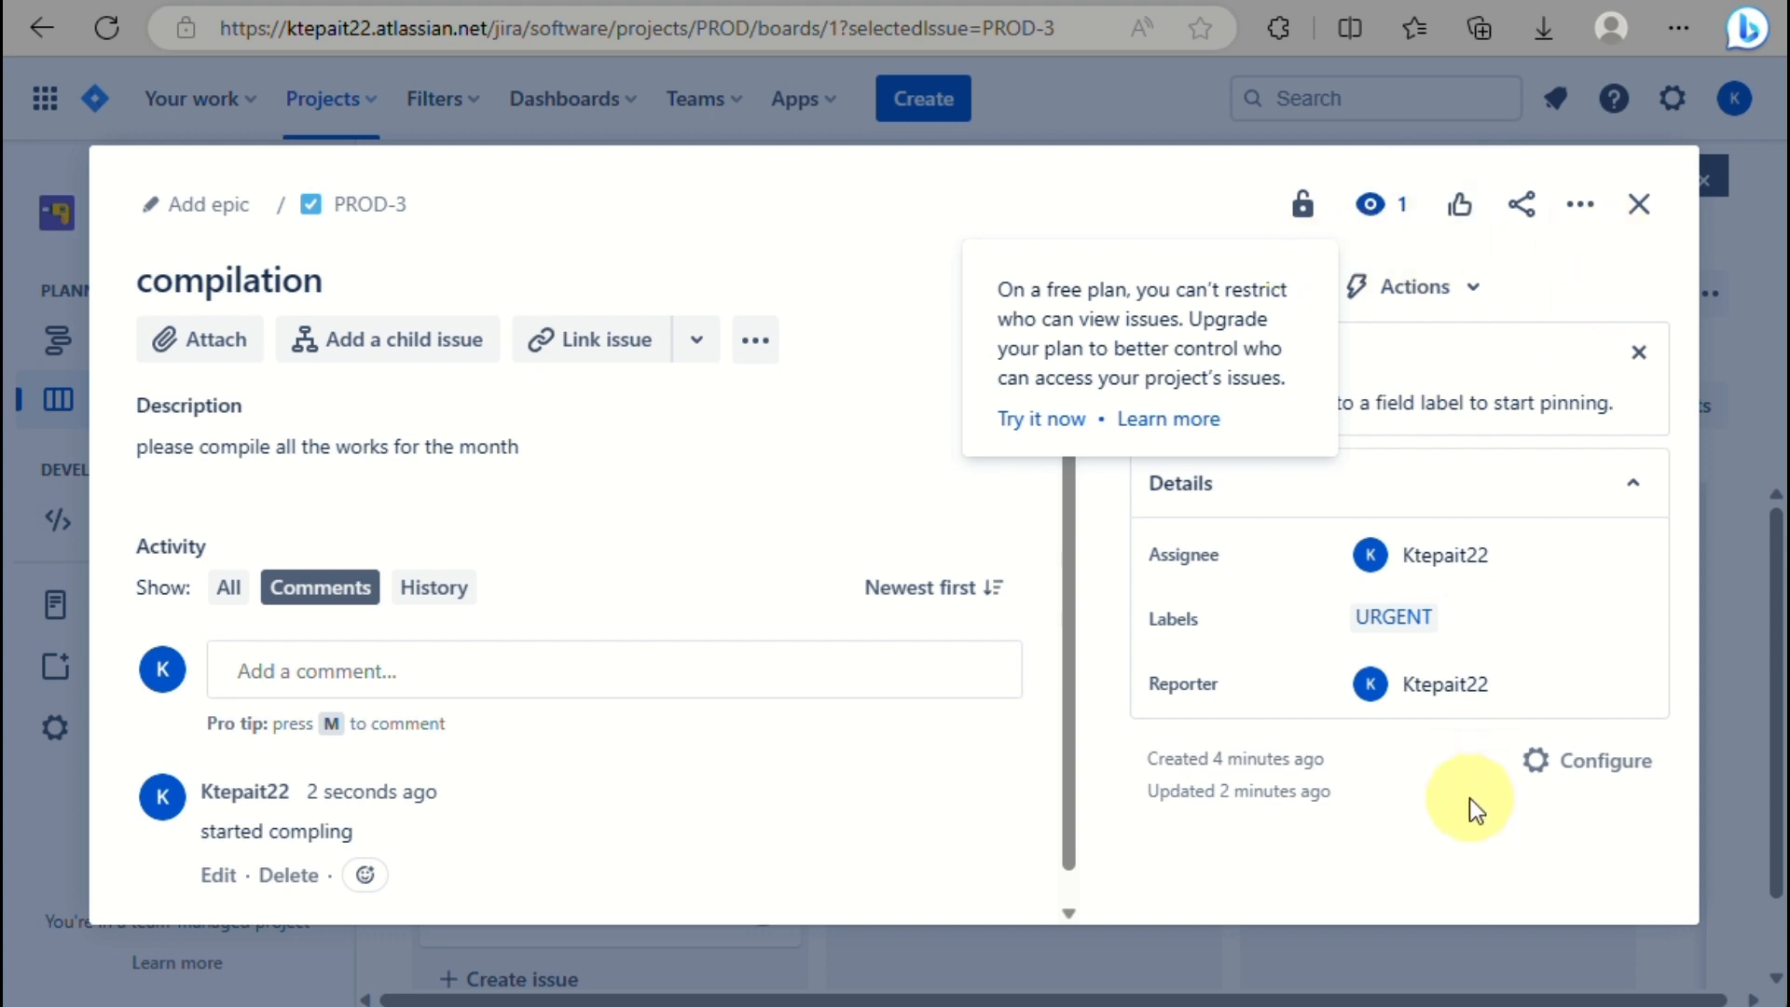
{"action": "scroll", "coordinate": [658, 511], "scroll_direction": "down", "scroll_amount": 1}
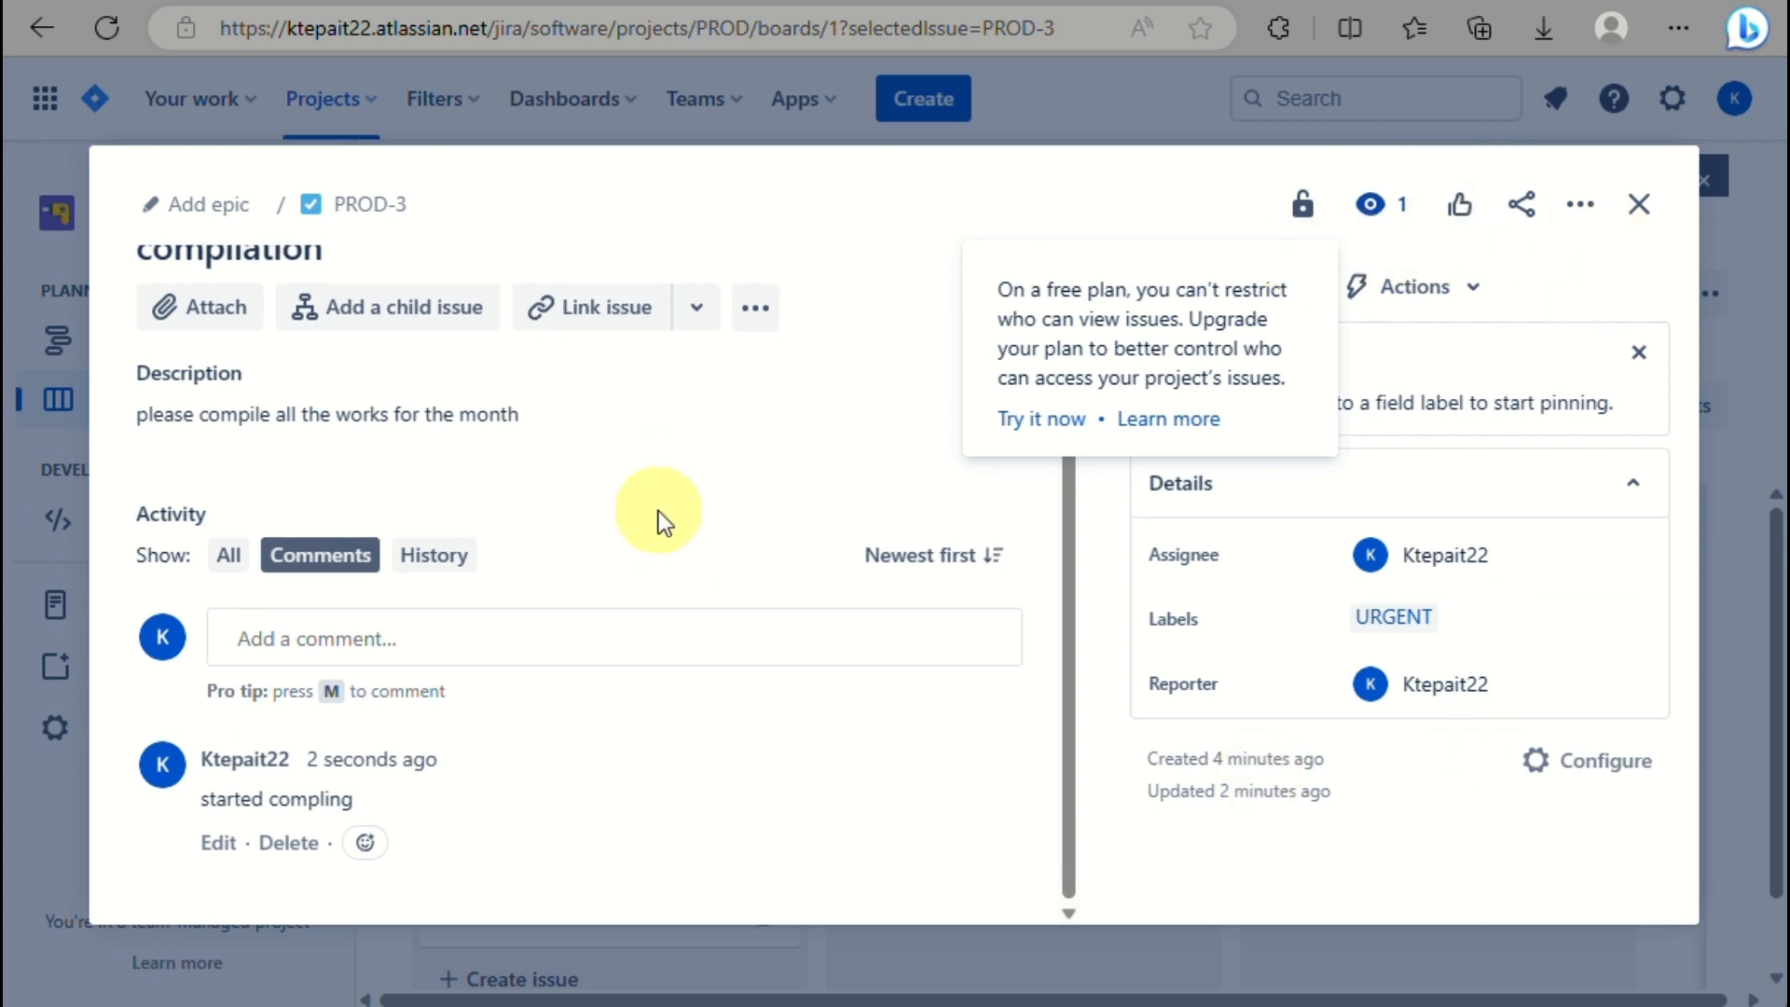
{"action": "scroll", "coordinate": [659, 511], "scroll_direction": "up", "scroll_amount": 1}
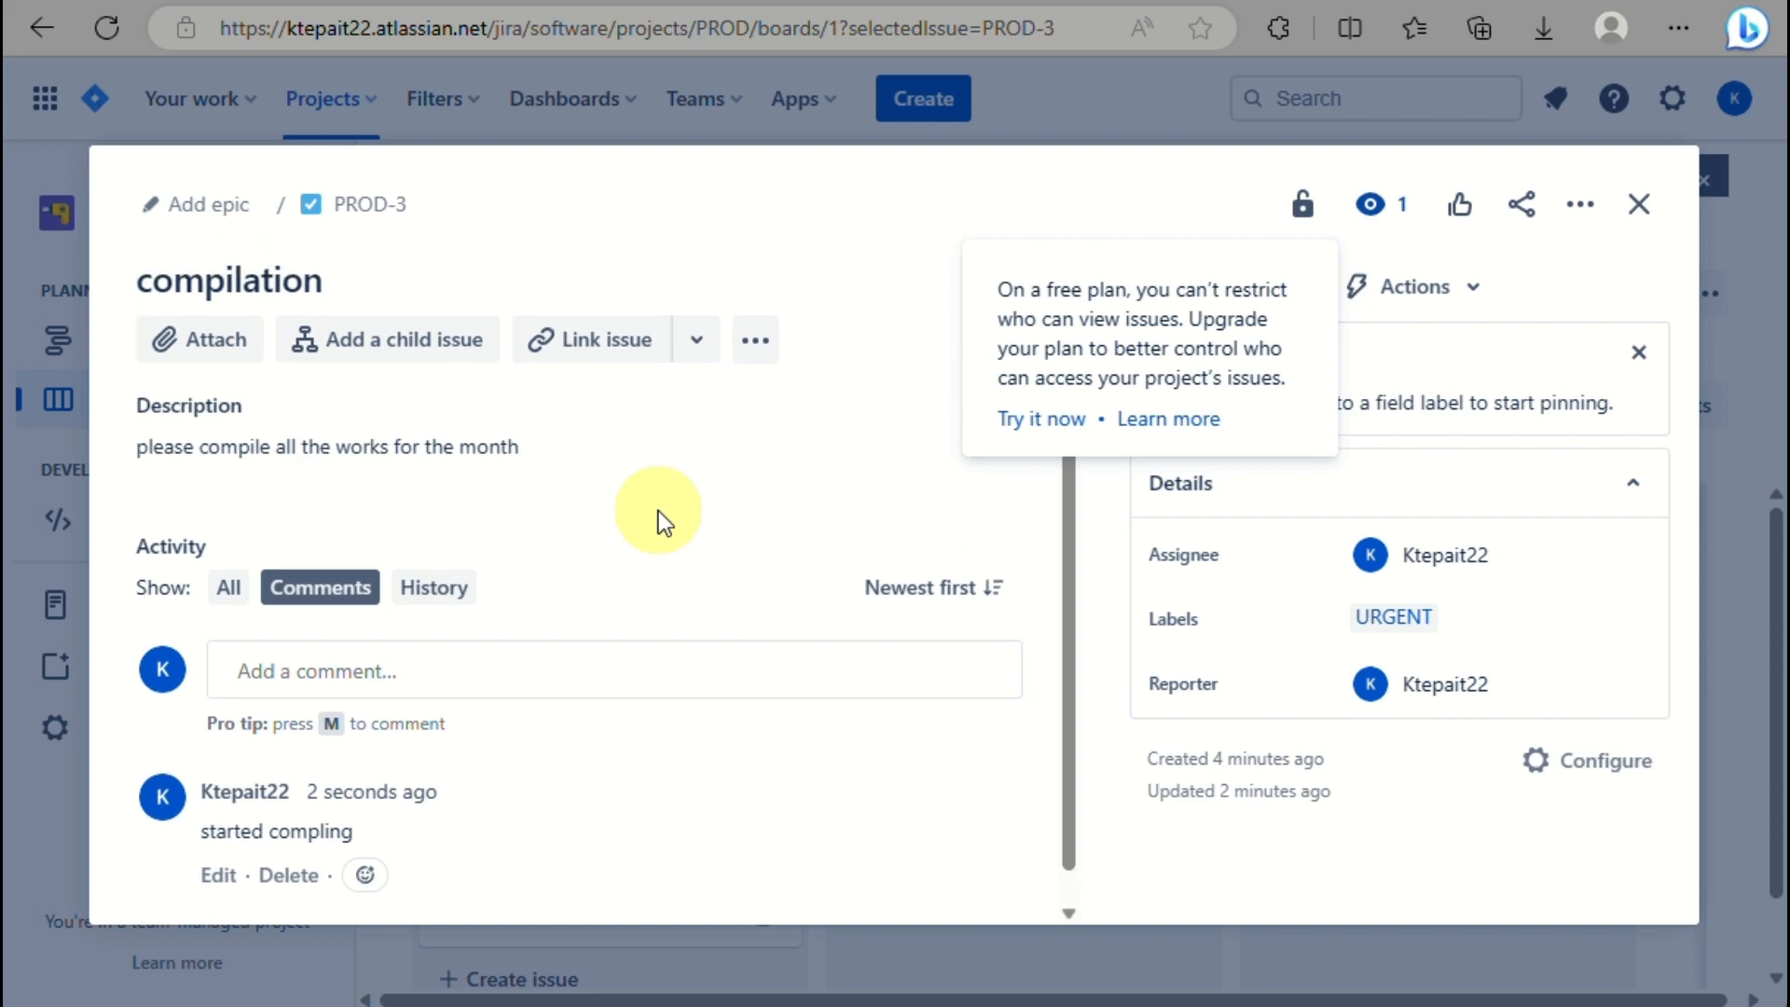
{"action": "left_click", "coordinate": [1639, 204]}
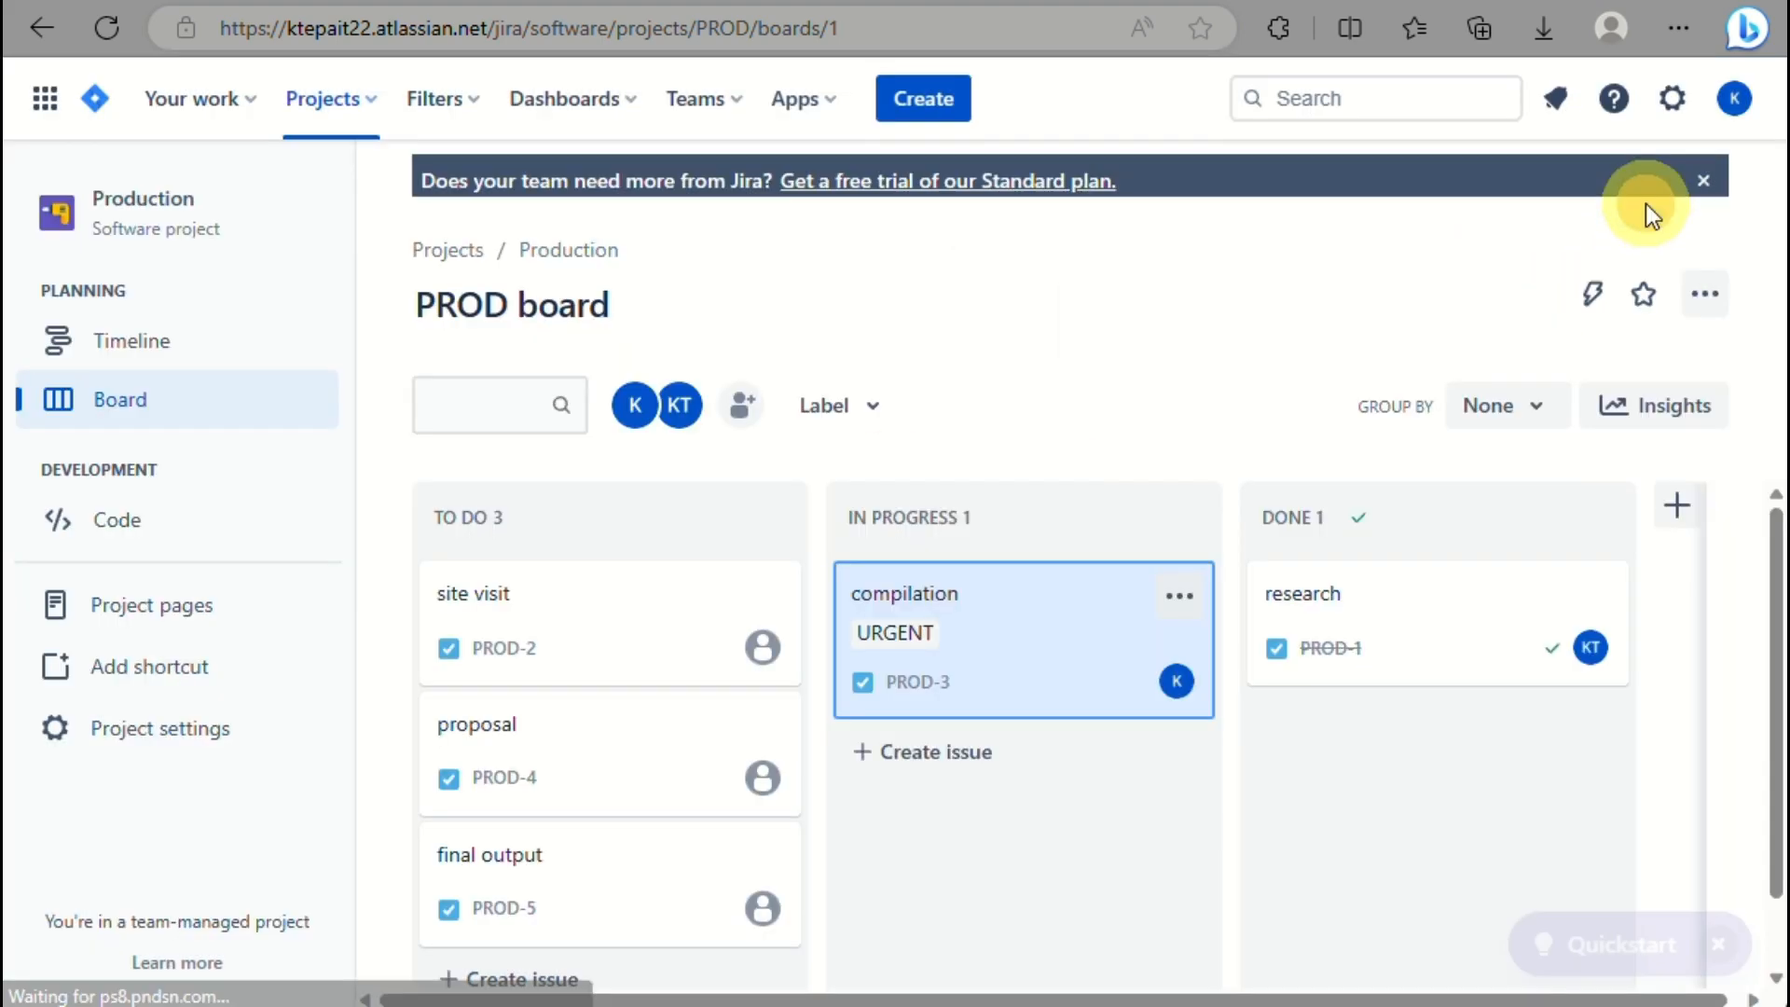
{"action": "left_click", "coordinate": [1021, 634]}
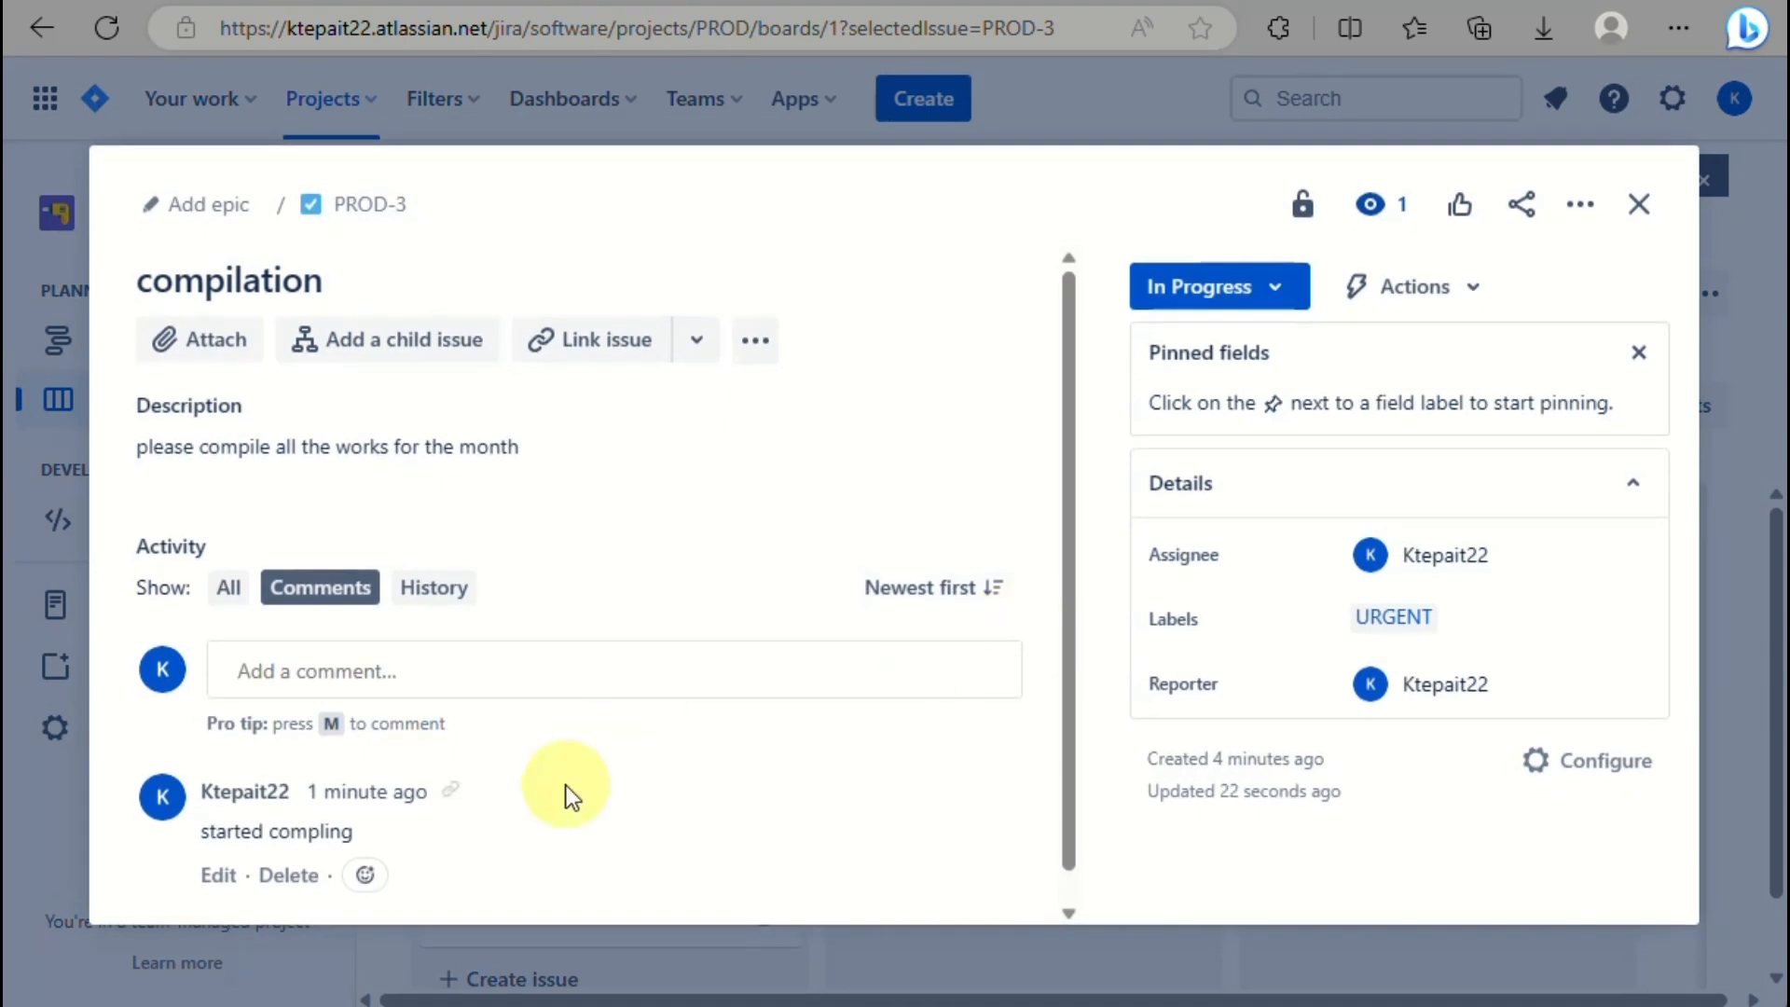
{"action": "scroll", "coordinate": [567, 785], "scroll_direction": "down", "scroll_amount": 1}
{"action": "scroll", "coordinate": [567, 785], "scroll_direction": "up", "scroll_amount": 1}
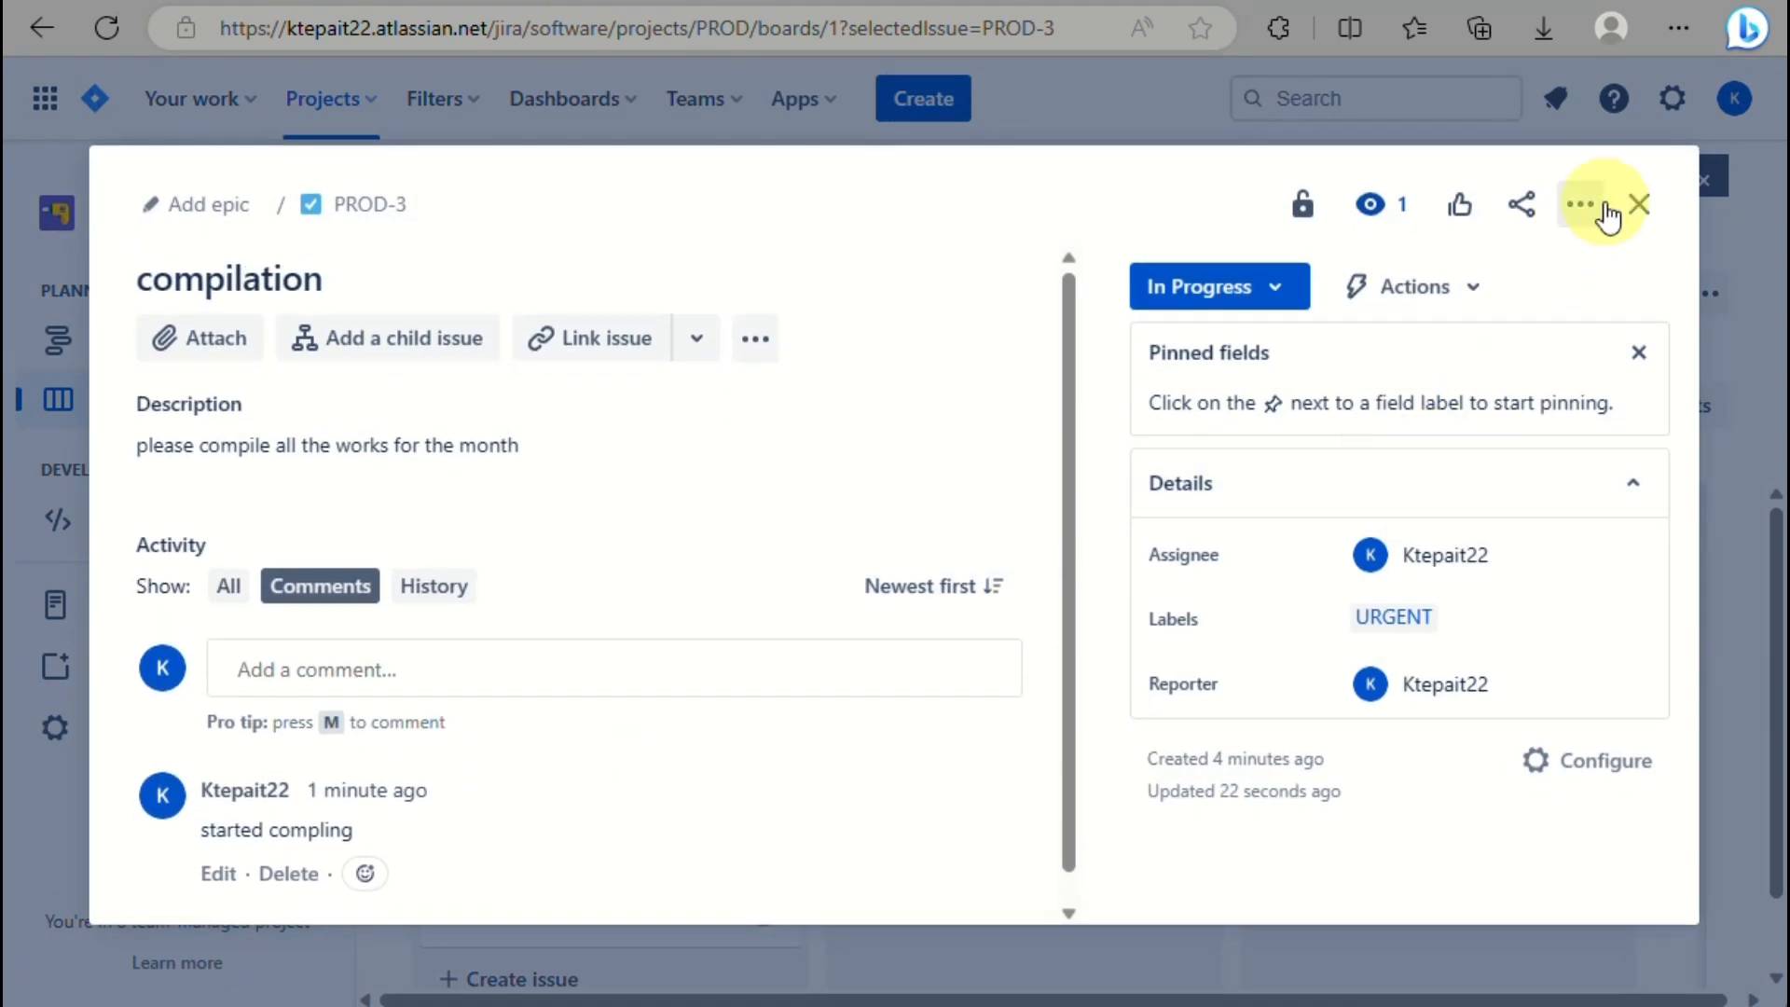
{"action": "left_click", "coordinate": [1508, 220]}
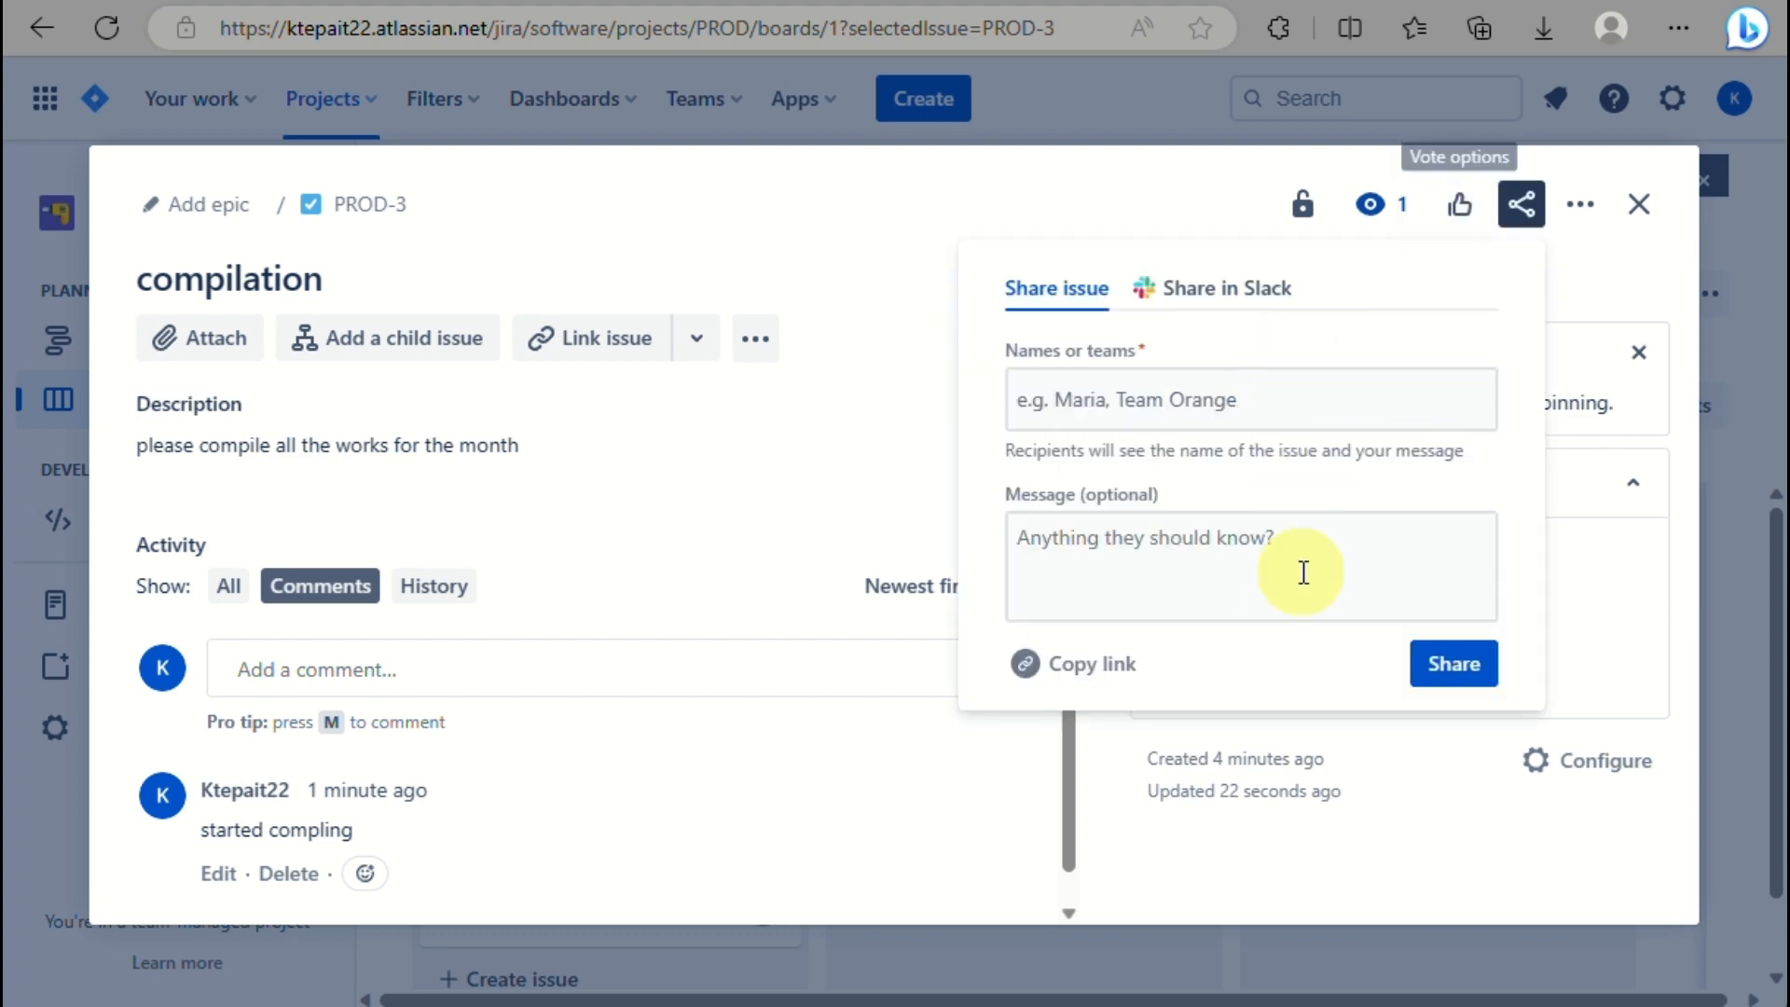
{"action": "left_click", "coordinate": [1593, 207]}
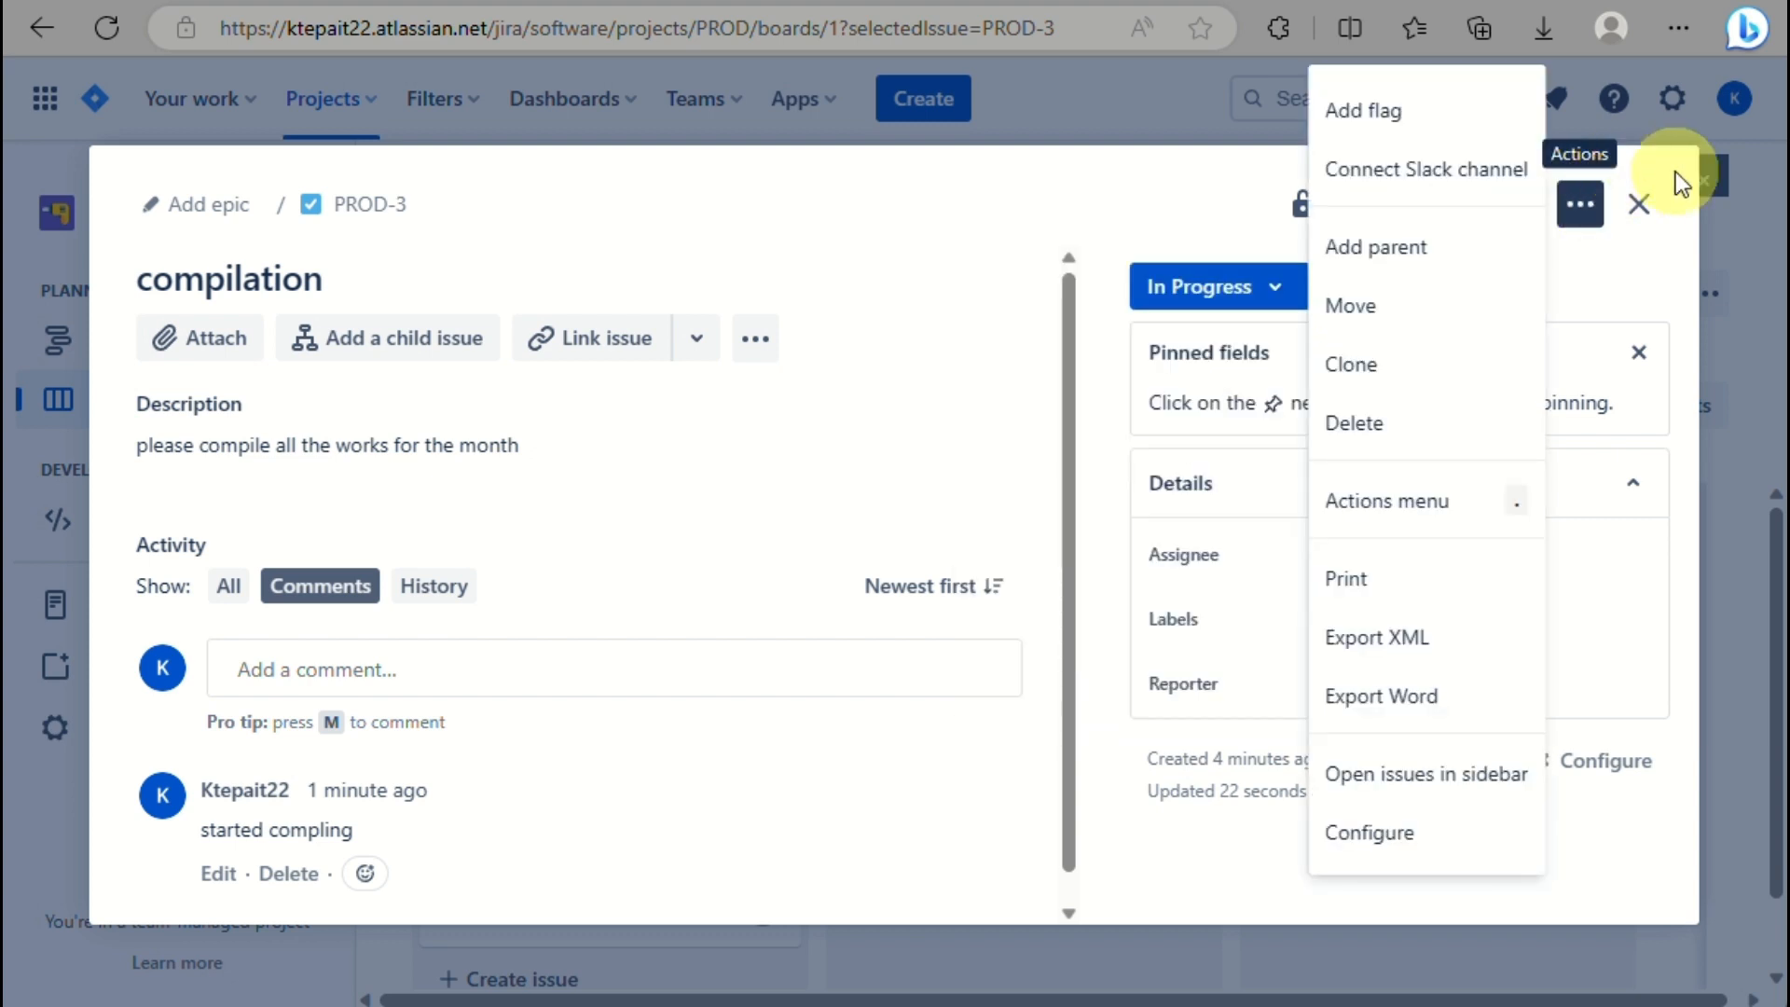
{"action": "left_click", "coordinate": [1640, 202]}
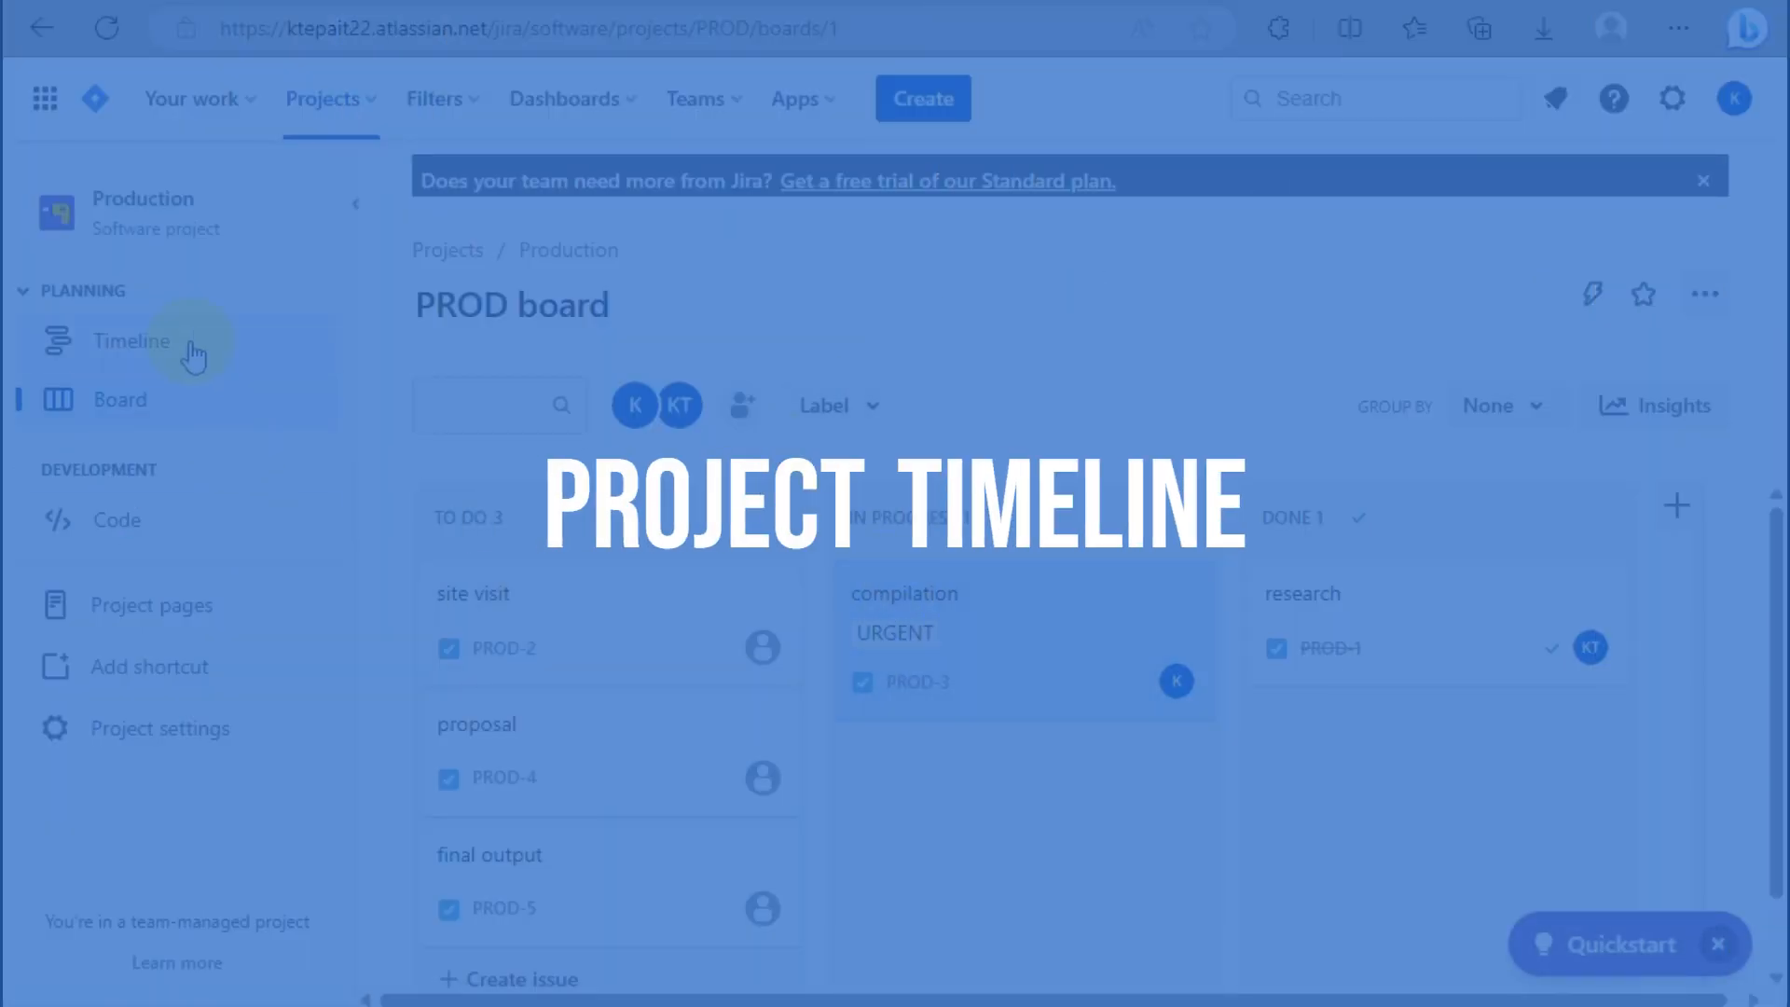
Switch to the Production project Timeline and dismiss the empty new-epic name field.
{"action": "scroll", "coordinate": [58, 338], "scroll_direction": "up", "scroll_amount": 5}
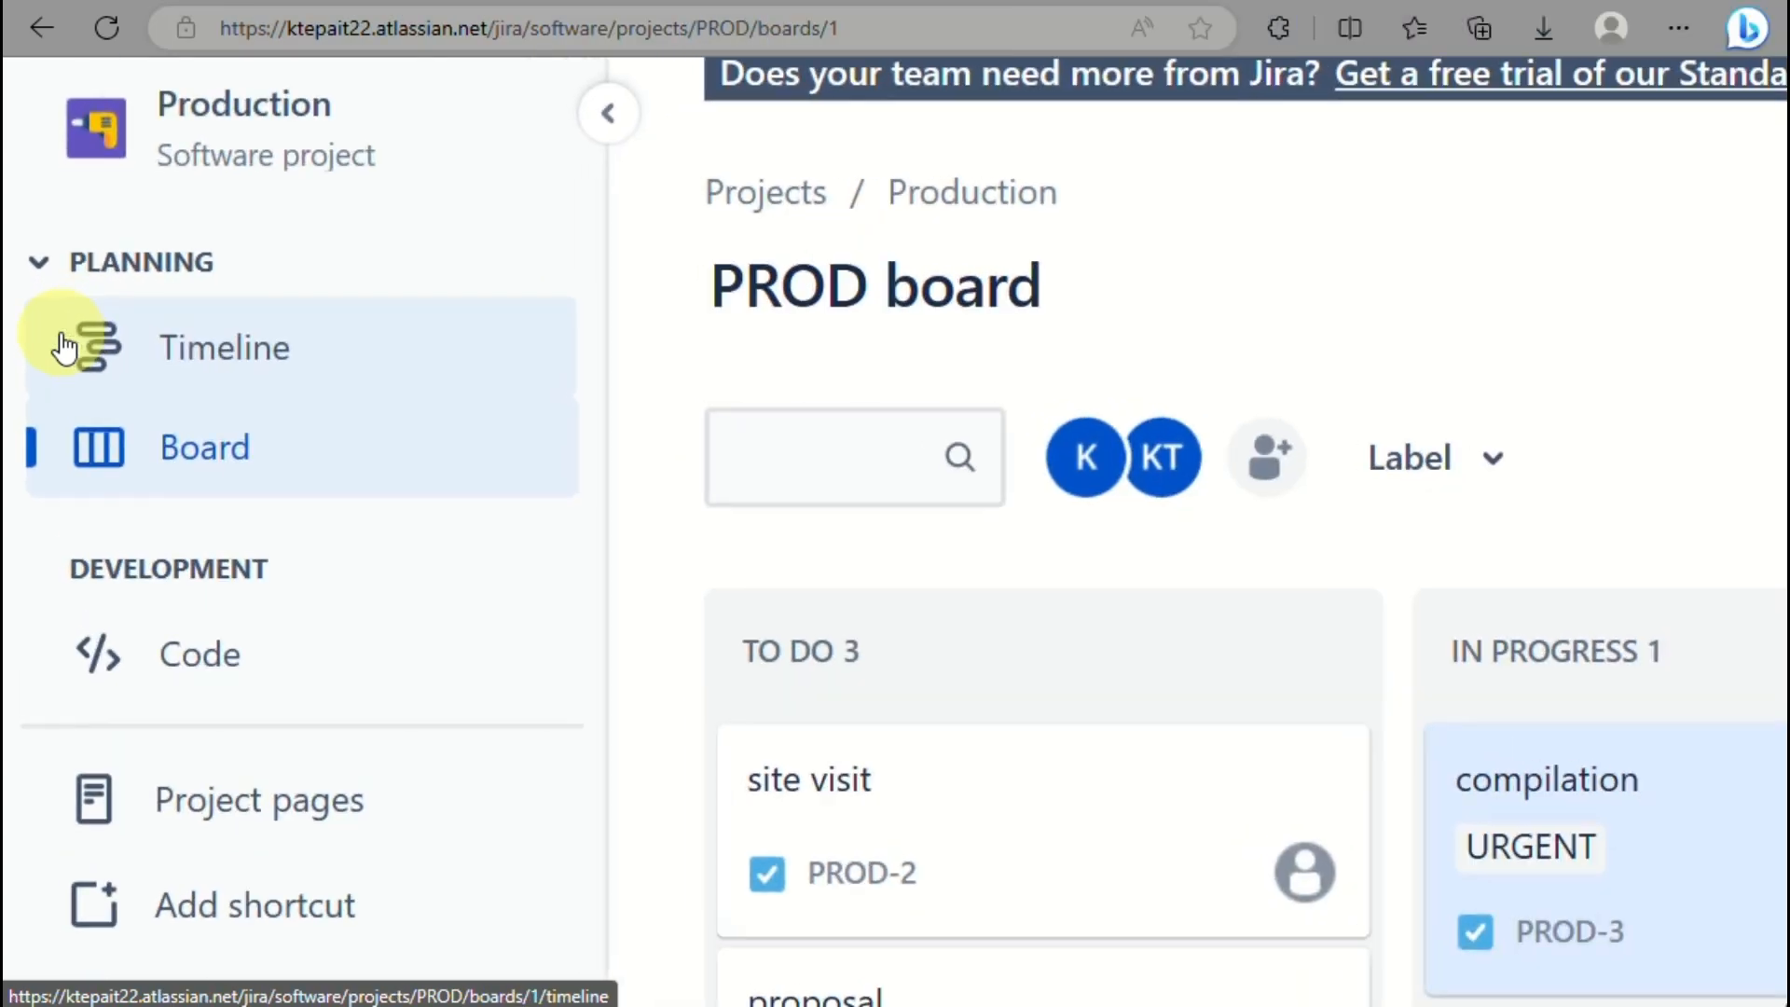
{"action": "left_click", "coordinate": [228, 362]}
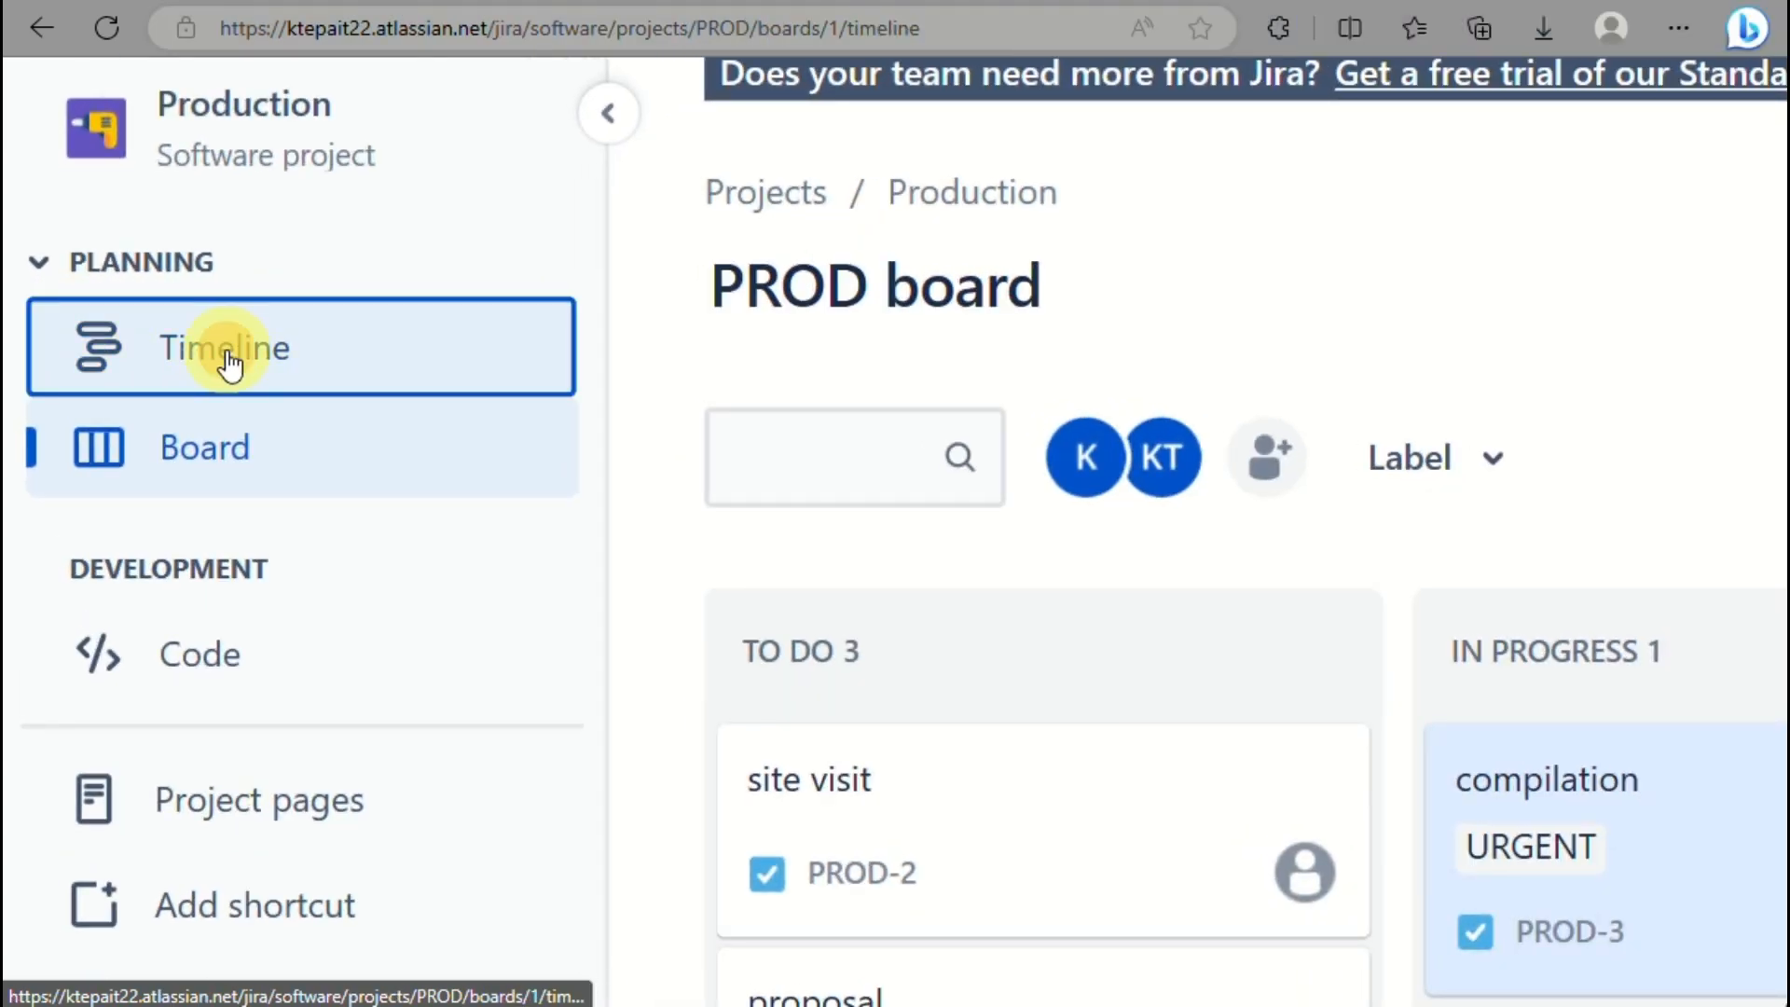
{"action": "scroll", "coordinate": [228, 362], "scroll_direction": "down", "scroll_amount": 5}
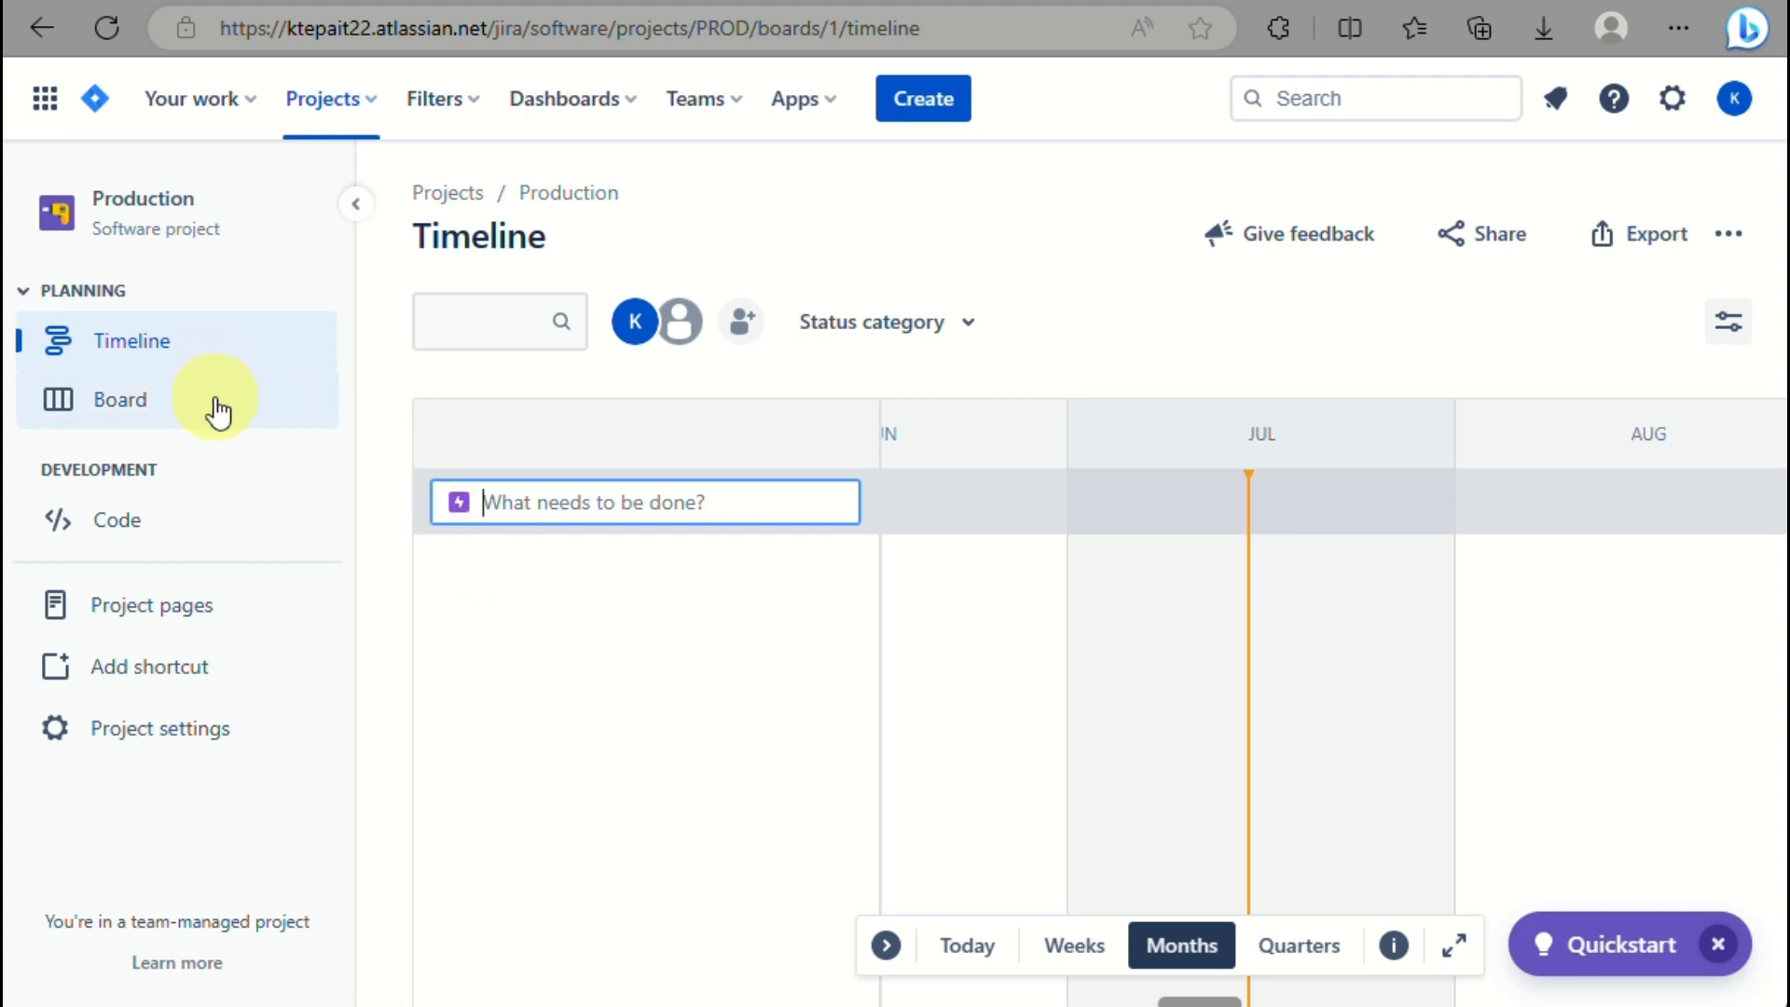
{"action": "left_click", "coordinate": [241, 369]}
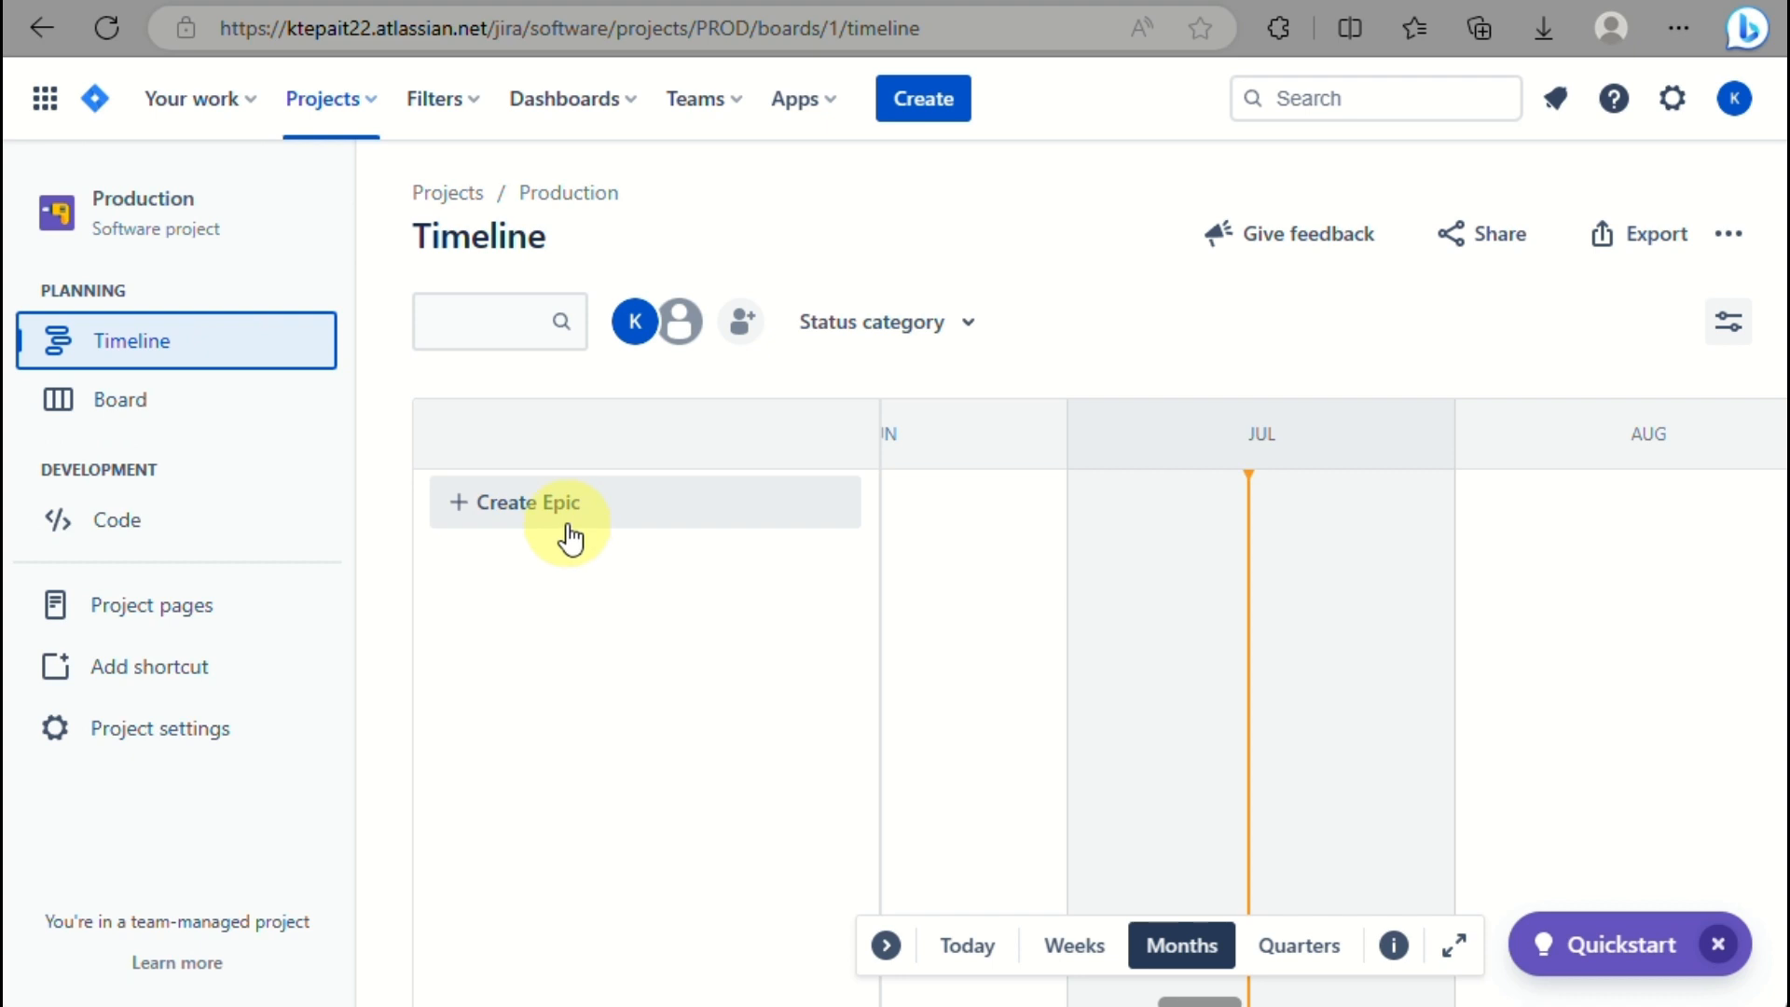
Scroll the timeline chart across months and start a new epic entry.
{"action": "scroll", "coordinate": [887, 673], "scroll_direction": "right", "scroll_amount": 7}
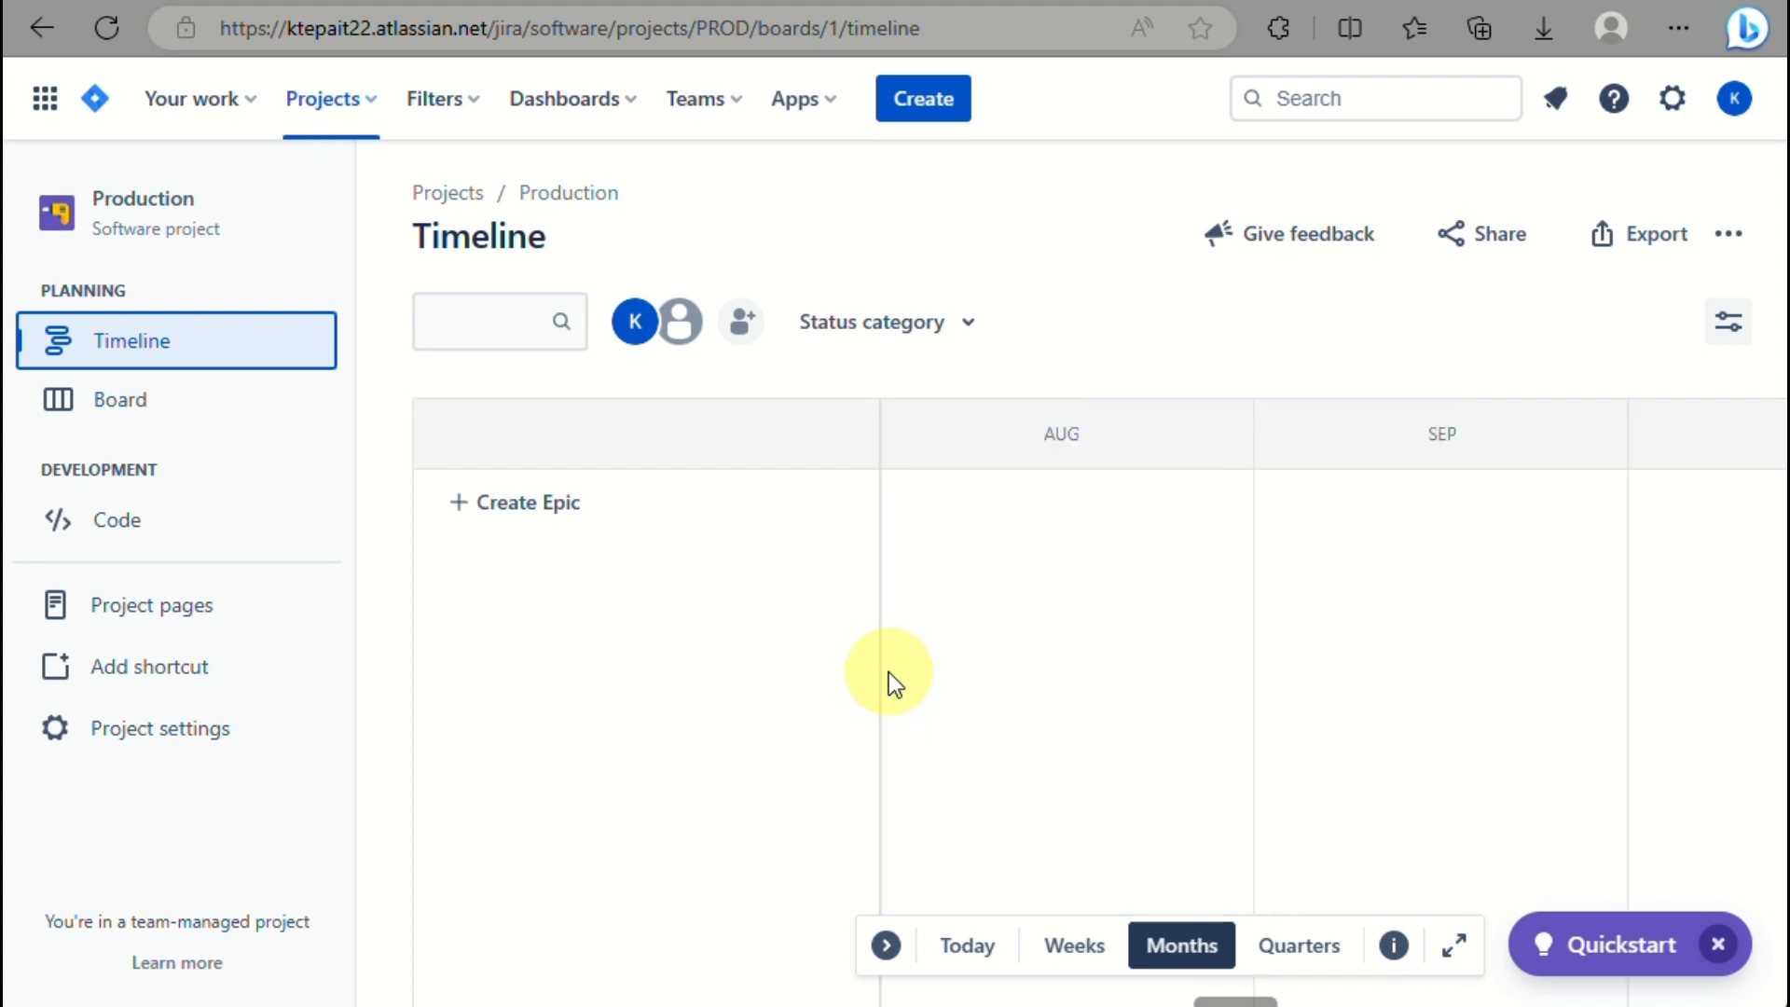
{"action": "scroll", "coordinate": [888, 674], "scroll_direction": "left", "scroll_amount": 10}
{"action": "scroll", "coordinate": [888, 673], "scroll_direction": "right", "scroll_amount": 5}
{"action": "scroll", "coordinate": [888, 674], "scroll_direction": "left", "scroll_amount": 10}
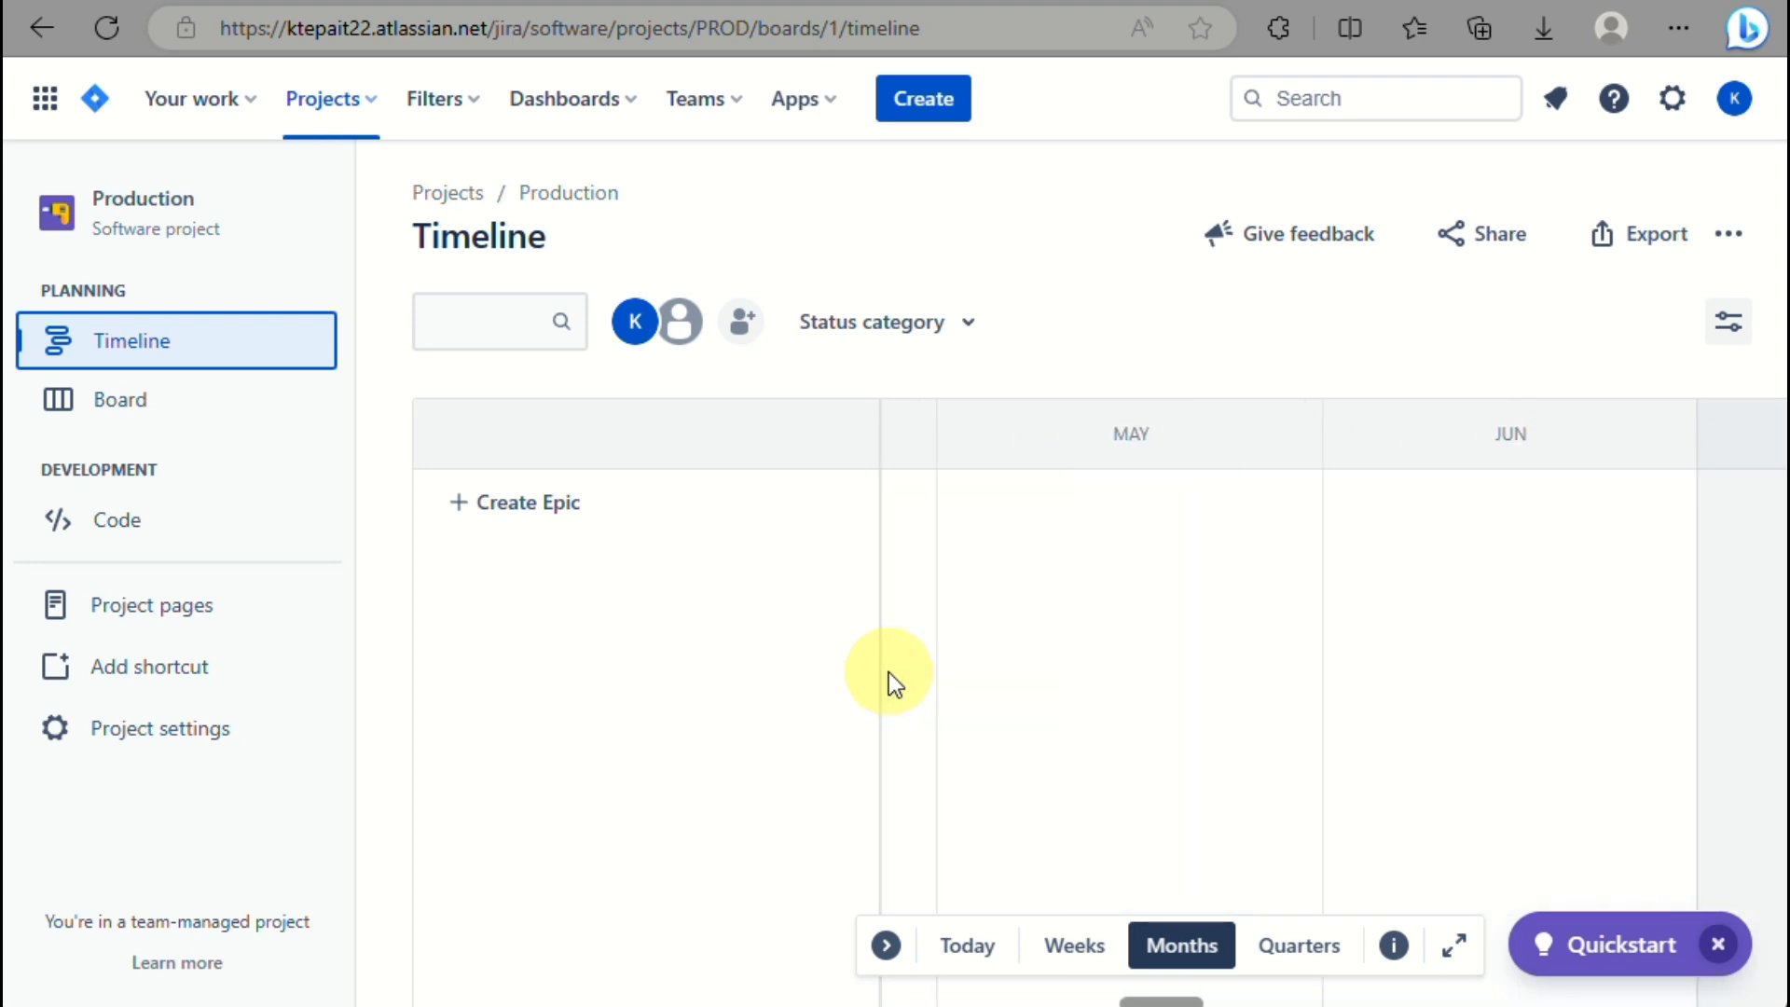
{"action": "left_click", "coordinate": [539, 519]}
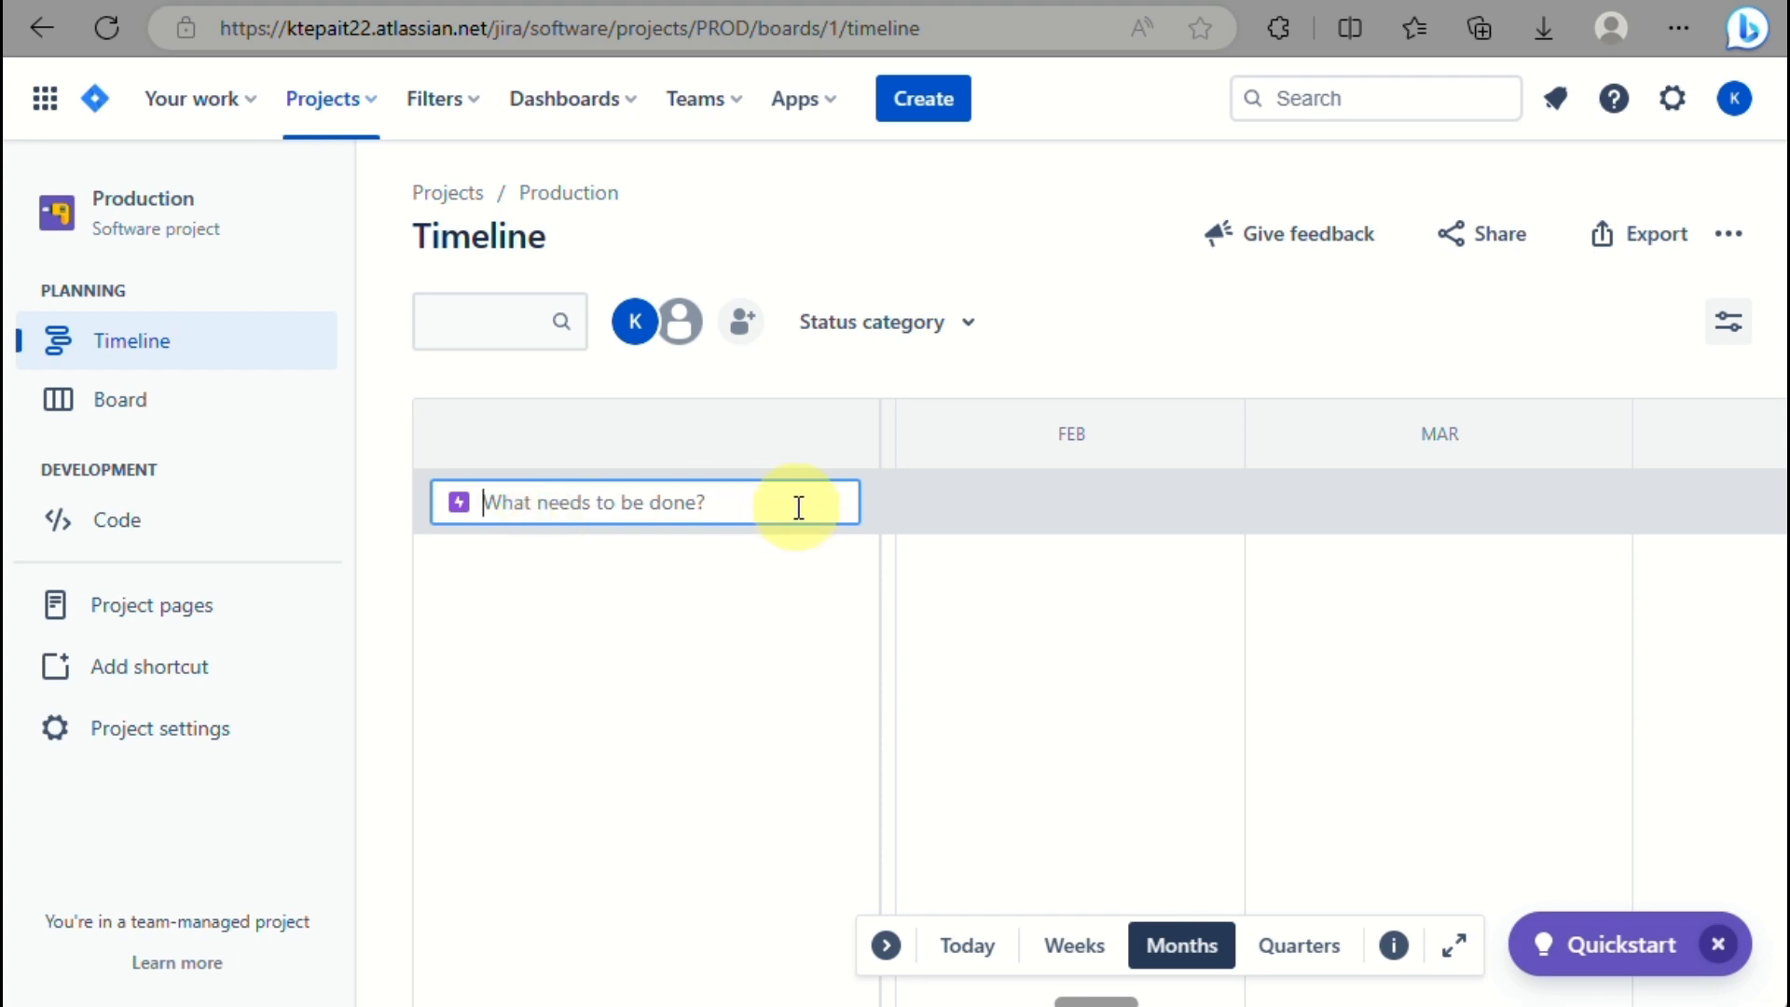
Create the epic 'research asap' as PROD-6 and open its details panel.
{"action": "type", "text": "research as"}
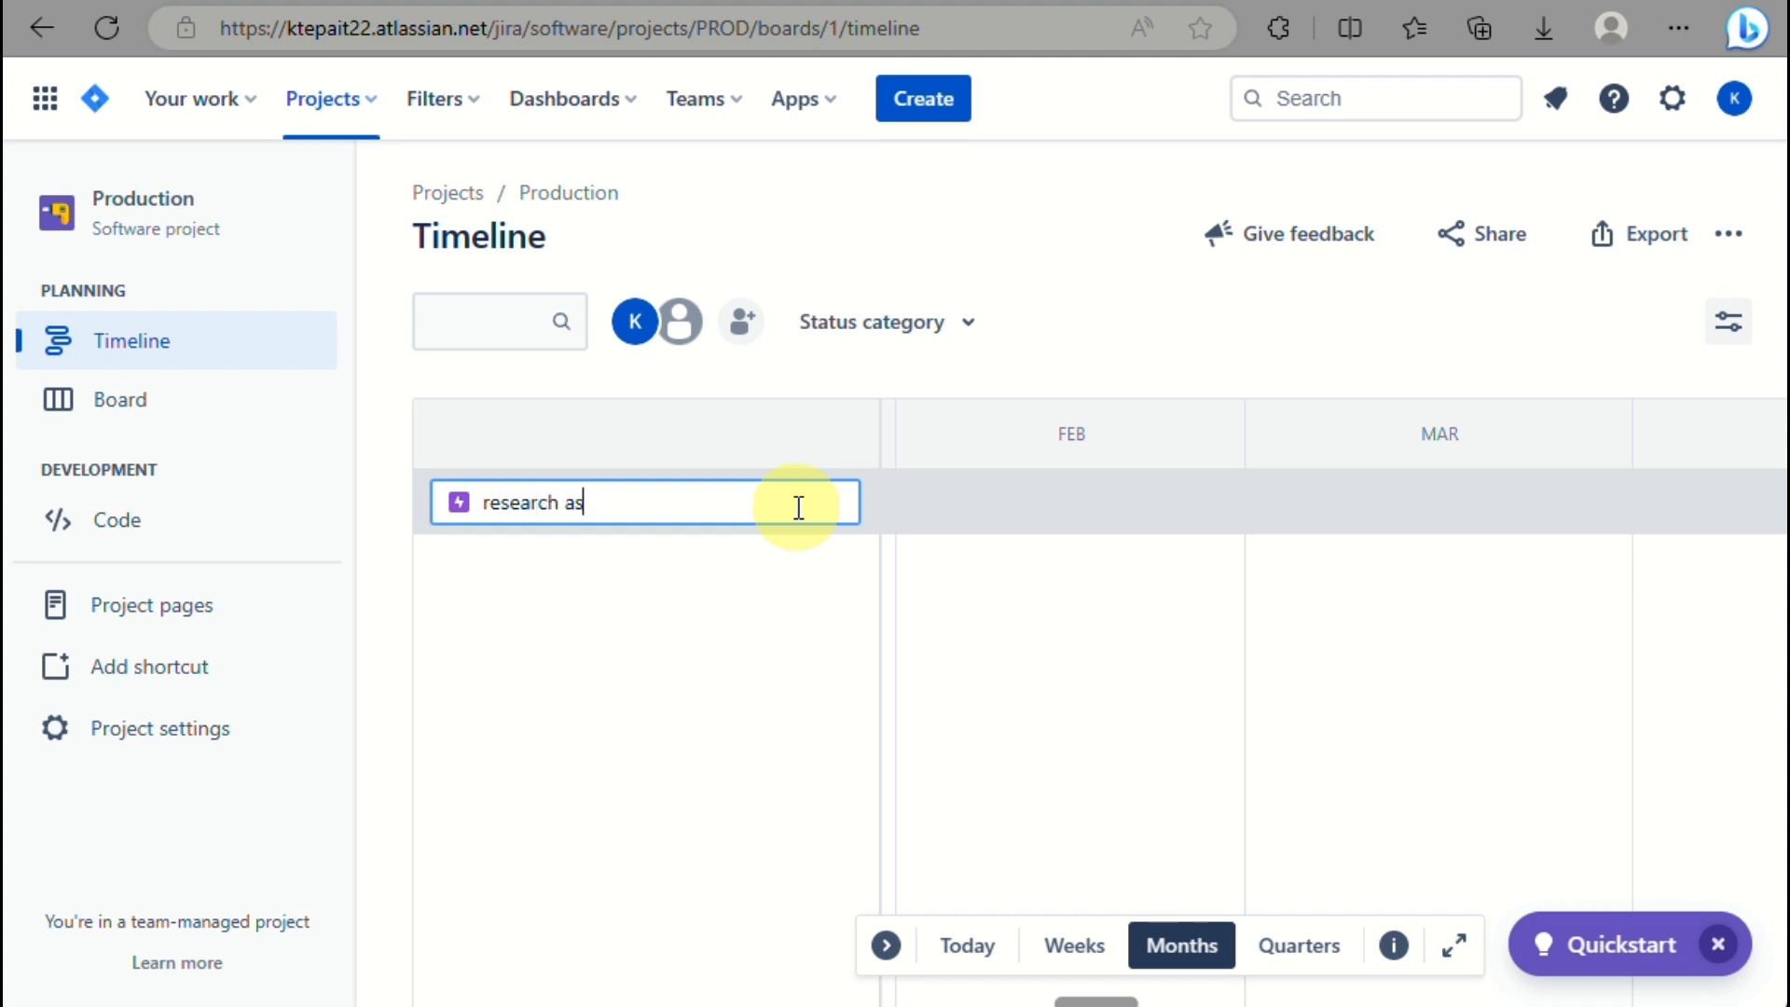
{"action": "type", "text": "ap"}
{"action": "key", "text": "Return"}
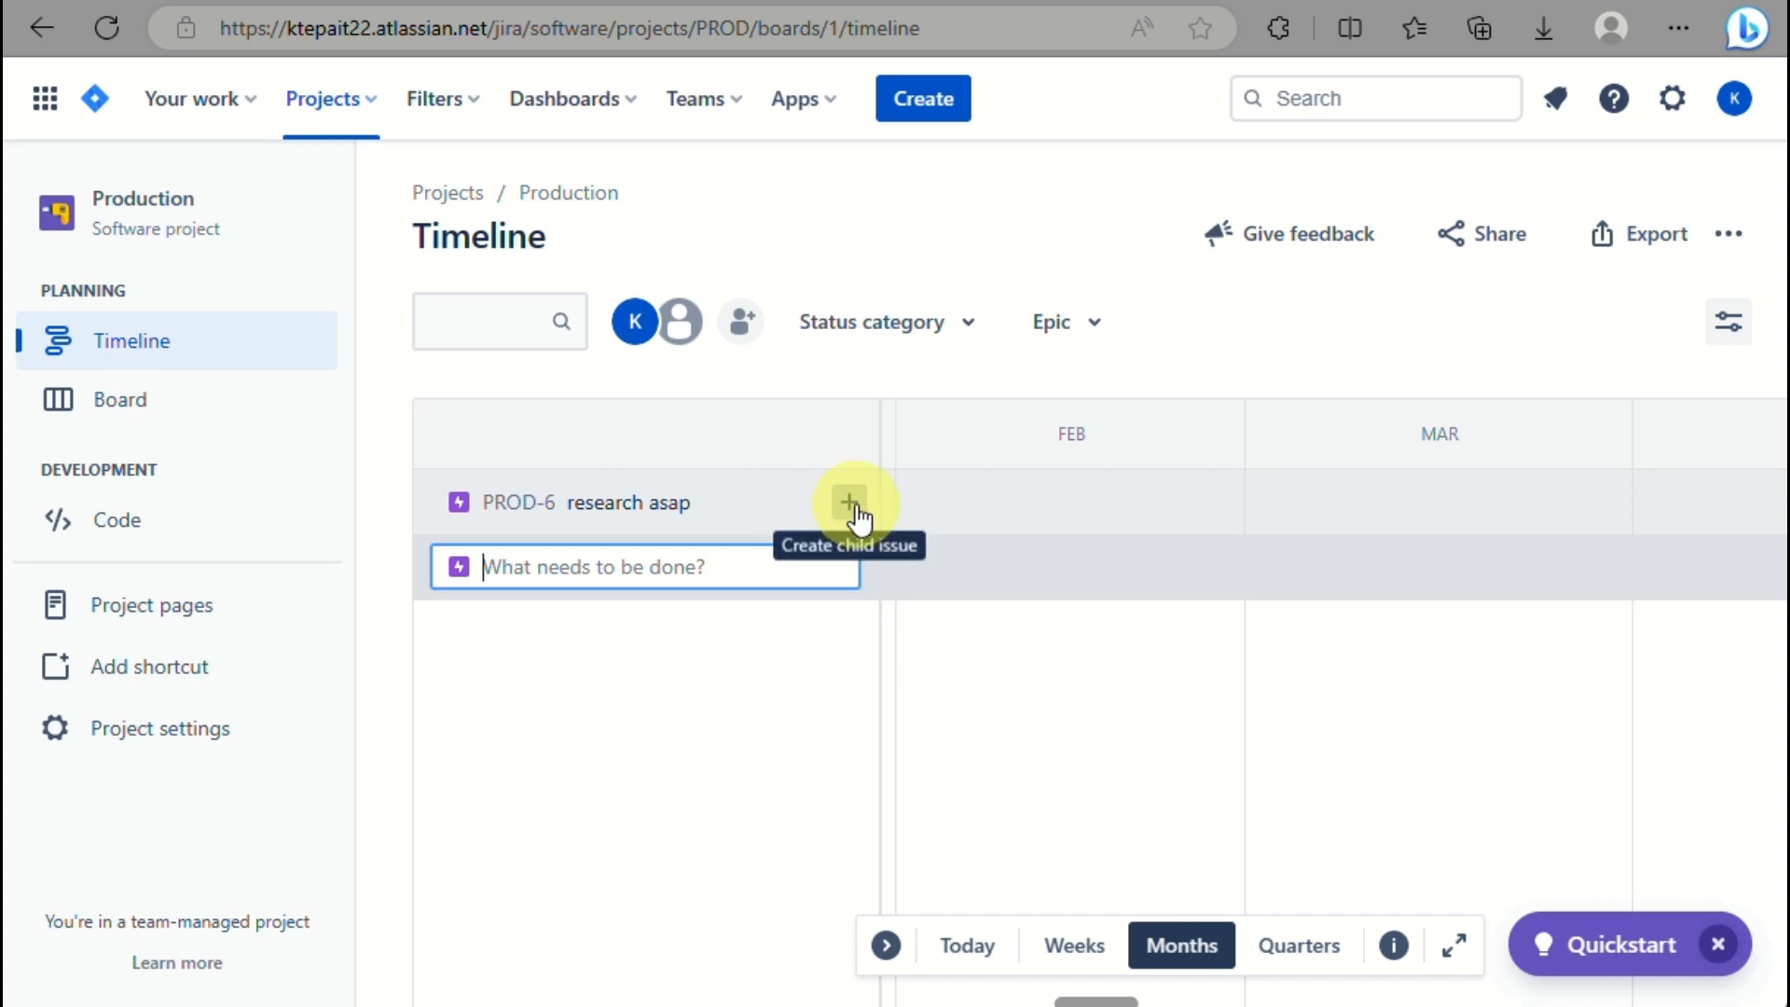
{"action": "left_click", "coordinate": [852, 509]}
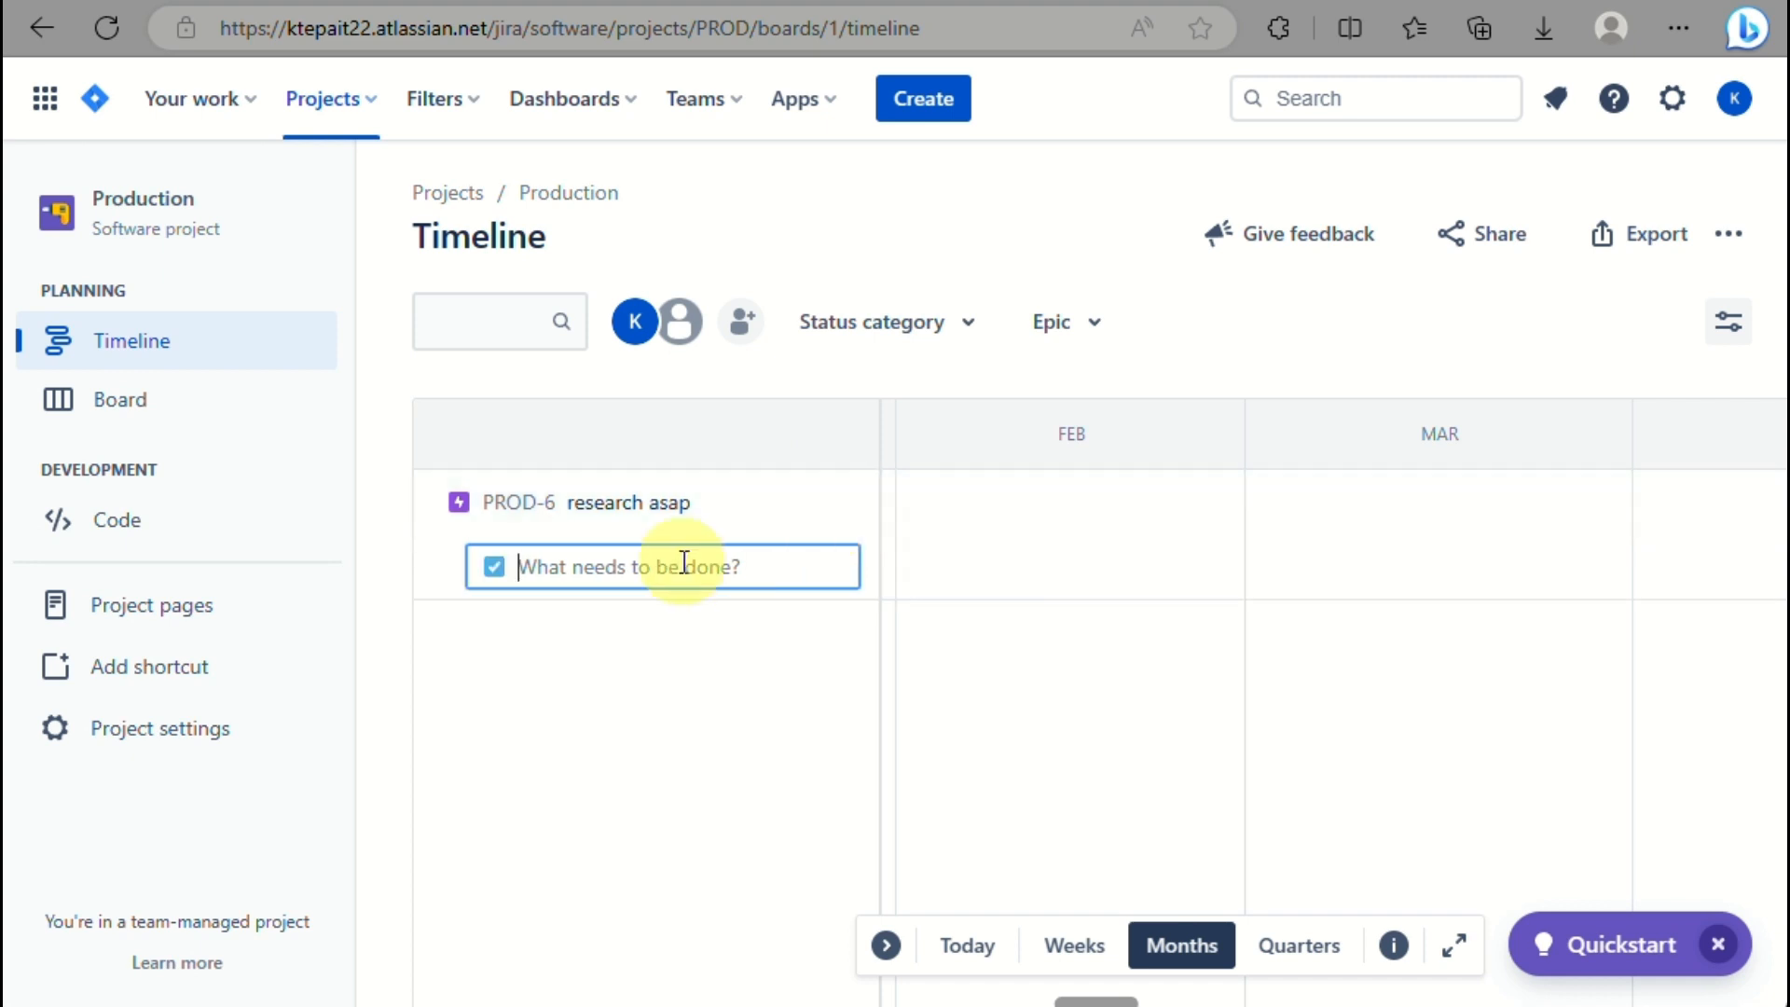
{"action": "left_click", "coordinate": [799, 511]}
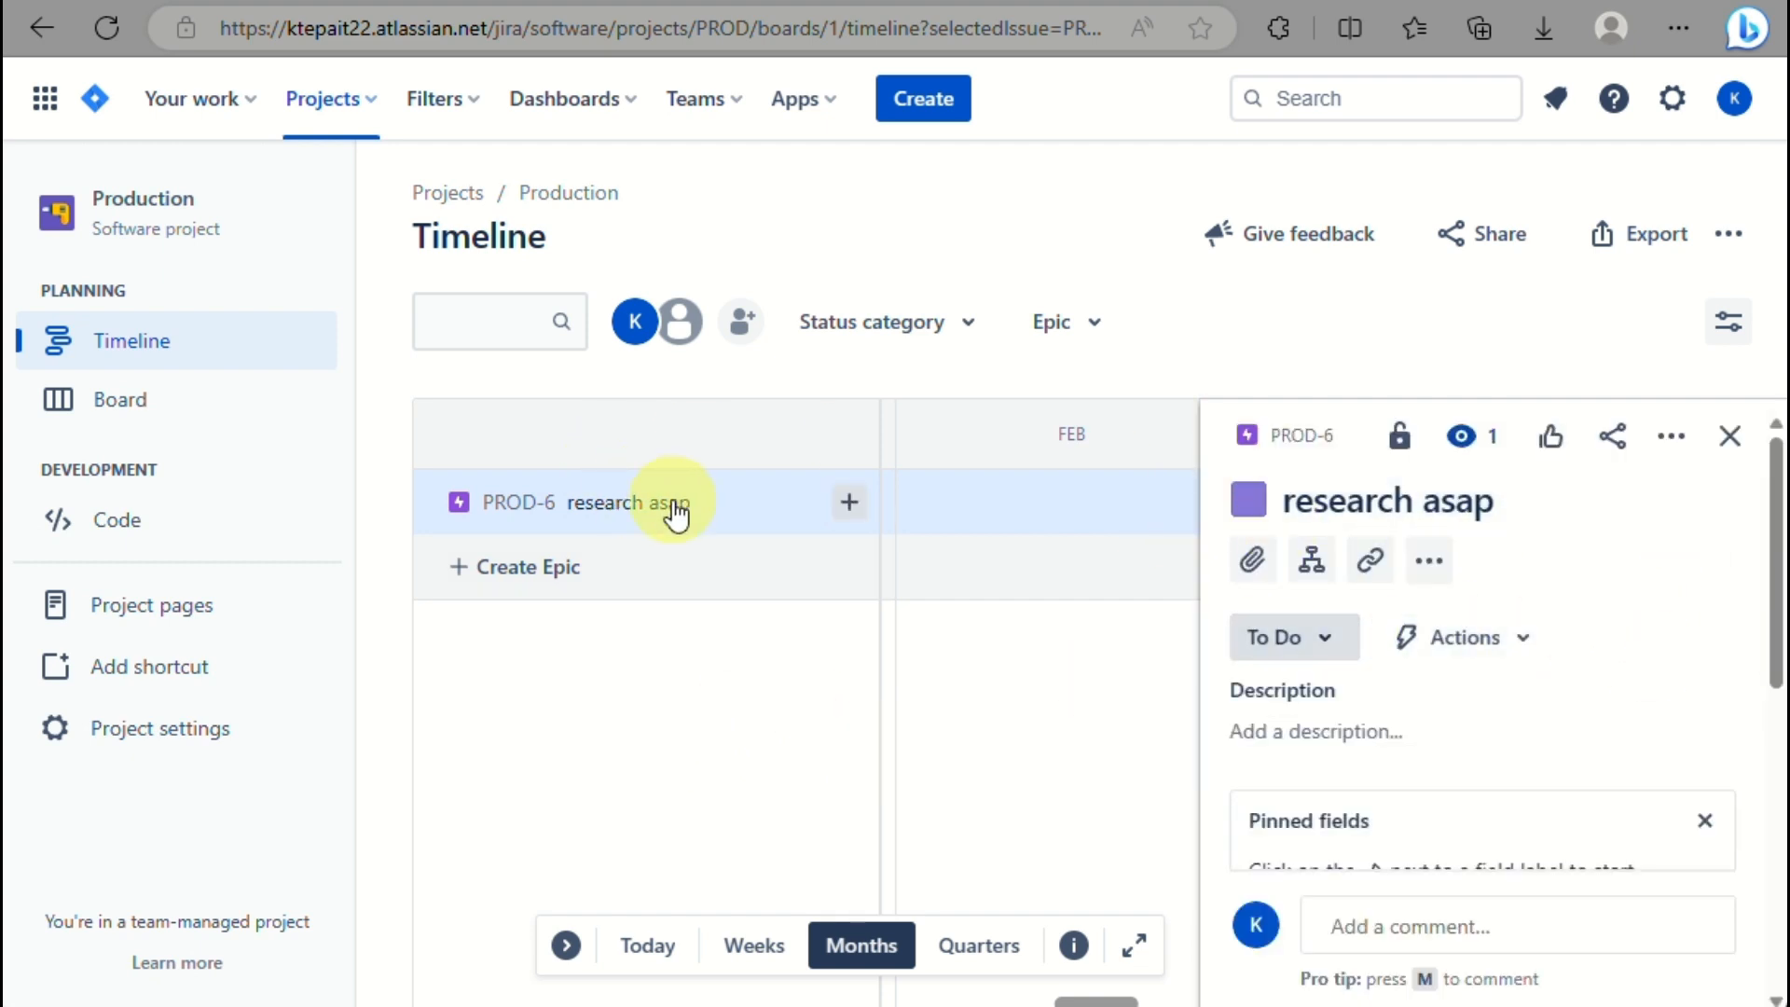
Apply the URGENT label to epic PROD-6.
{"action": "scroll", "coordinate": [1341, 707], "scroll_direction": "down", "scroll_amount": 2}
{"action": "scroll", "coordinate": [1341, 706], "scroll_direction": "down", "scroll_amount": 1}
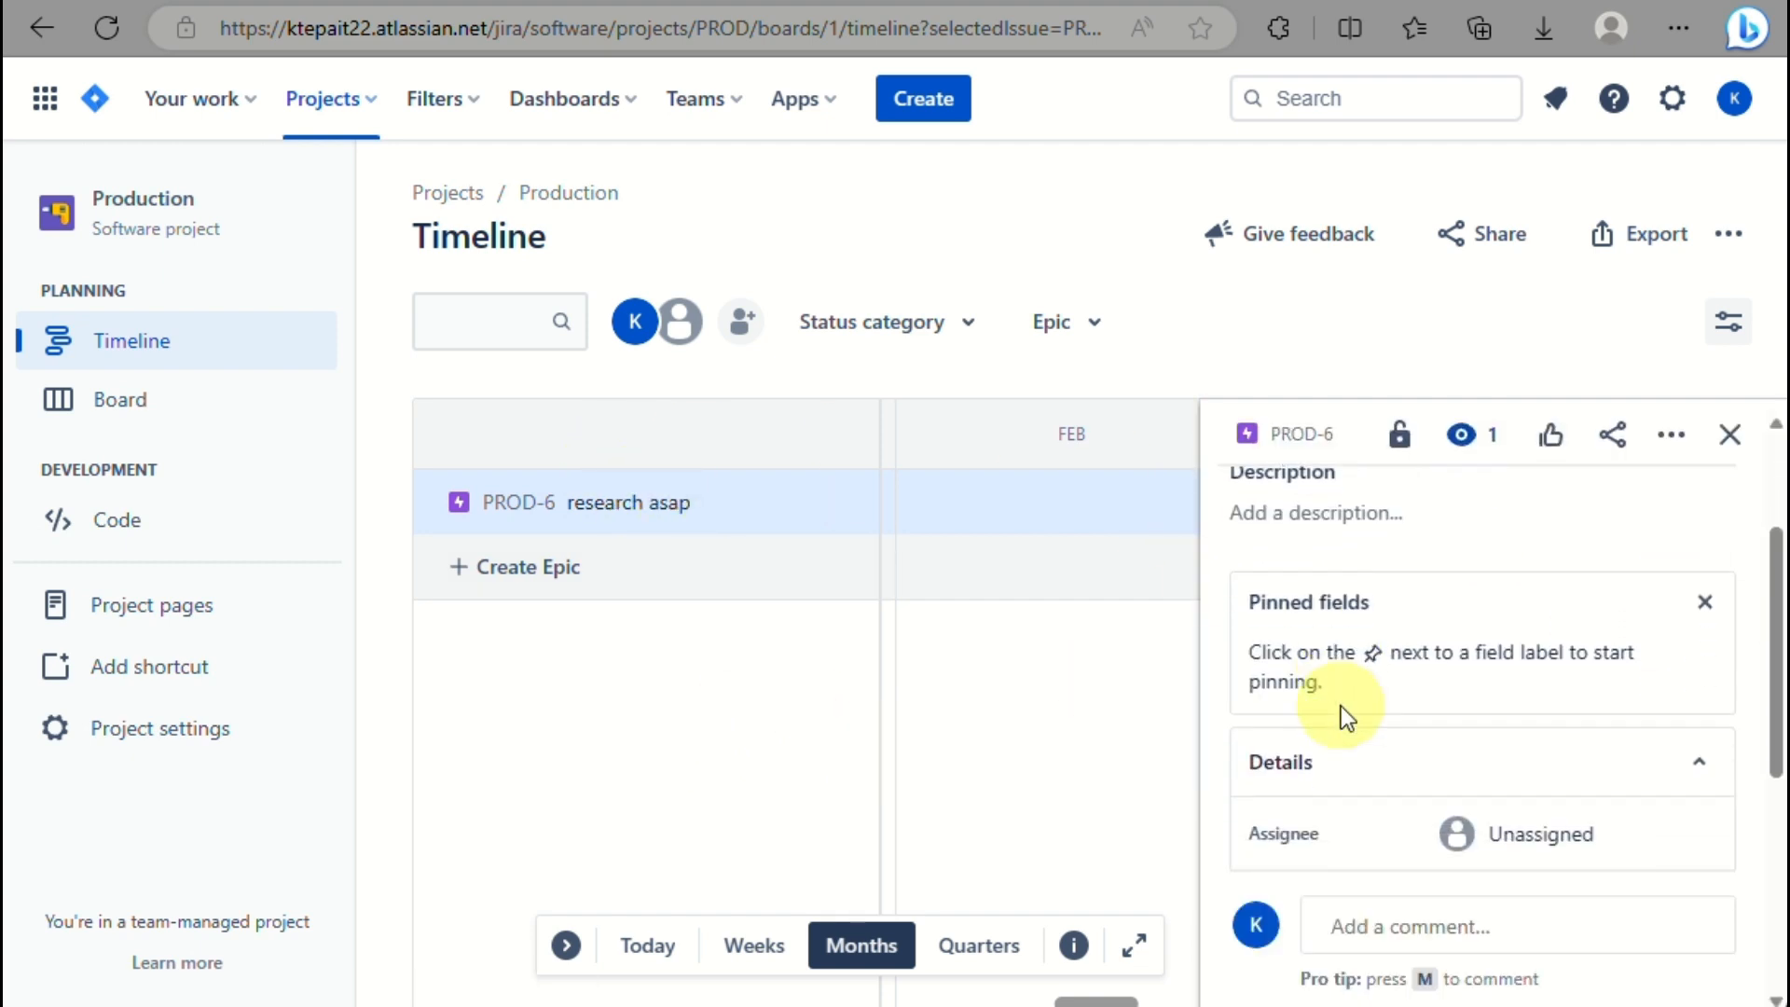
{"action": "scroll", "coordinate": [1341, 707], "scroll_direction": "down", "scroll_amount": 5}
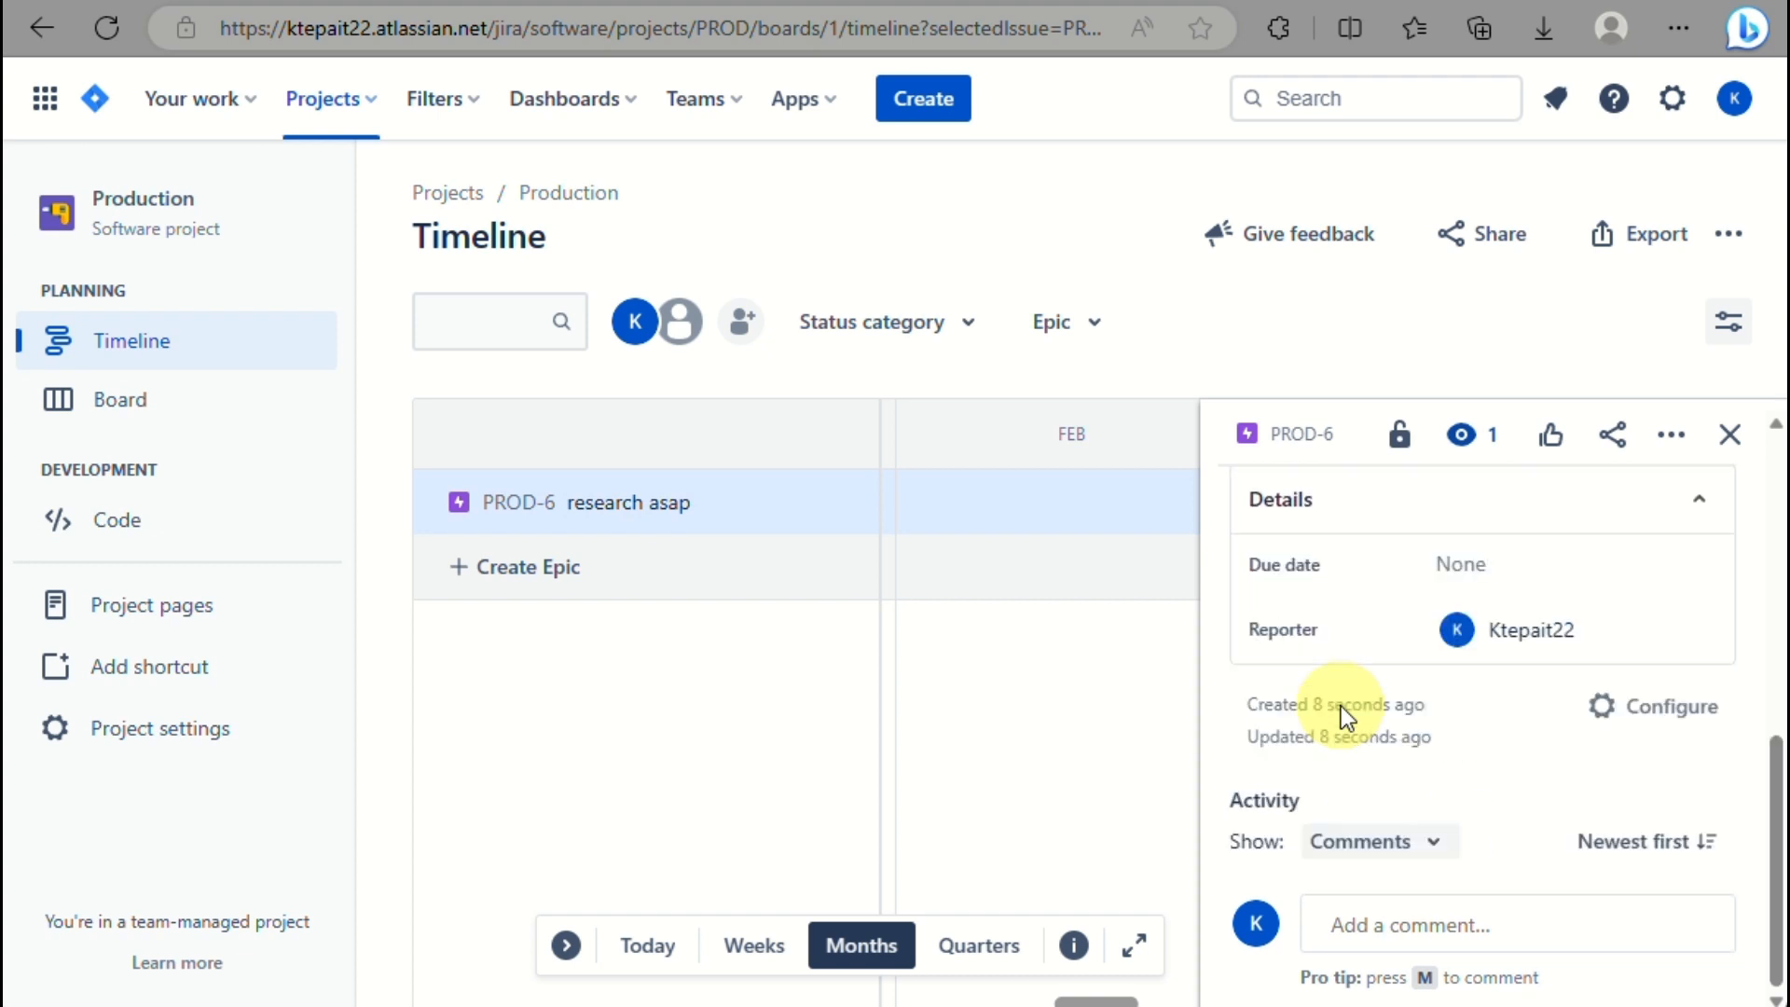
{"action": "scroll", "coordinate": [1343, 718], "scroll_direction": "up", "scroll_amount": 1}
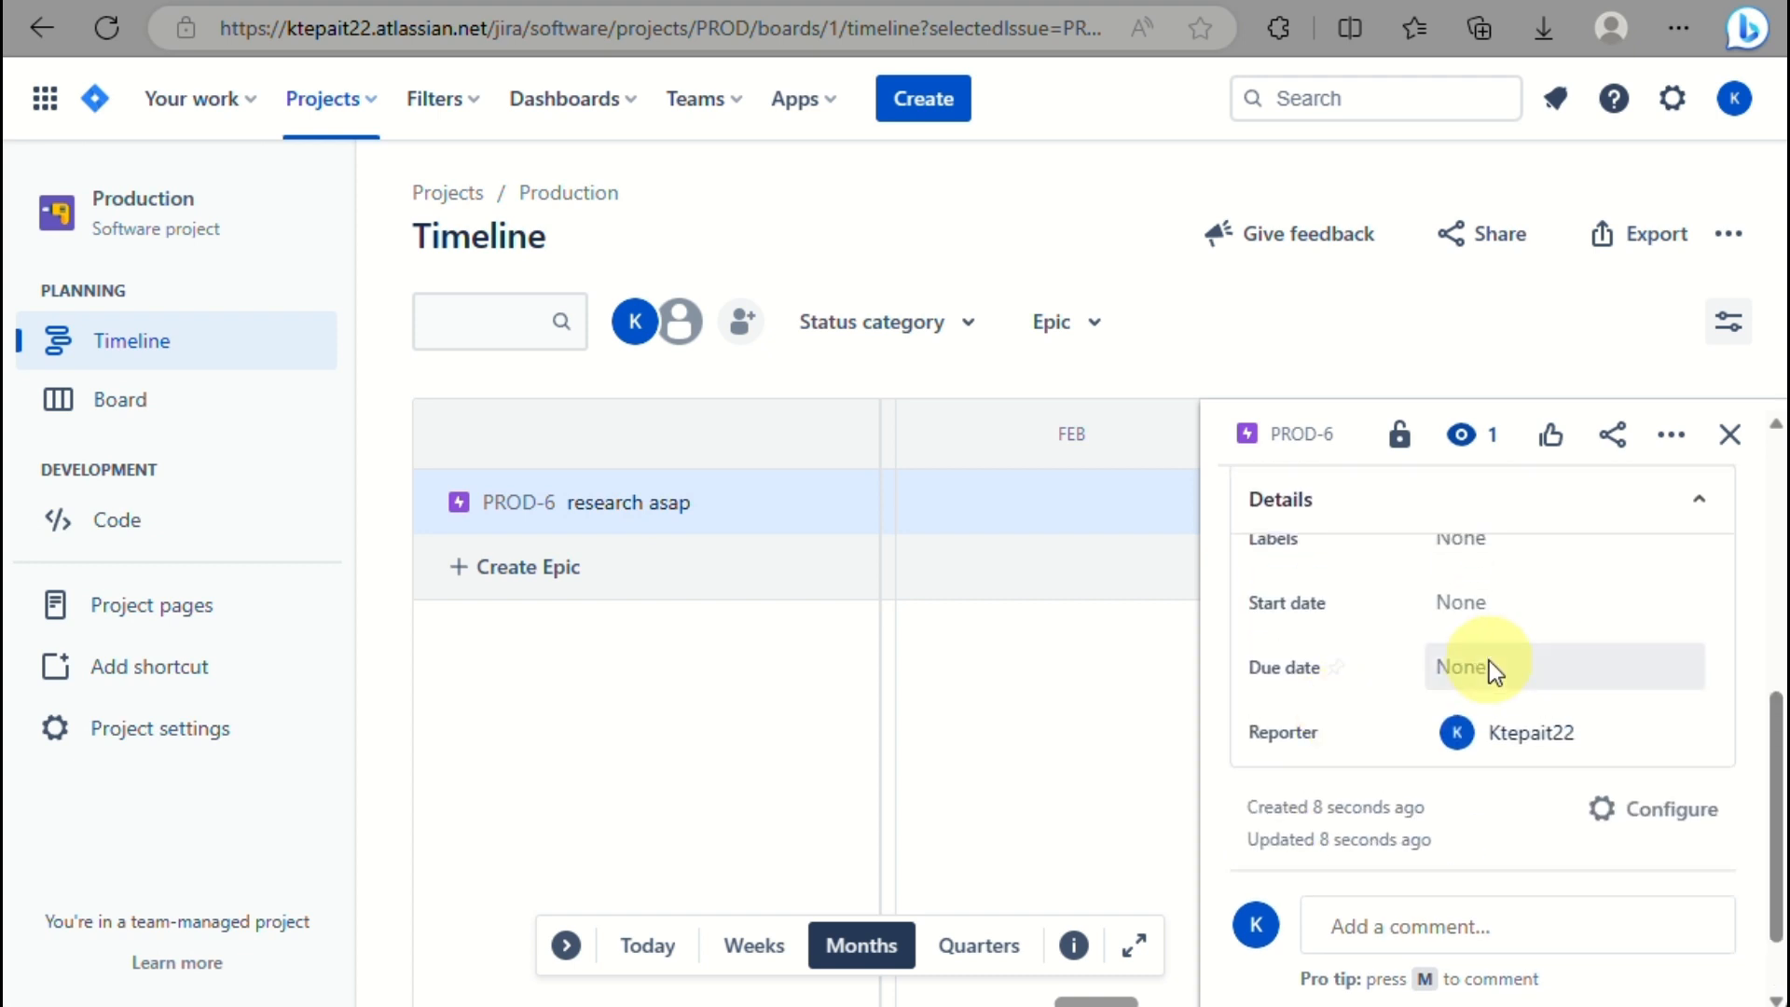
{"action": "scroll", "coordinate": [1474, 597], "scroll_direction": "up", "scroll_amount": 1}
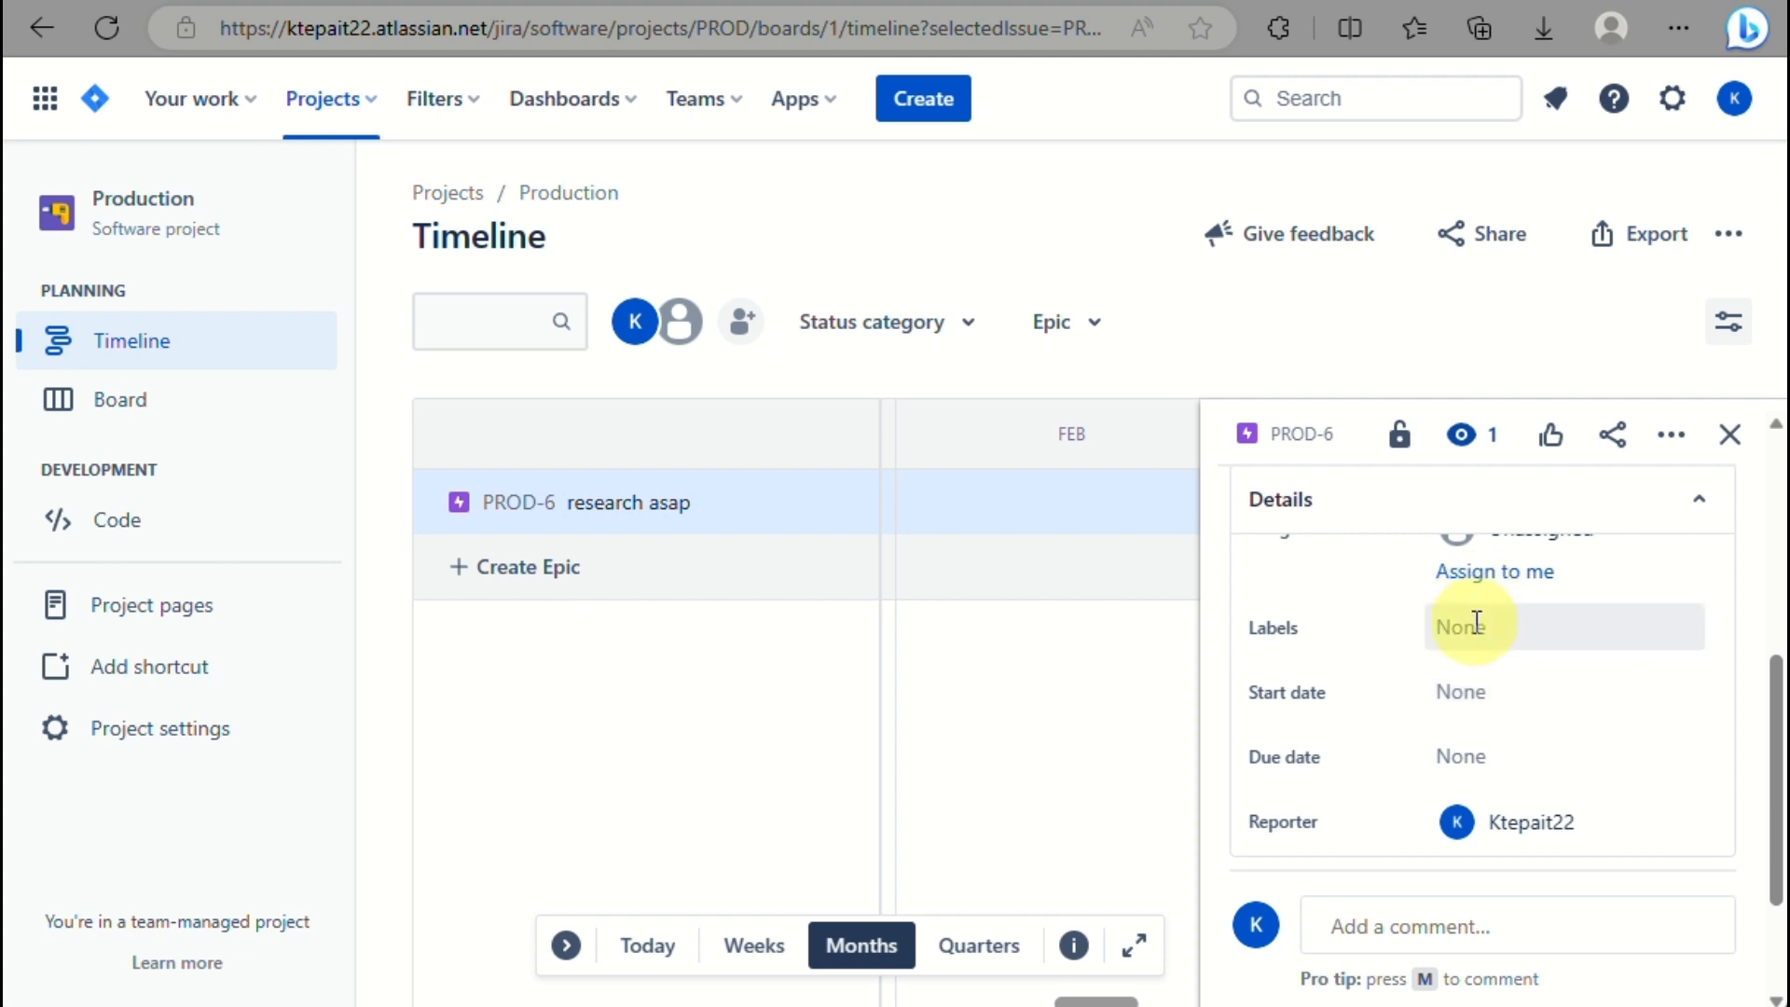
{"action": "left_click", "coordinate": [1472, 630]}
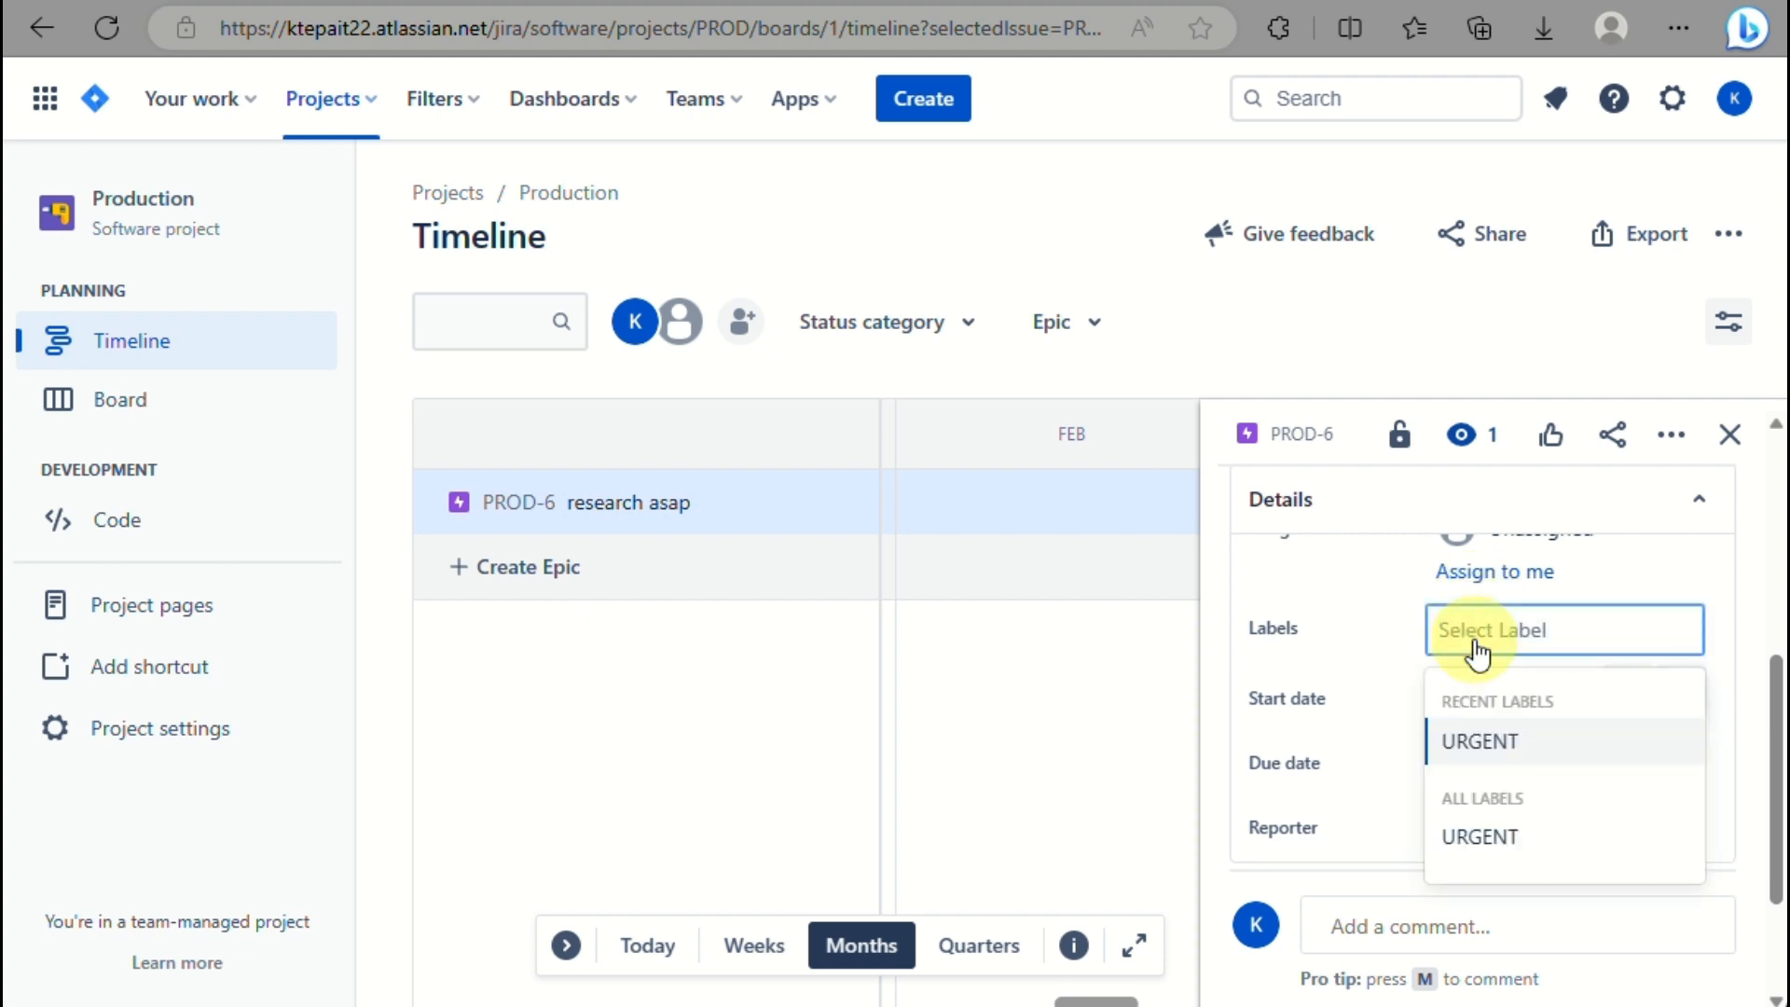
{"action": "left_click", "coordinate": [1530, 743]}
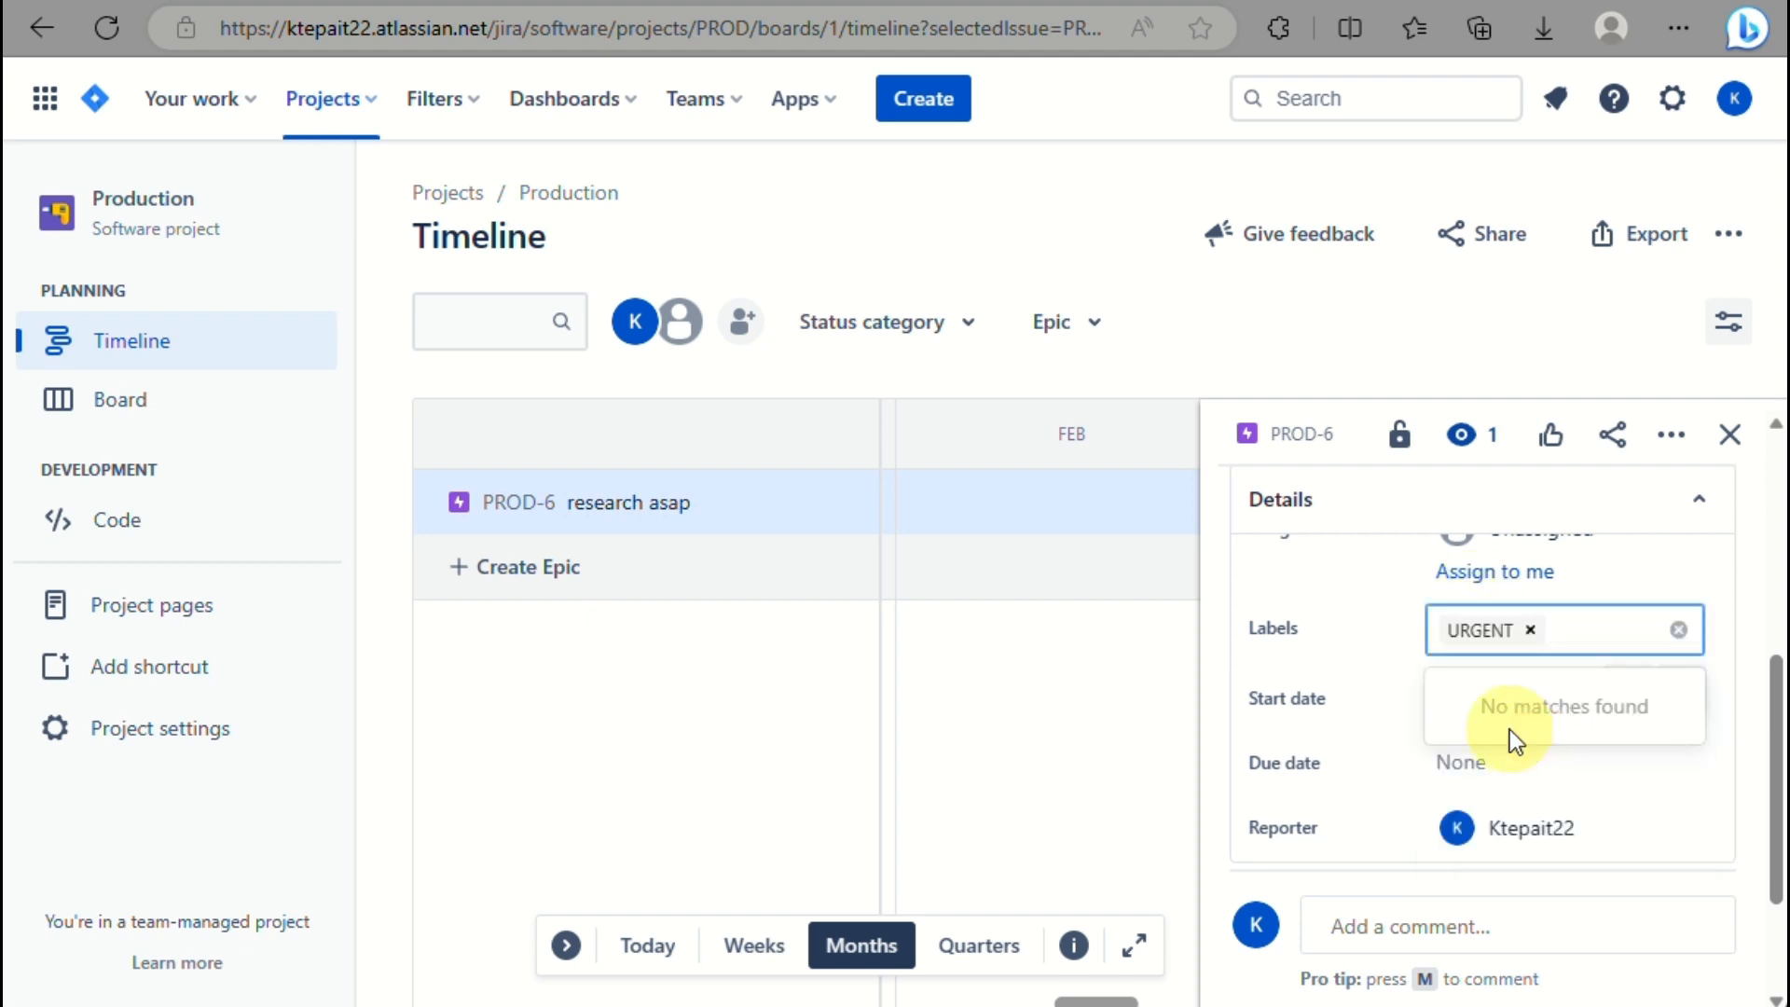
{"action": "left_click", "coordinate": [1367, 738]}
Set the epic's start date to Jul 15, 2023 and due date to Jul 16, 2023.
{"action": "left_click", "coordinate": [1512, 696]}
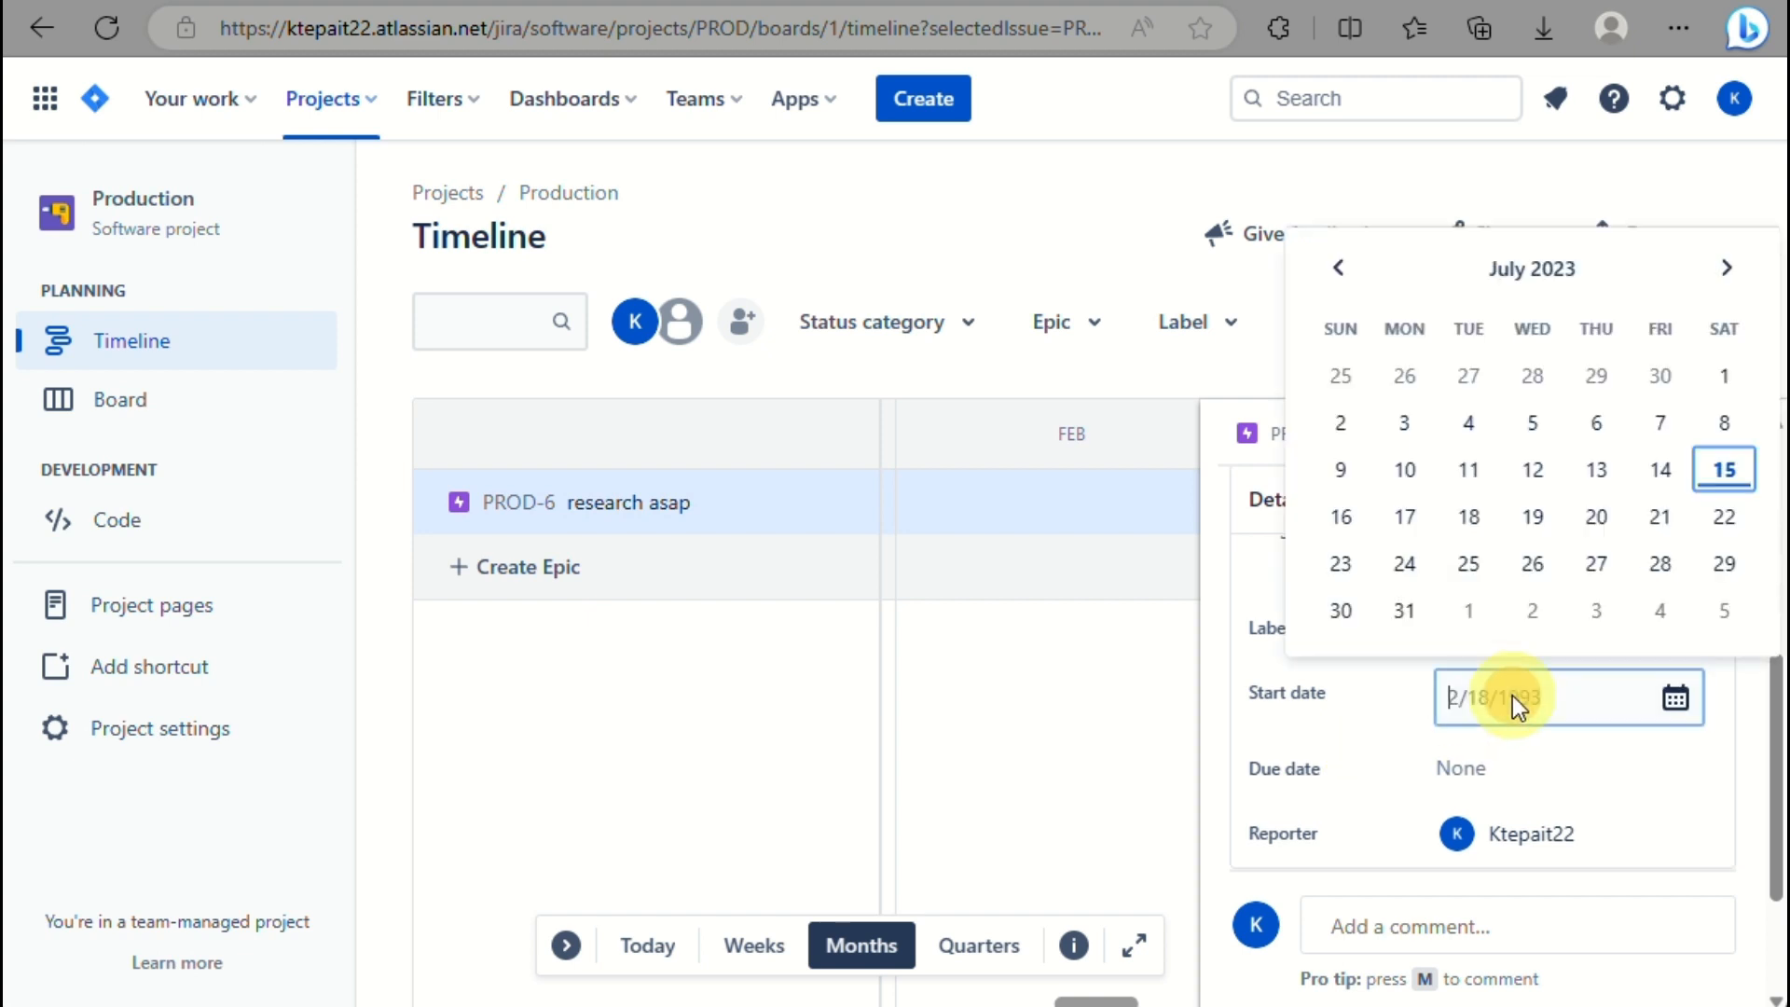
{"action": "left_click", "coordinate": [1724, 469]}
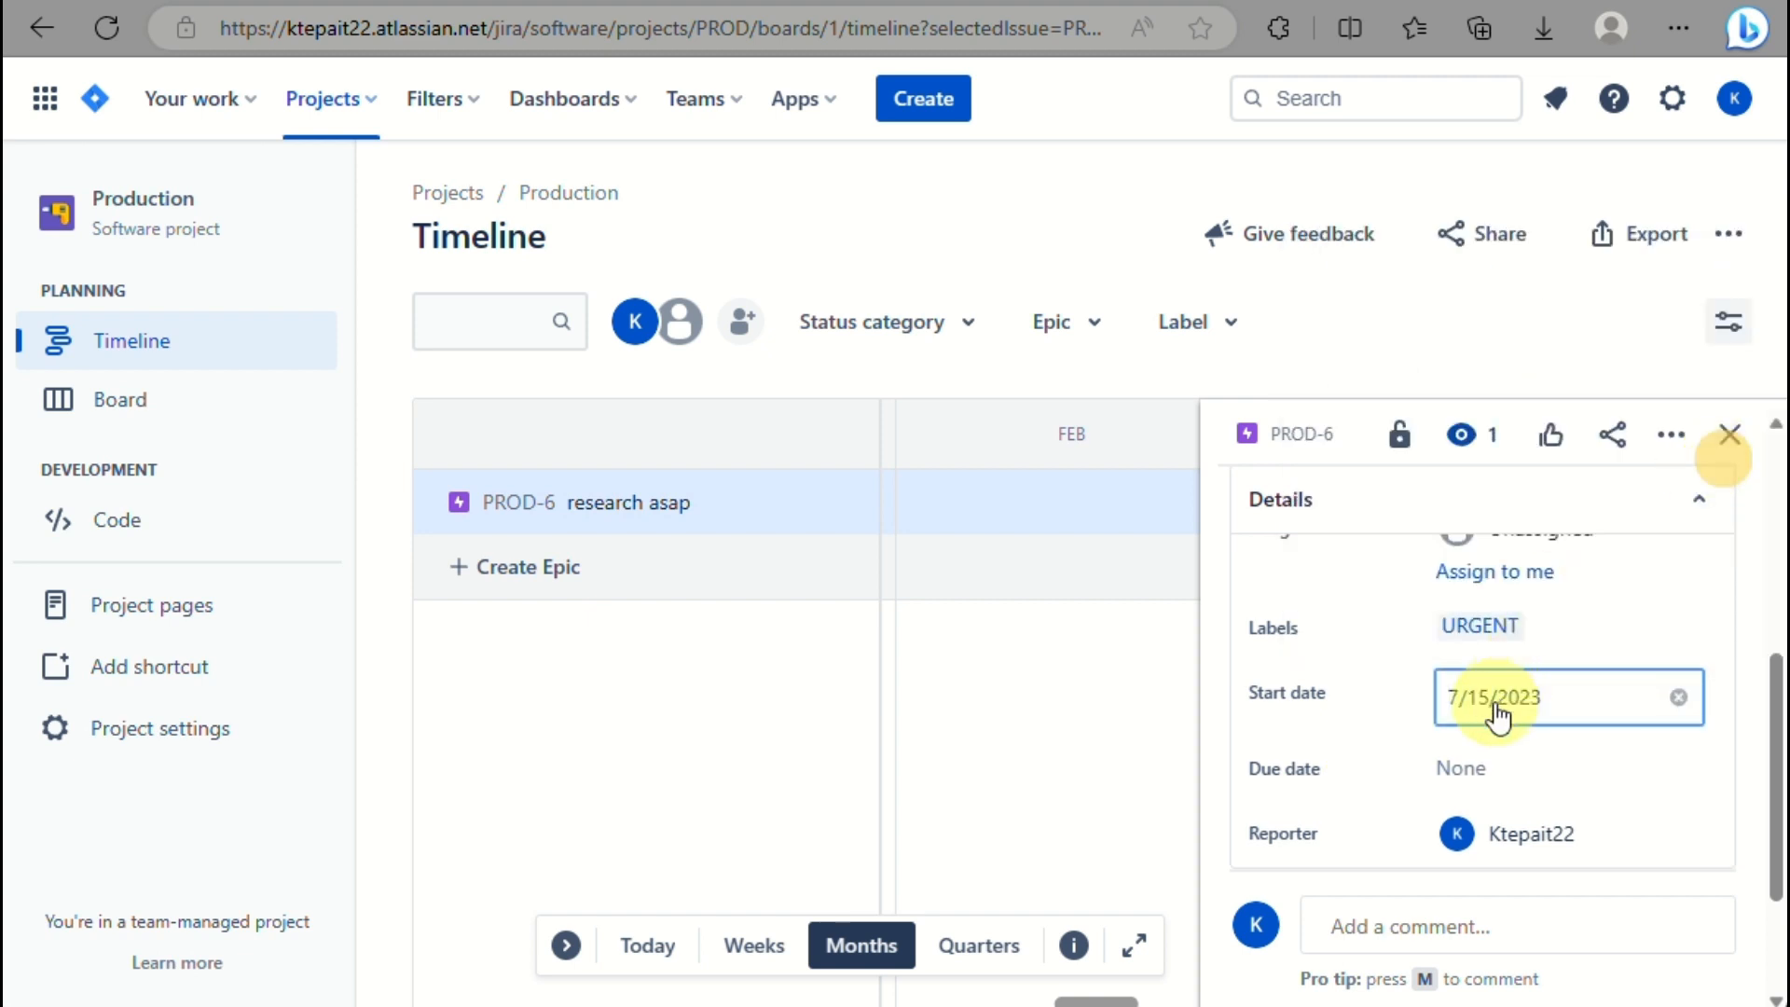
{"action": "left_click", "coordinate": [1486, 747]}
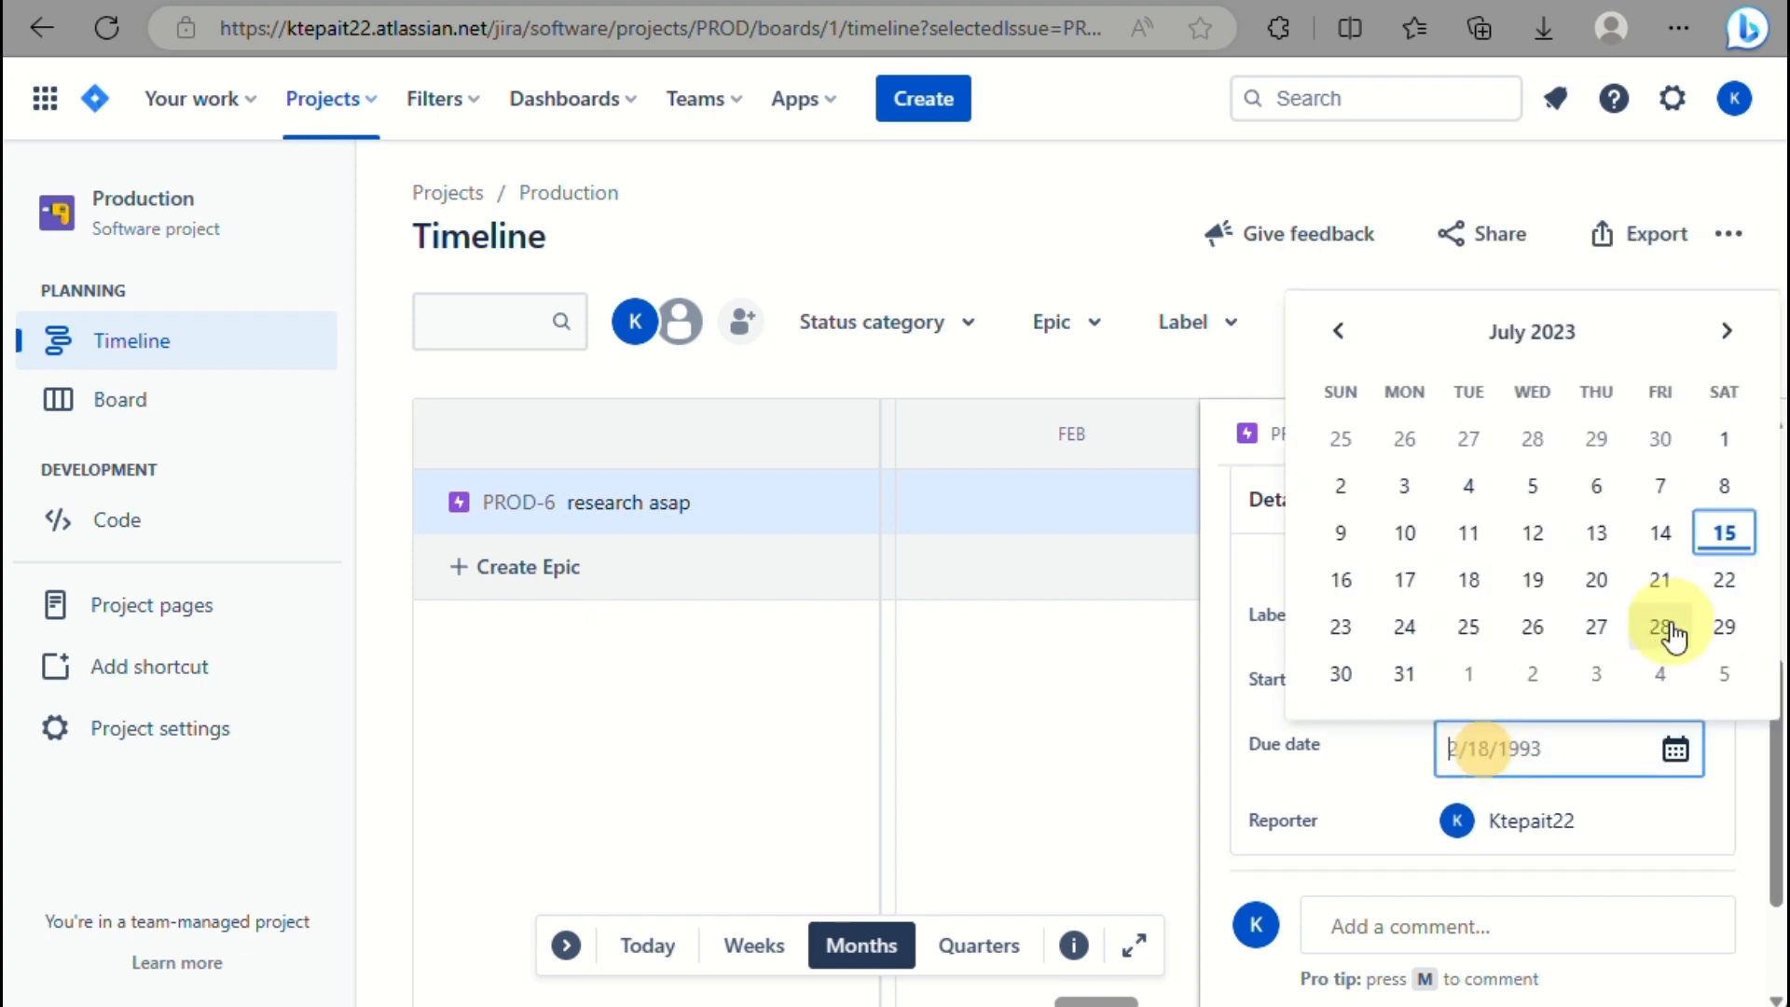
{"action": "left_click", "coordinate": [1342, 583]}
{"action": "scroll", "coordinate": [1352, 770], "scroll_direction": "down", "scroll_amount": 2}
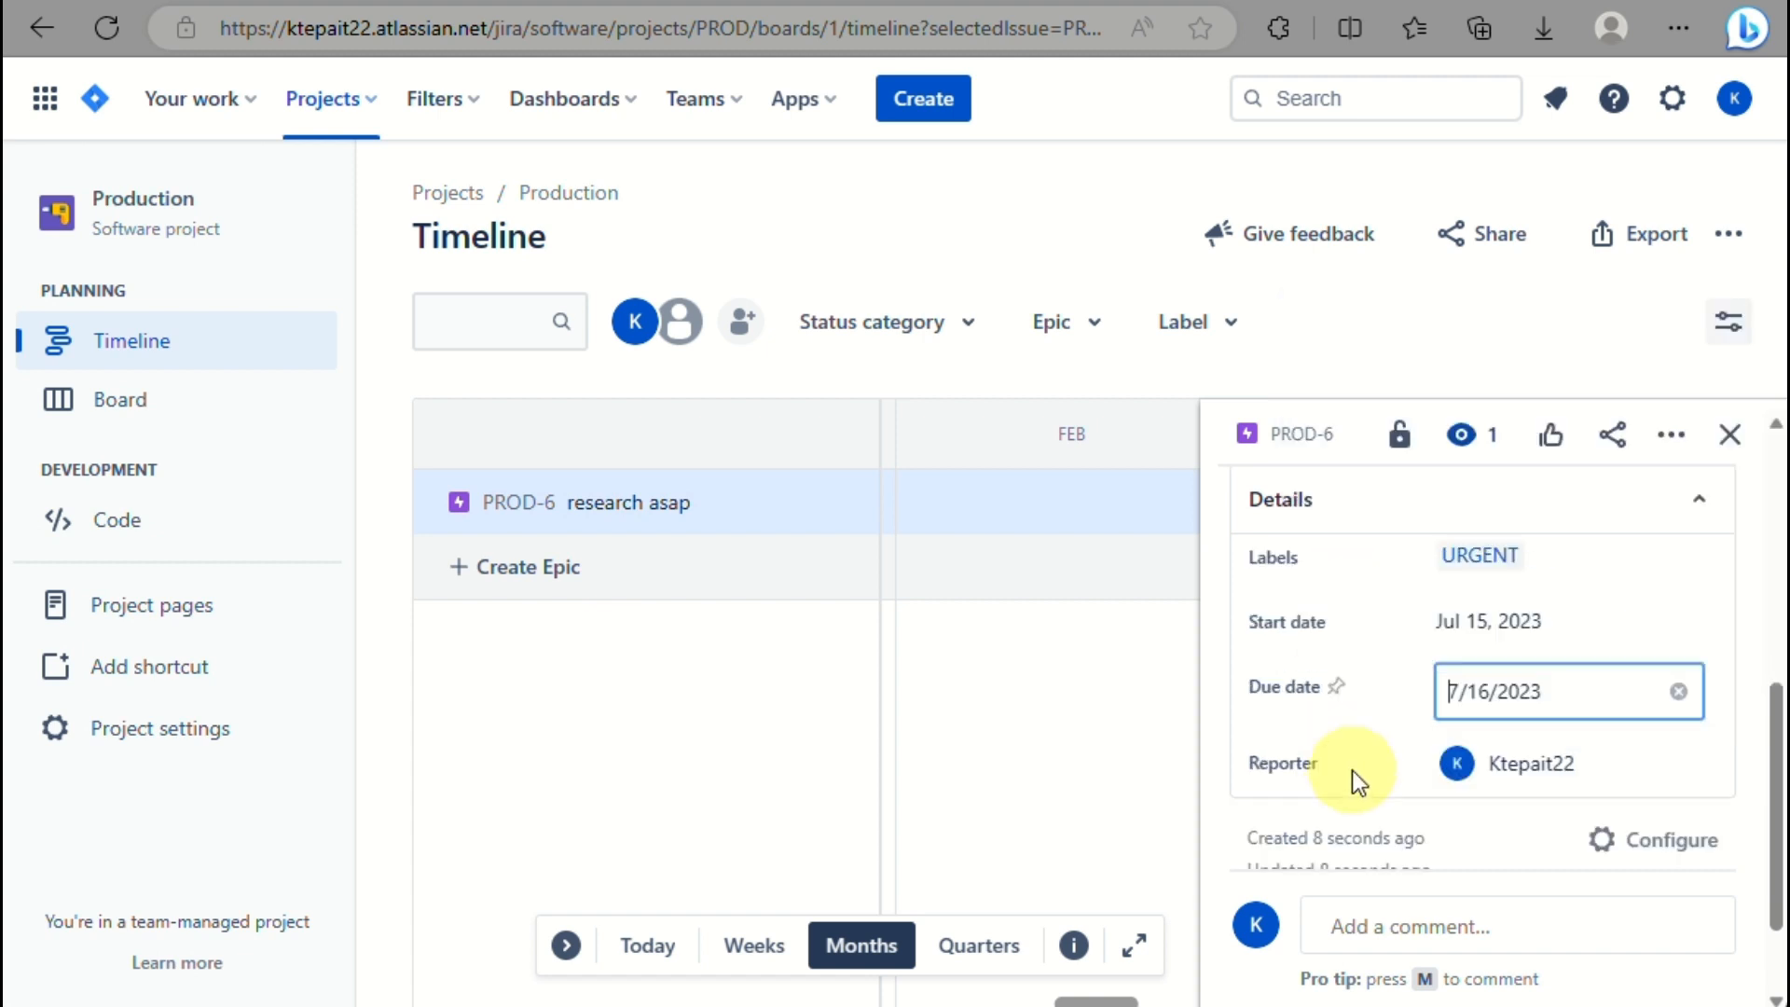
{"action": "scroll", "coordinate": [1352, 770], "scroll_direction": "down", "scroll_amount": 1}
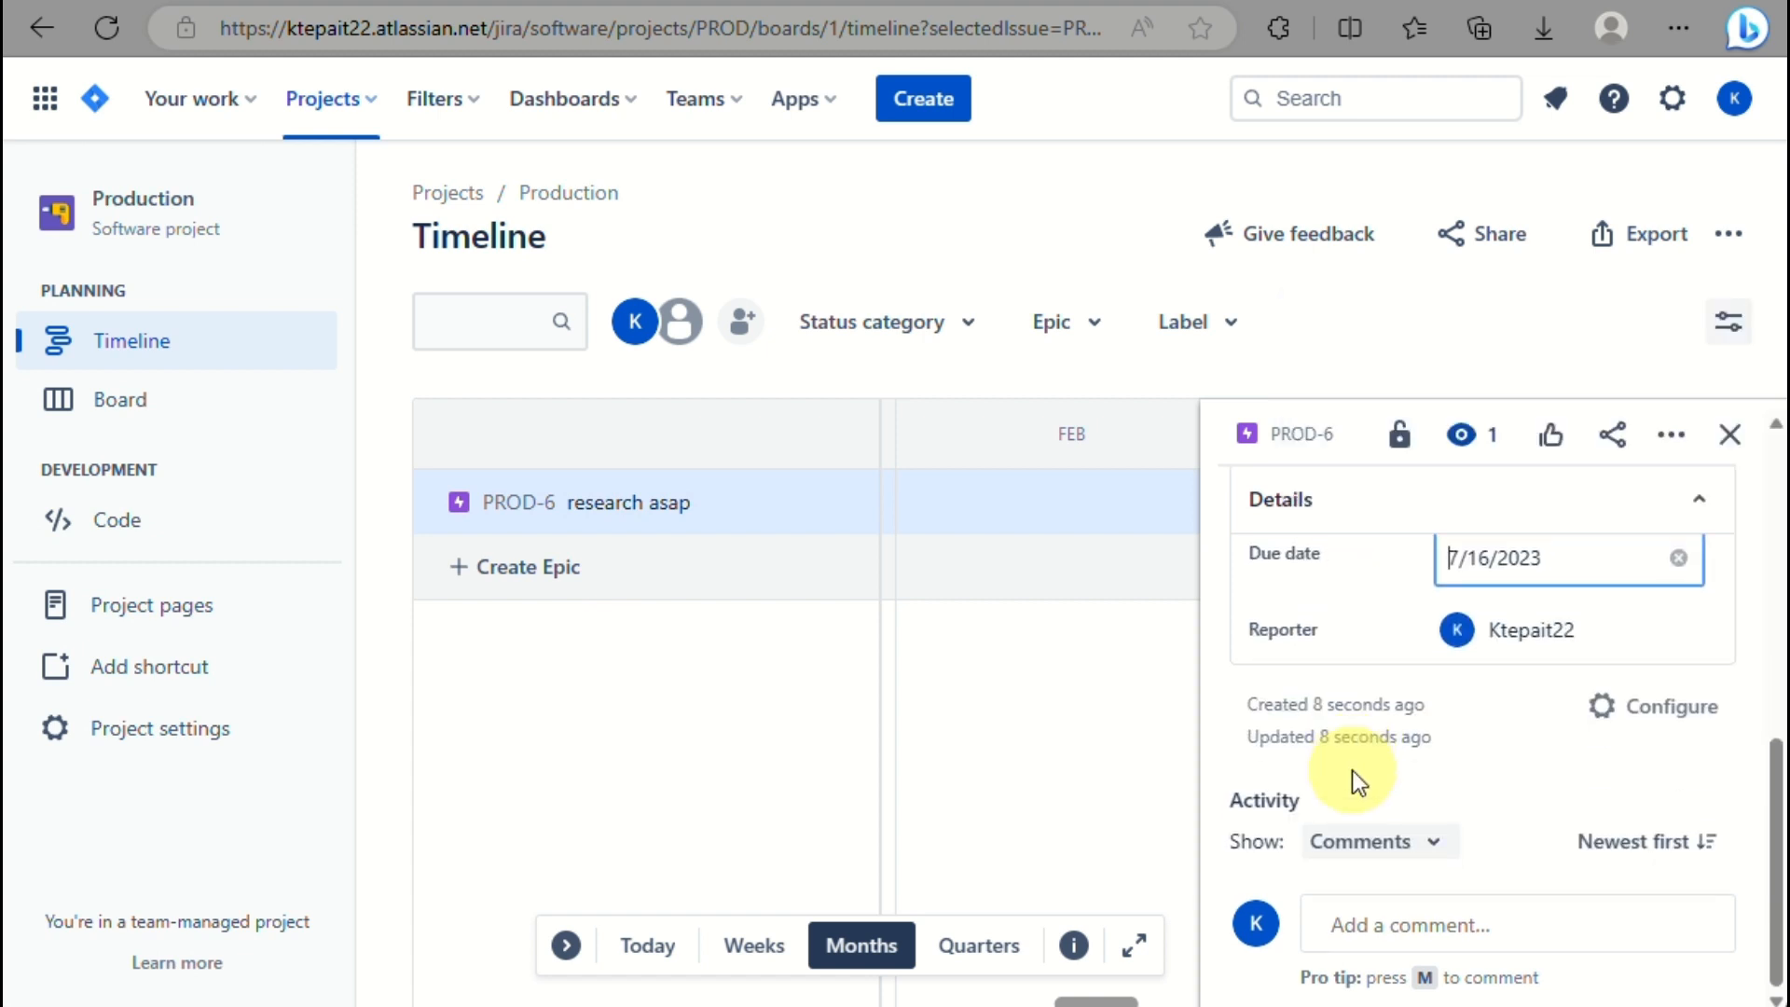
{"action": "scroll", "coordinate": [1352, 770], "scroll_direction": "down", "scroll_amount": 2}
{"action": "scroll", "coordinate": [1352, 770], "scroll_direction": "up", "scroll_amount": 1}
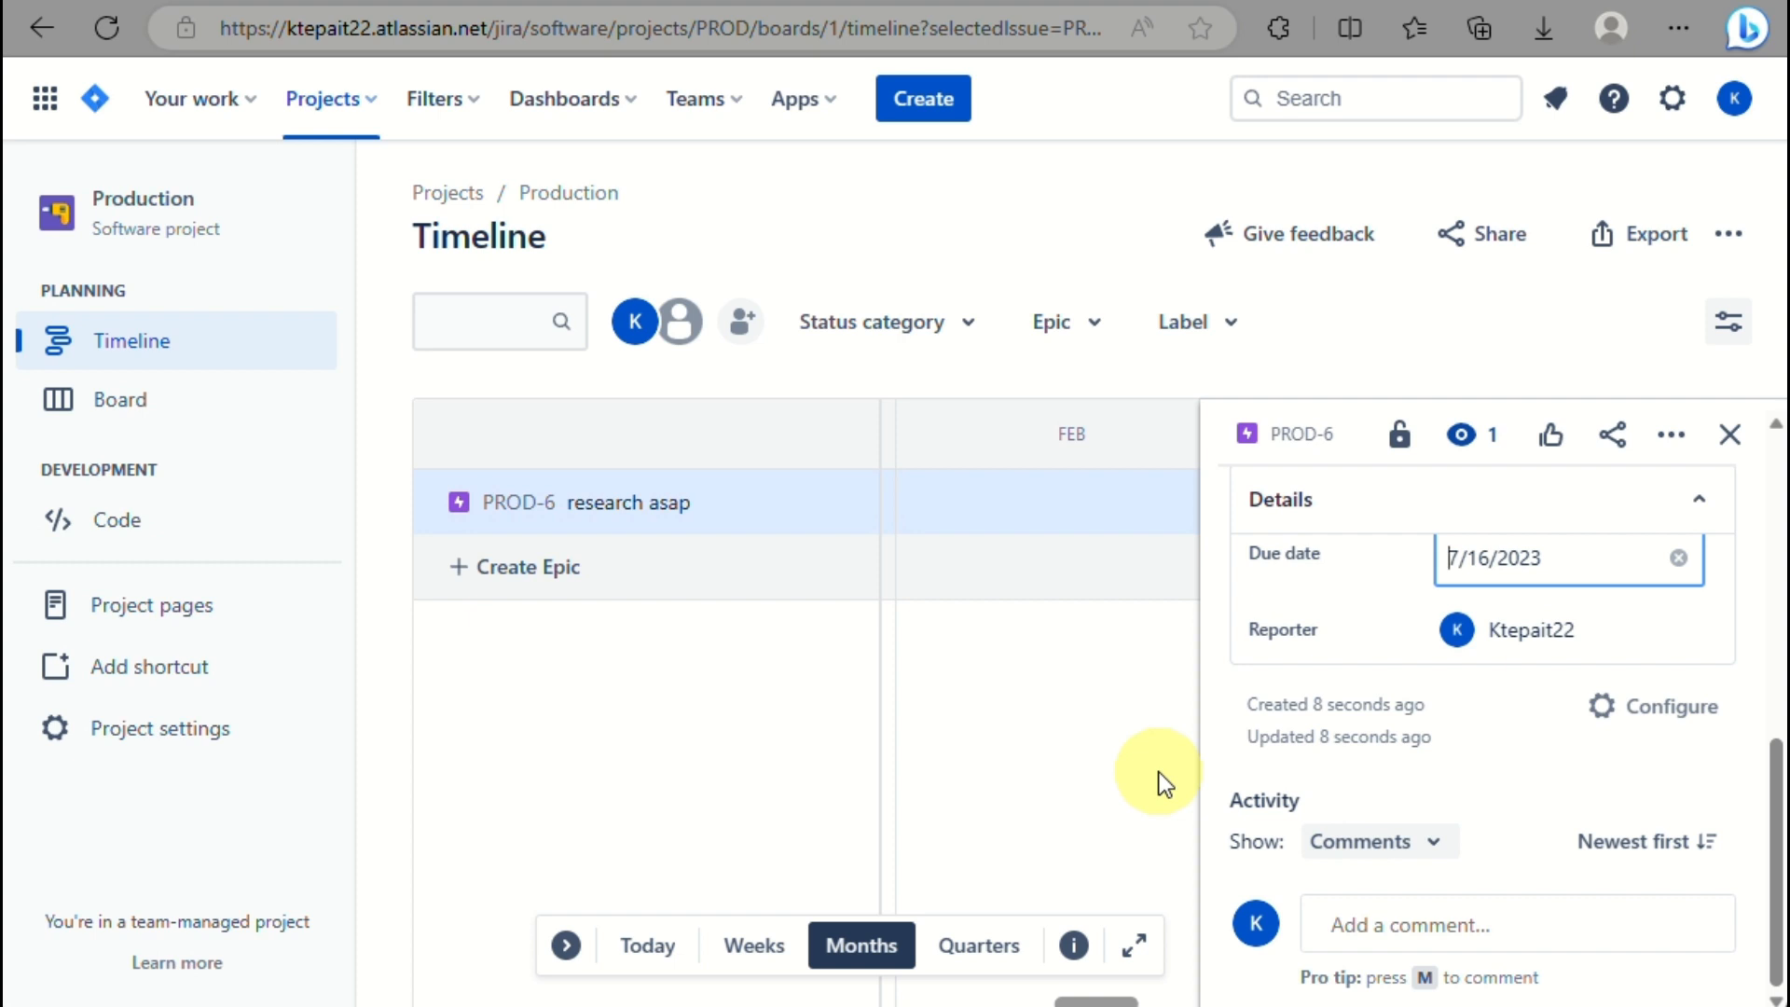
{"action": "left_click", "coordinate": [1073, 767]}
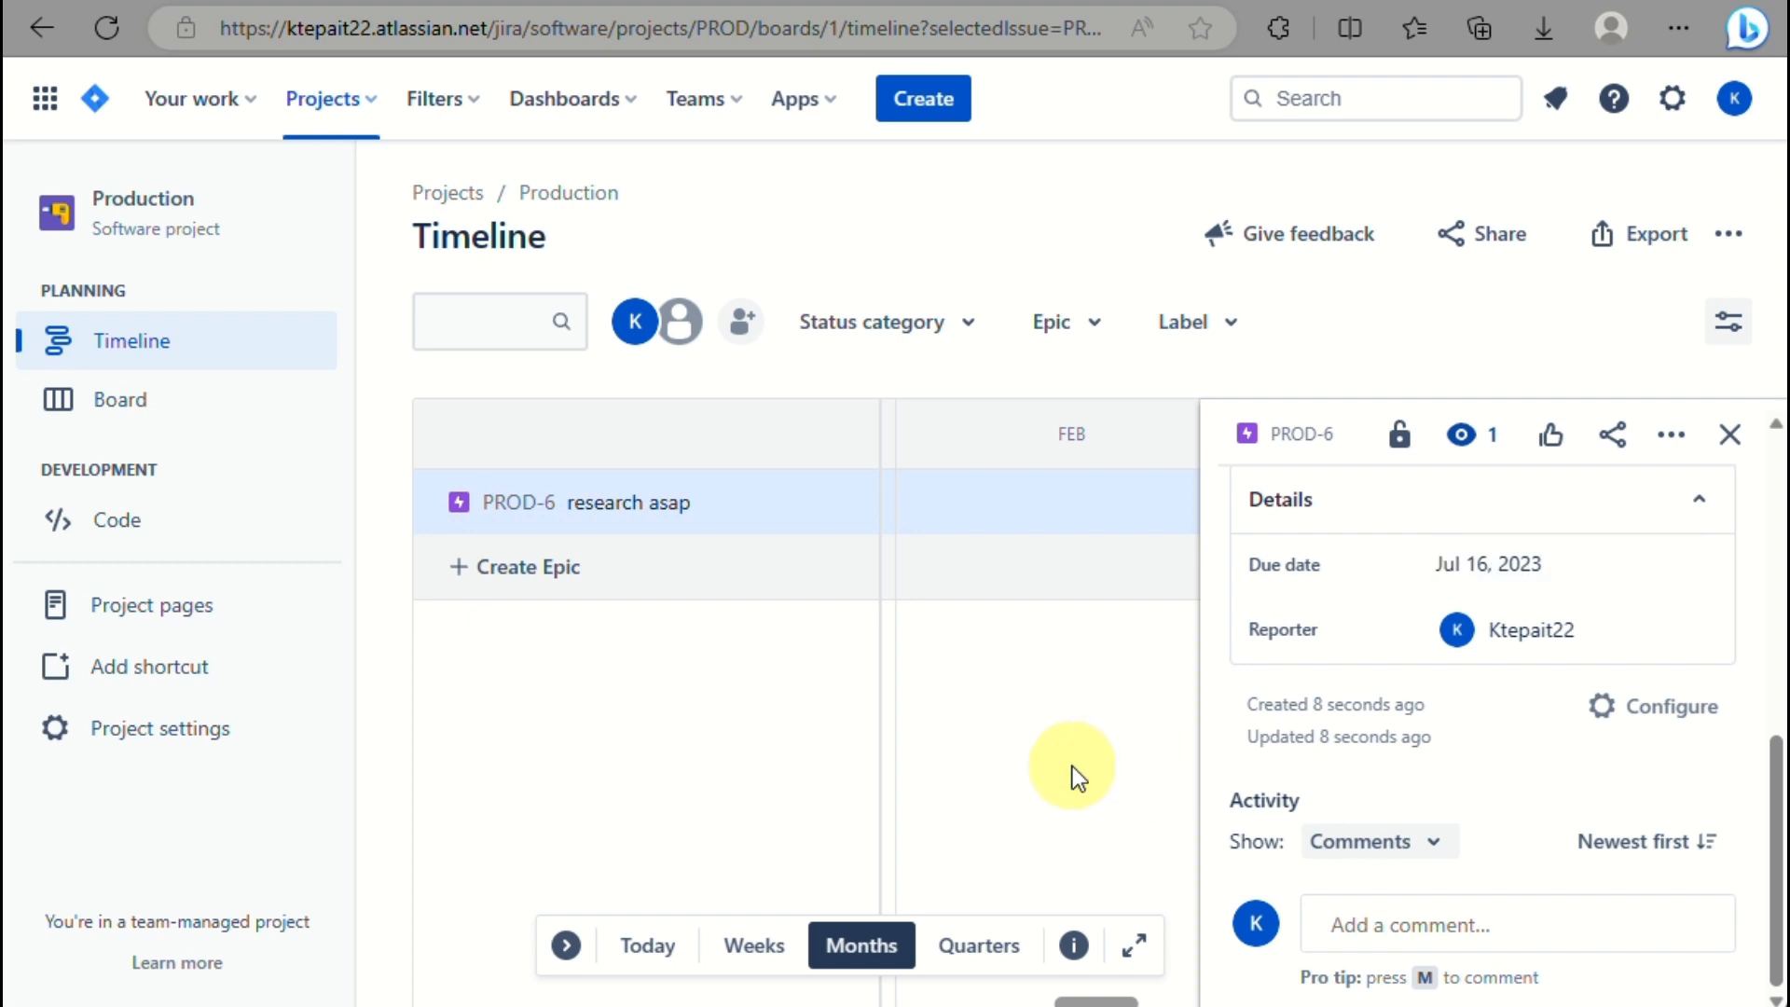
Close the PROD-6 details, cycle the timeline through Weeks, Quarters and Months, then go to Code.
{"action": "left_click", "coordinate": [1732, 434]}
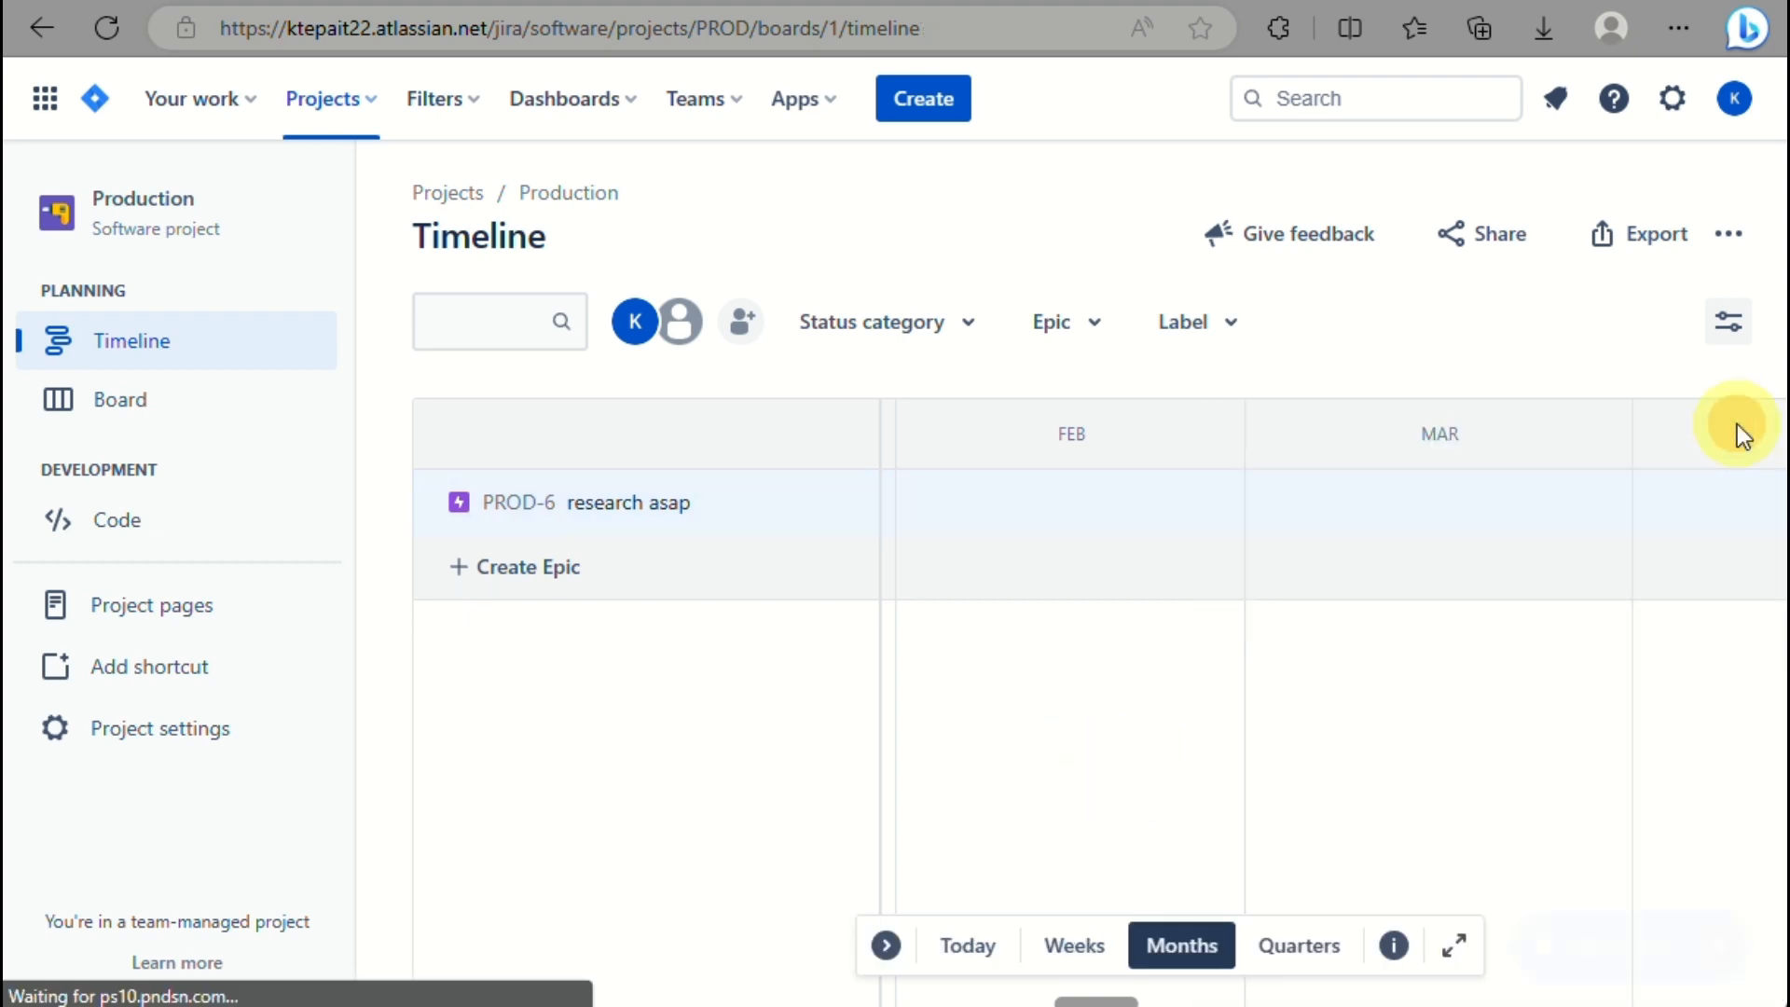
{"action": "left_click", "coordinate": [1091, 953]}
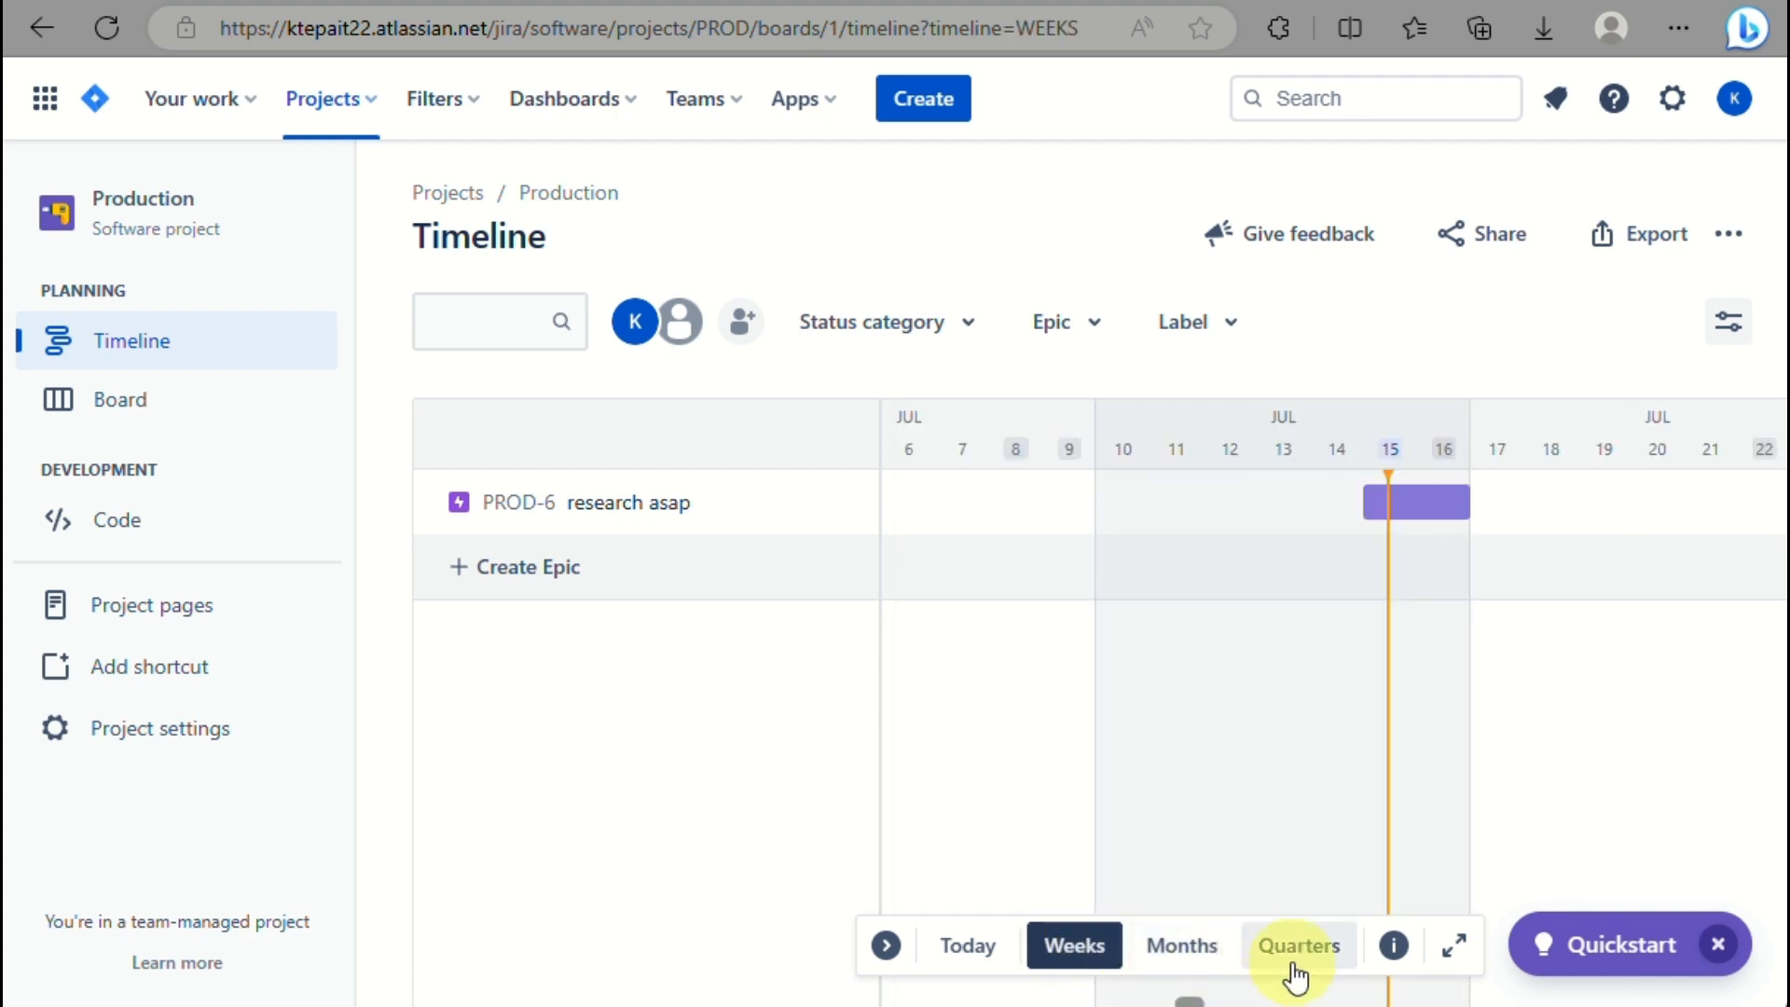
{"action": "left_click", "coordinate": [1296, 970]}
{"action": "left_click", "coordinate": [1217, 961]}
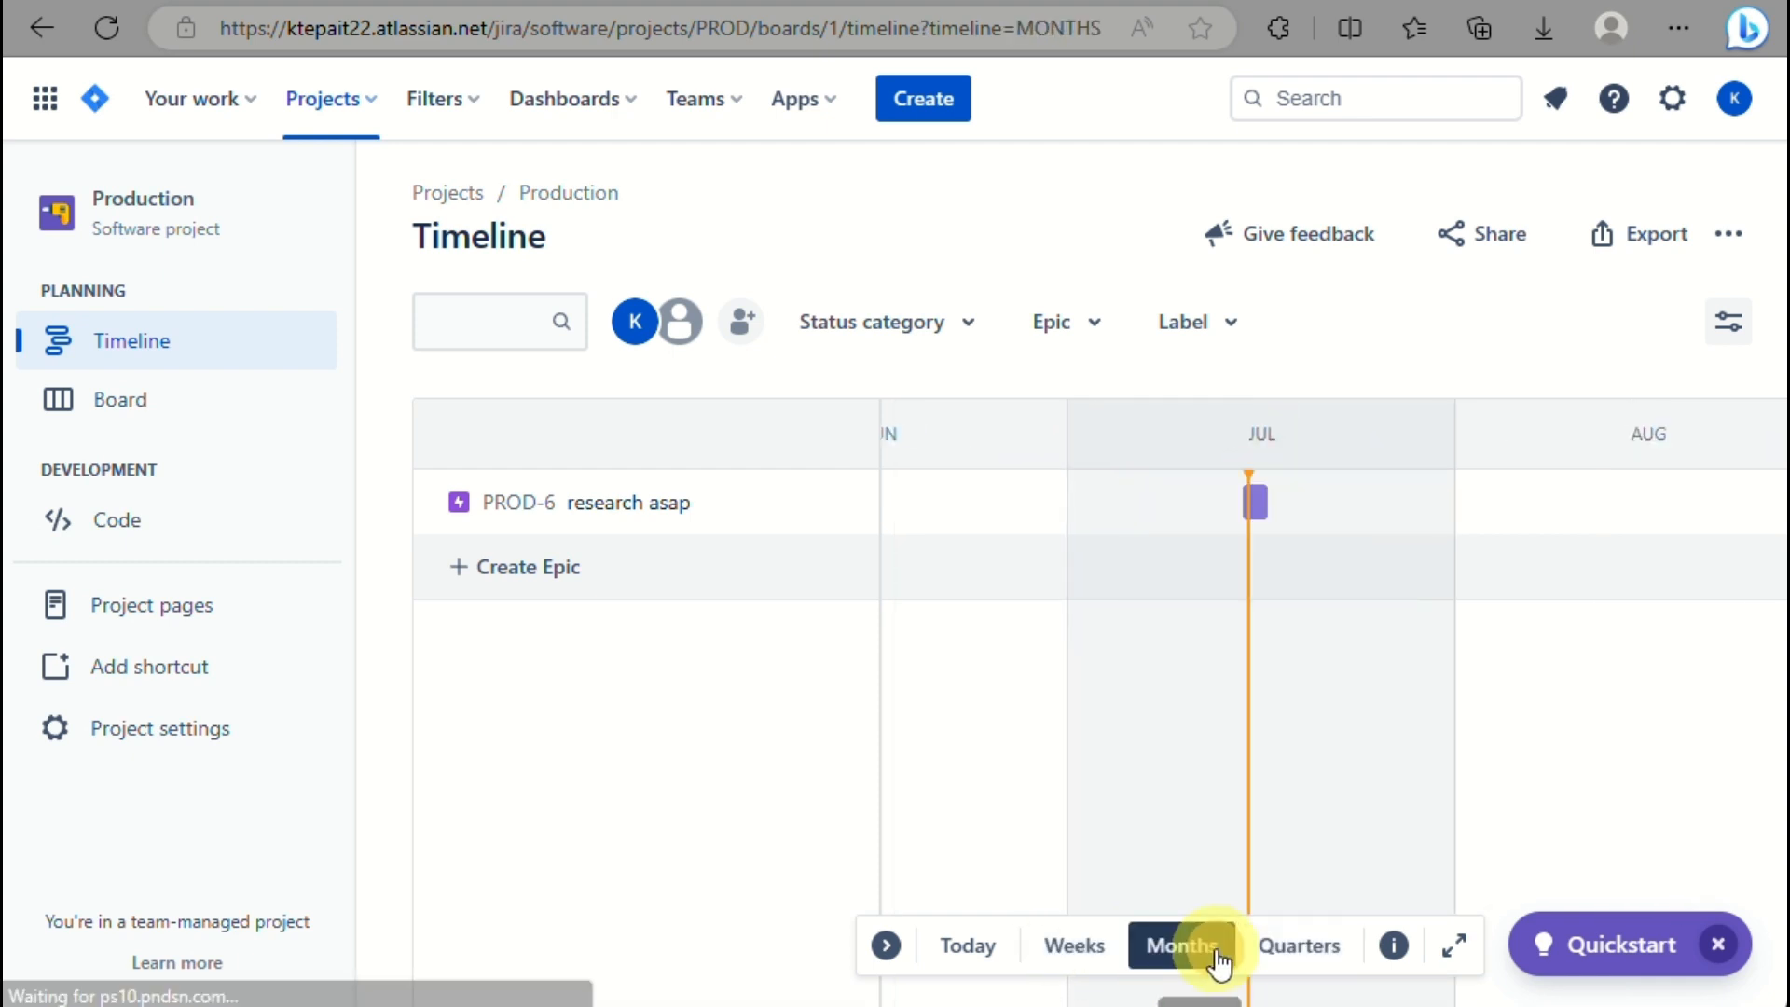
{"action": "left_click", "coordinate": [997, 951]}
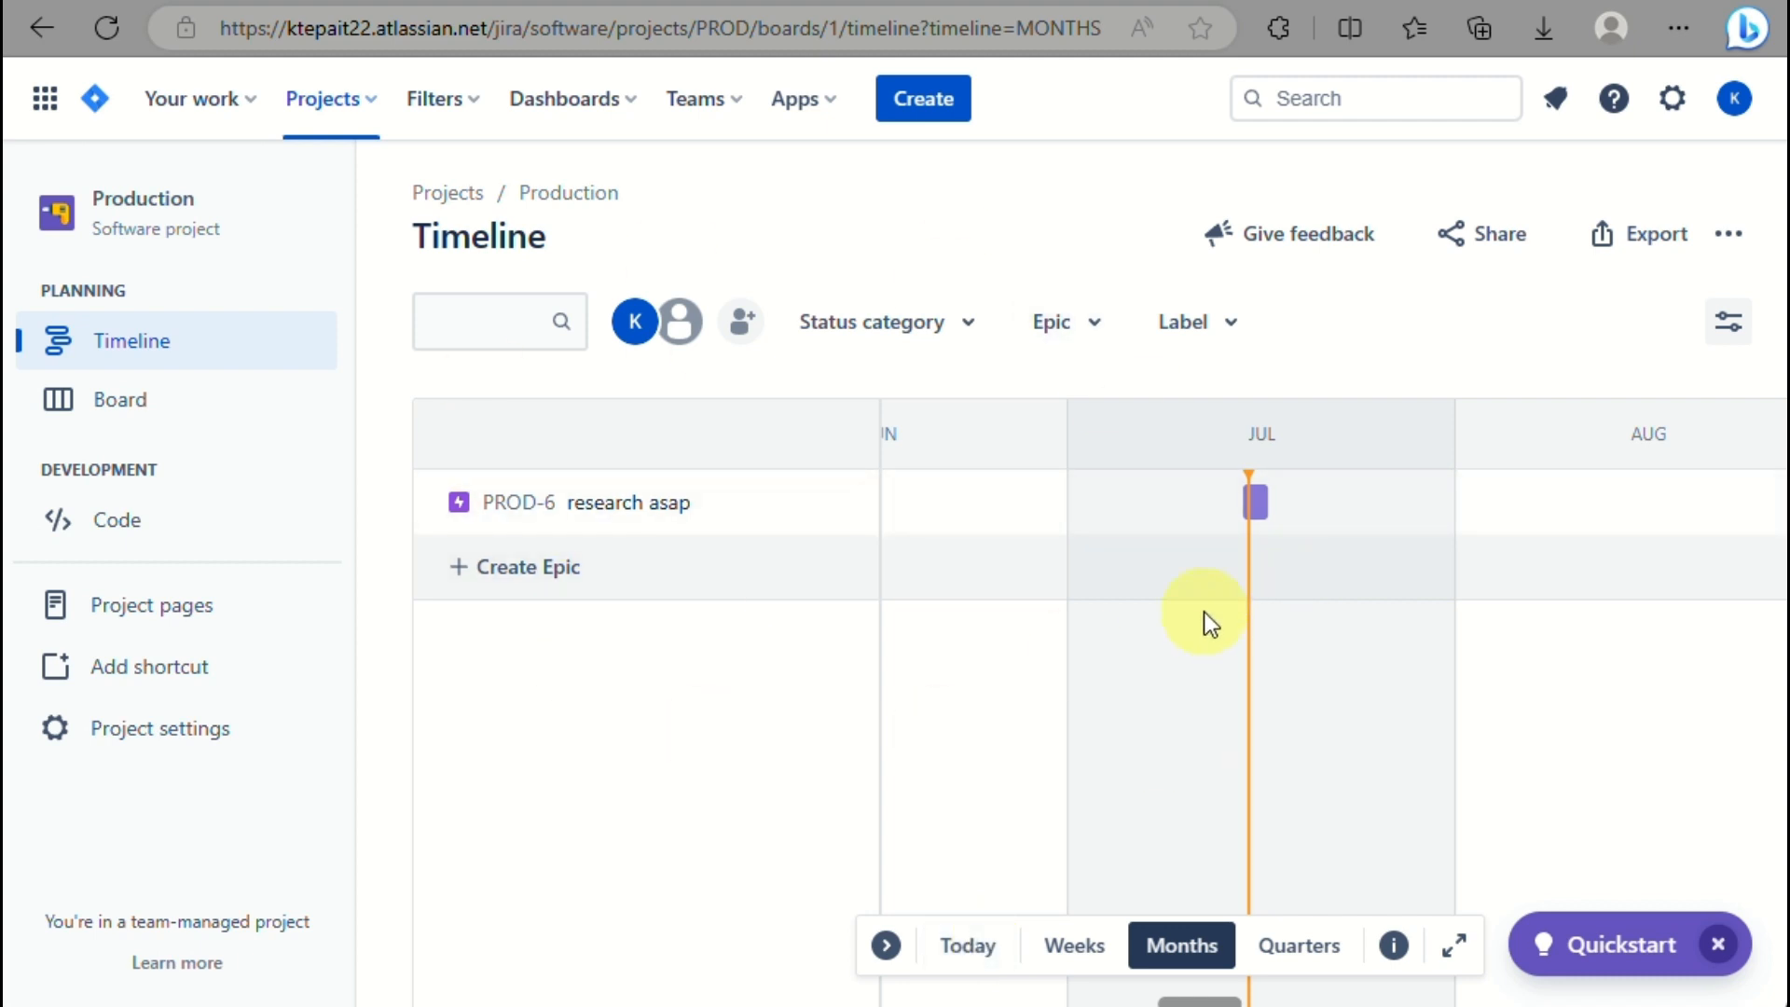
{"action": "left_click", "coordinate": [152, 532]}
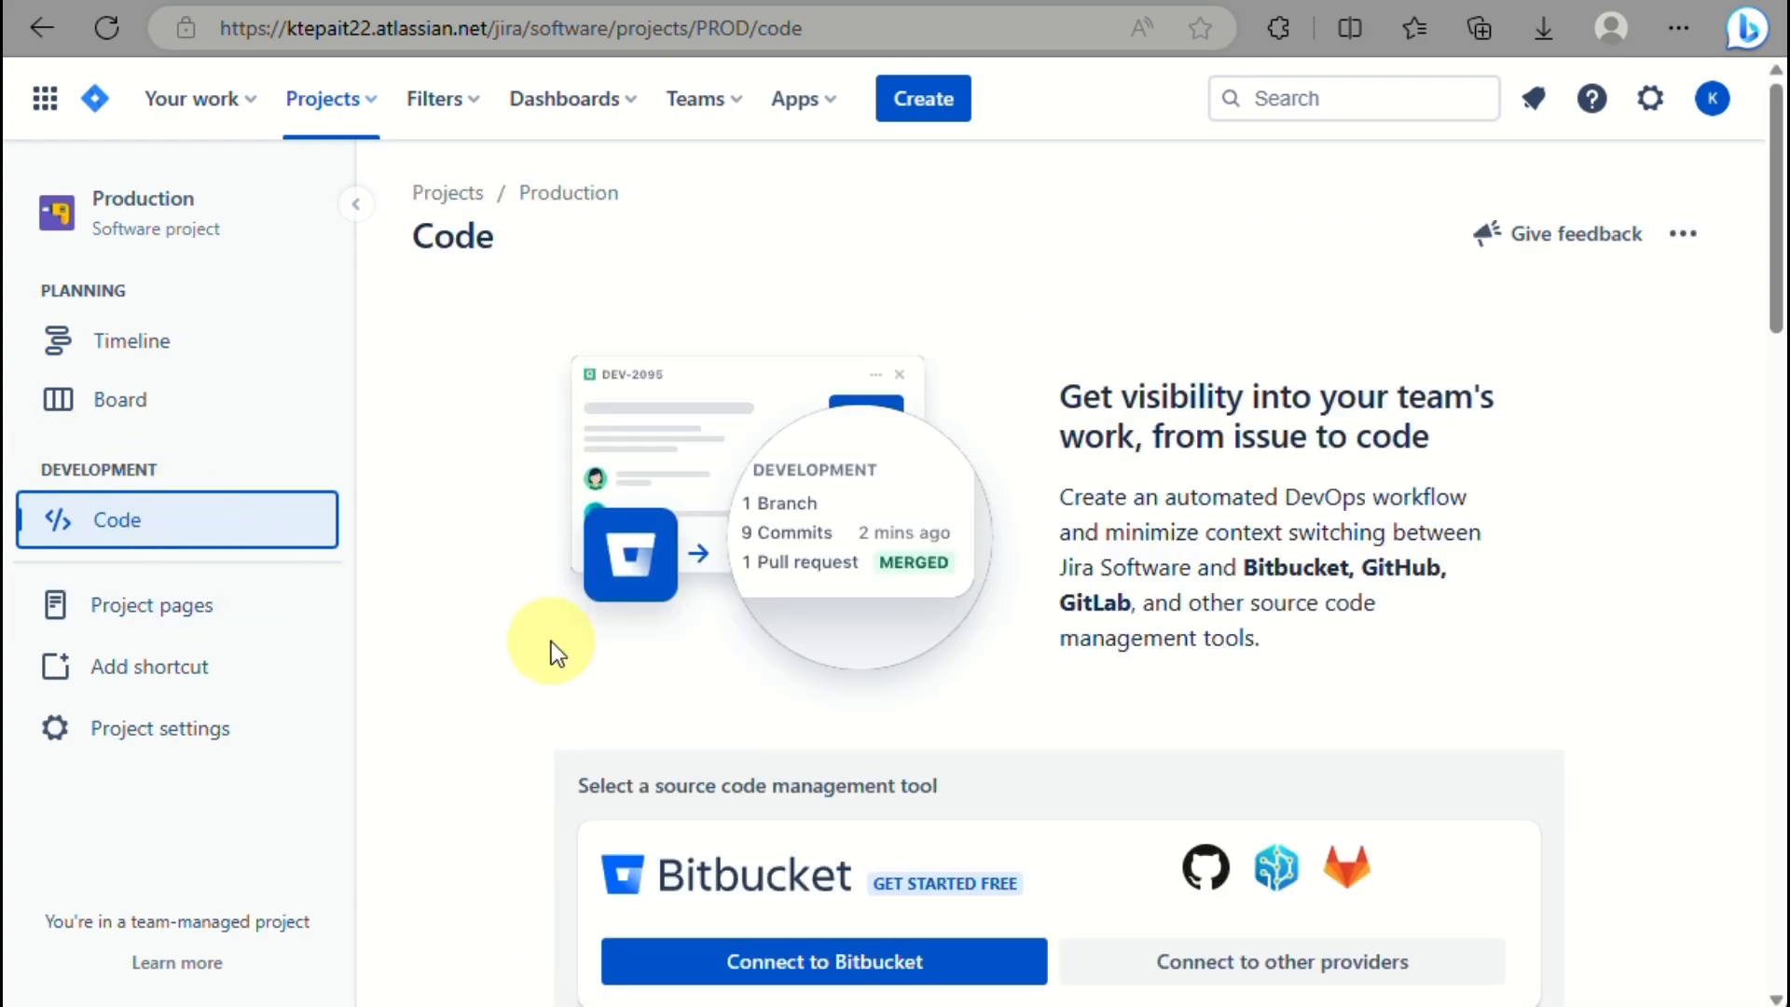
Scroll through the Code page's source tool options, then go to Project pages.
{"action": "scroll", "coordinate": [551, 642], "scroll_direction": "down", "scroll_amount": 5}
{"action": "scroll", "coordinate": [551, 642], "scroll_direction": "up", "scroll_amount": 5}
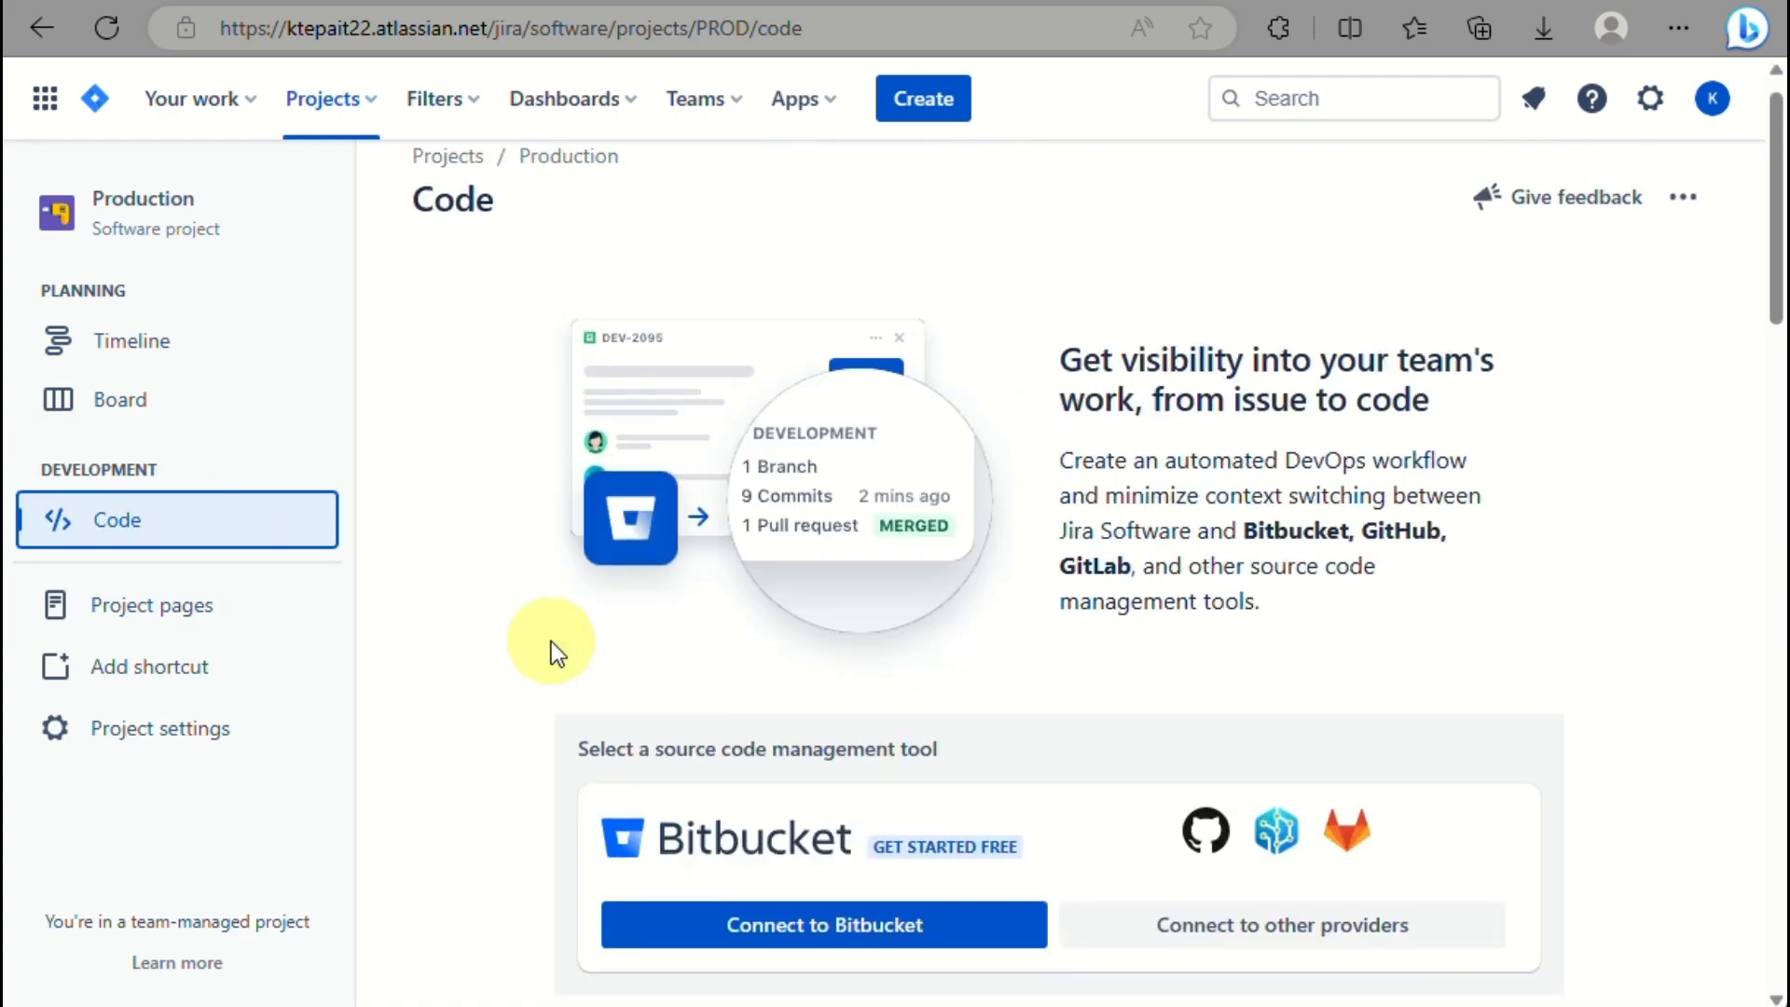
{"action": "scroll", "coordinate": [551, 642], "scroll_direction": "down", "scroll_amount": 3}
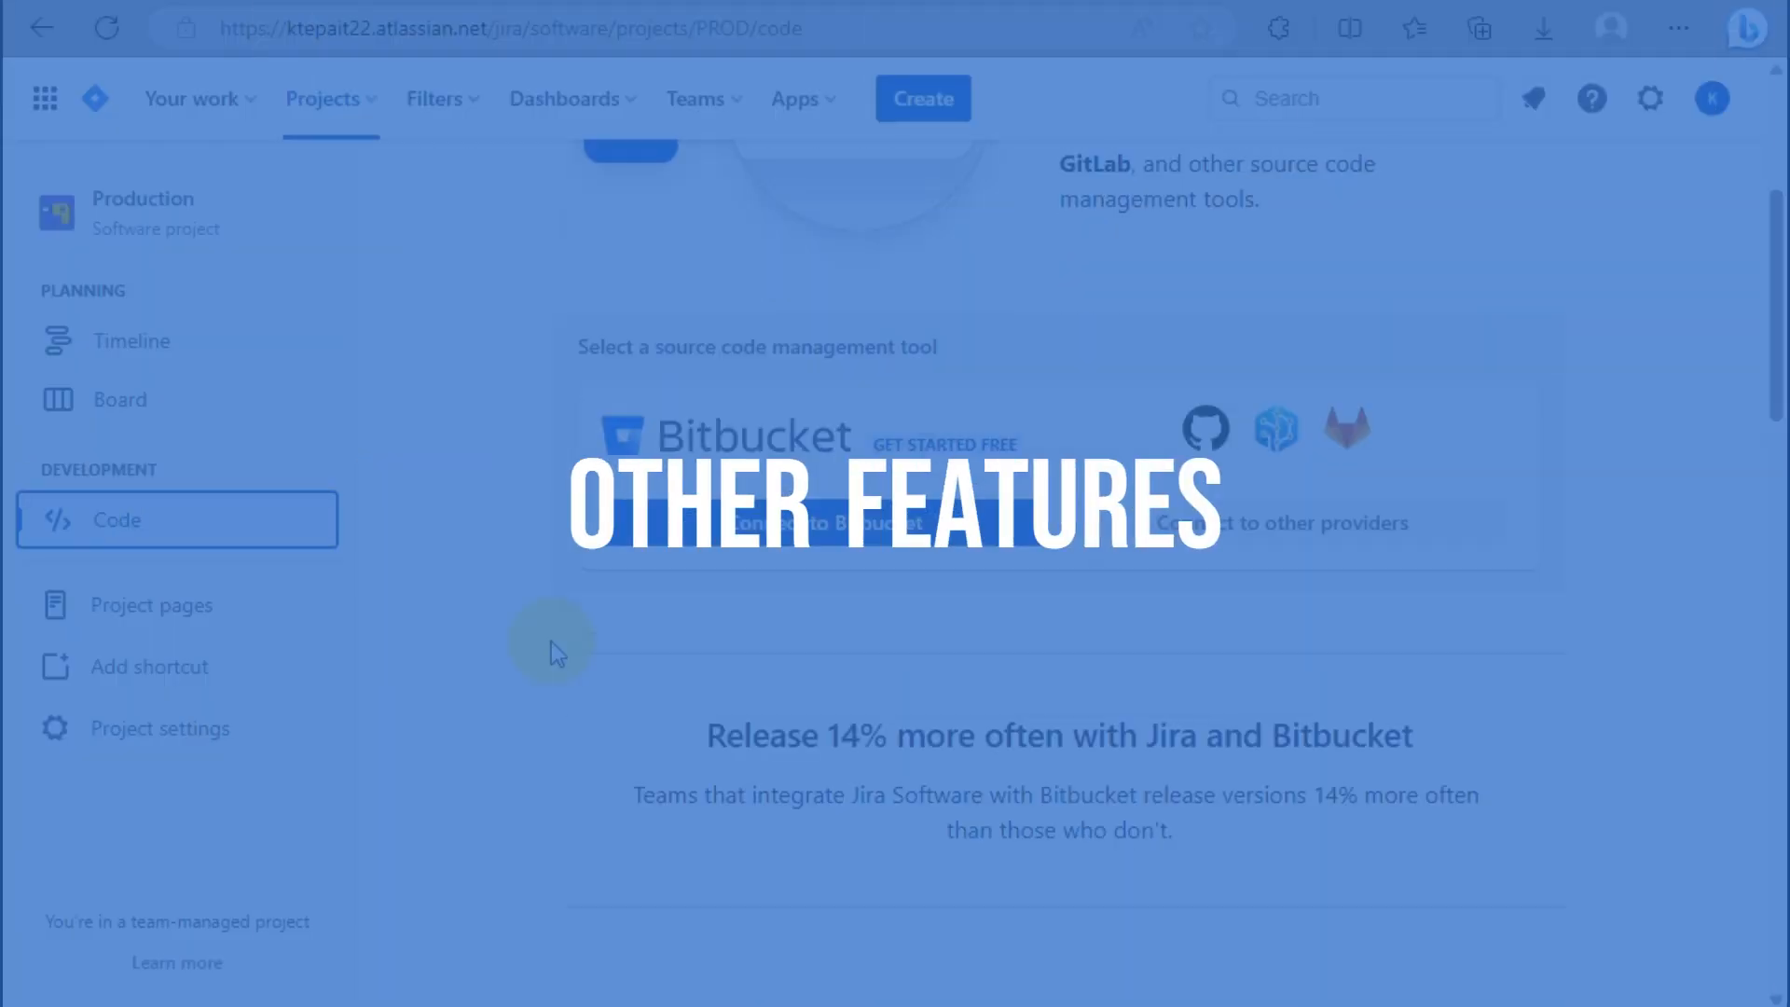
{"action": "scroll", "coordinate": [551, 642], "scroll_direction": "down", "scroll_amount": 3}
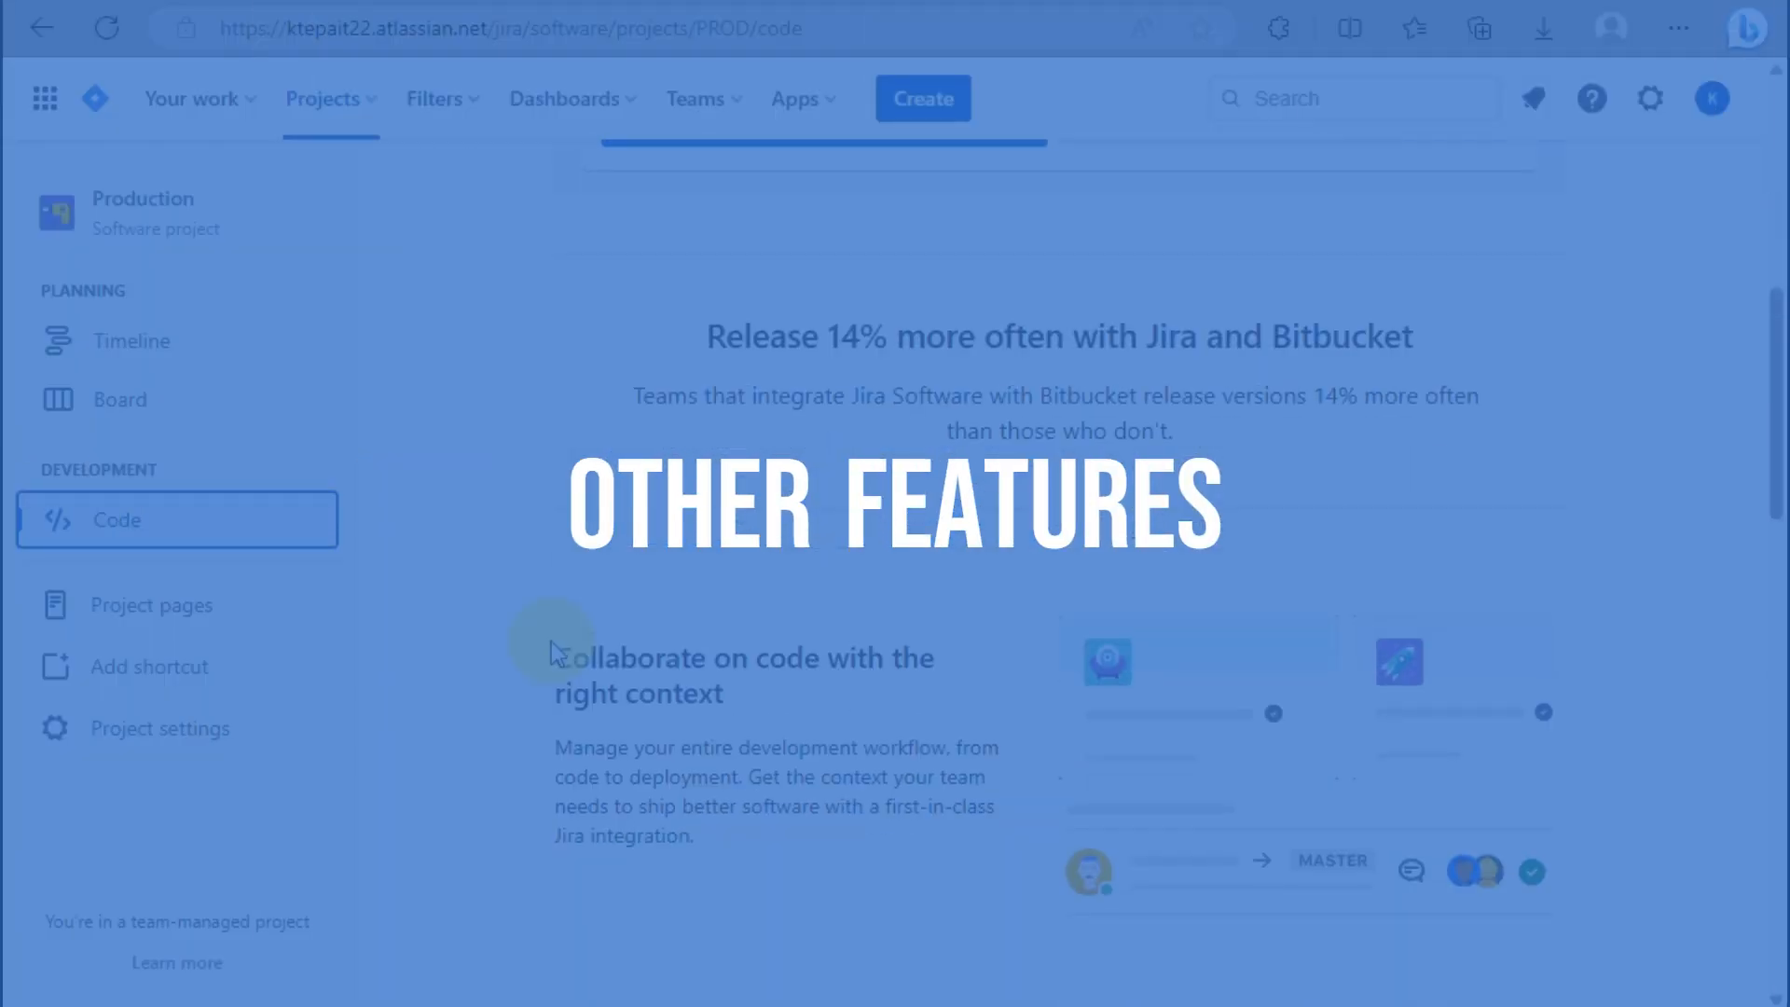
{"action": "scroll", "coordinate": [552, 642], "scroll_direction": "down", "scroll_amount": 2}
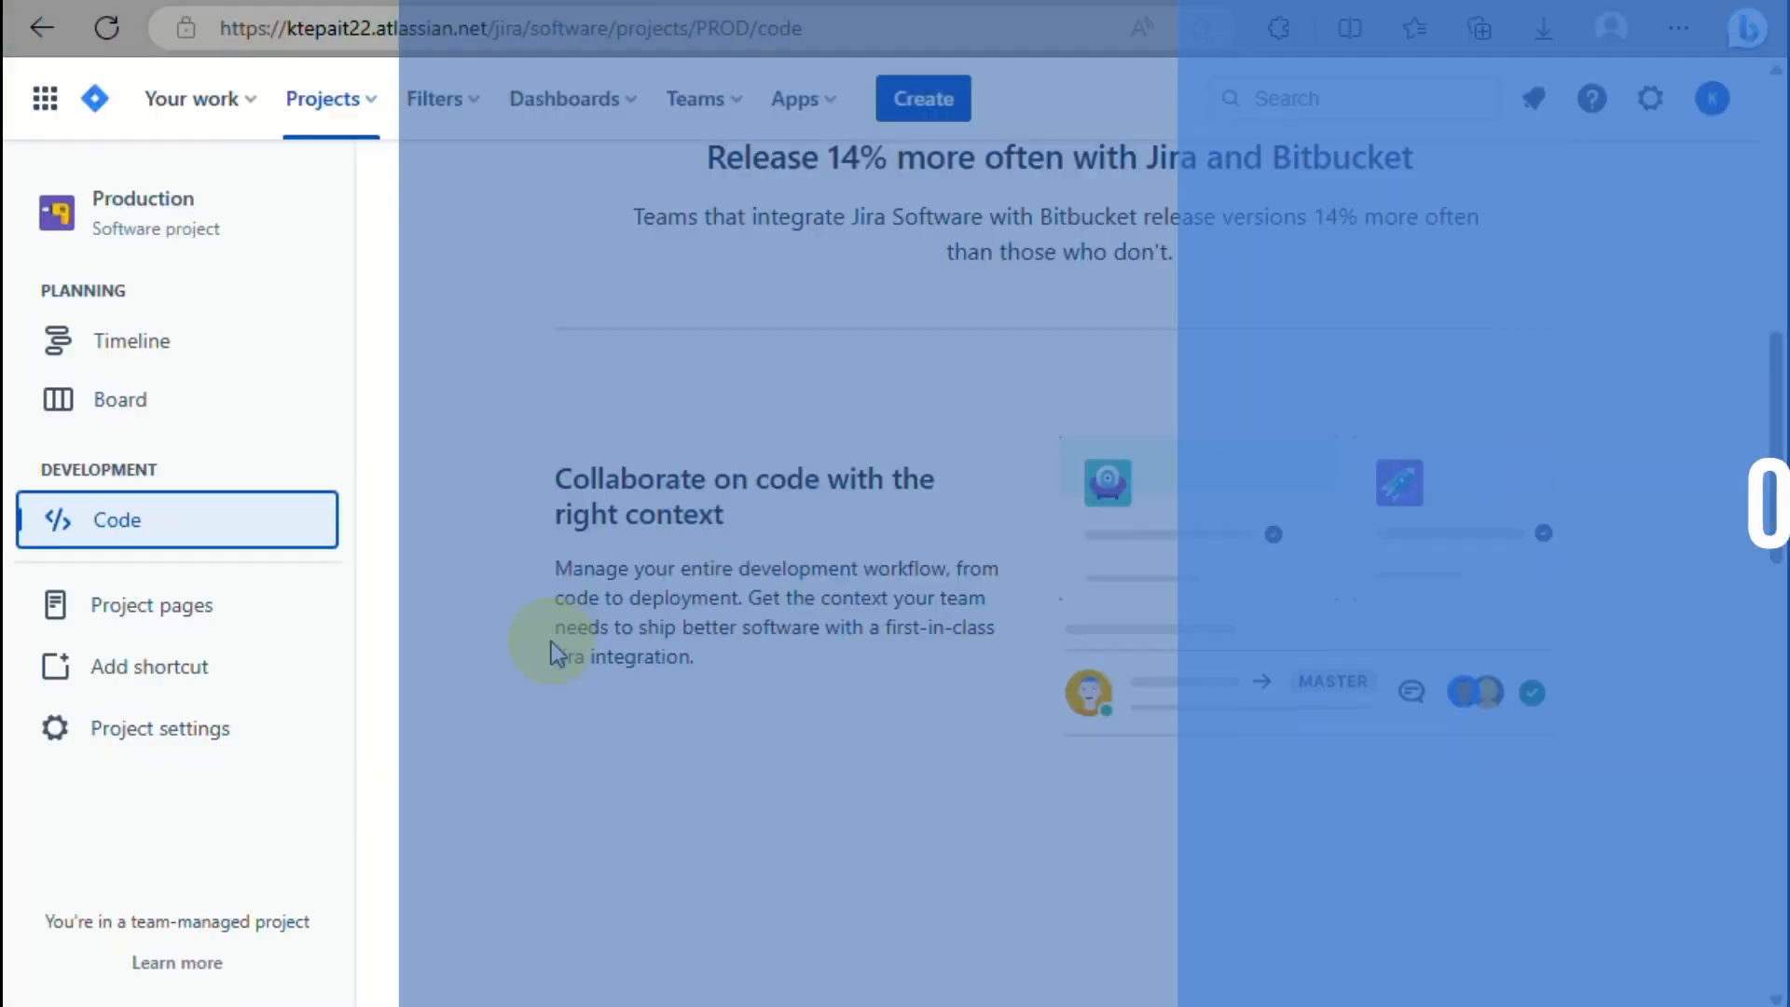
{"action": "scroll", "coordinate": [551, 641], "scroll_direction": "down", "scroll_amount": 3}
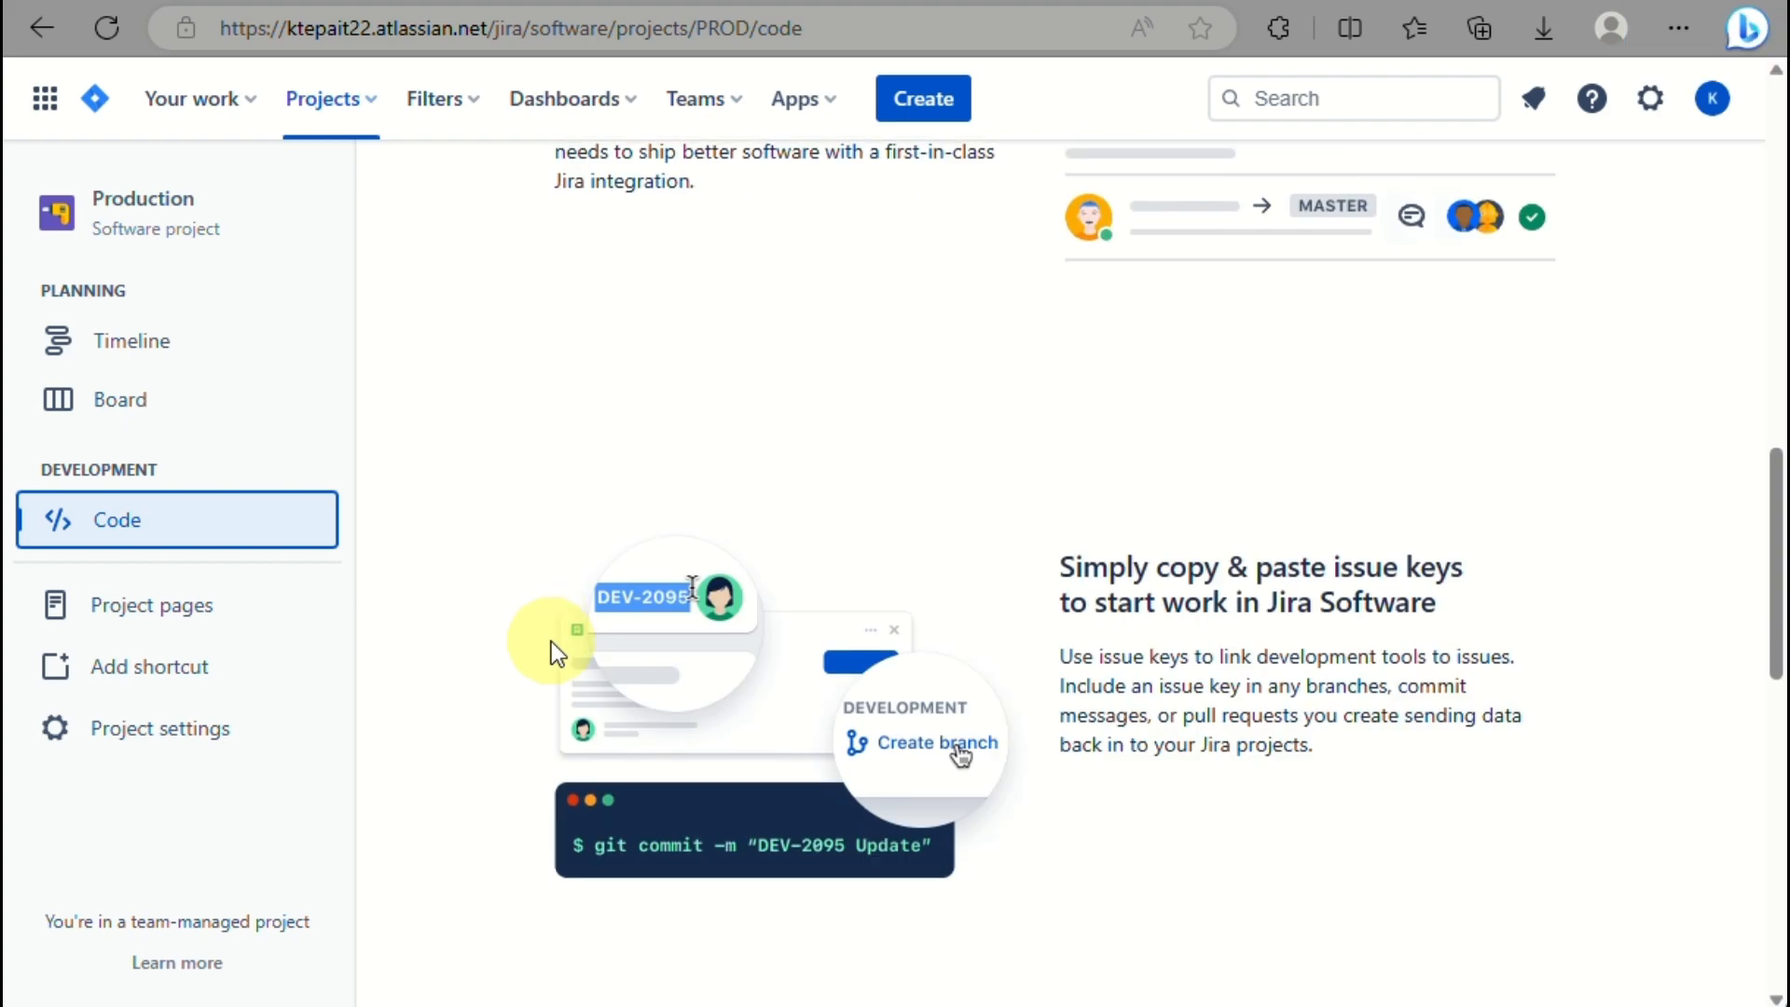
{"action": "scroll", "coordinate": [551, 642], "scroll_direction": "down", "scroll_amount": 3}
{"action": "scroll", "coordinate": [552, 642], "scroll_direction": "down", "scroll_amount": 5}
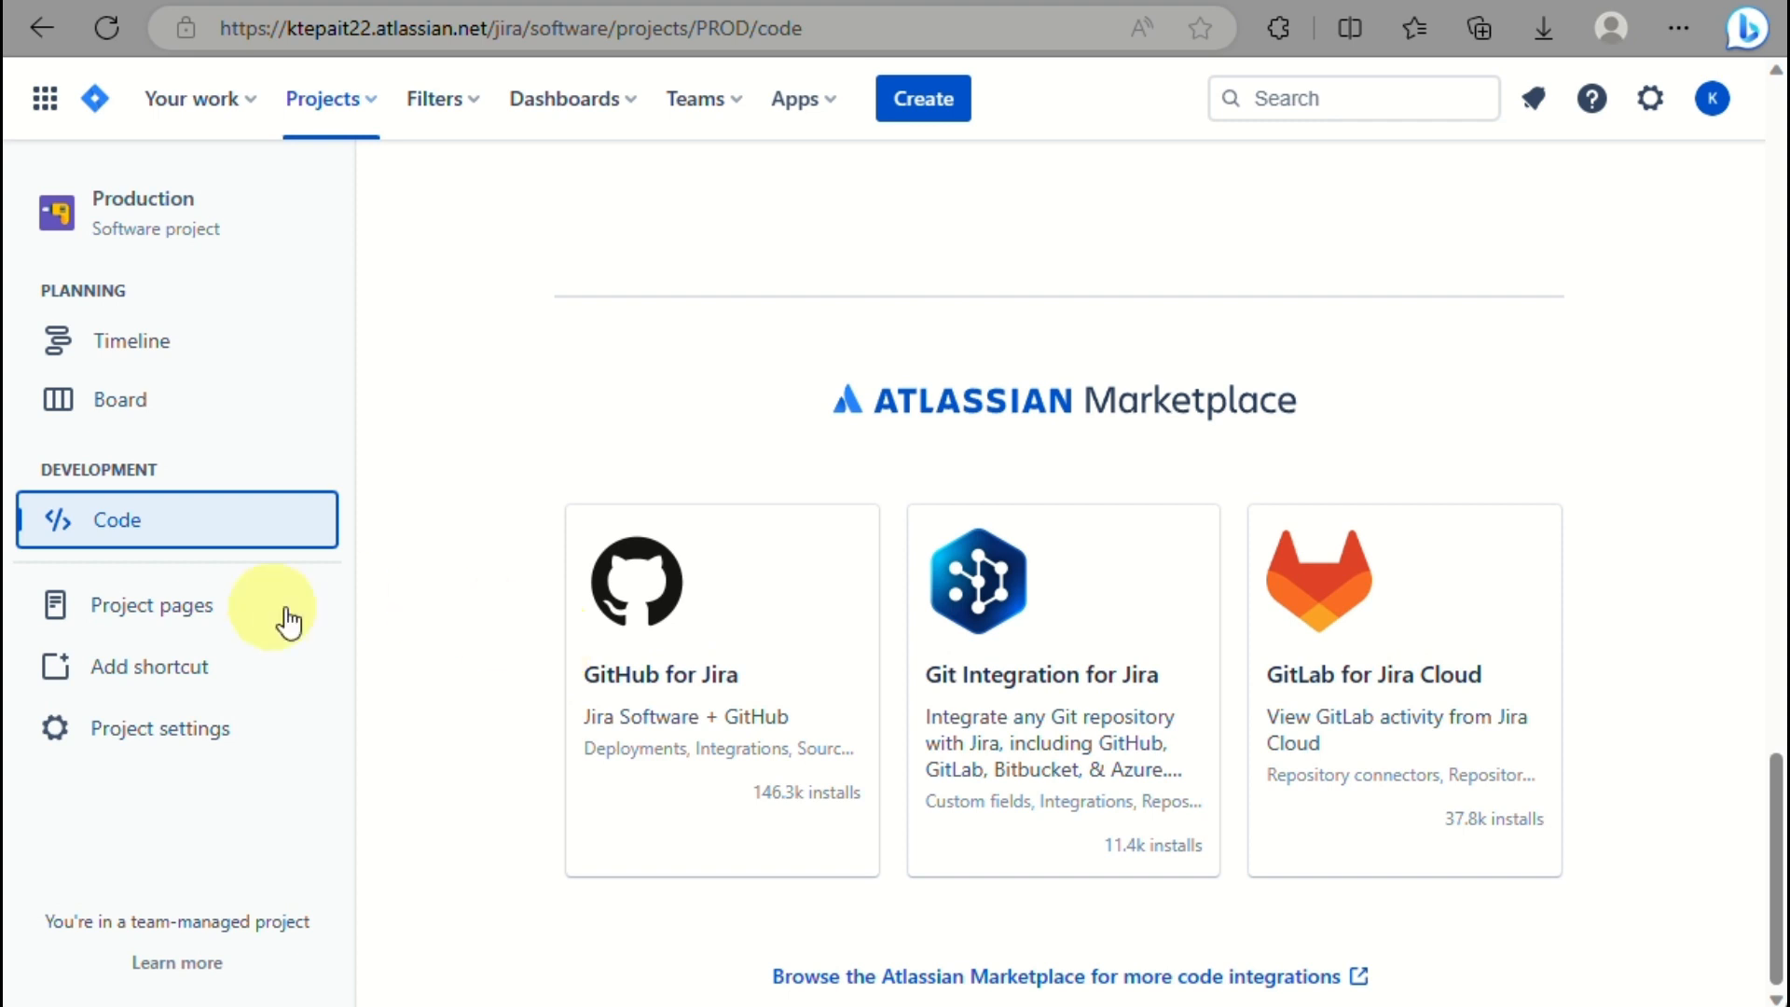
{"action": "left_click", "coordinate": [199, 629]}
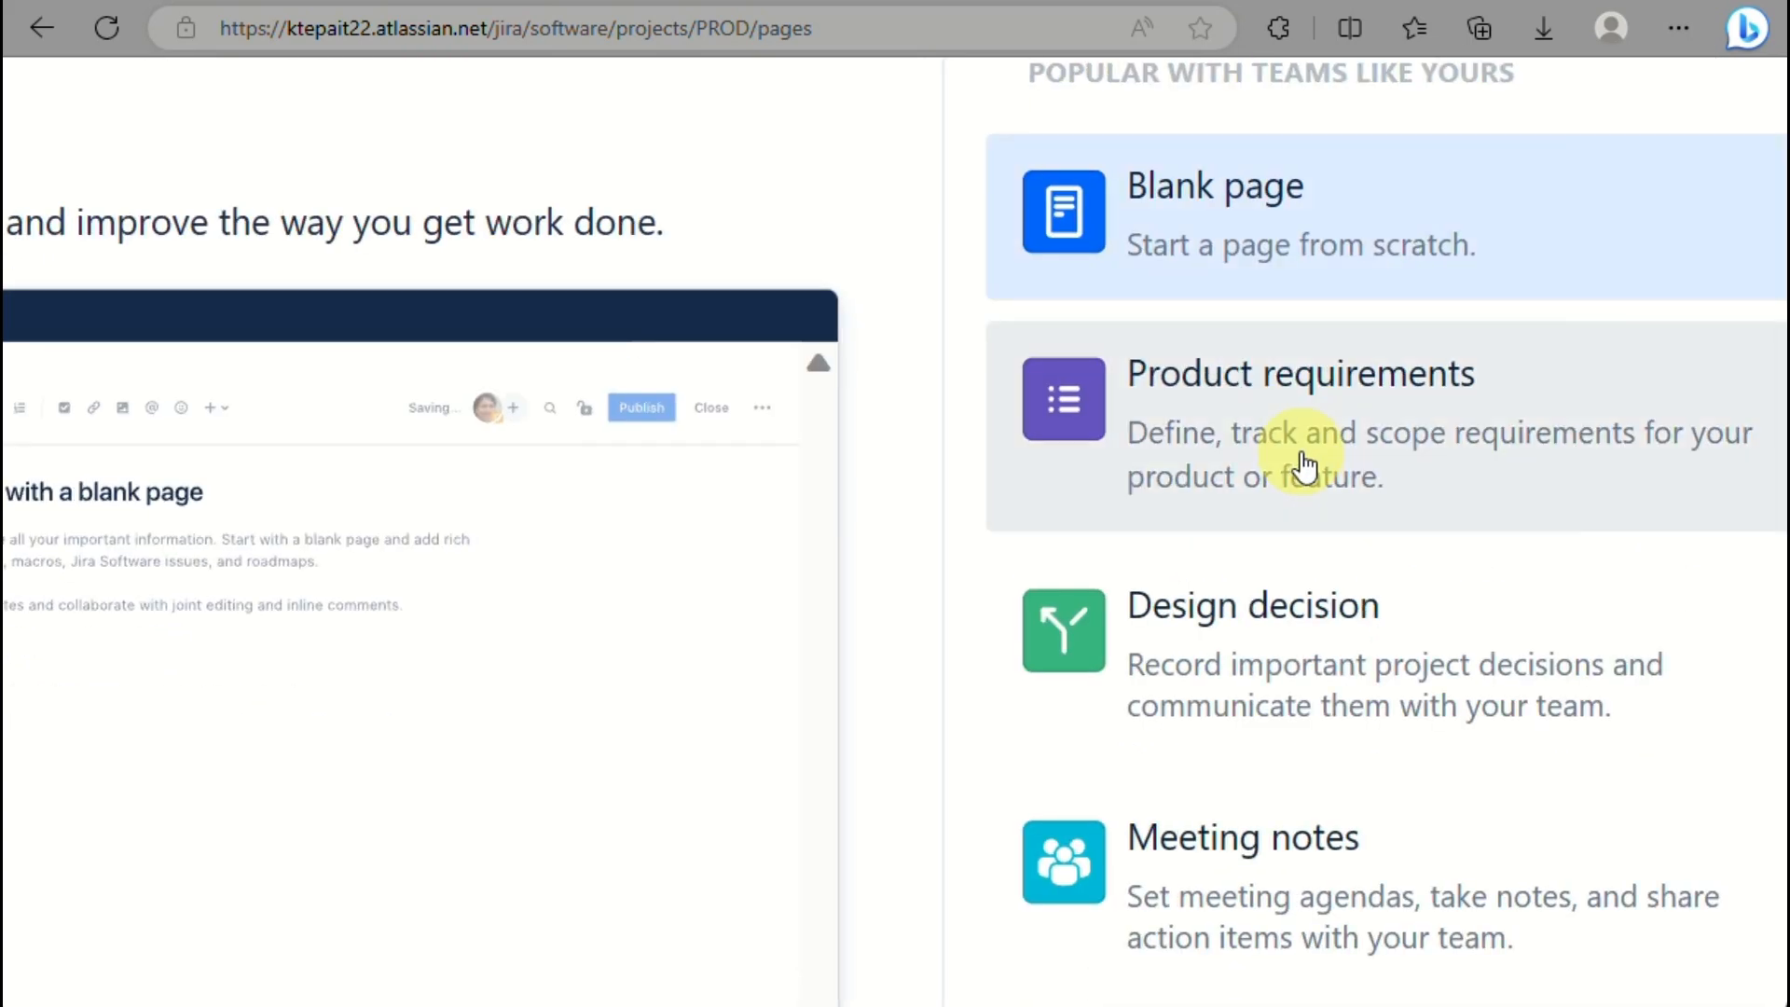
Preview the Product requirements template.
{"action": "left_click", "coordinate": [1303, 463]}
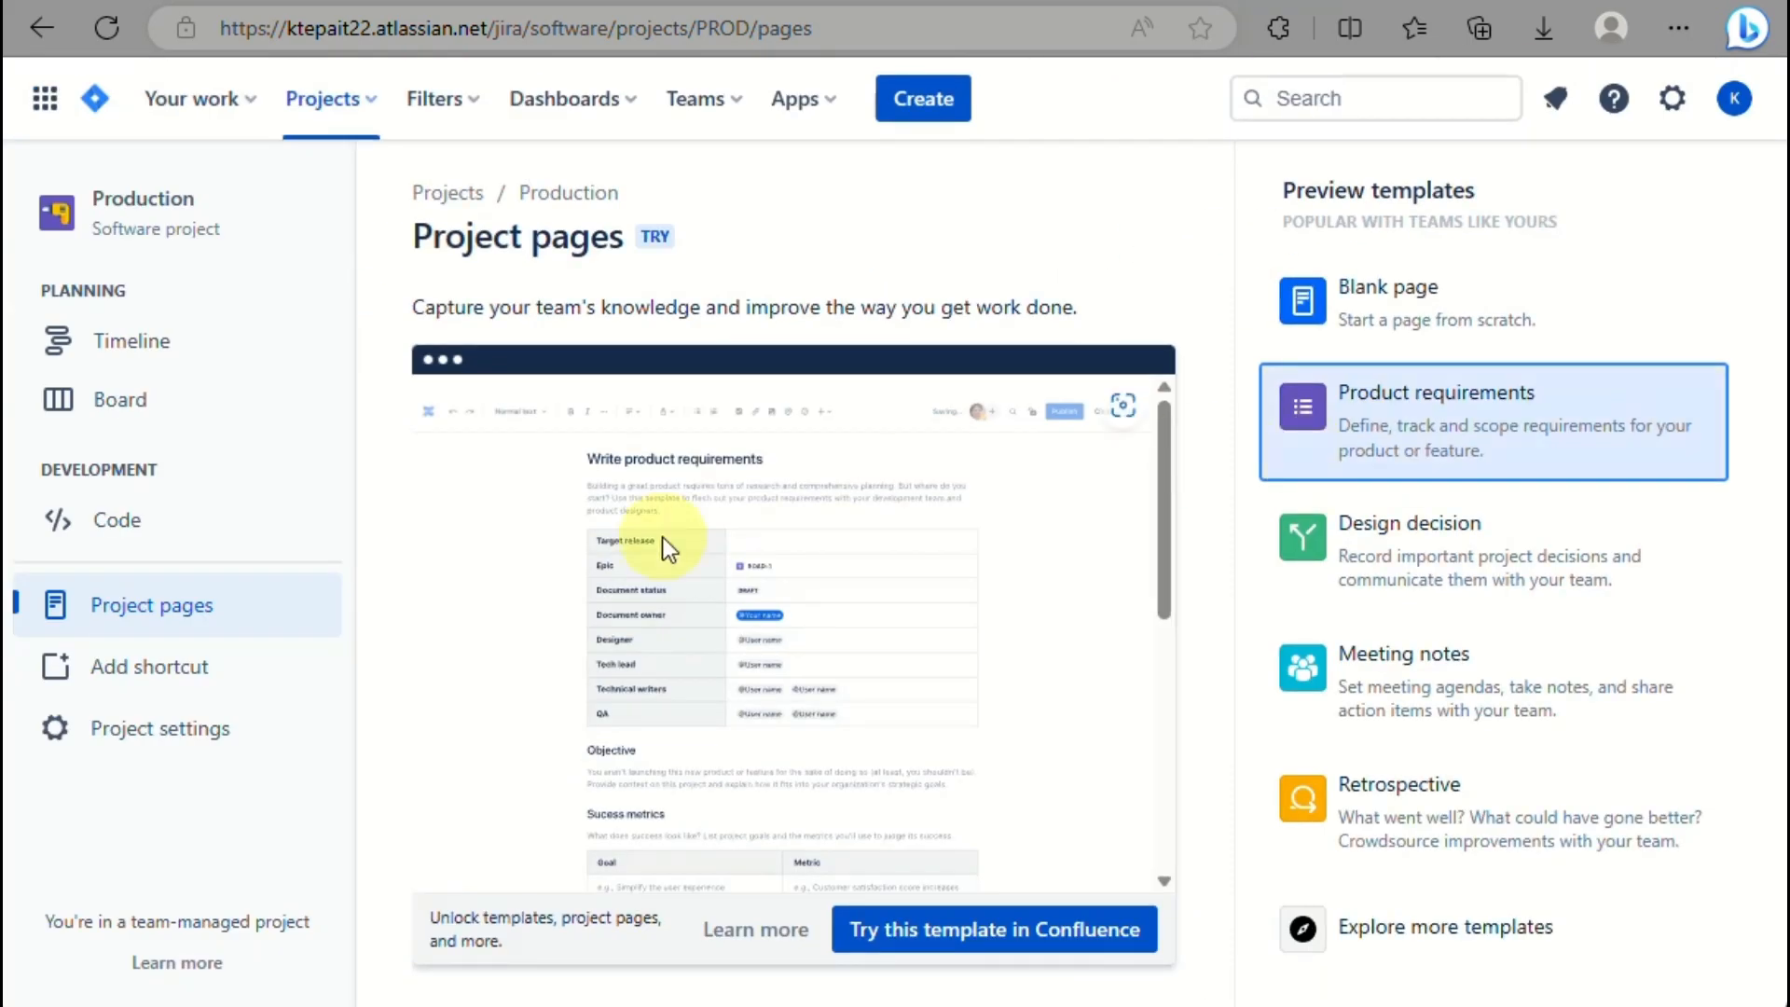
{"action": "scroll", "coordinate": [656, 617], "scroll_direction": "down", "scroll_amount": 10}
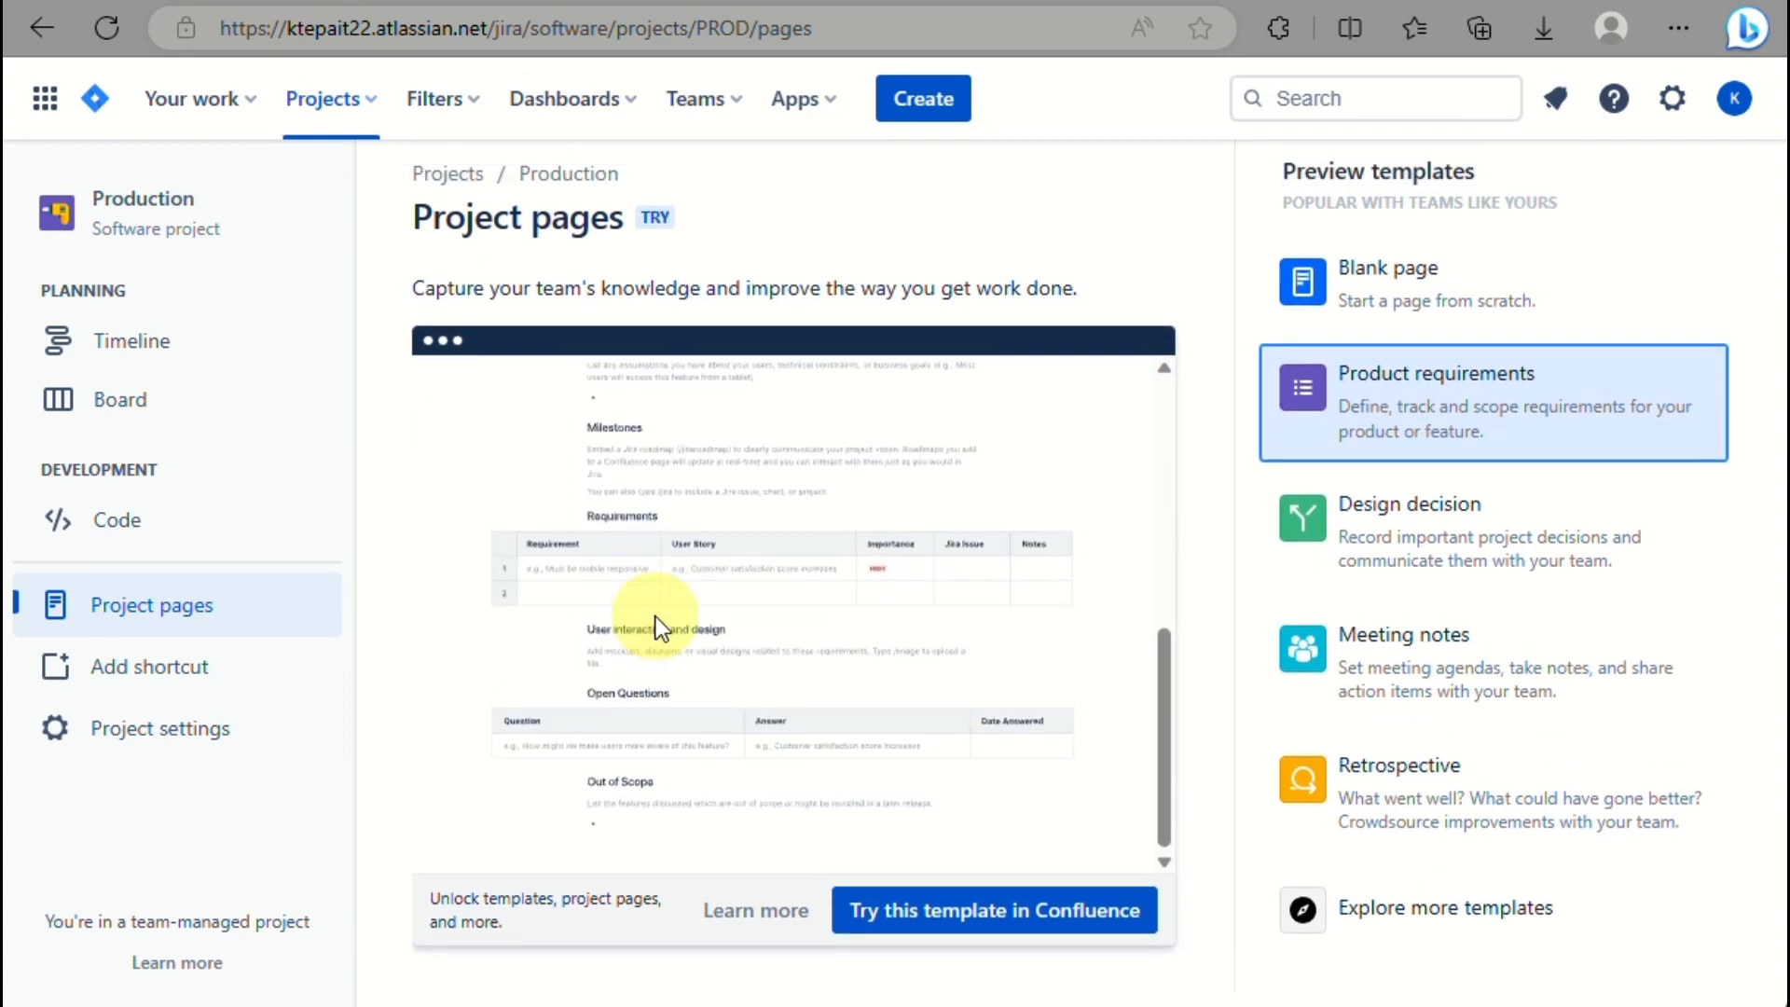
{"action": "scroll", "coordinate": [657, 617], "scroll_direction": "up", "scroll_amount": 1}
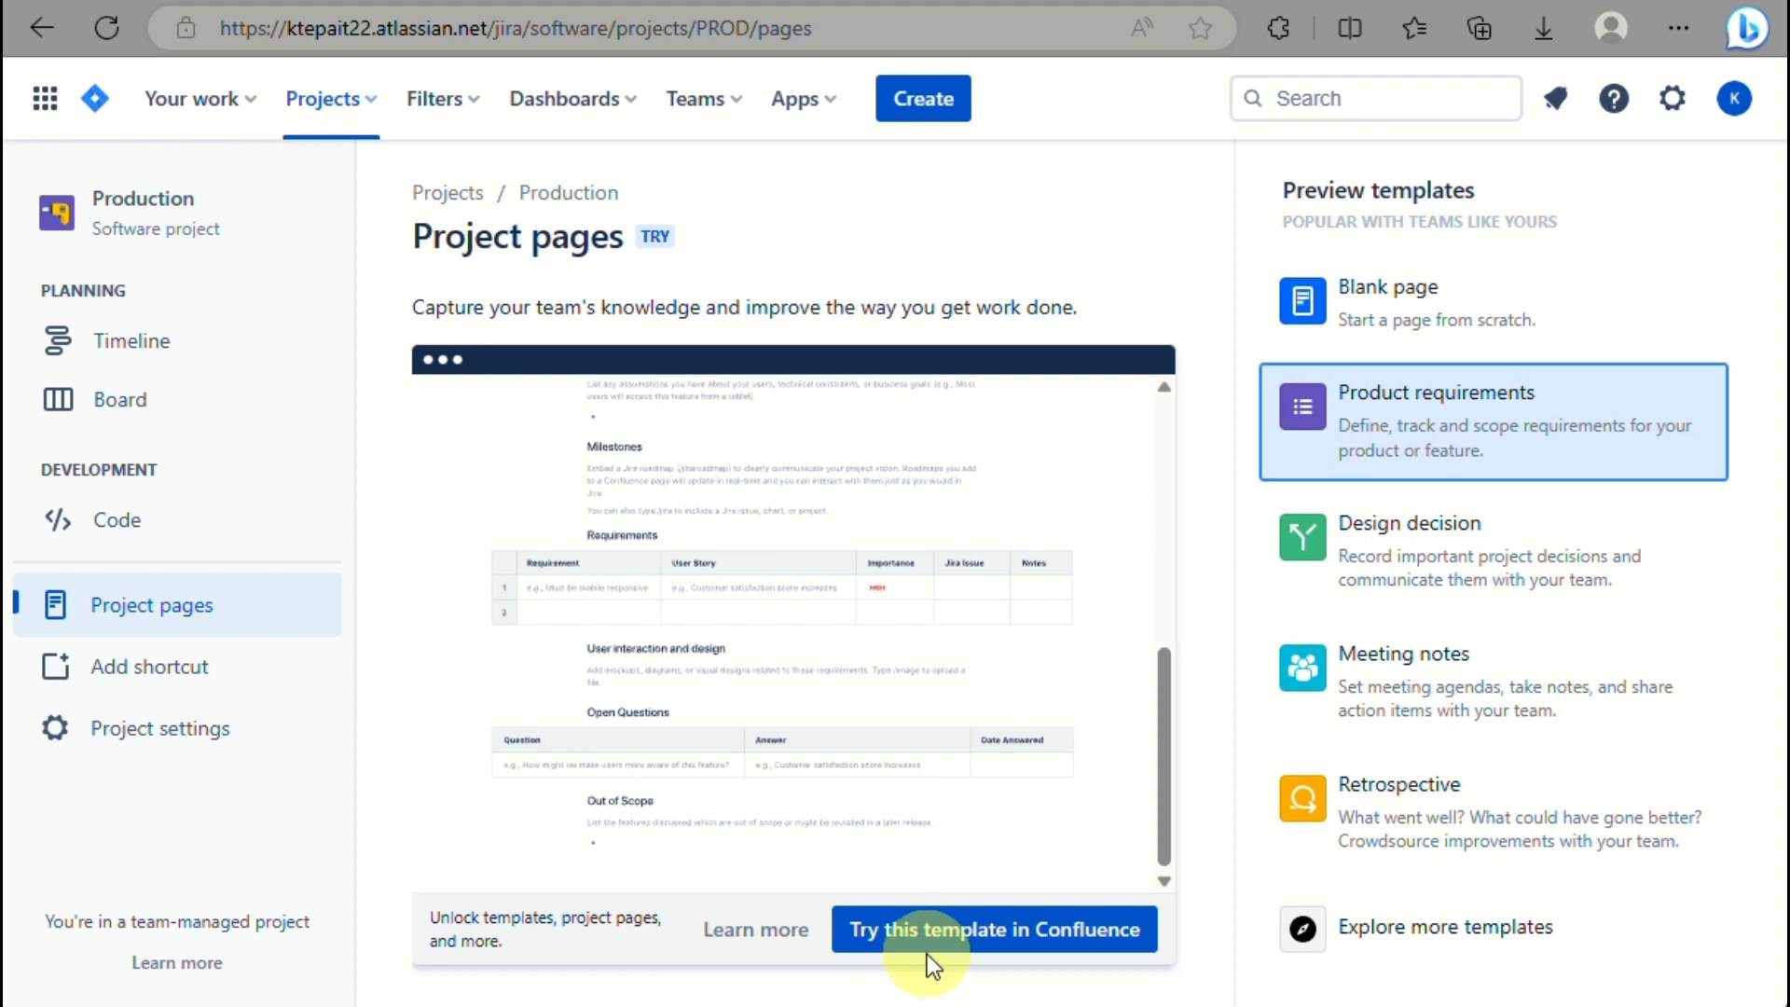
Bring up the add-item choices, cancel them, and bring them up again.
{"action": "left_click", "coordinate": [169, 697]}
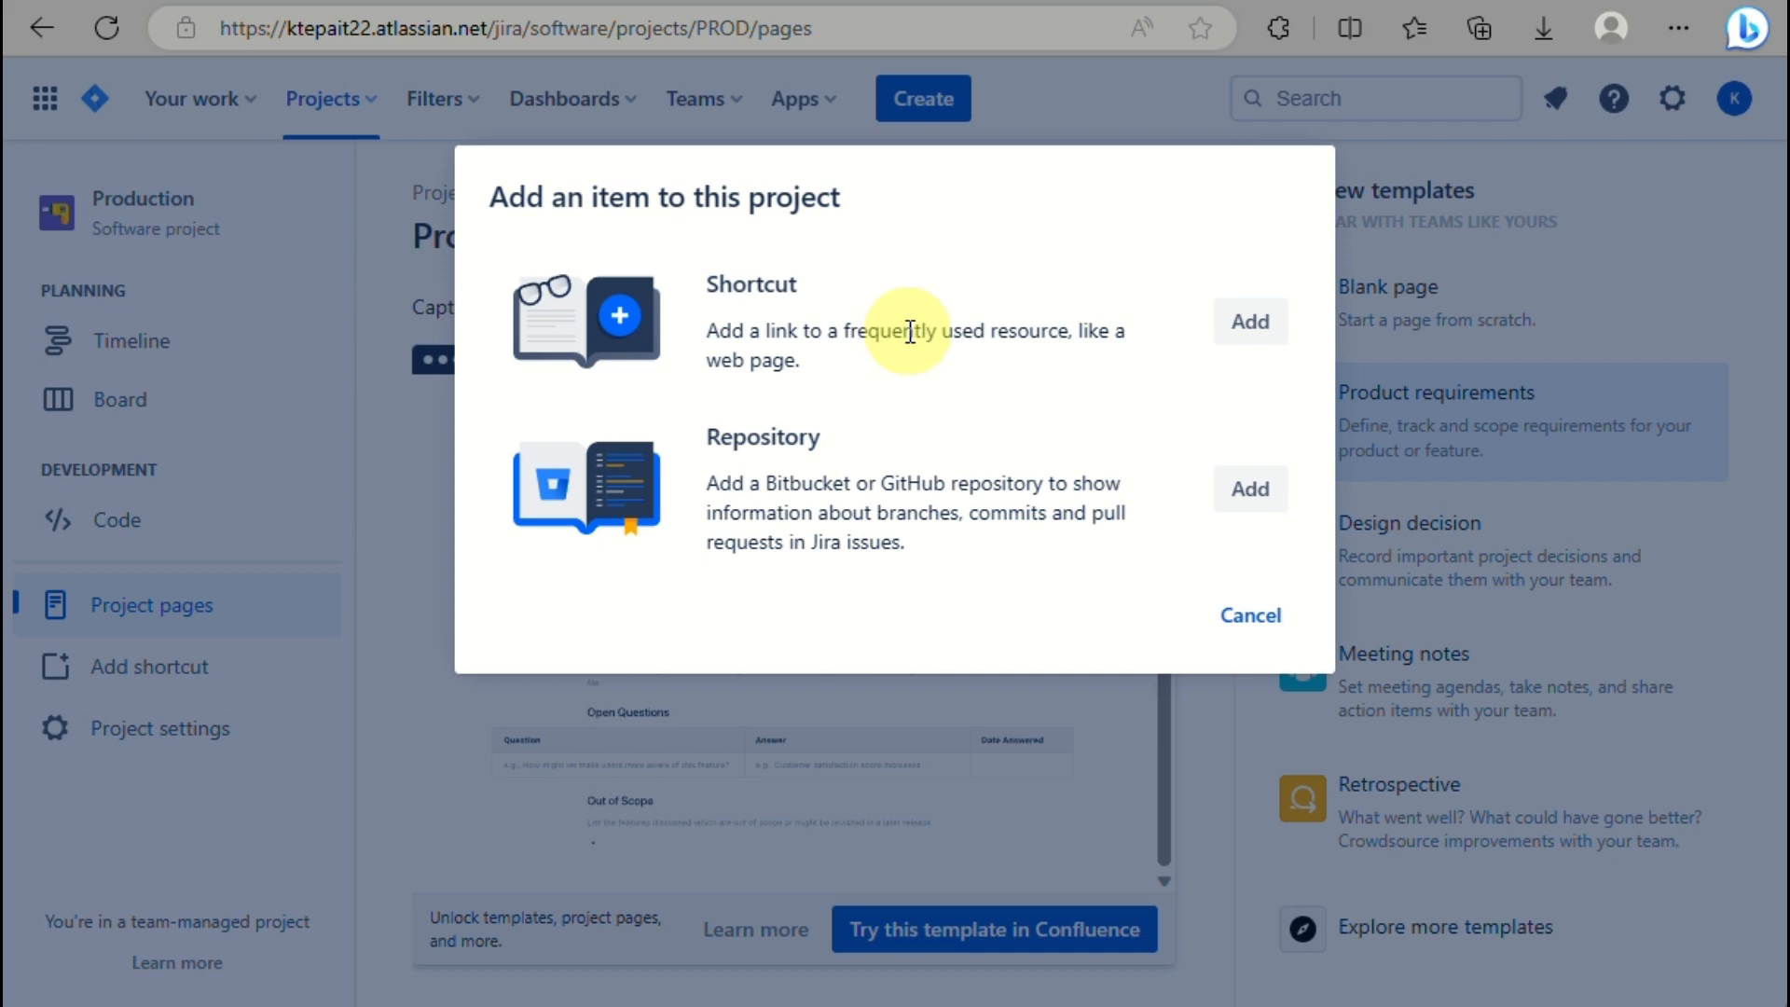
{"action": "left_click", "coordinate": [1248, 613]}
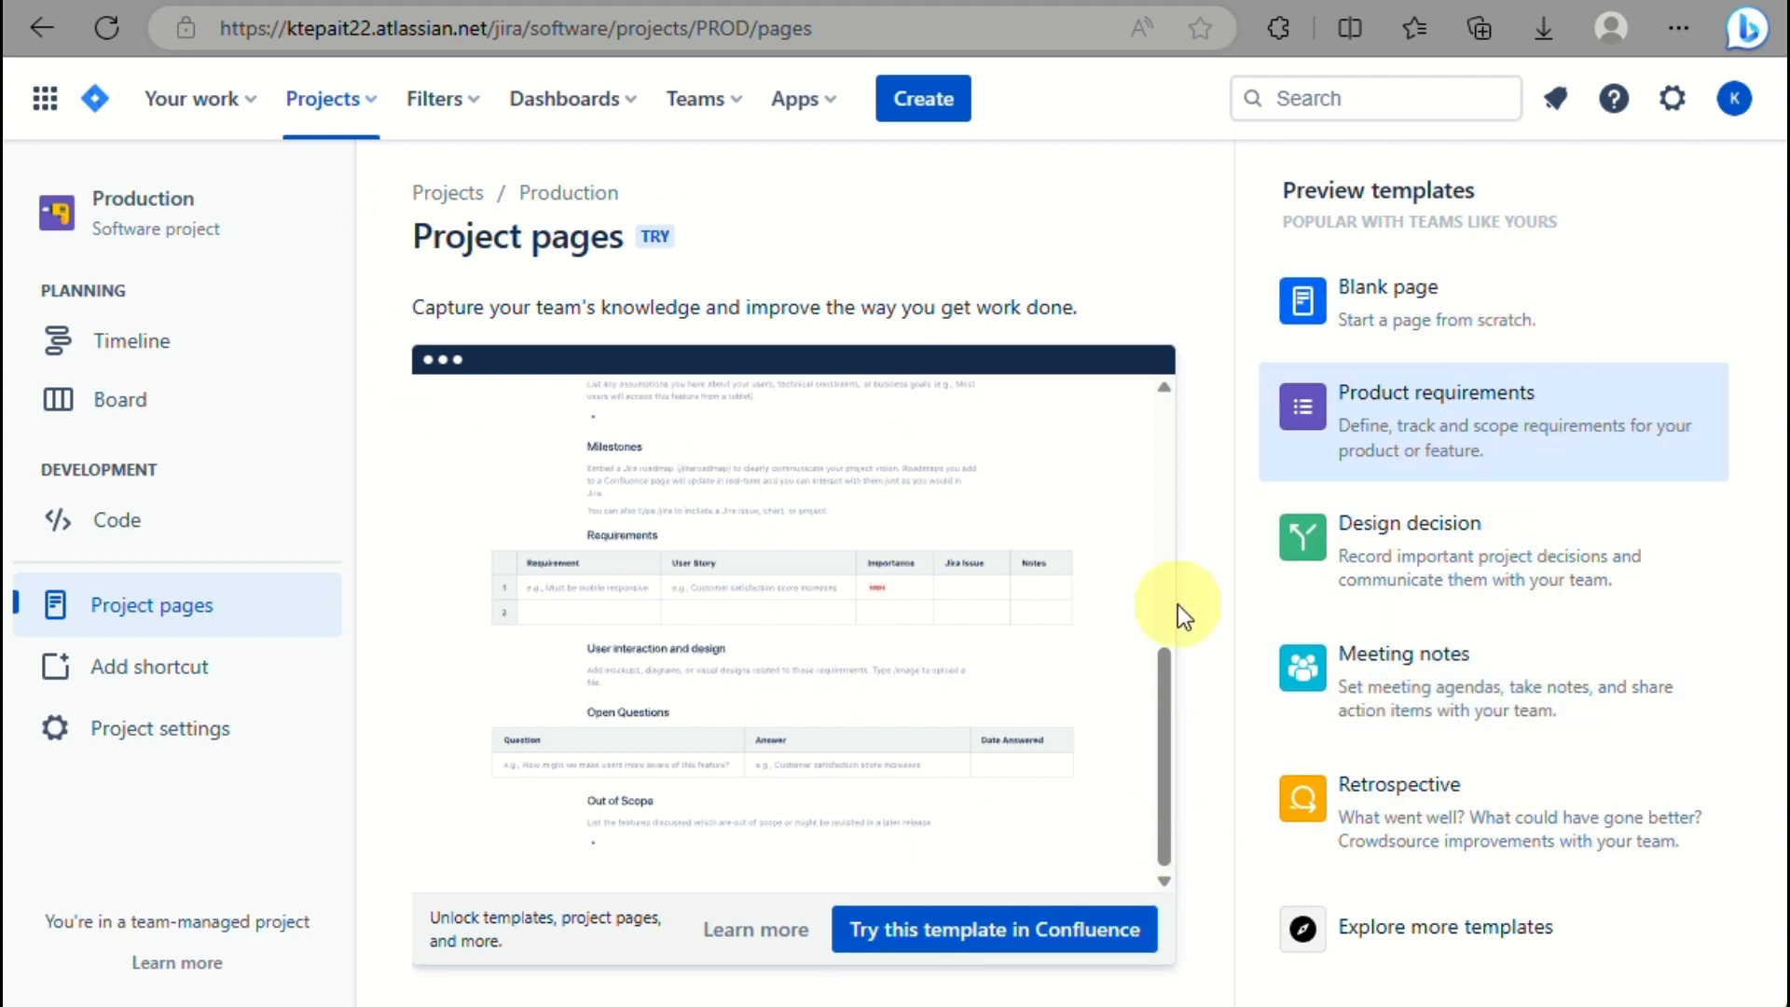
{"action": "left_click", "coordinate": [154, 674]}
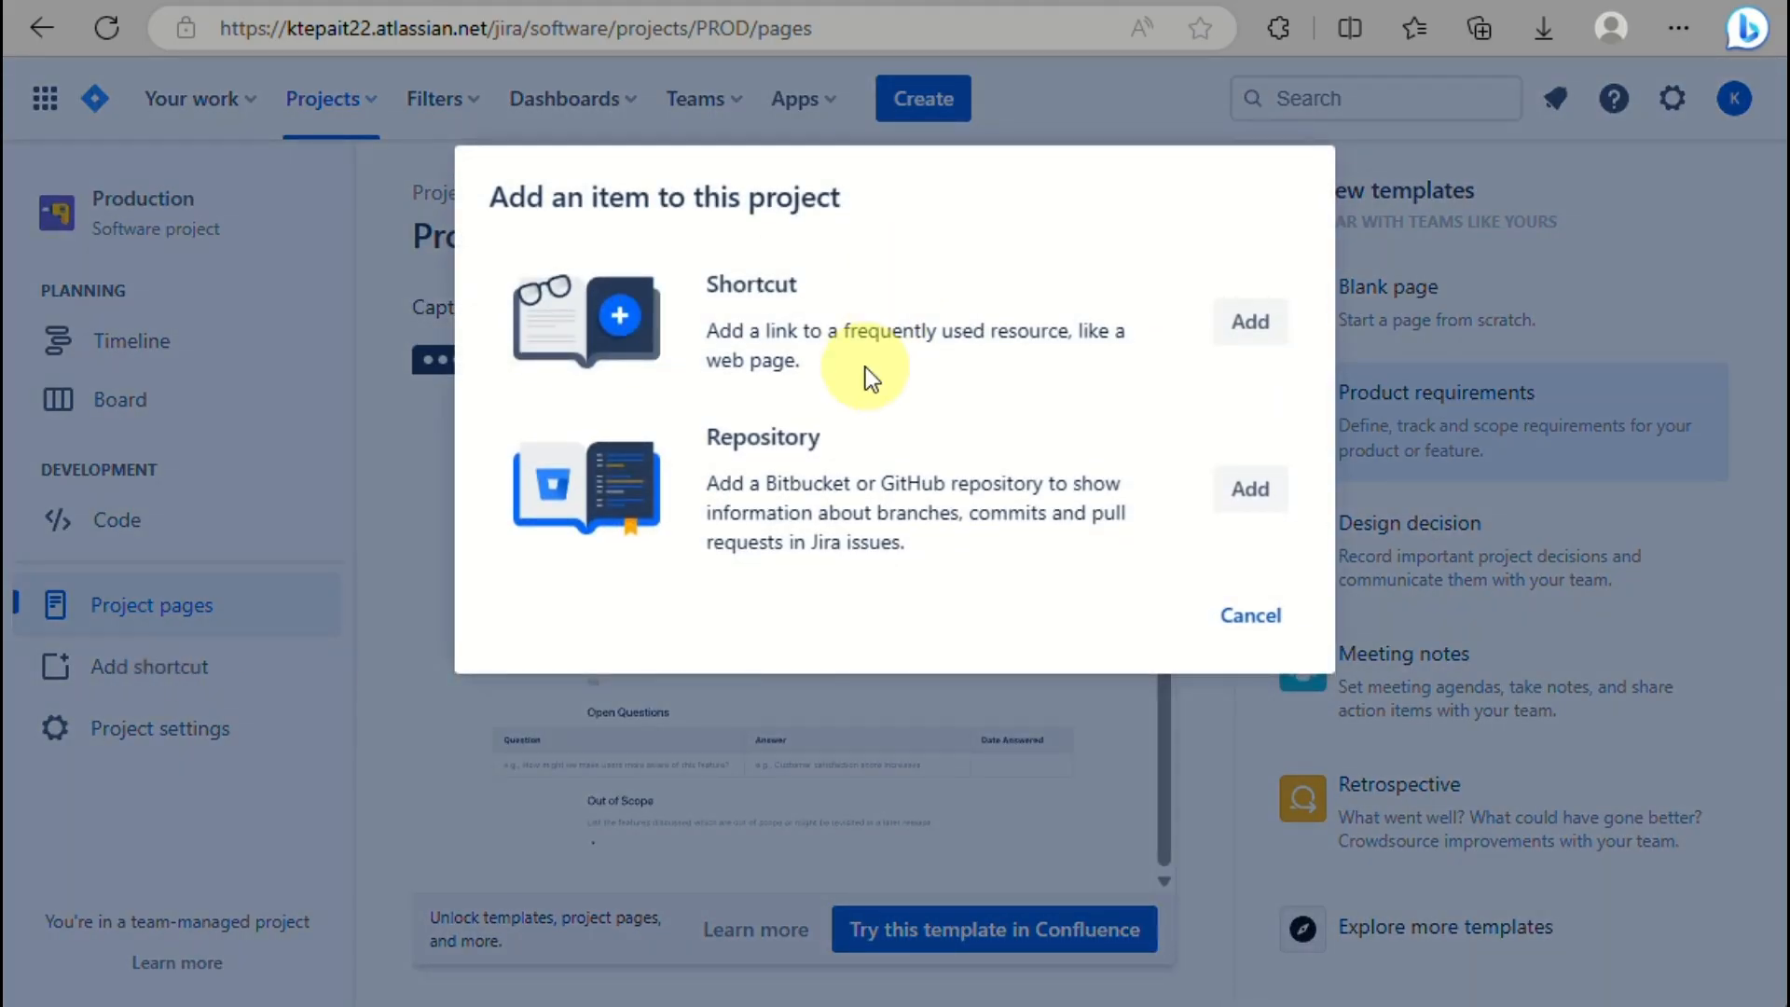
Begin a shortcut with a drive.google web address, then clear it and close without saving.
{"action": "left_click", "coordinate": [1250, 319]}
{"action": "left_click", "coordinate": [893, 418]}
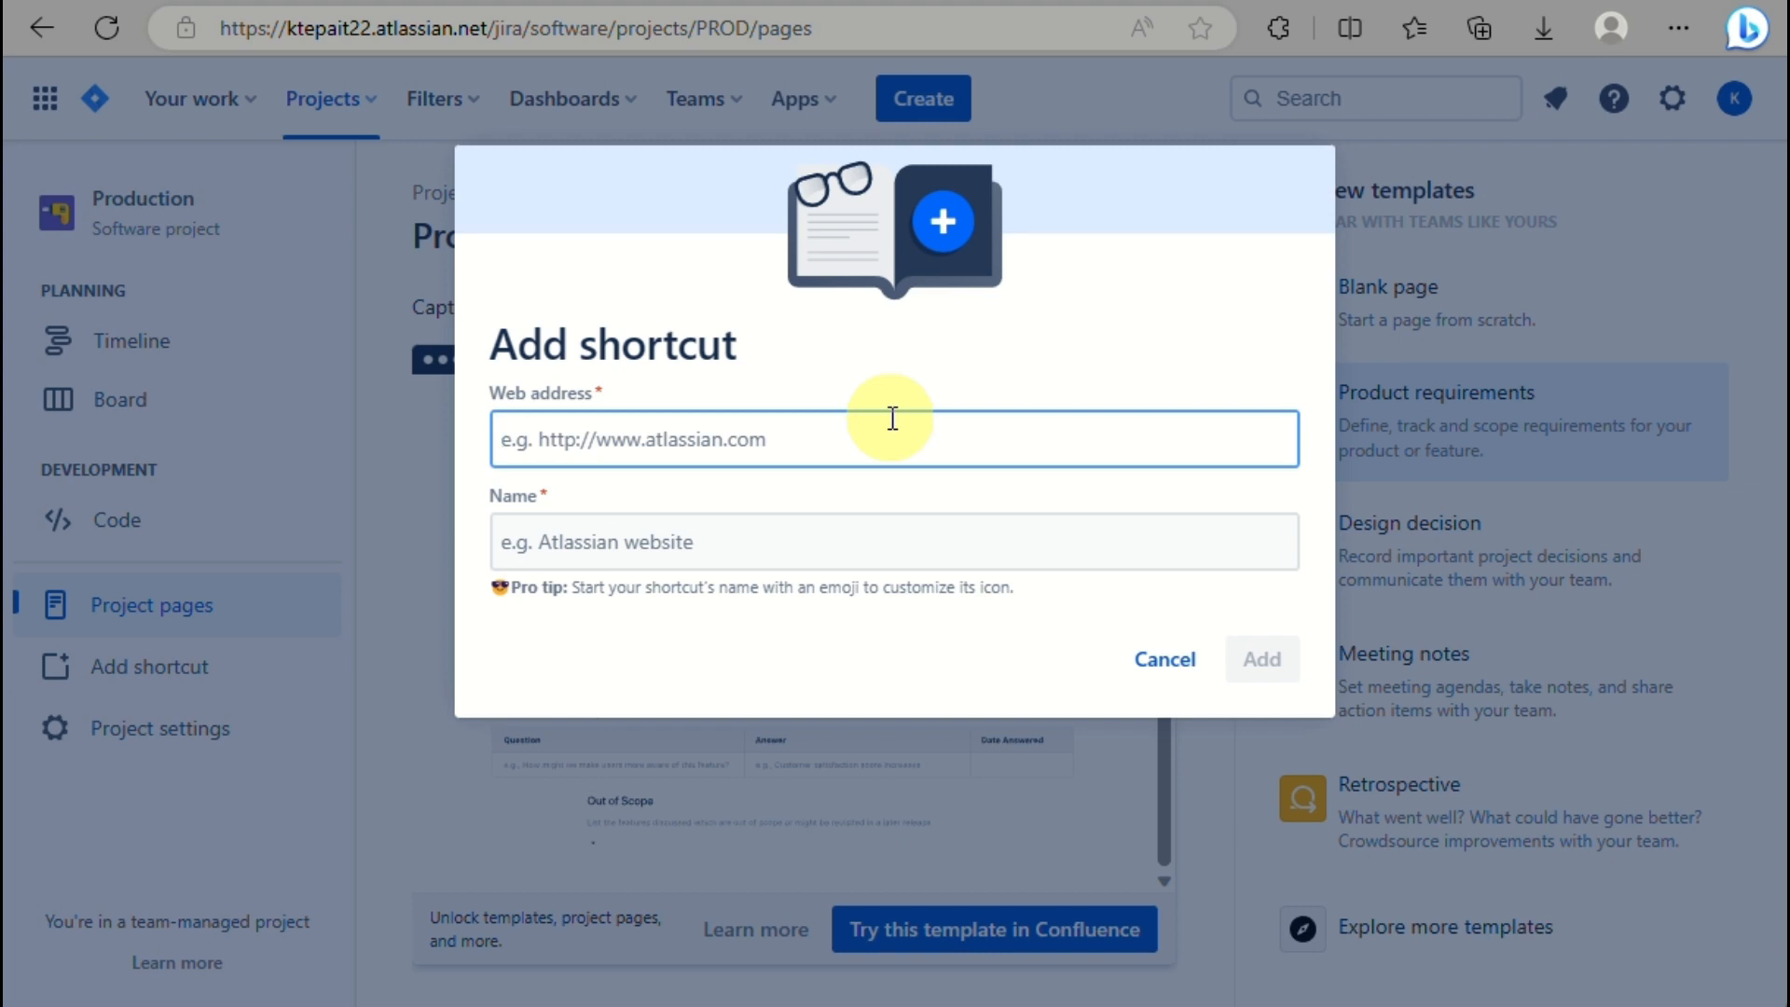
{"action": "type", "text": "g"}
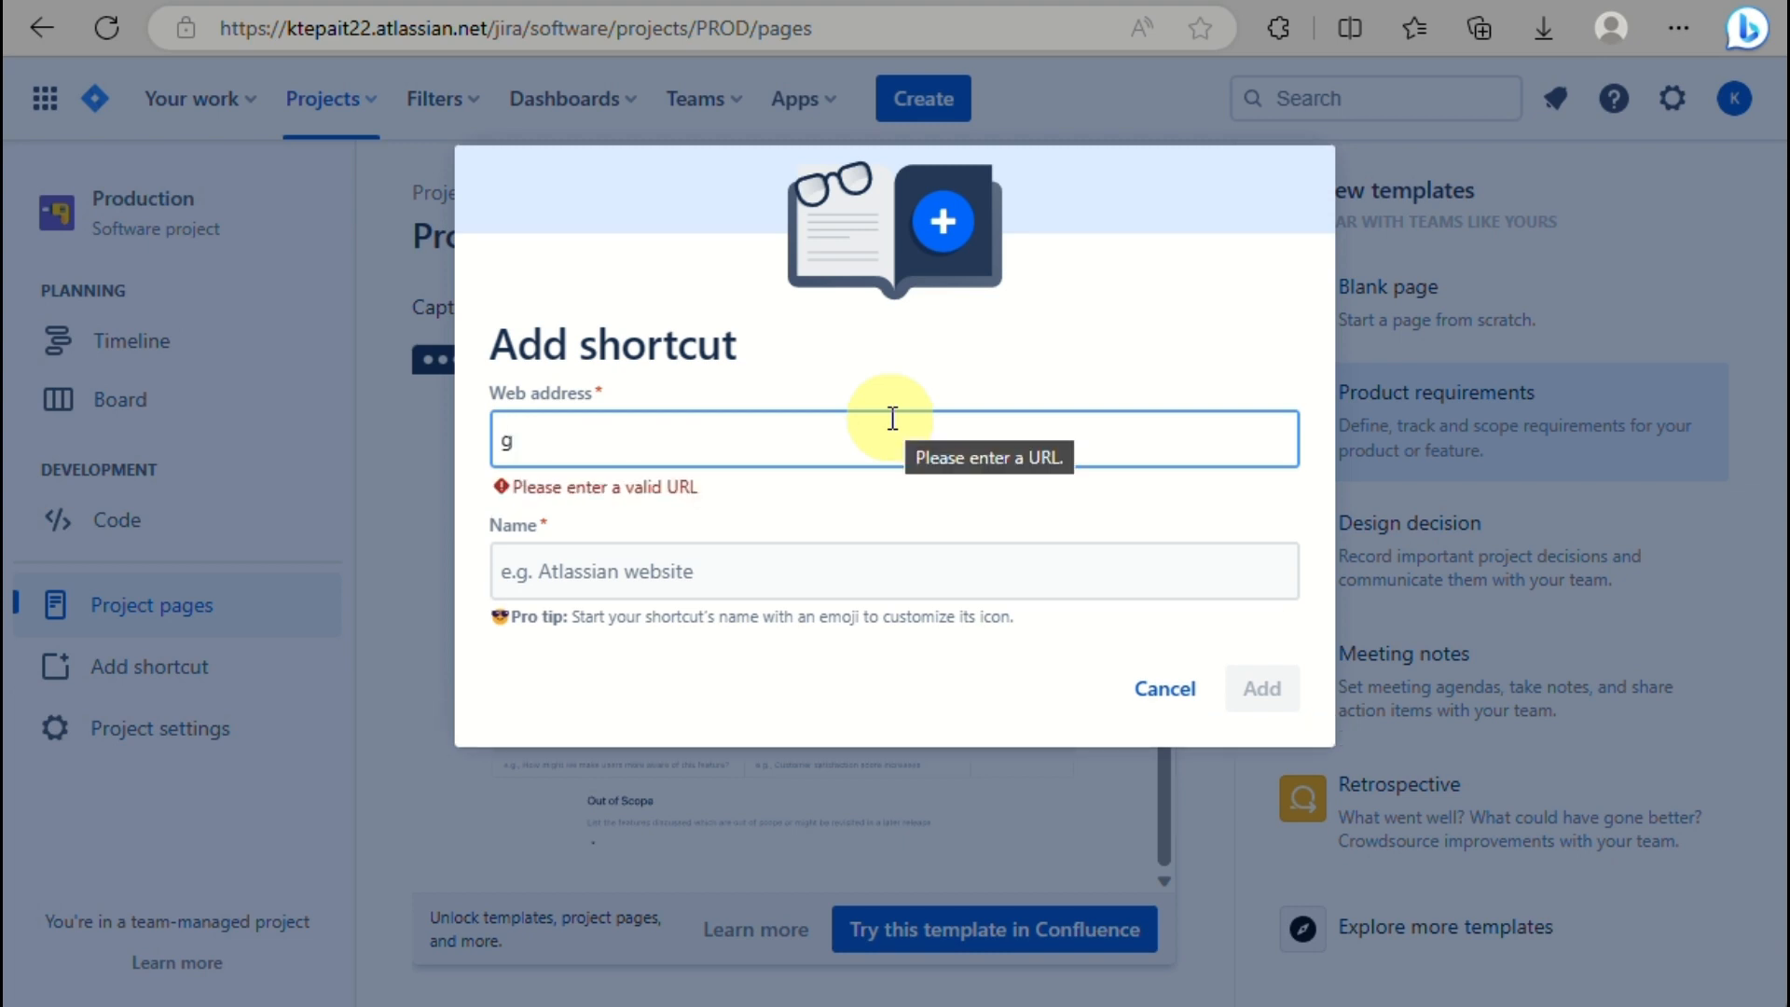
{"action": "type", "text": "drive.com"}
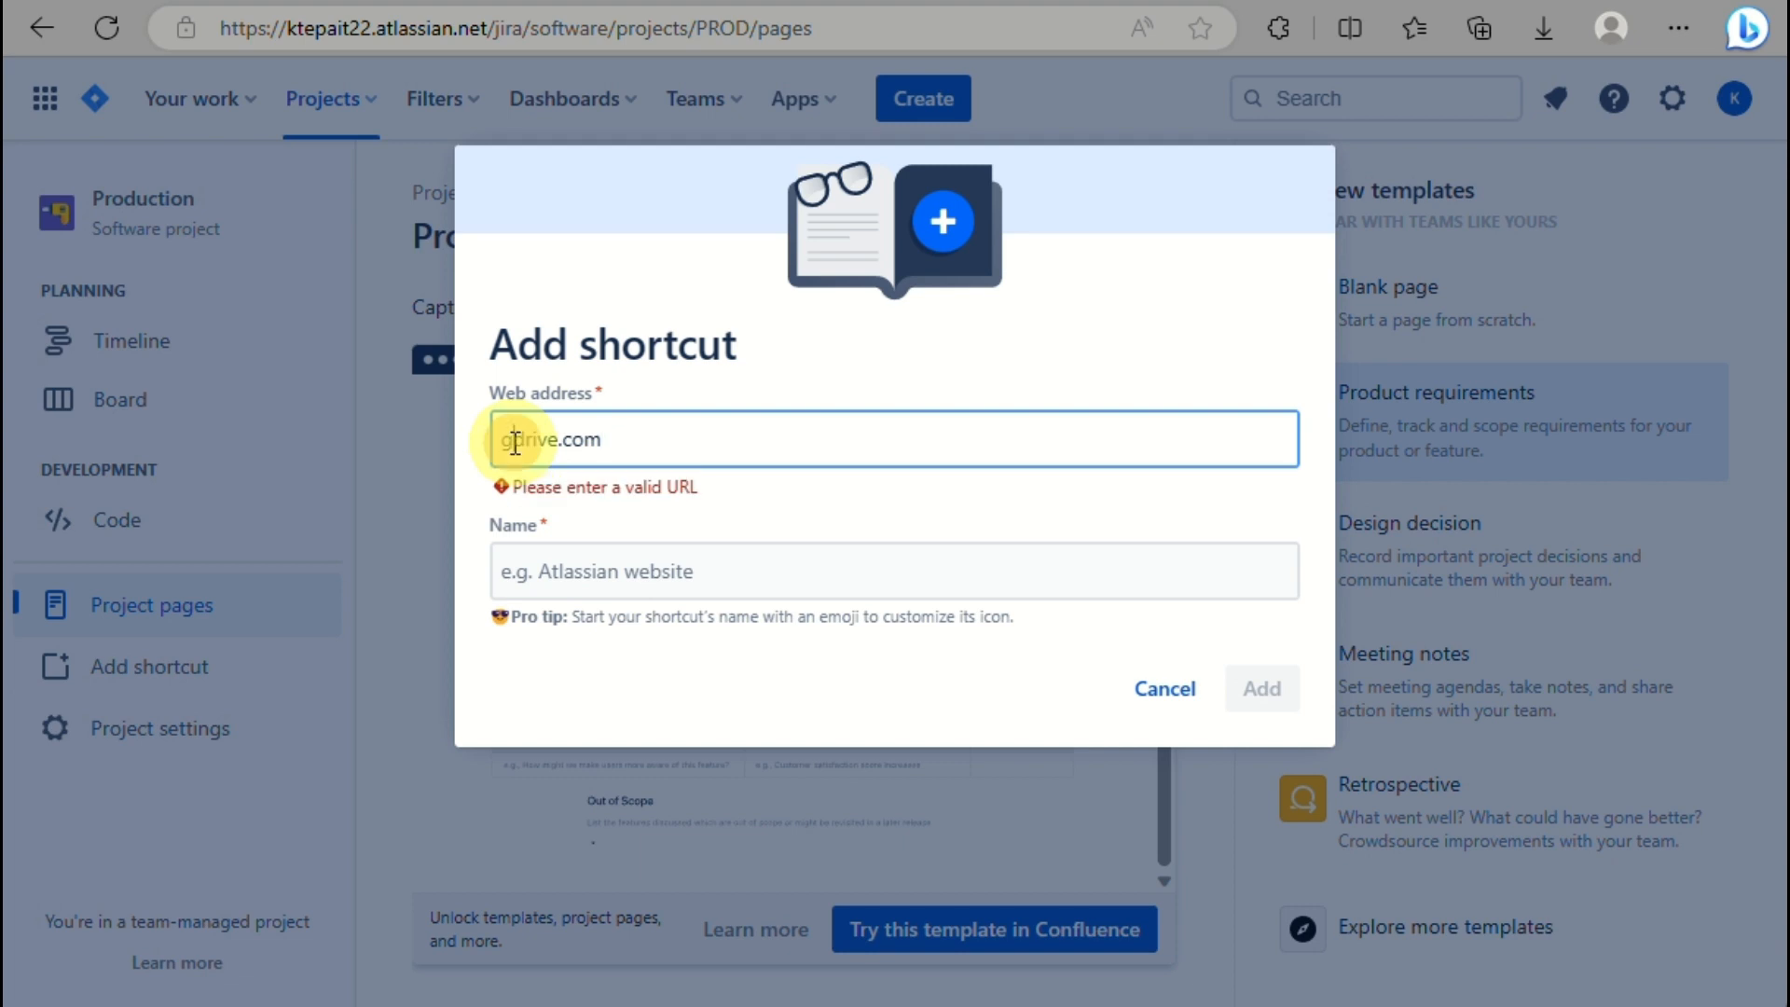
{"action": "double_click", "coordinate": [557, 440]}
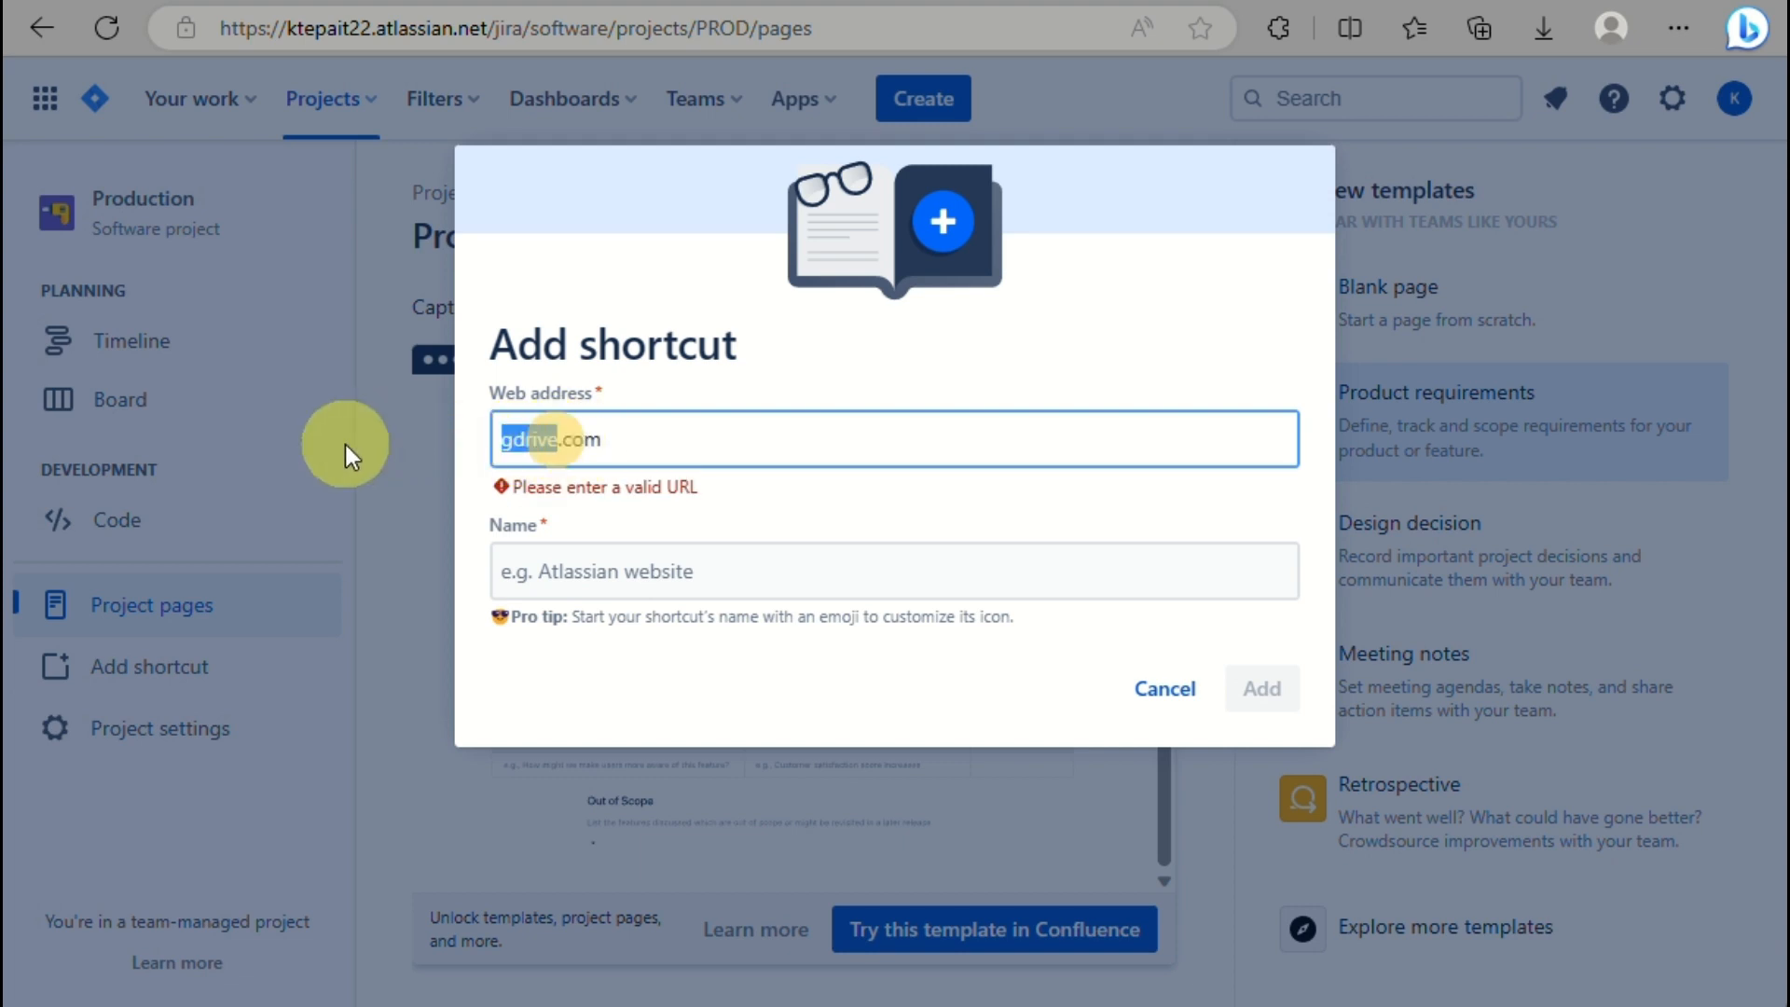
{"action": "type", "text": "drive.google."}
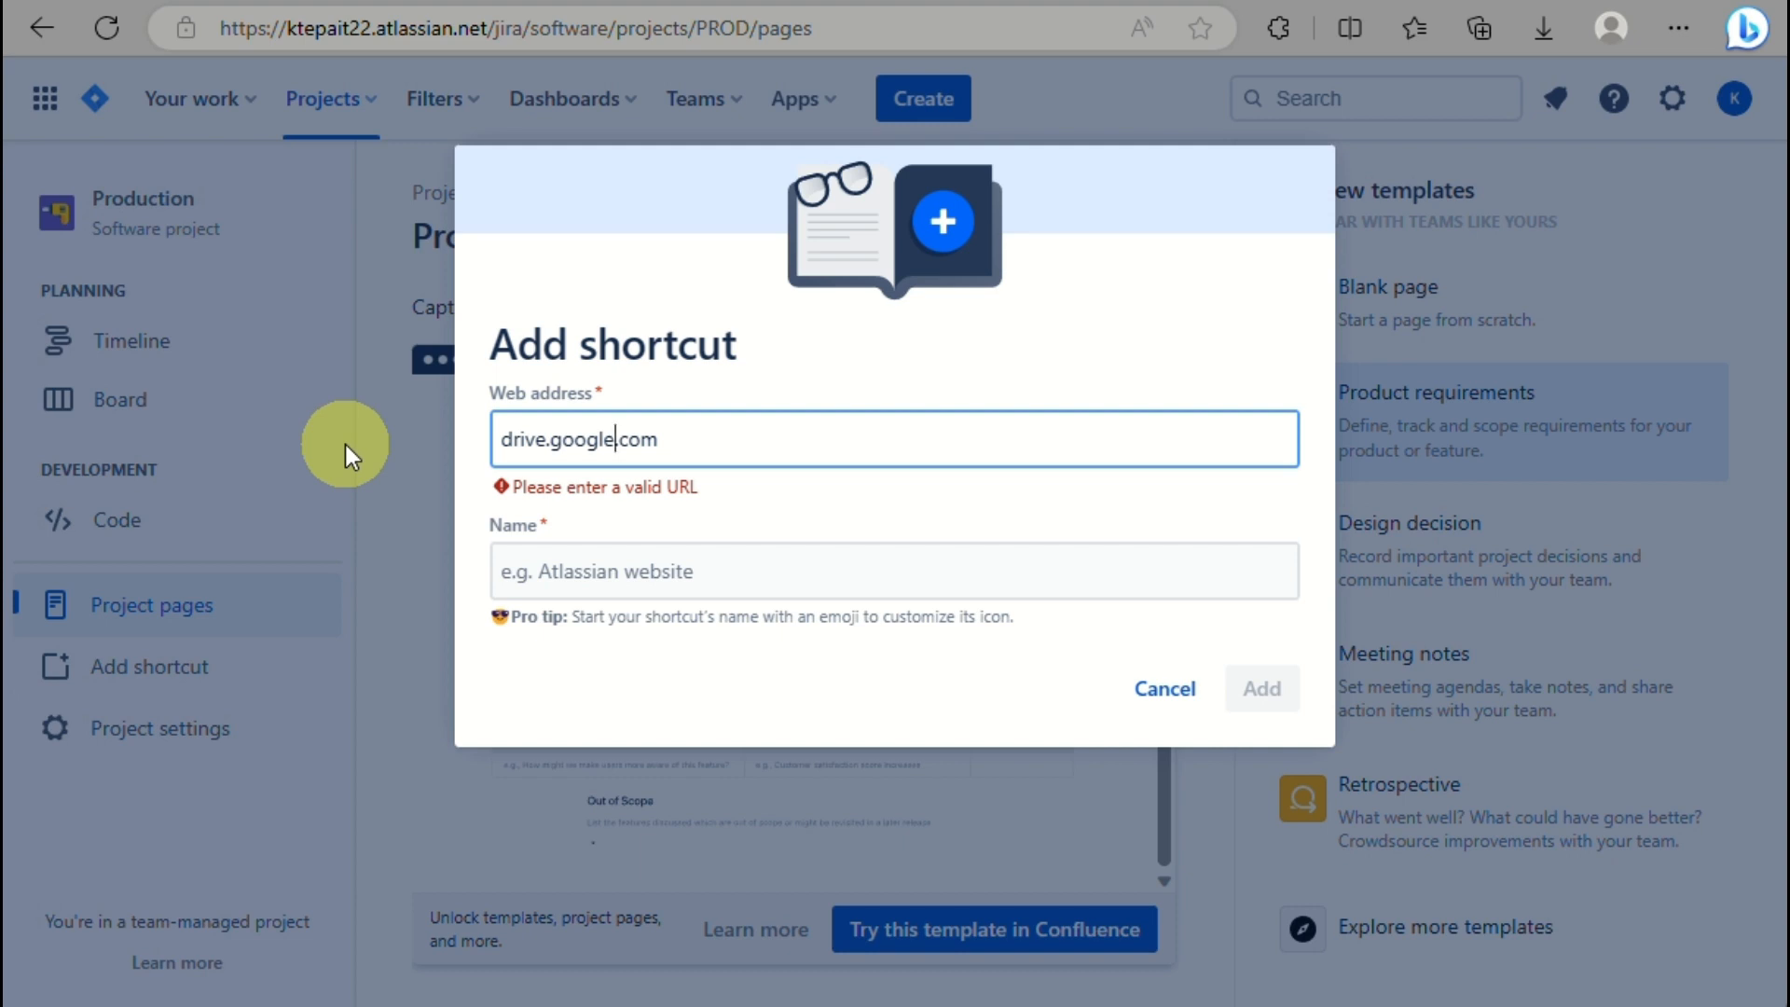
{"action": "left_click", "coordinate": [573, 572]}
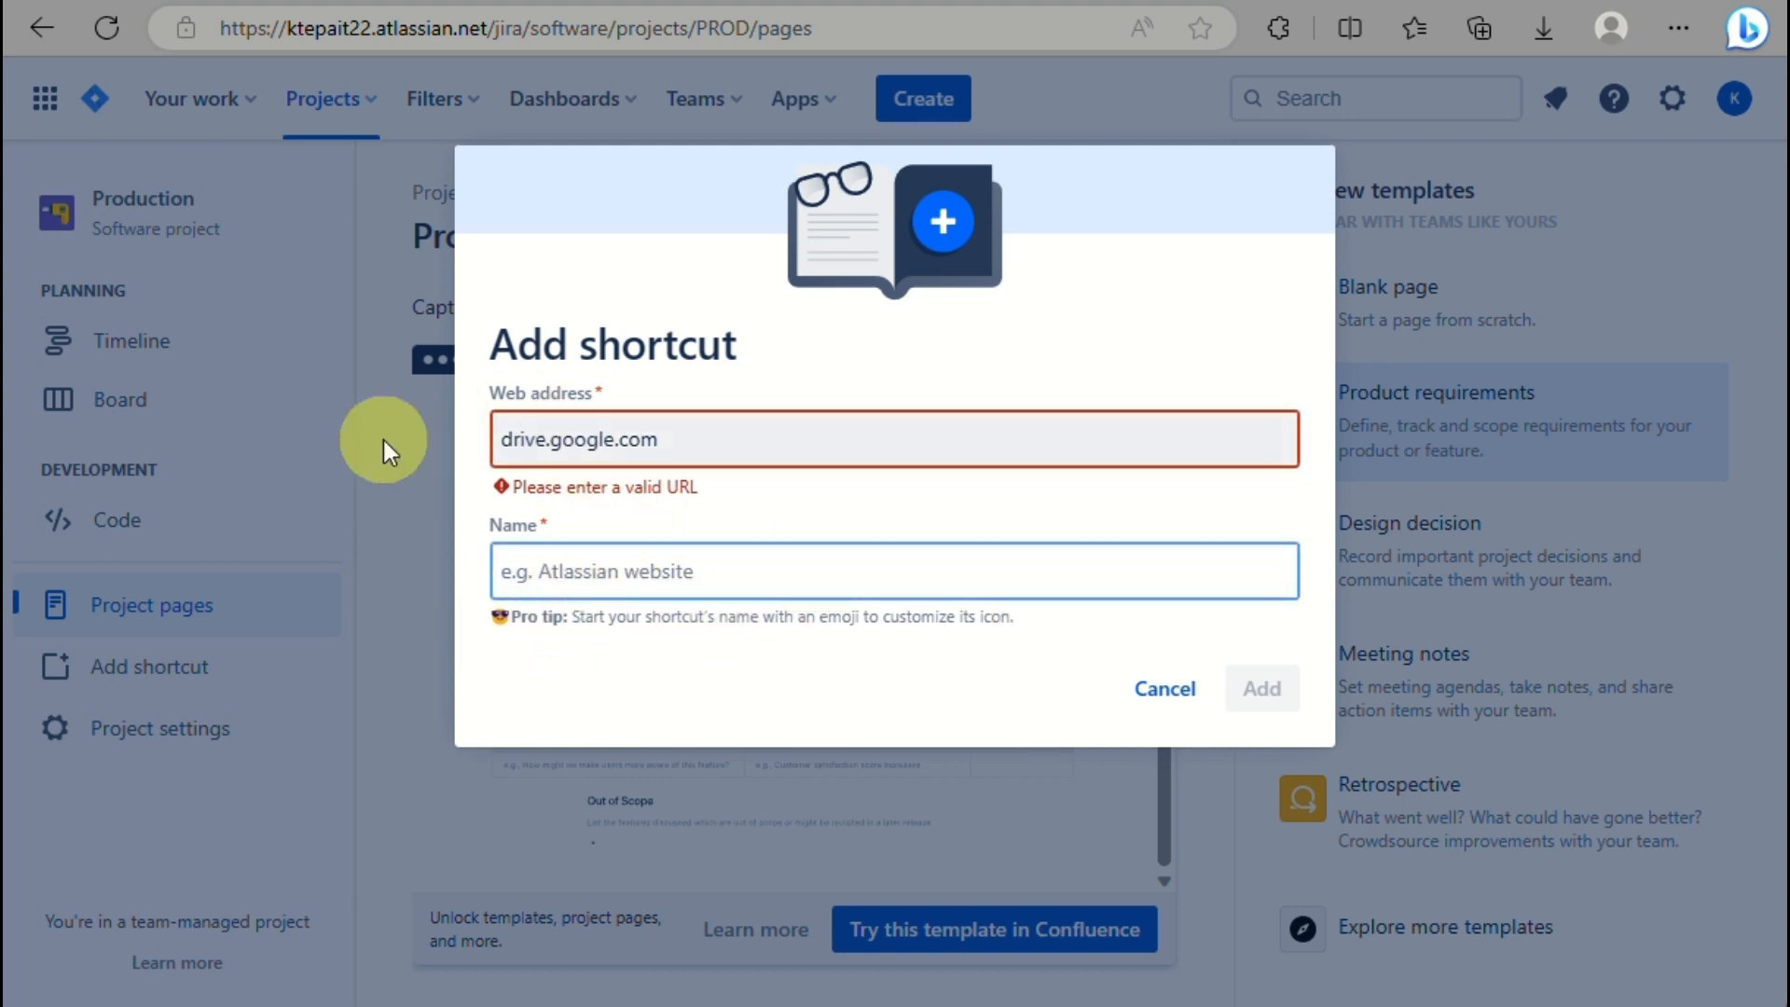
{"action": "triple_click", "coordinate": [768, 457]}
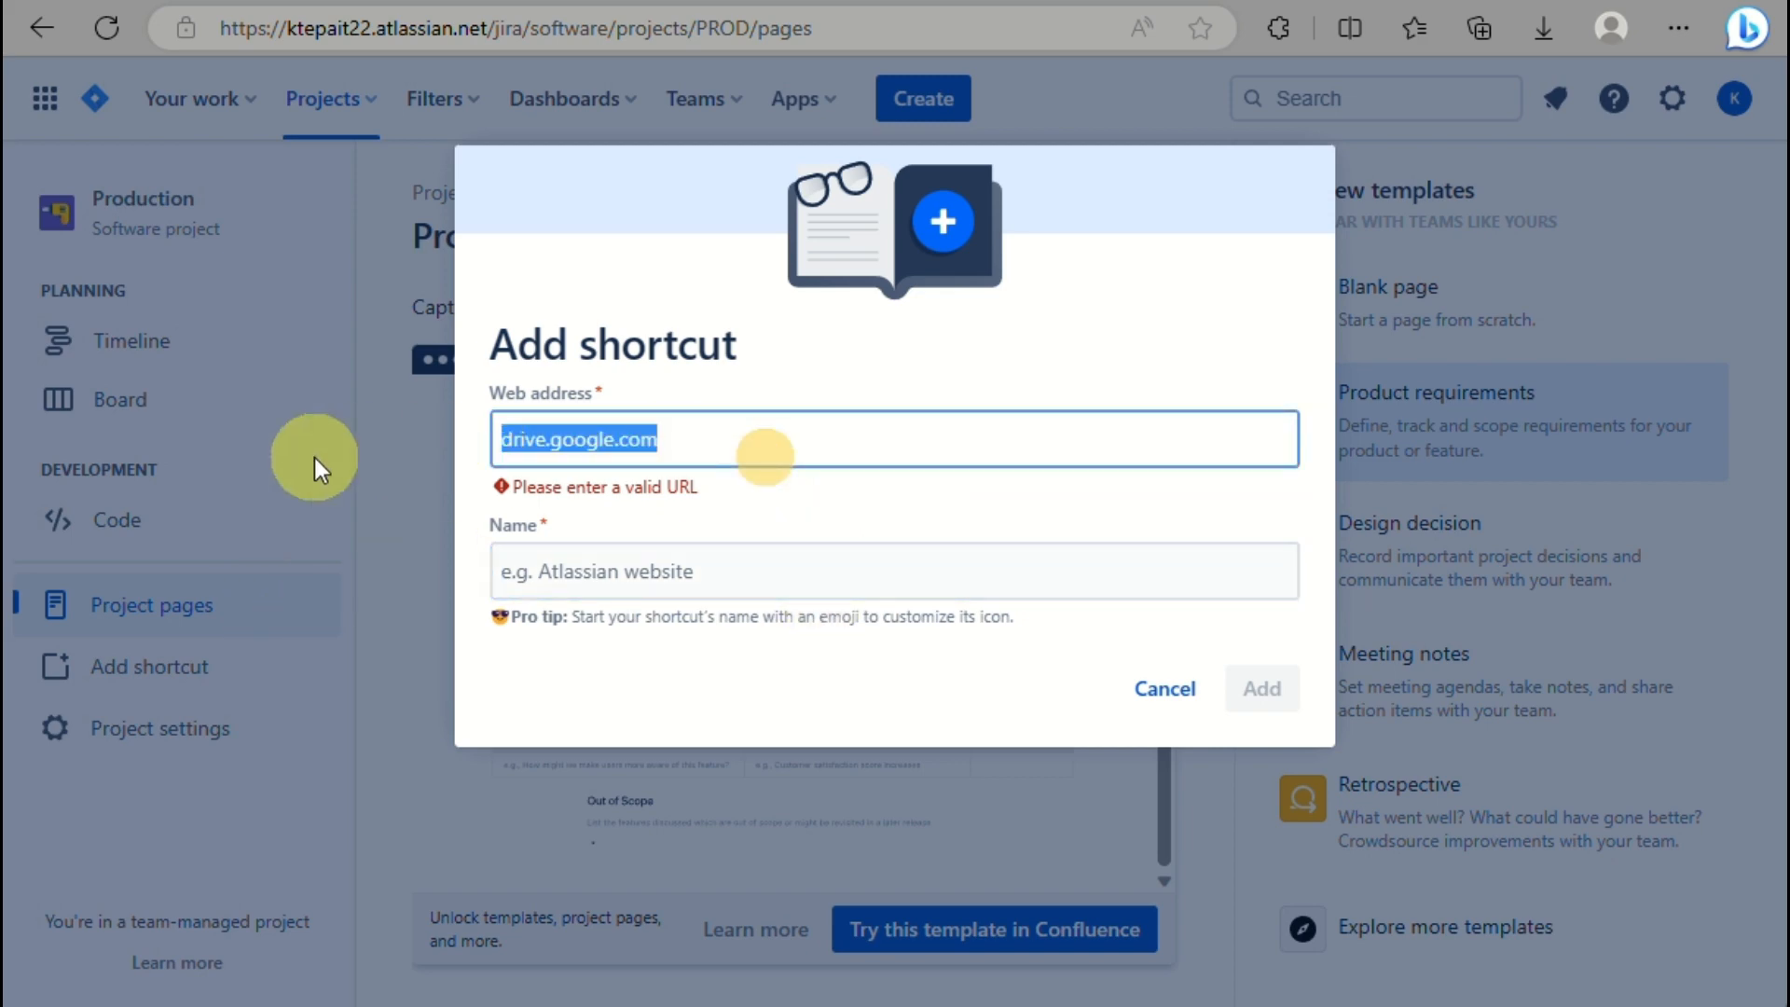
{"action": "key", "text": "BackSpace"}
{"action": "left_click", "coordinate": [327, 602]}
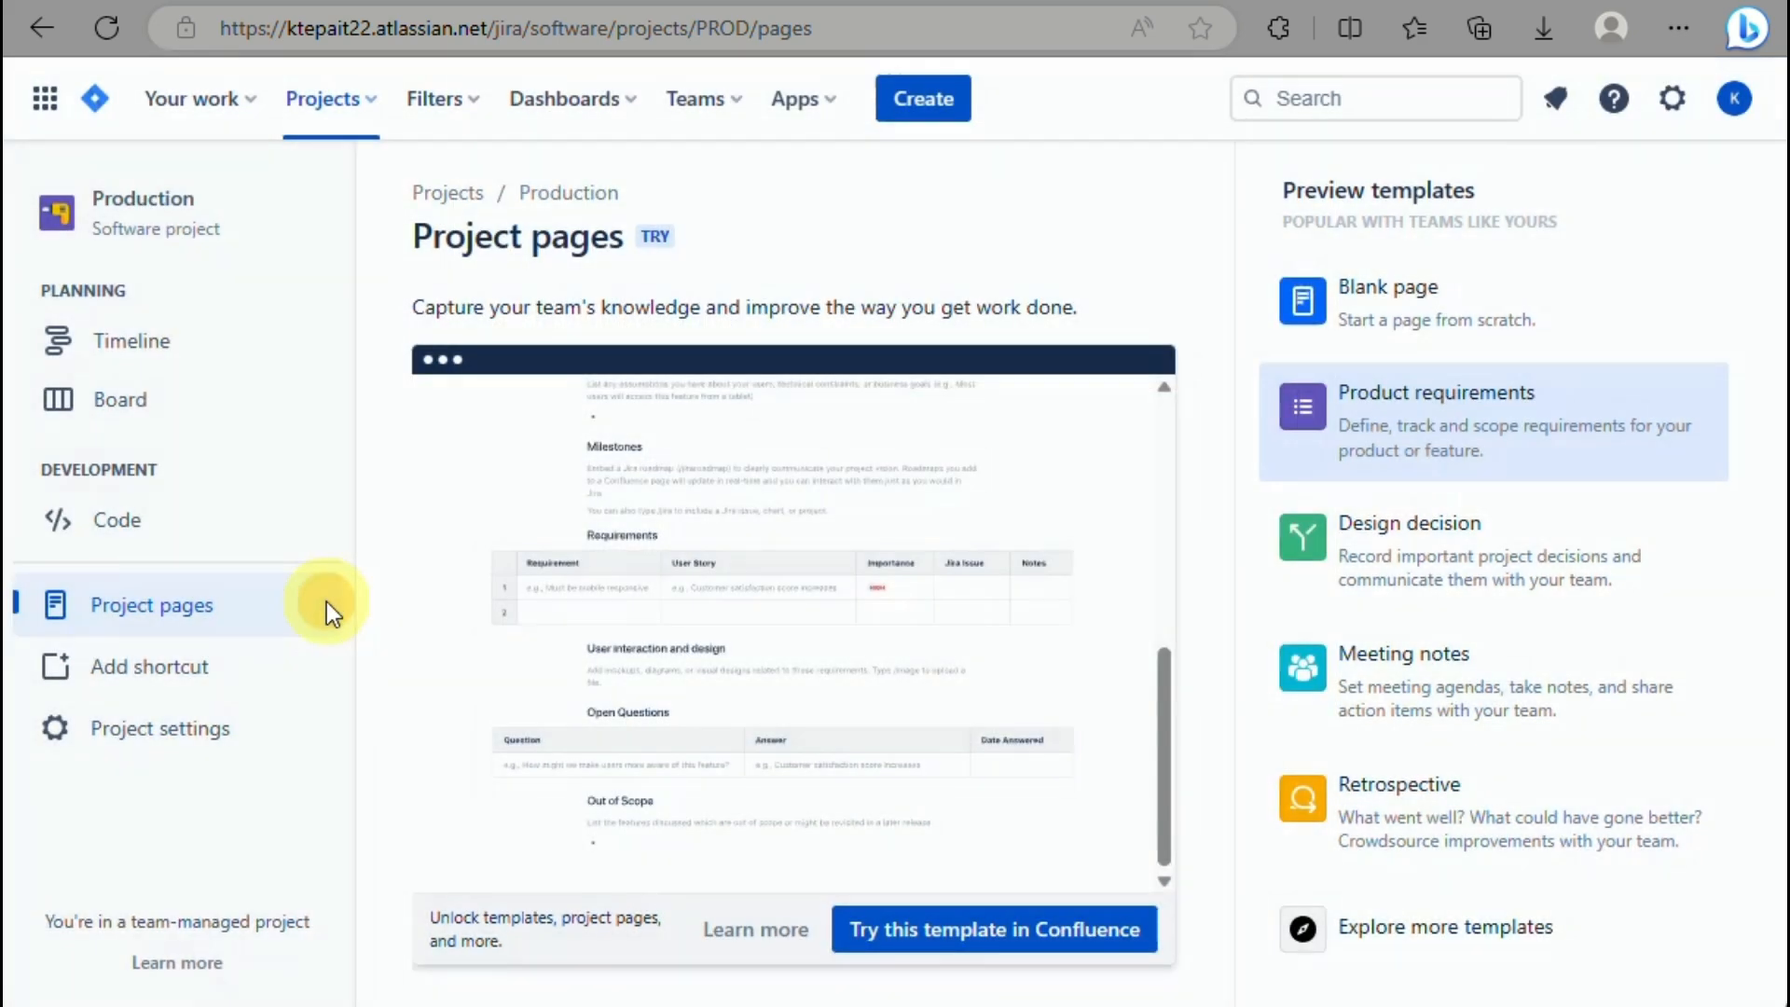
Dismiss the add-item dialog and go to the Production project settings.
{"action": "left_click", "coordinate": [199, 697]}
{"action": "left_click", "coordinate": [199, 744]}
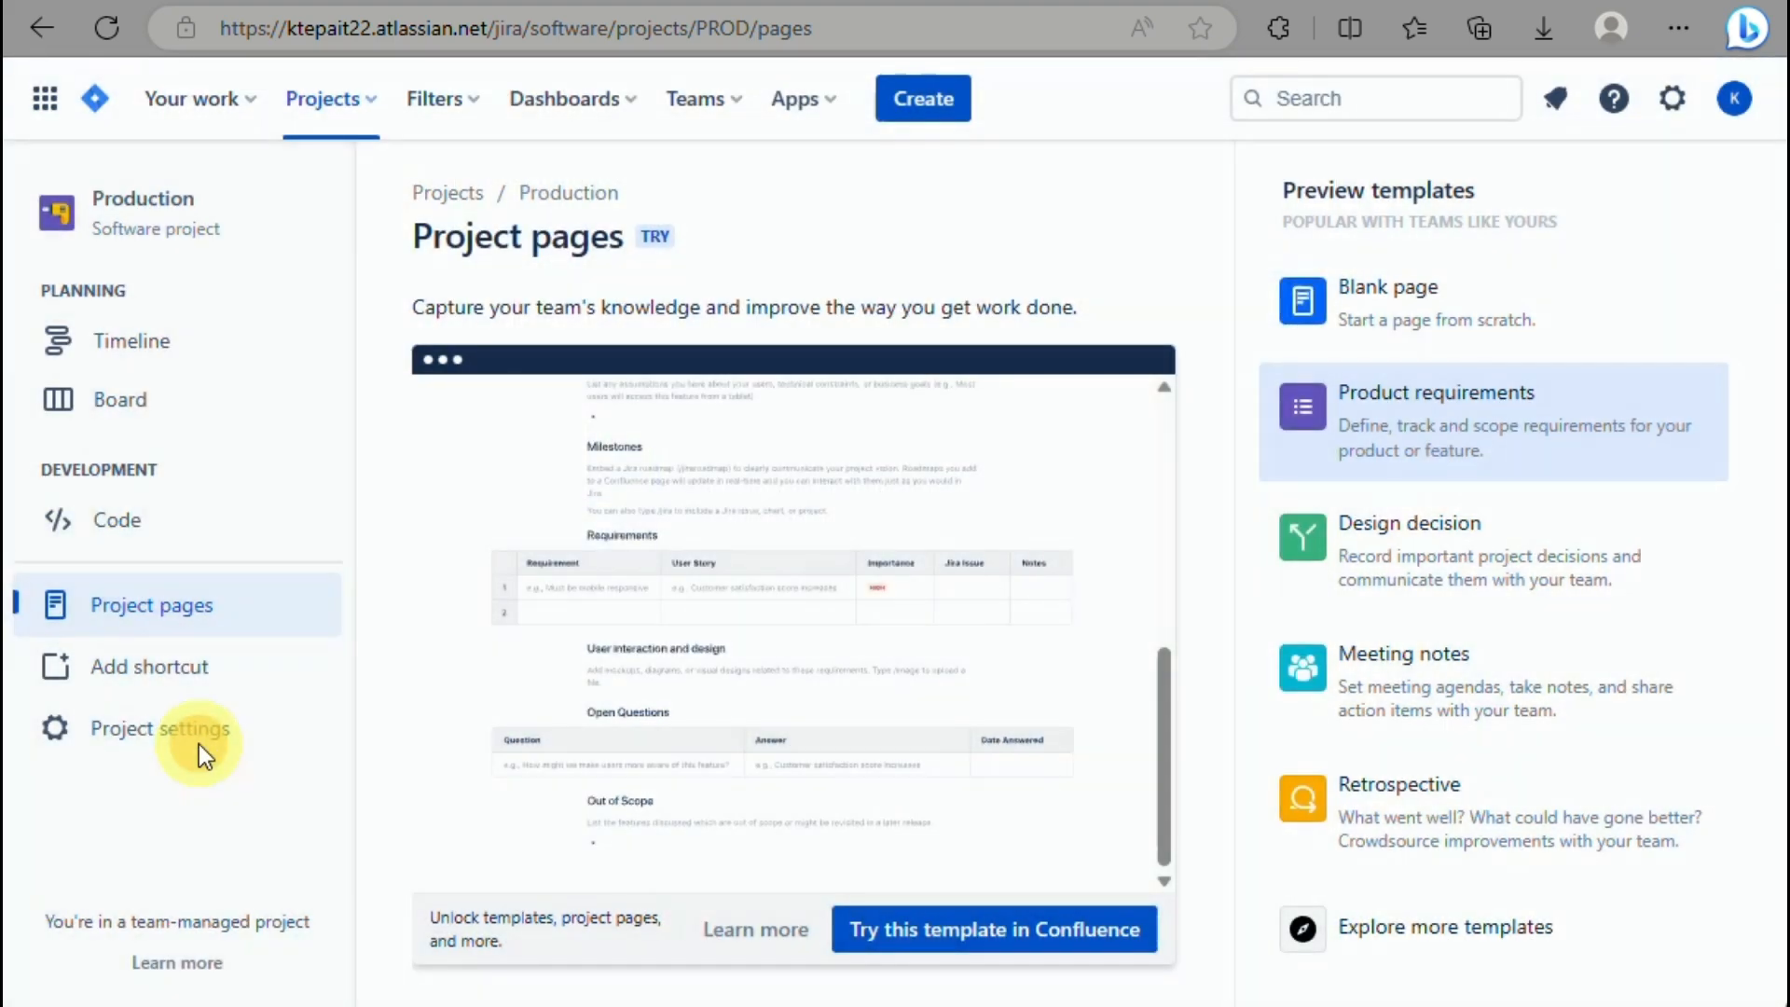
{"action": "left_click", "coordinate": [198, 741]}
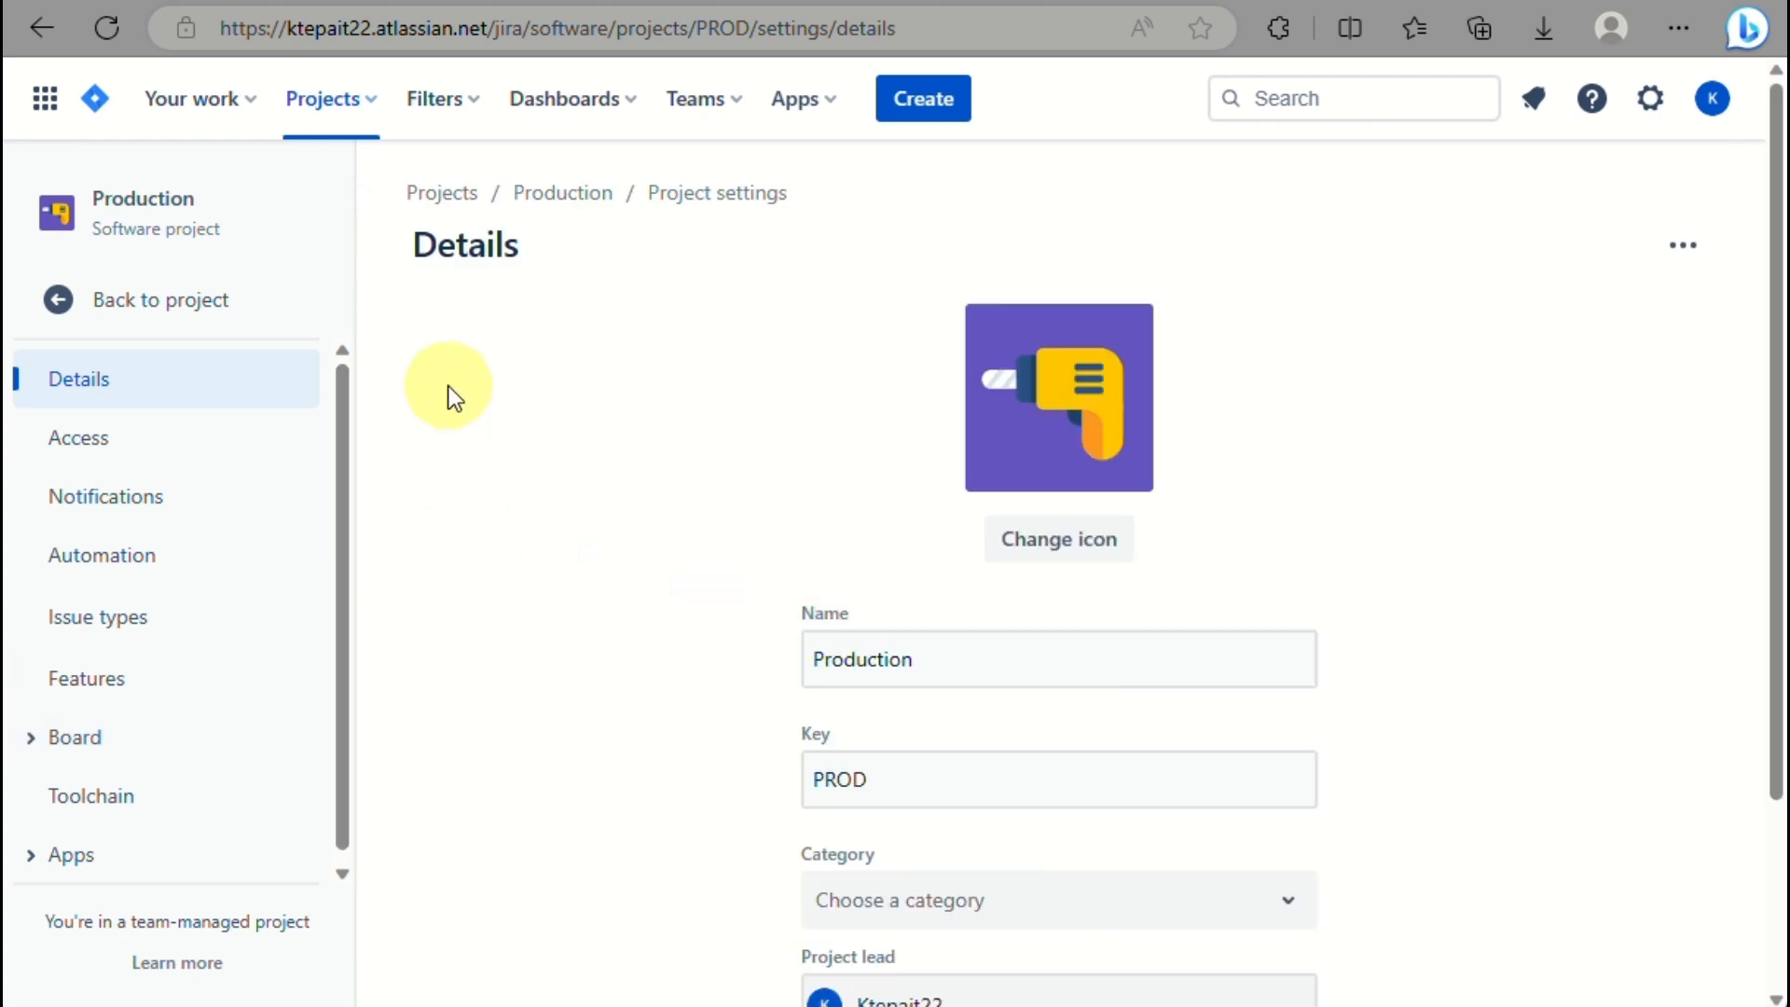
Set the default assignee to Project lead, save, and go to Access settings.
{"action": "scroll", "coordinate": [641, 478], "scroll_direction": "down", "scroll_amount": 3}
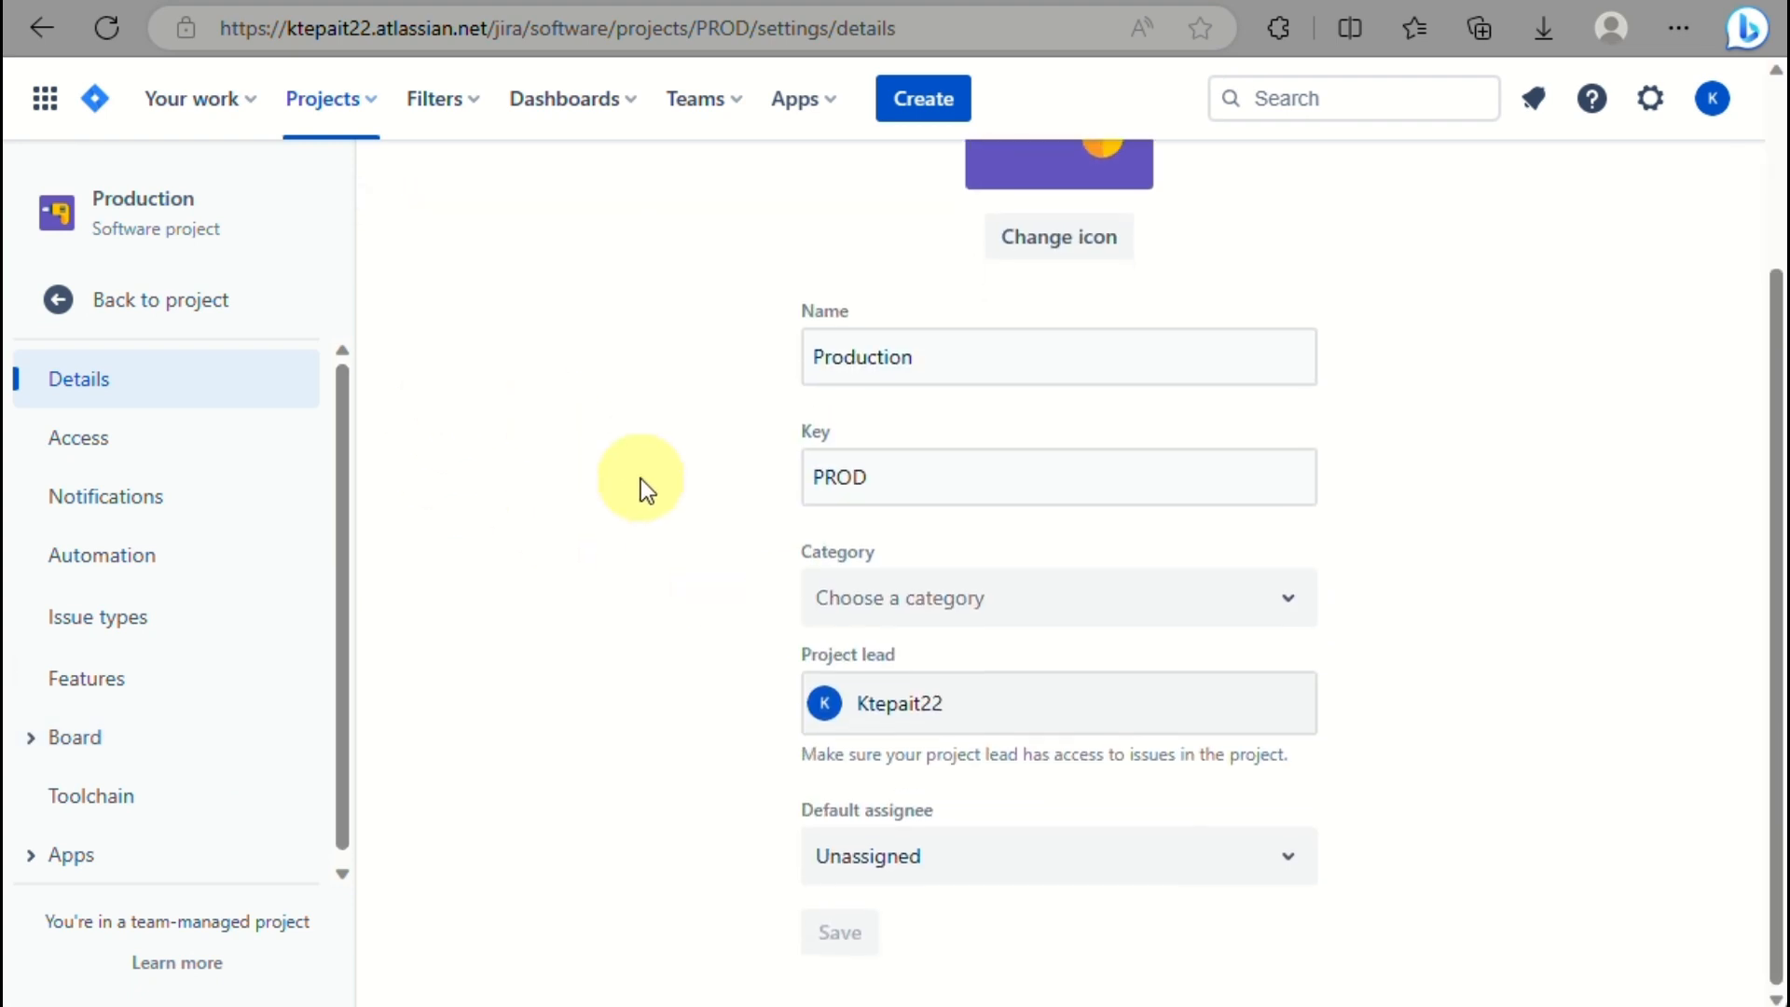
{"action": "scroll", "coordinate": [641, 479], "scroll_direction": "up", "scroll_amount": 1}
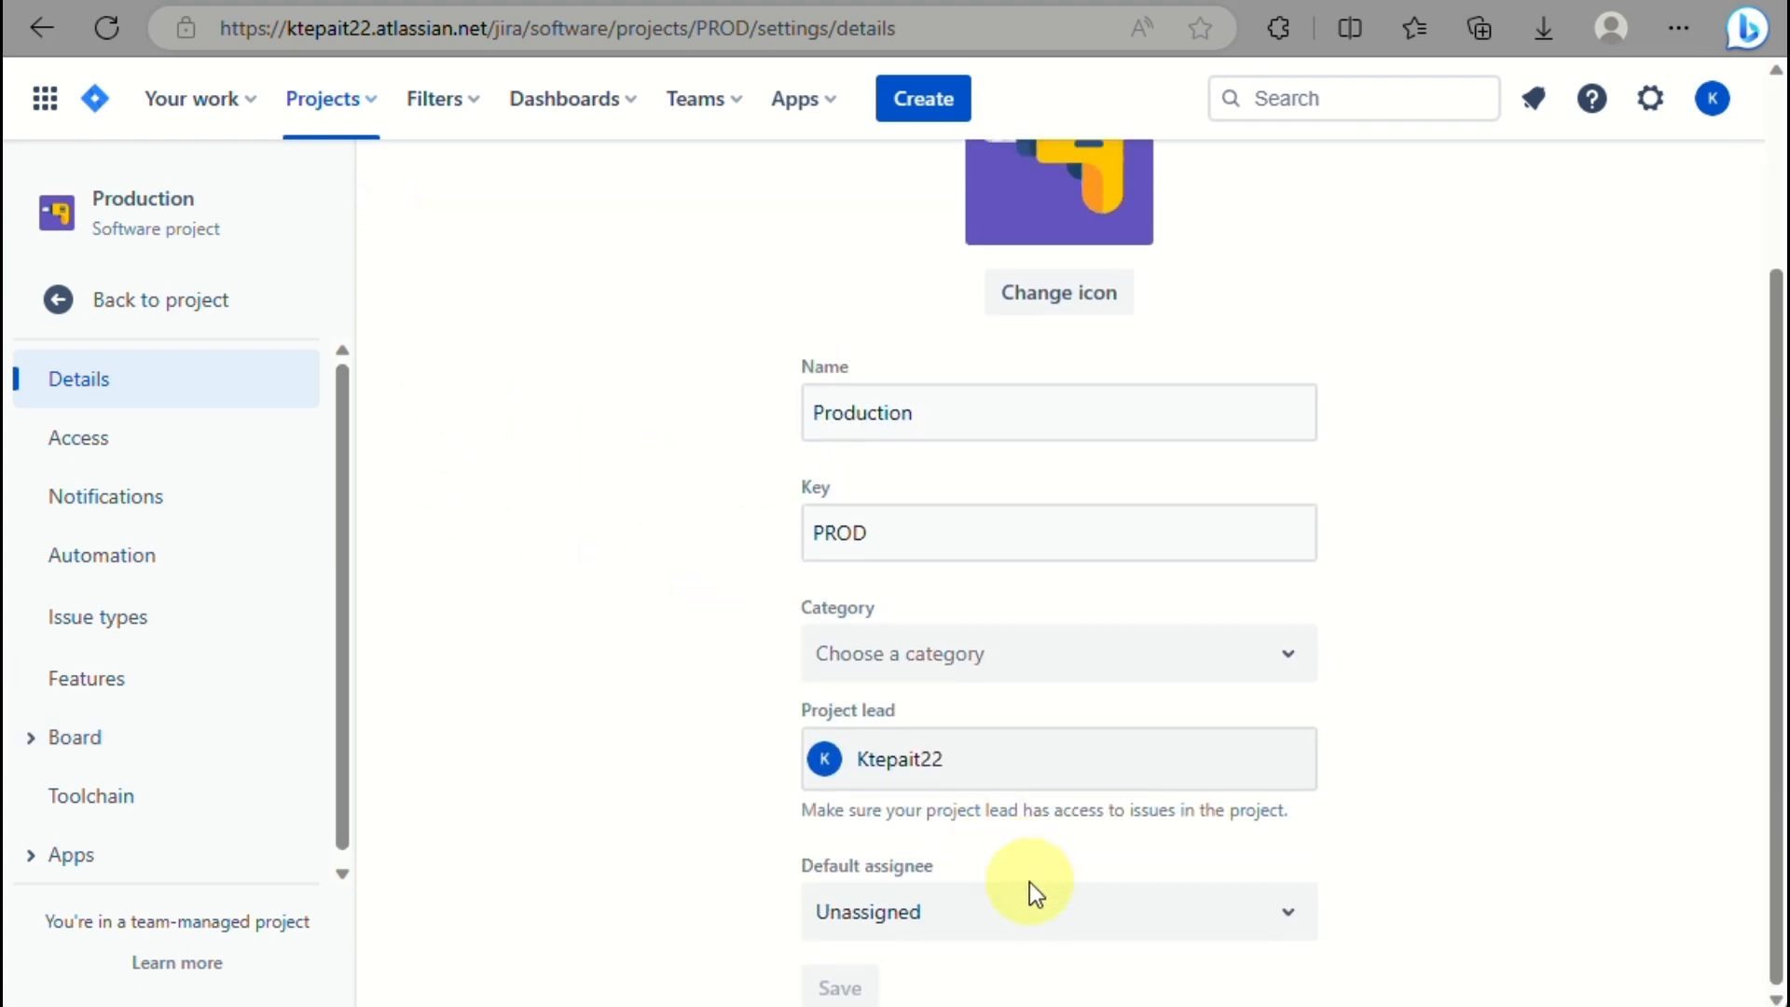
{"action": "left_click", "coordinate": [1039, 903]}
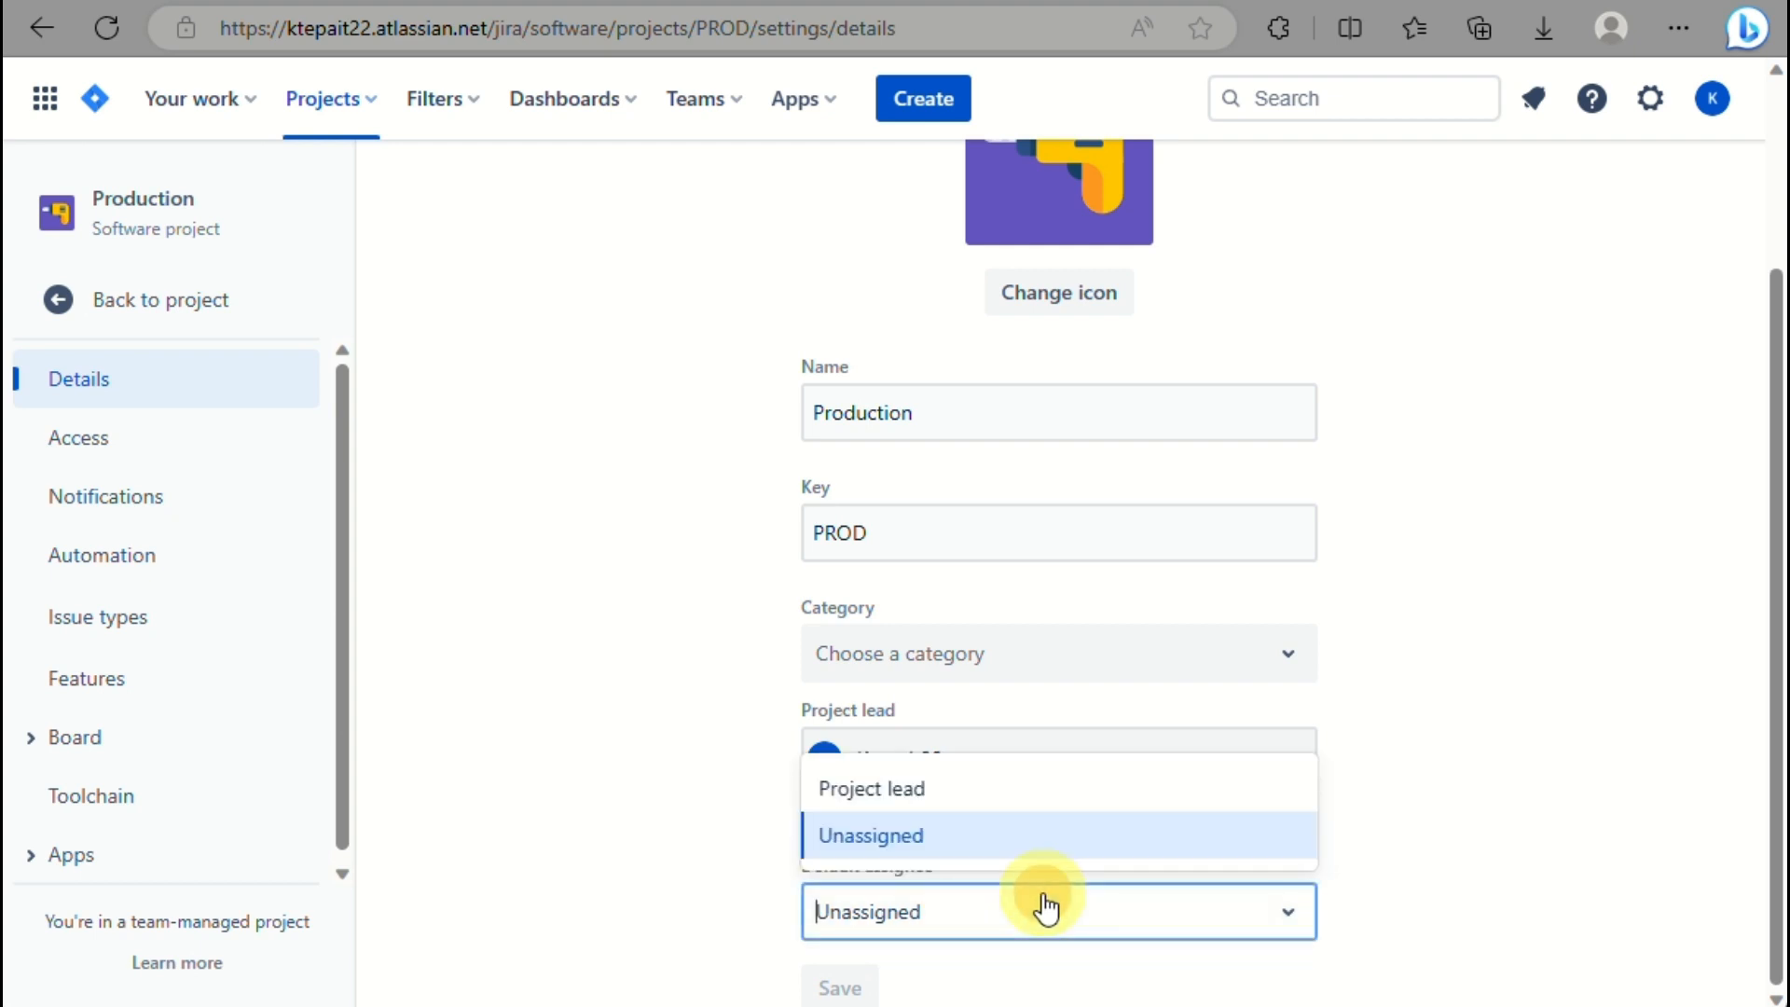
{"action": "left_click", "coordinate": [948, 790]}
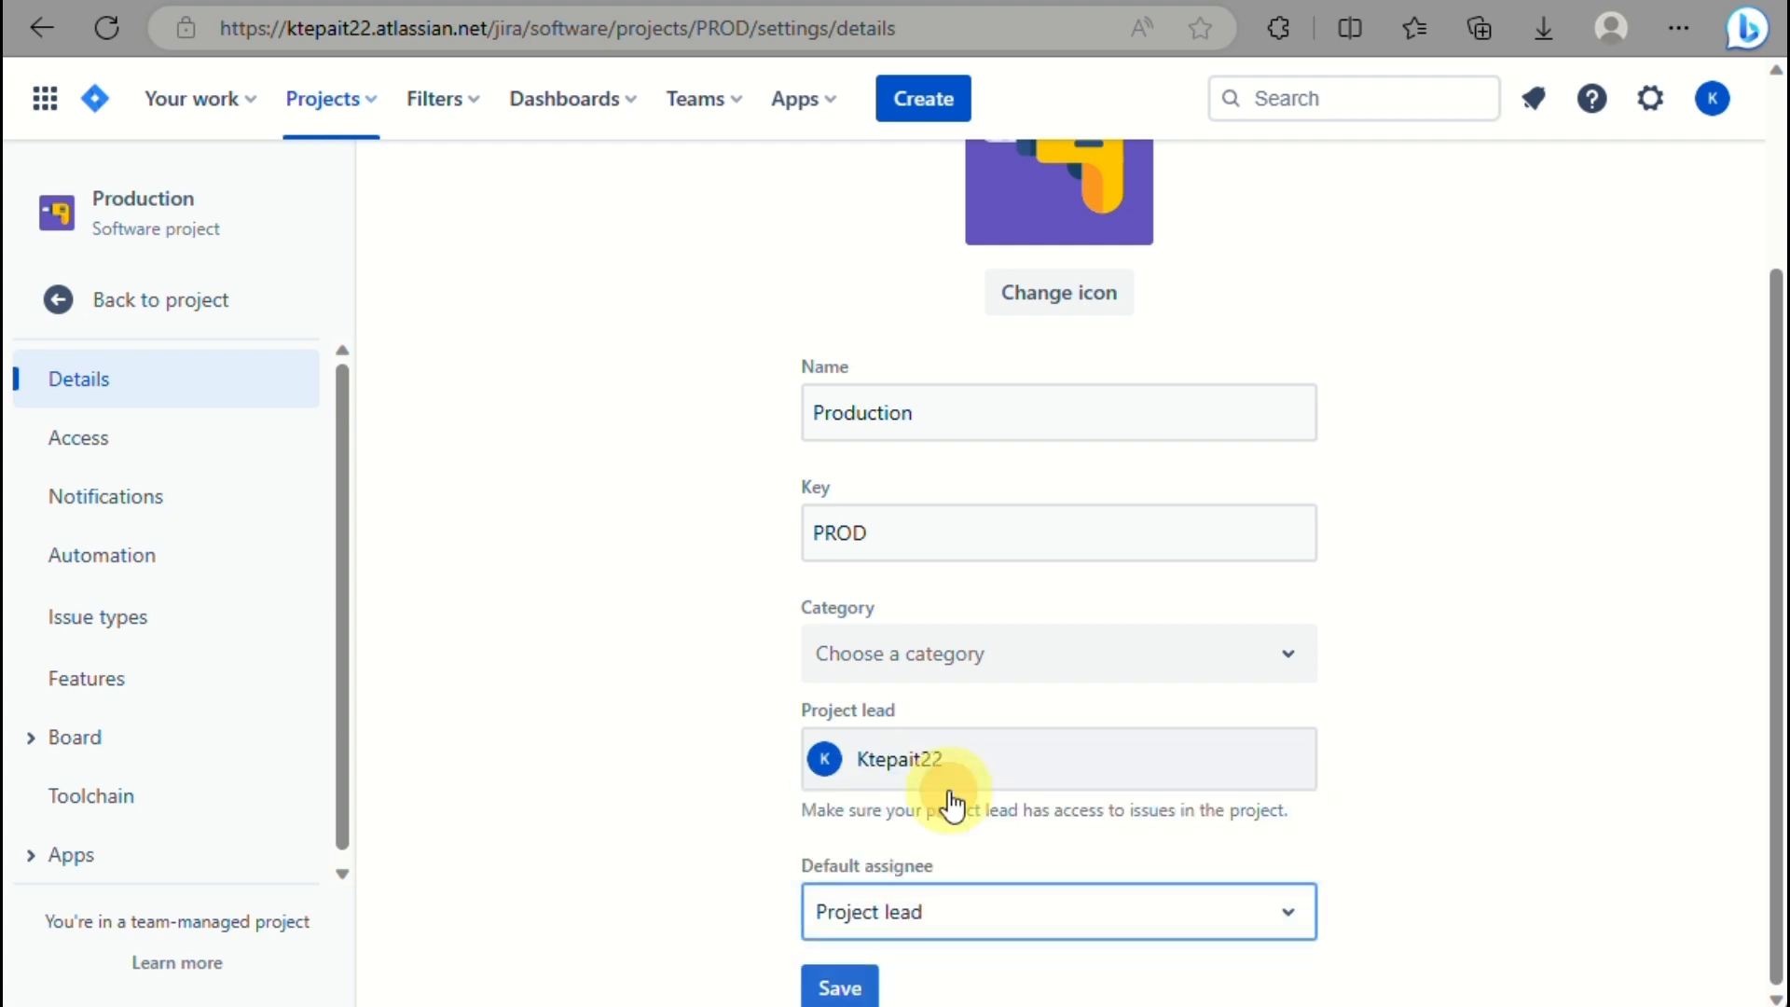
{"action": "left_click", "coordinate": [839, 990]}
{"action": "left_click", "coordinate": [174, 466]}
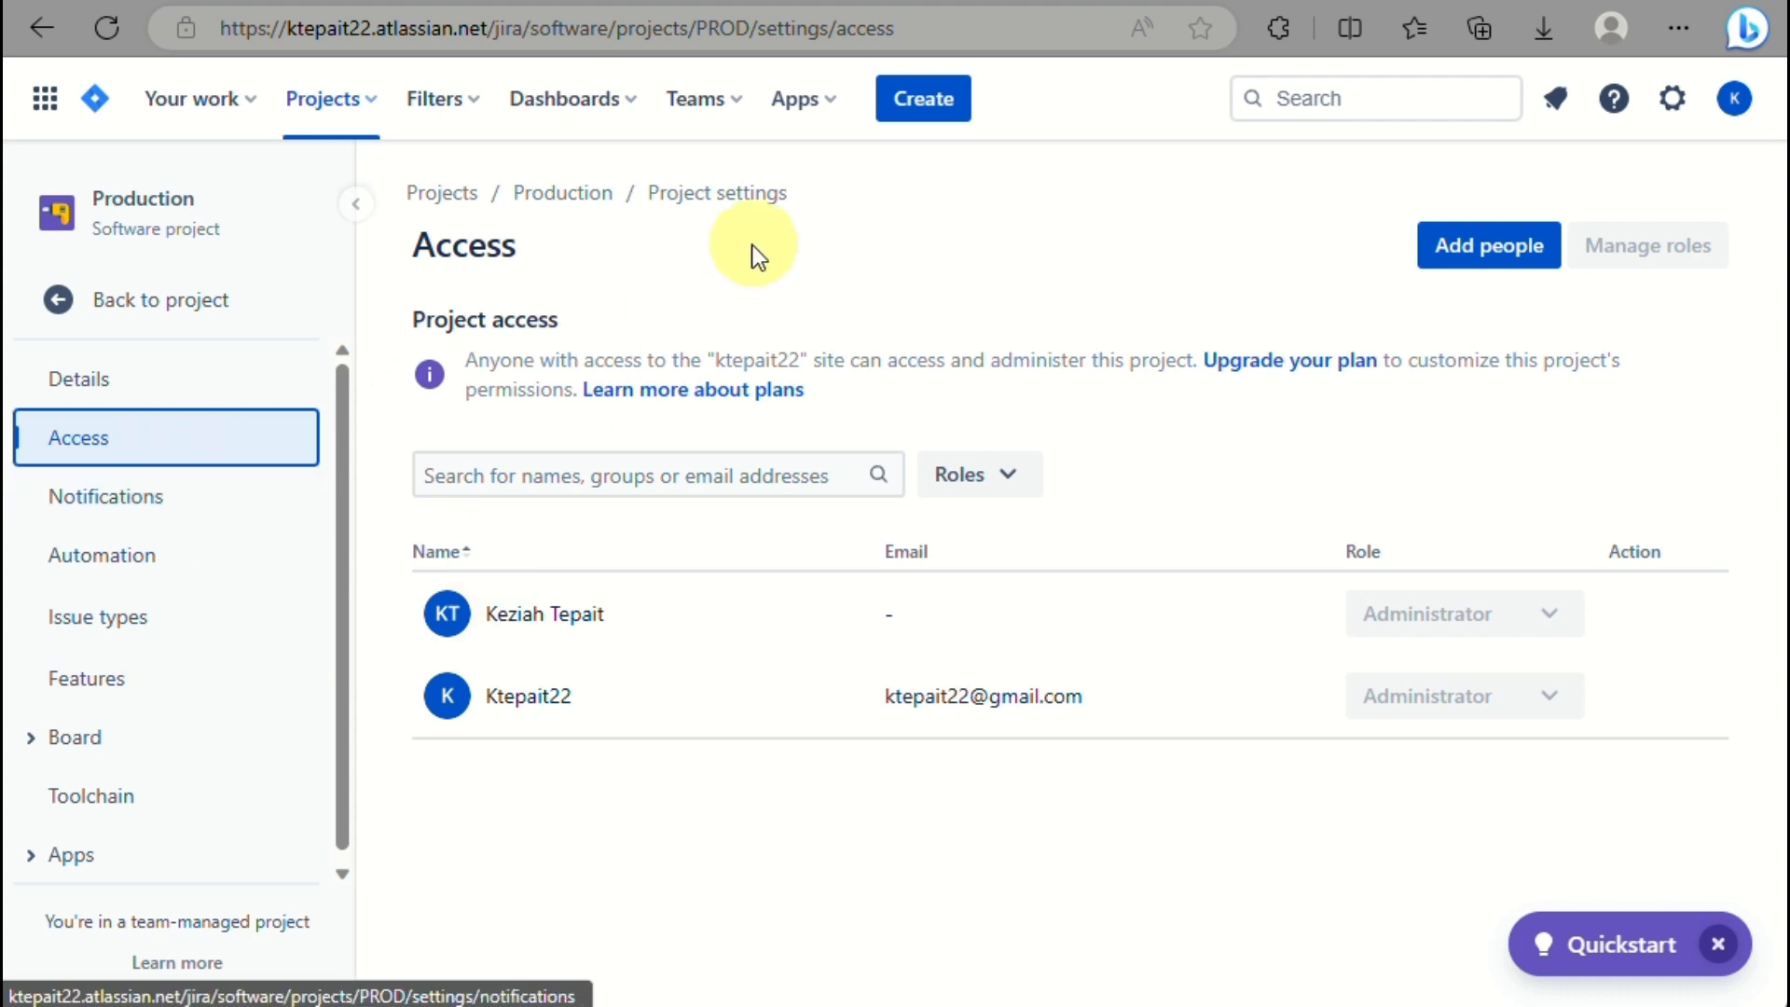
Scroll through the Production project's notification event table, then go to its Automation settings.
{"action": "scroll", "coordinate": [445, 218], "scroll_direction": "up", "scroll_amount": 5}
{"action": "scroll", "coordinate": [445, 218], "scroll_direction": "down", "scroll_amount": 1}
{"action": "scroll", "coordinate": [445, 218], "scroll_direction": "down", "scroll_amount": 4}
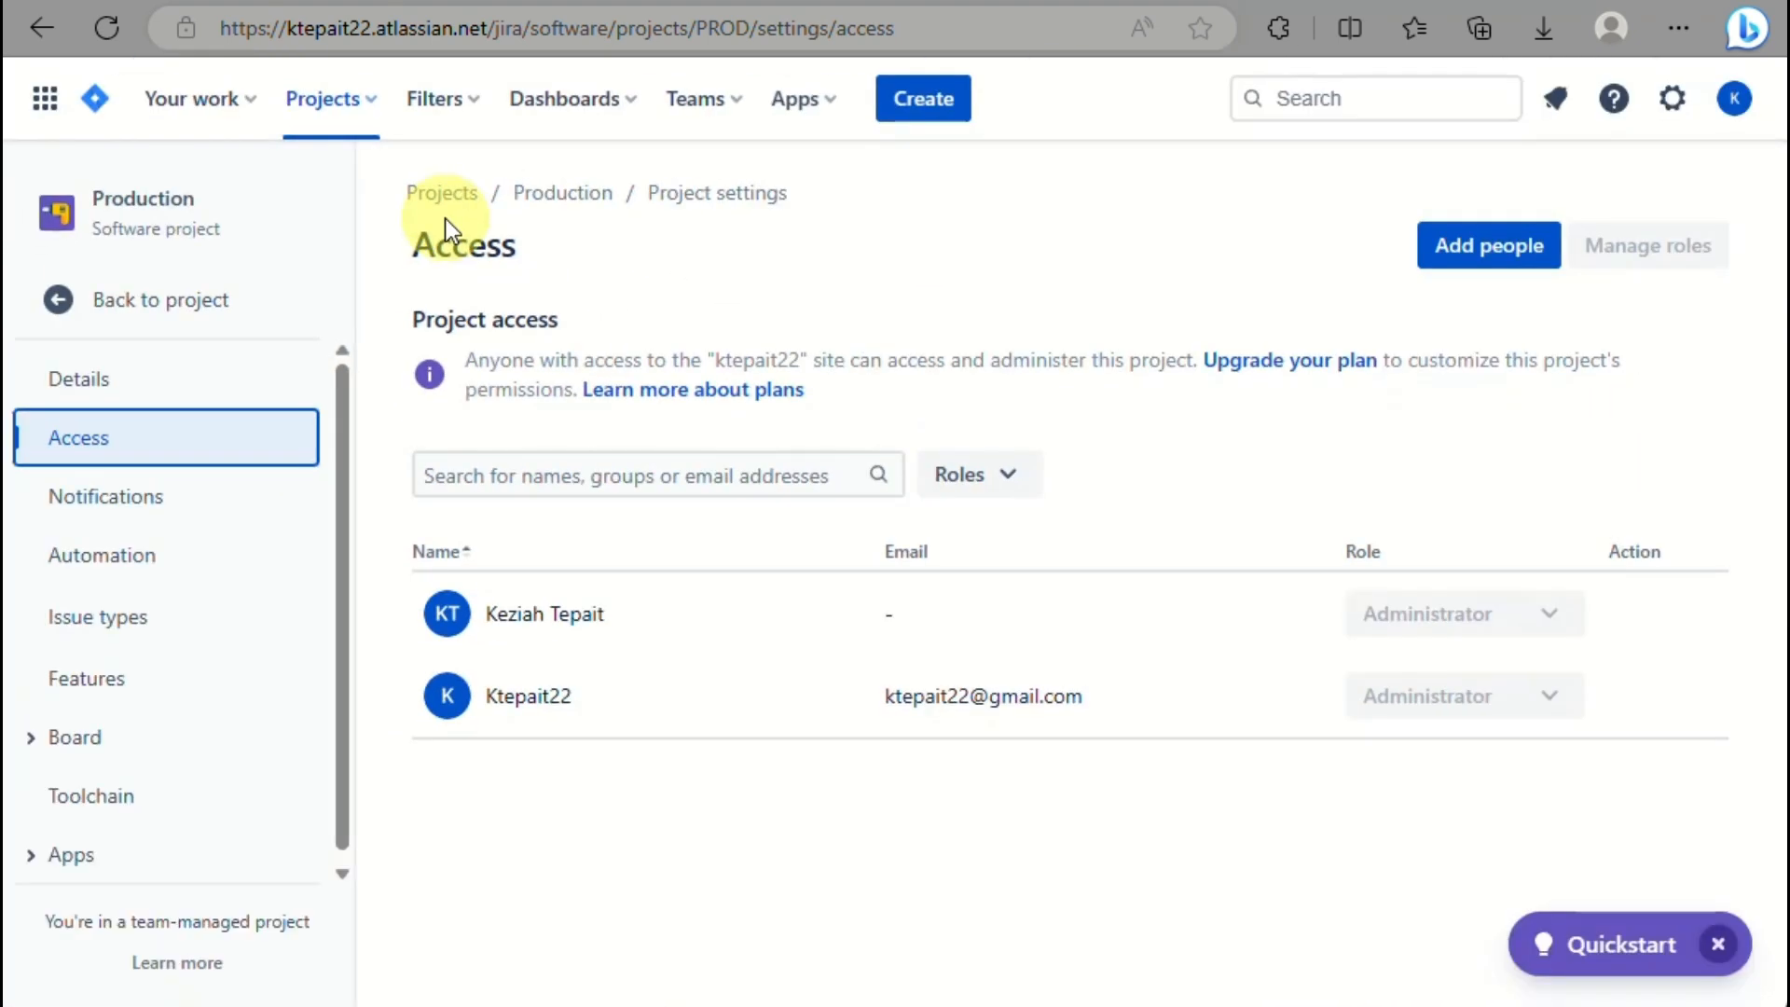
{"action": "left_click", "coordinate": [151, 531]}
{"action": "left_click", "coordinate": [147, 513]}
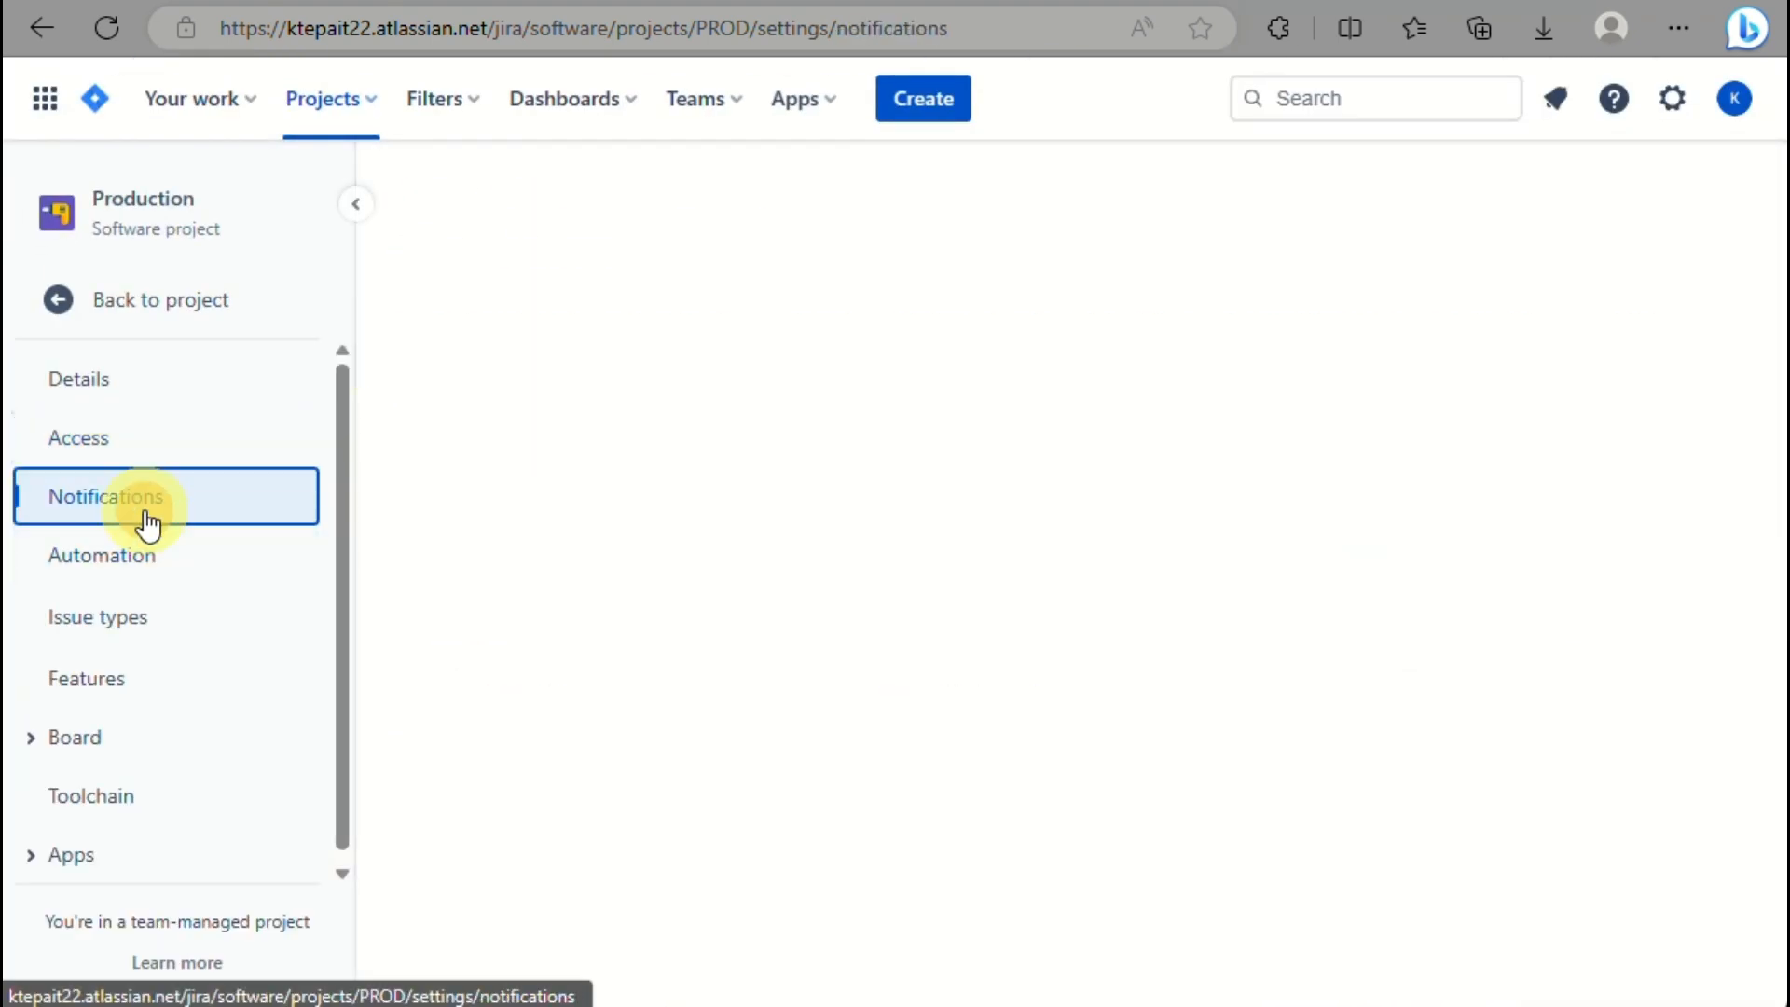
{"action": "scroll", "coordinate": [702, 694], "scroll_direction": "down", "scroll_amount": 6}
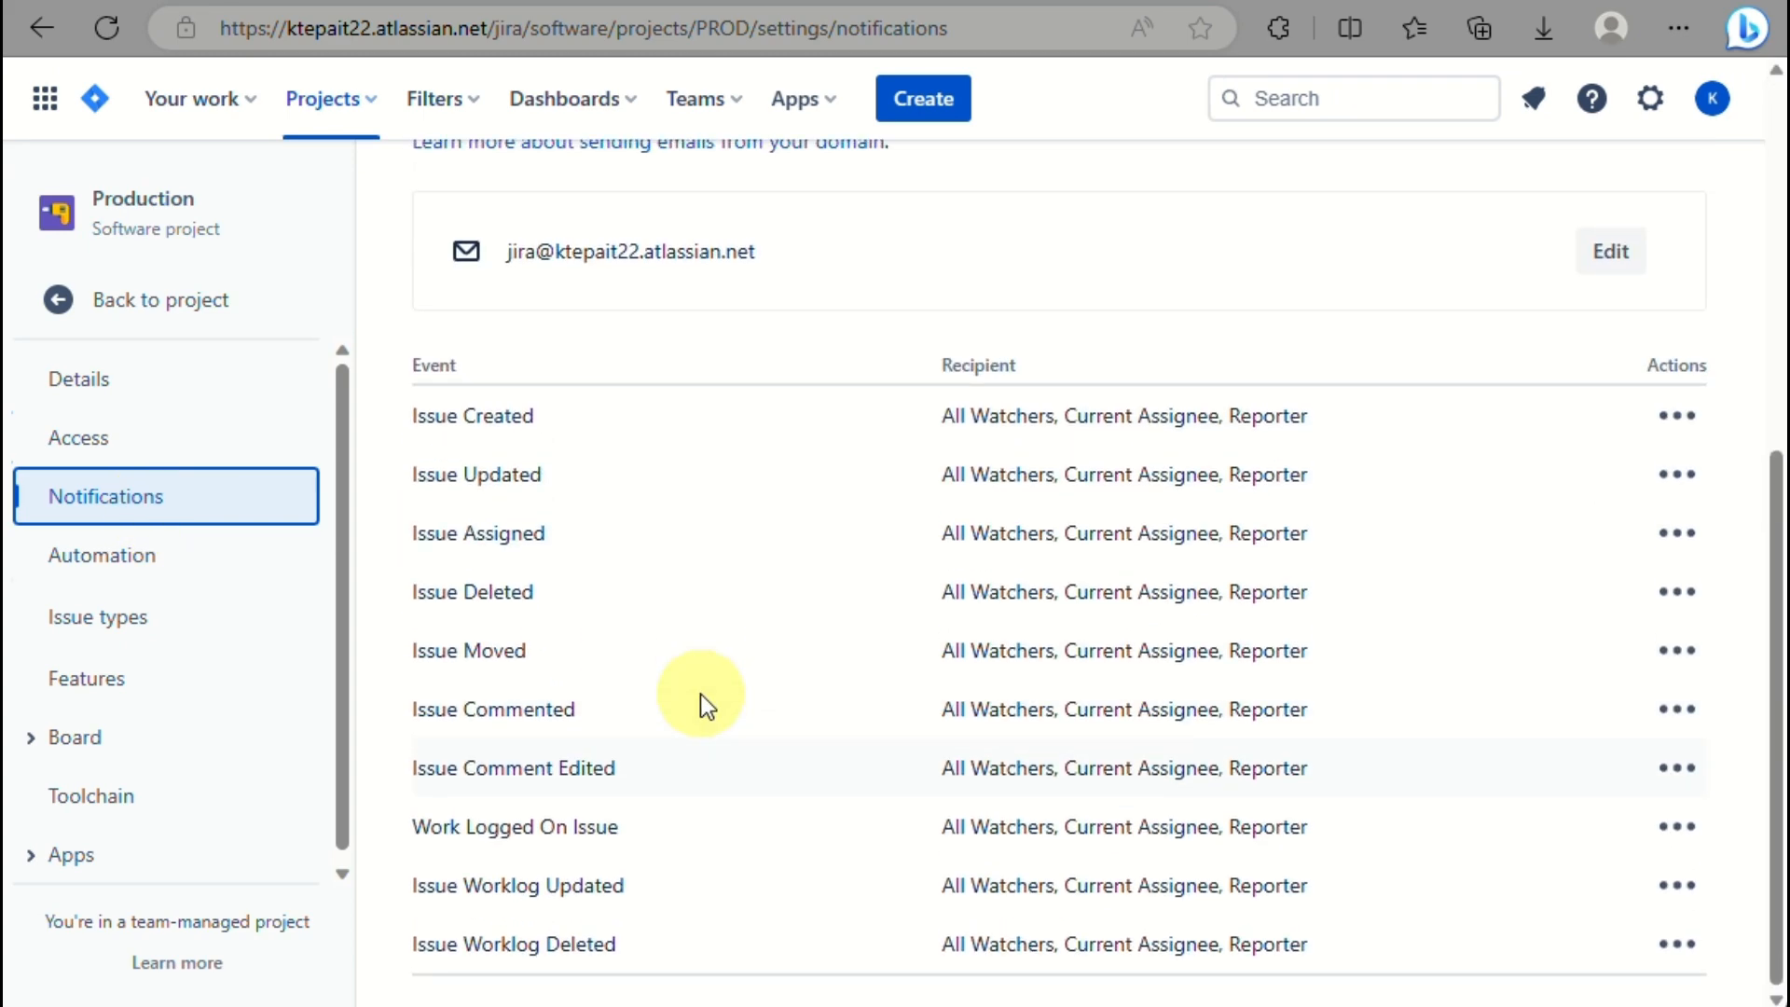
{"action": "scroll", "coordinate": [638, 662], "scroll_direction": "up", "scroll_amount": 6}
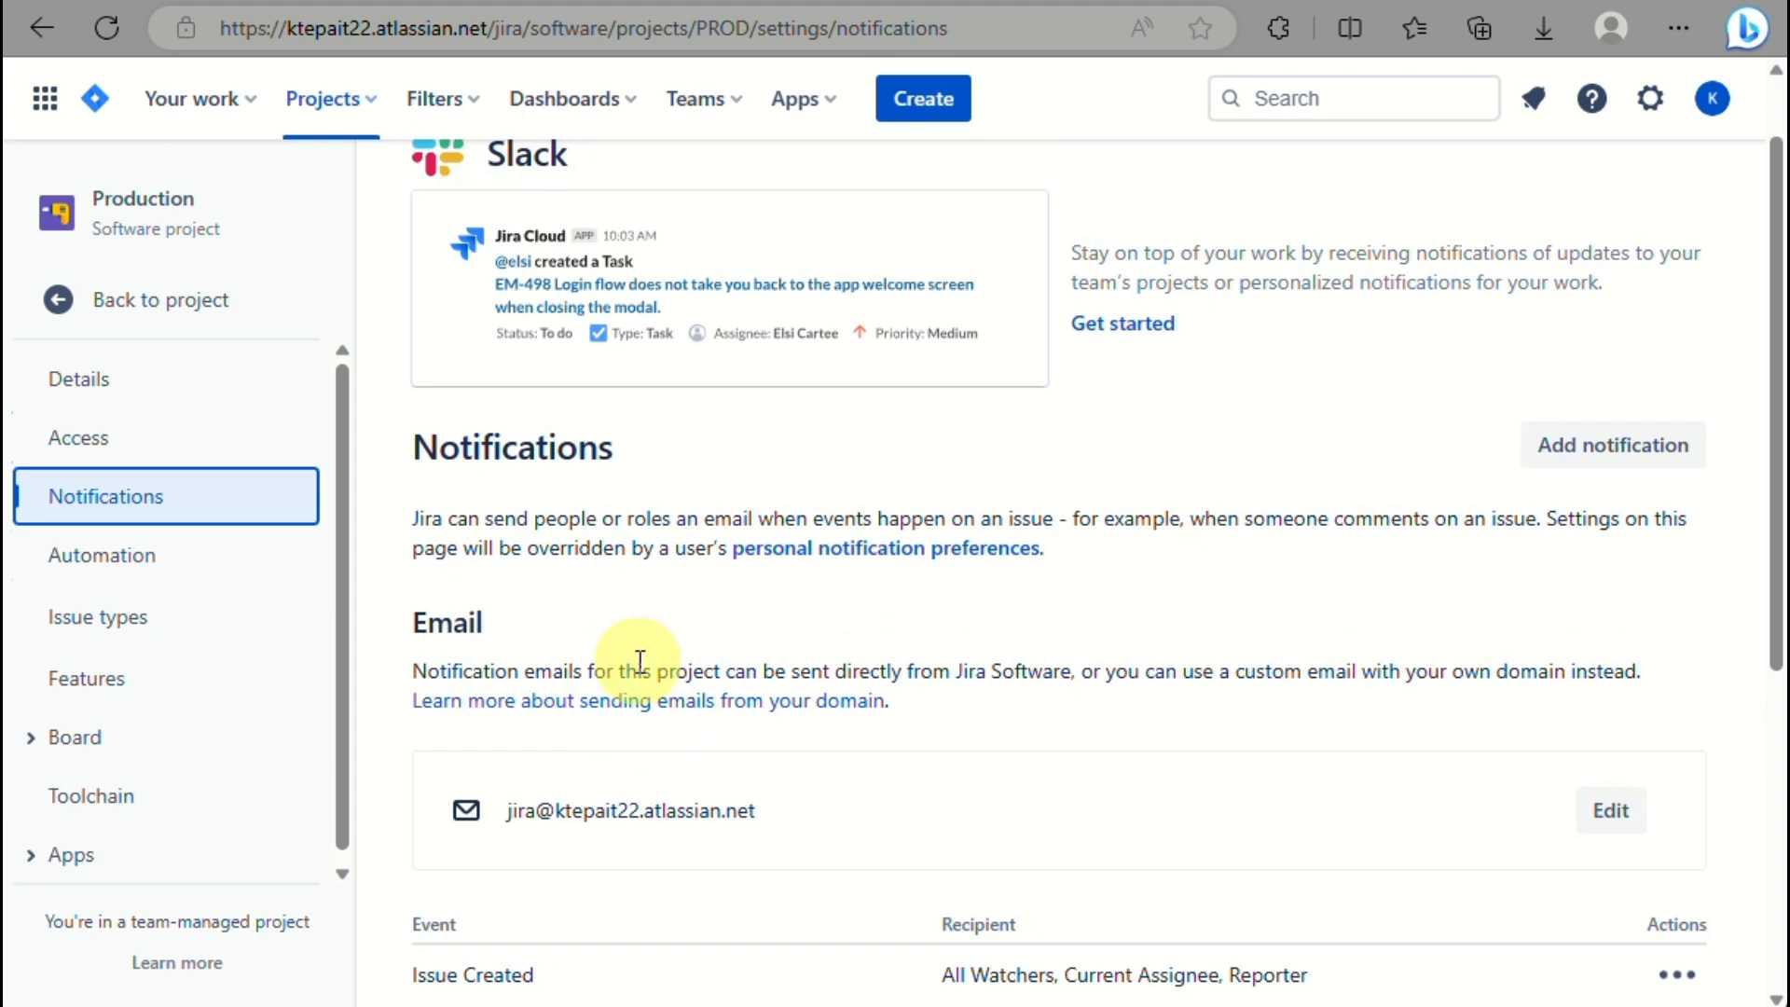
{"action": "scroll", "coordinate": [640, 662], "scroll_direction": "up", "scroll_amount": 1}
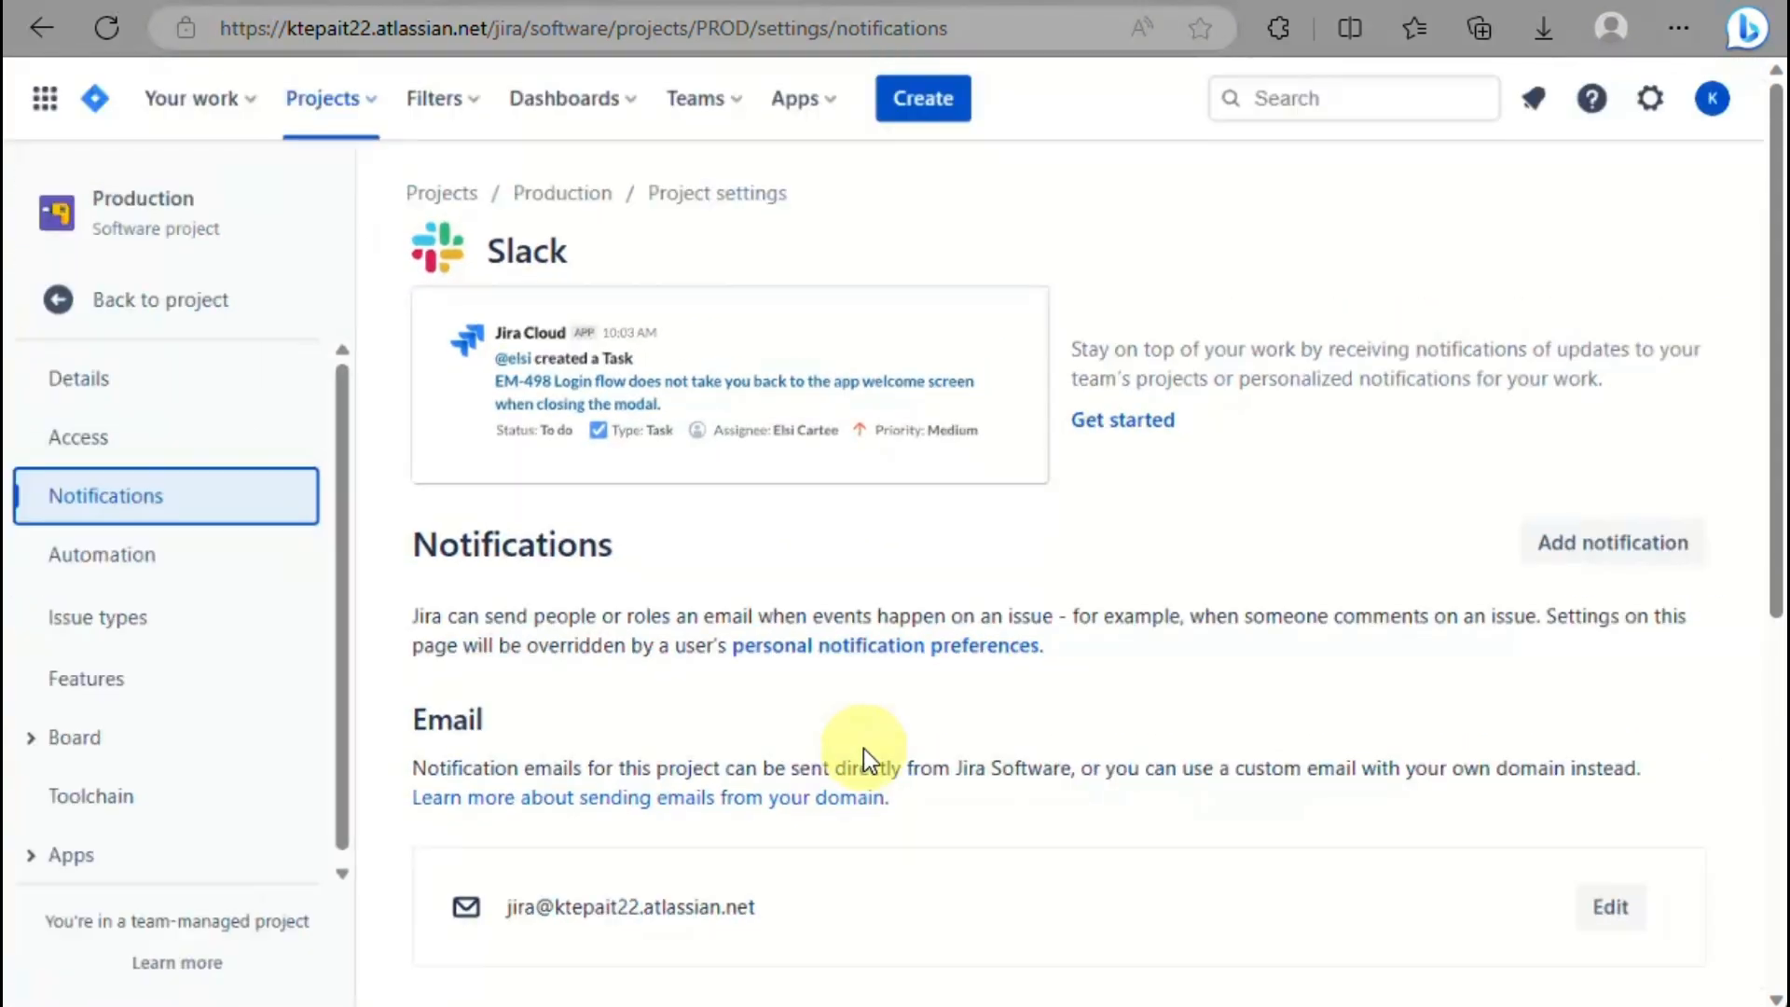
{"action": "left_click", "coordinate": [179, 576]}
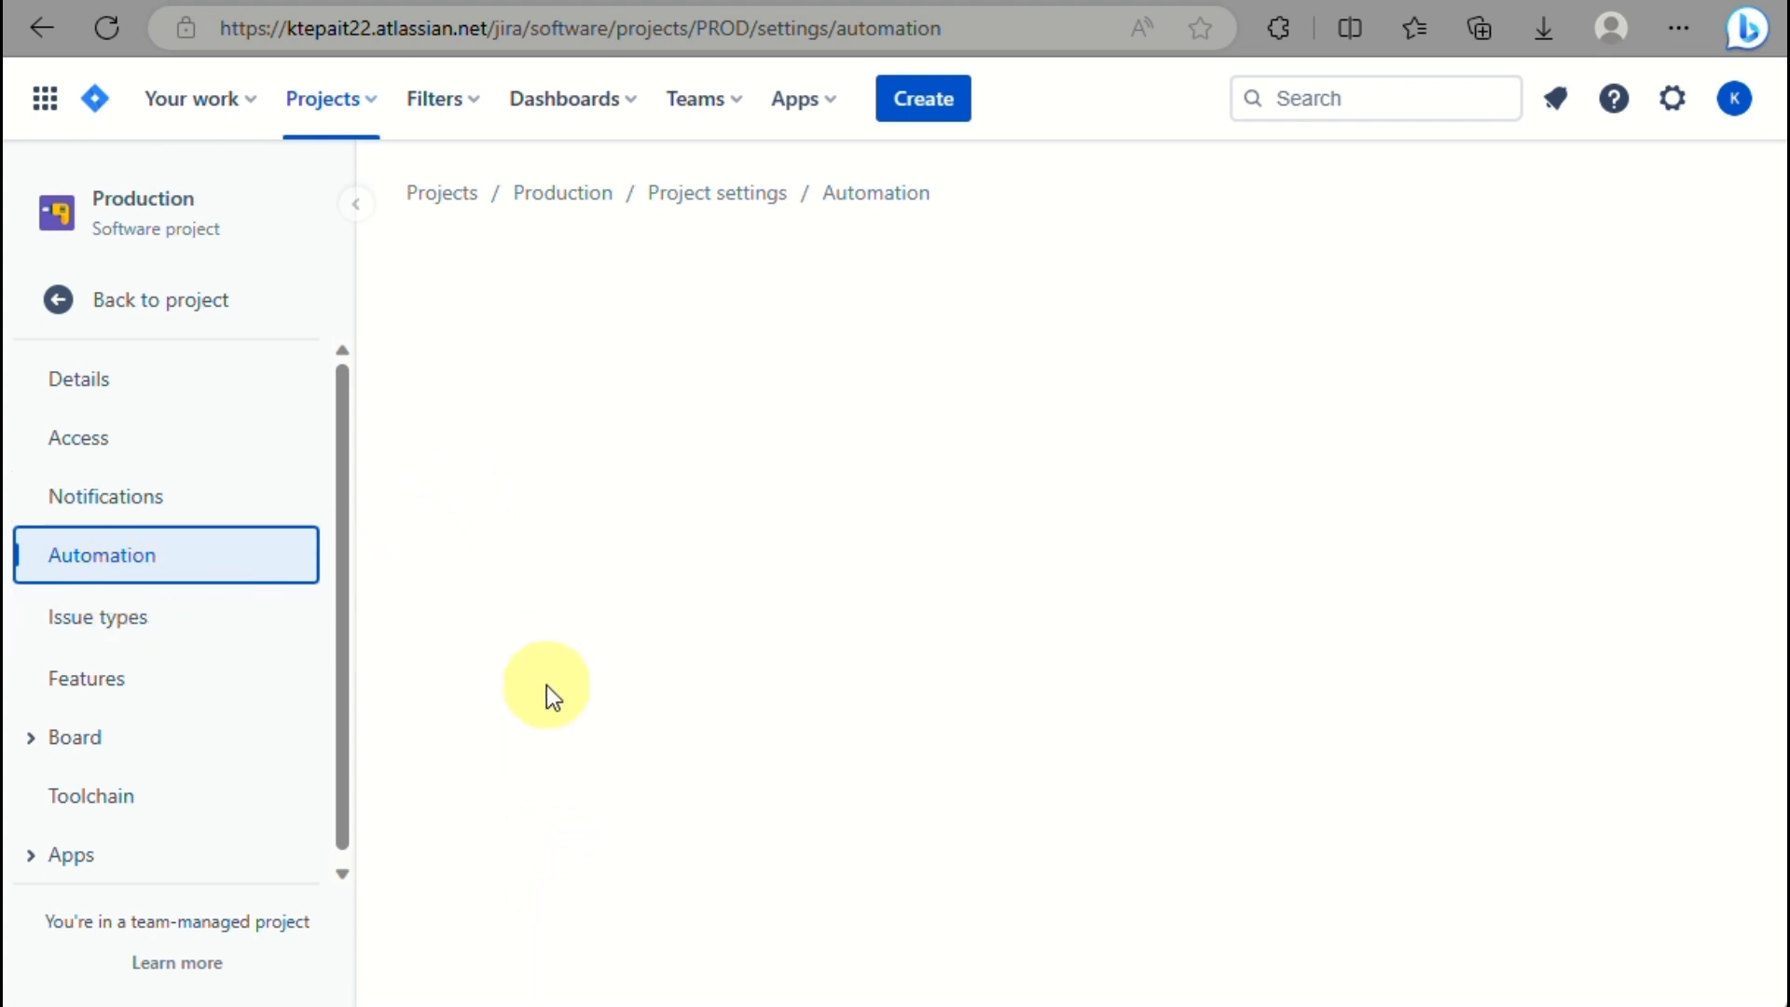
Open the Task issue type's fields, dismissing the reuse-fields tip and feature tour.
{"action": "left_click", "coordinate": [144, 615]}
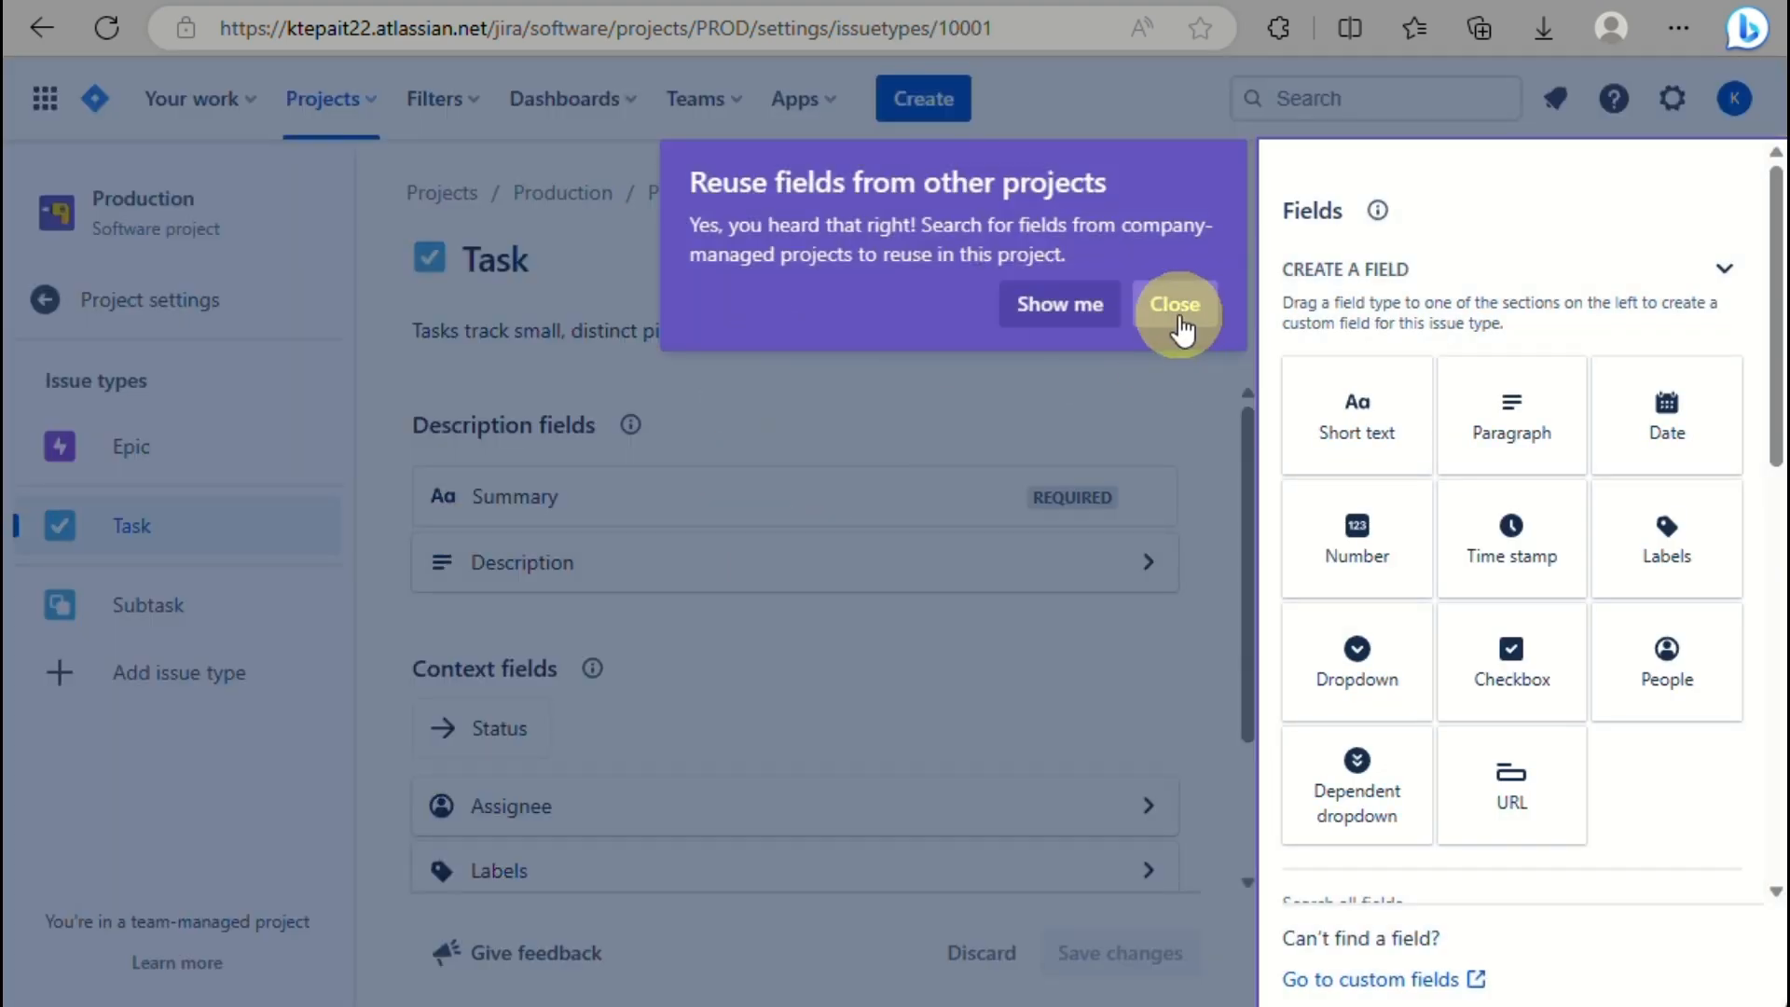
{"action": "left_click", "coordinate": [1176, 306]}
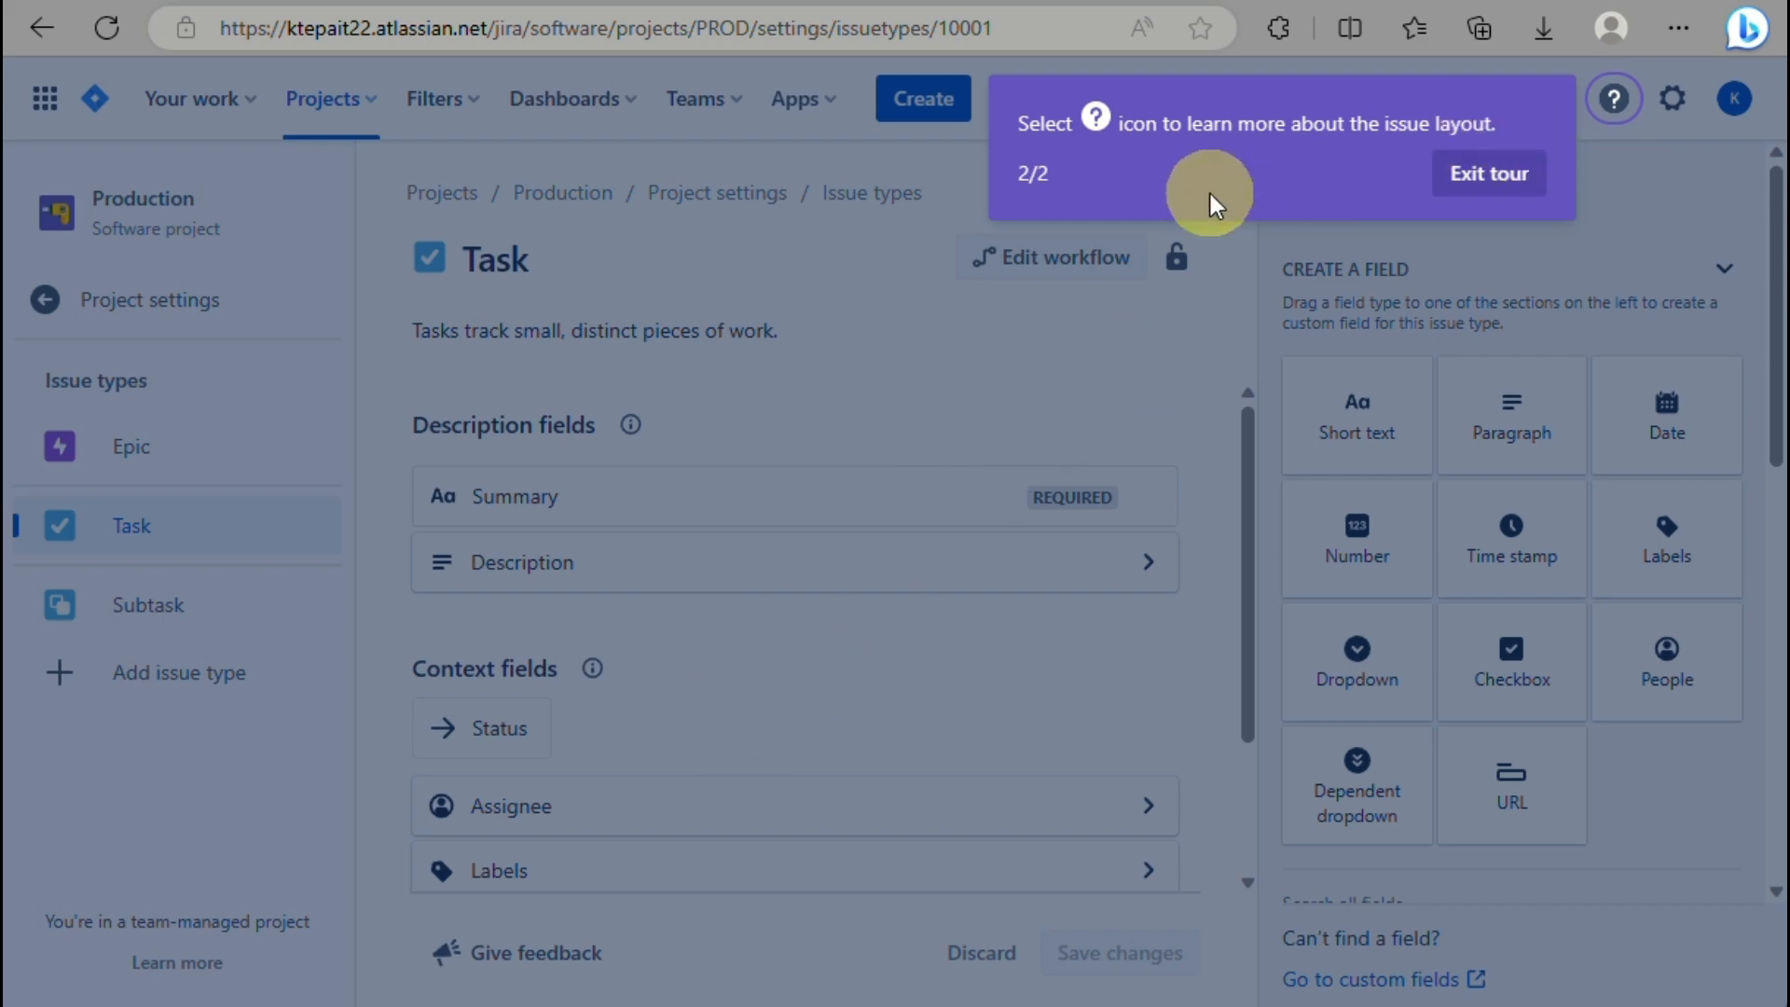
{"action": "left_click", "coordinate": [1489, 175]}
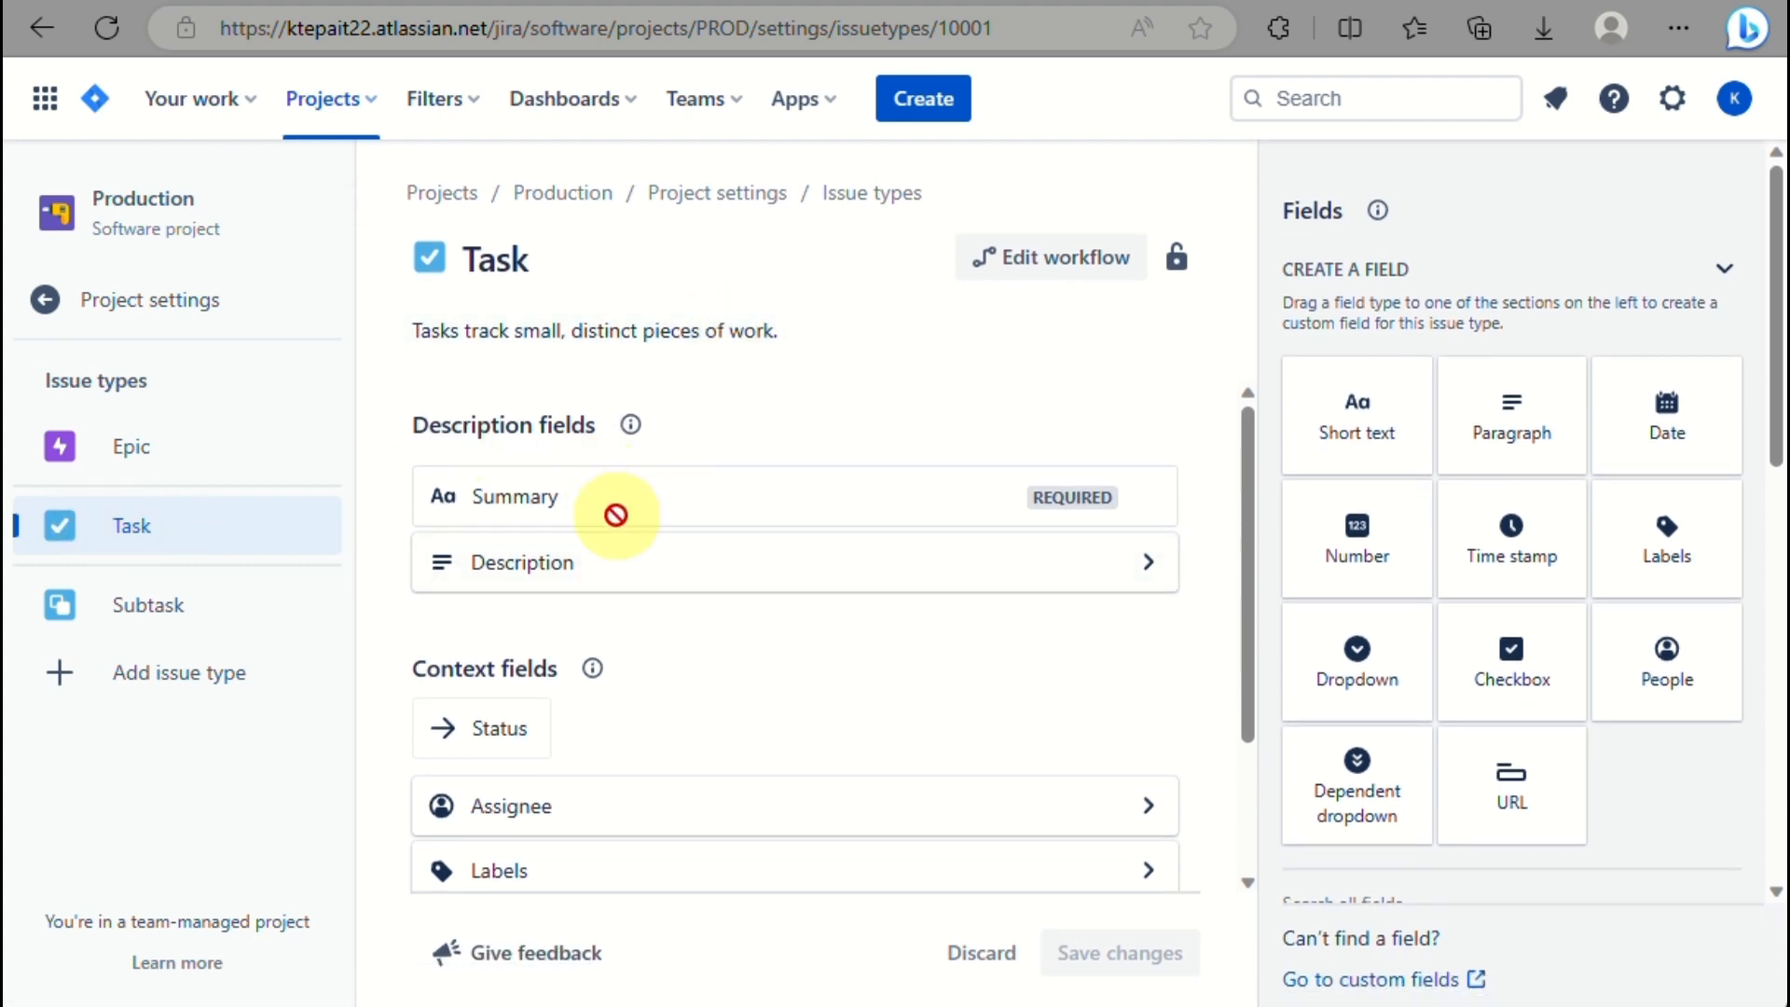
{"action": "scroll", "coordinate": [554, 608], "scroll_direction": "down", "scroll_amount": 2}
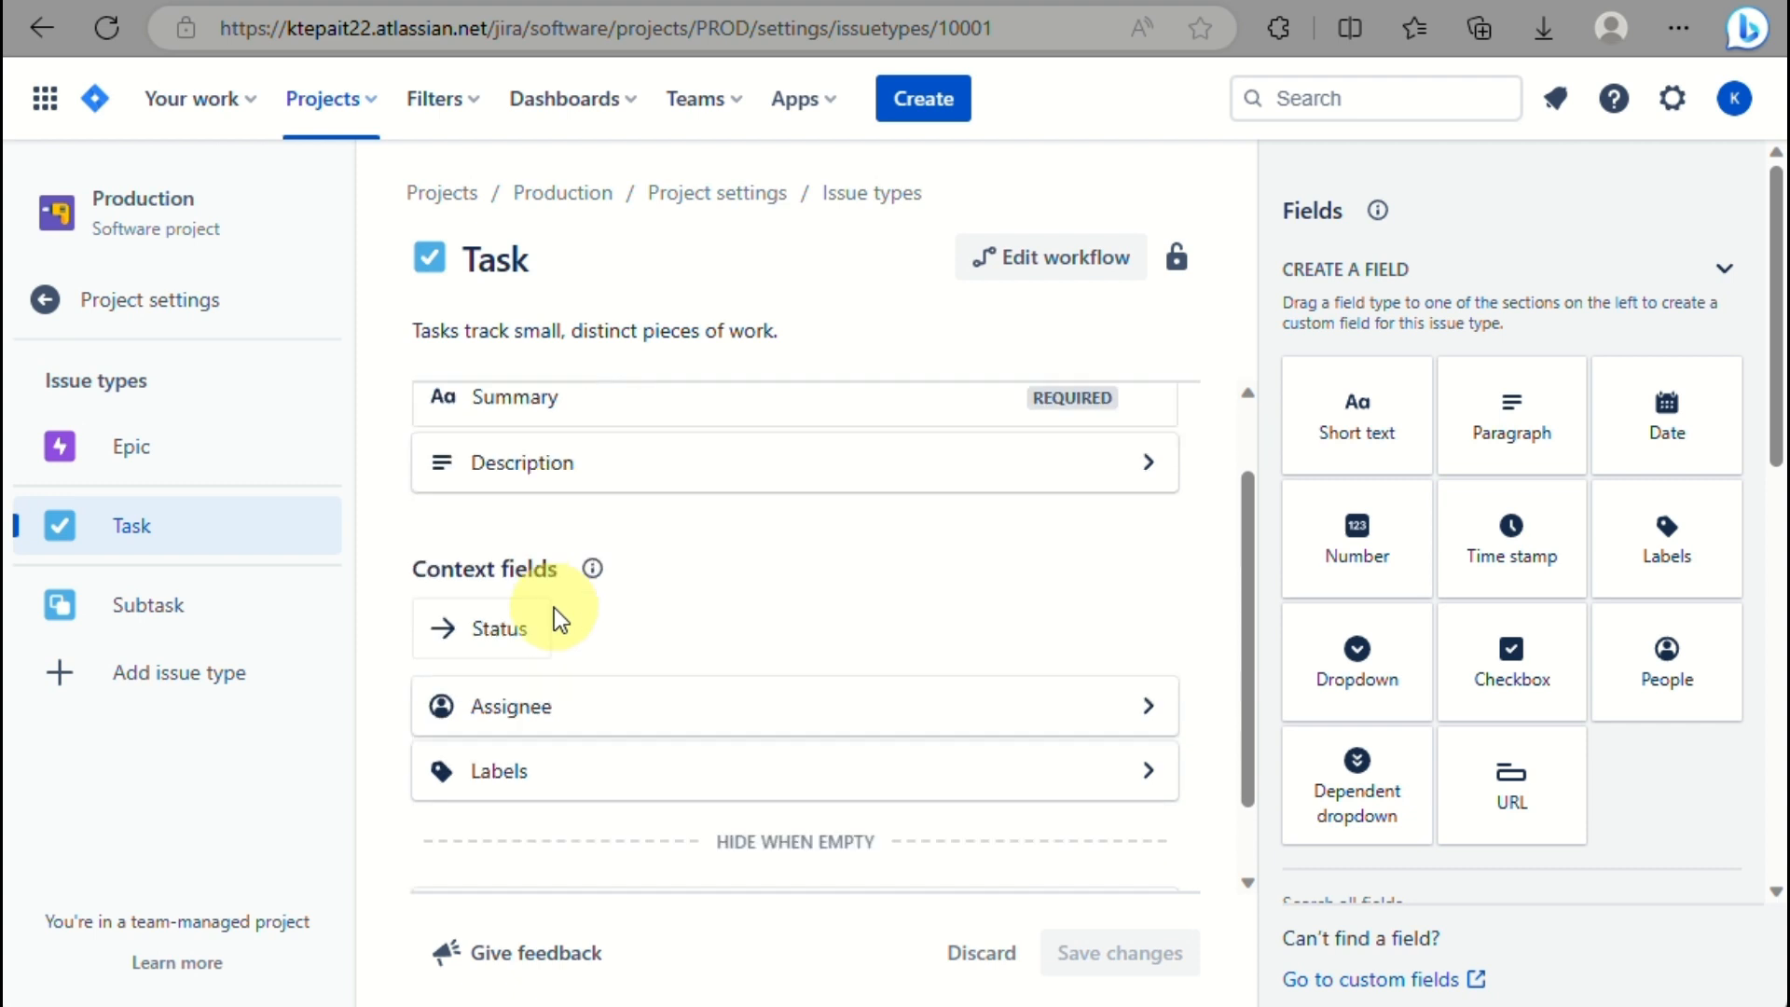
{"action": "scroll", "coordinate": [554, 608], "scroll_direction": "down", "scroll_amount": 1}
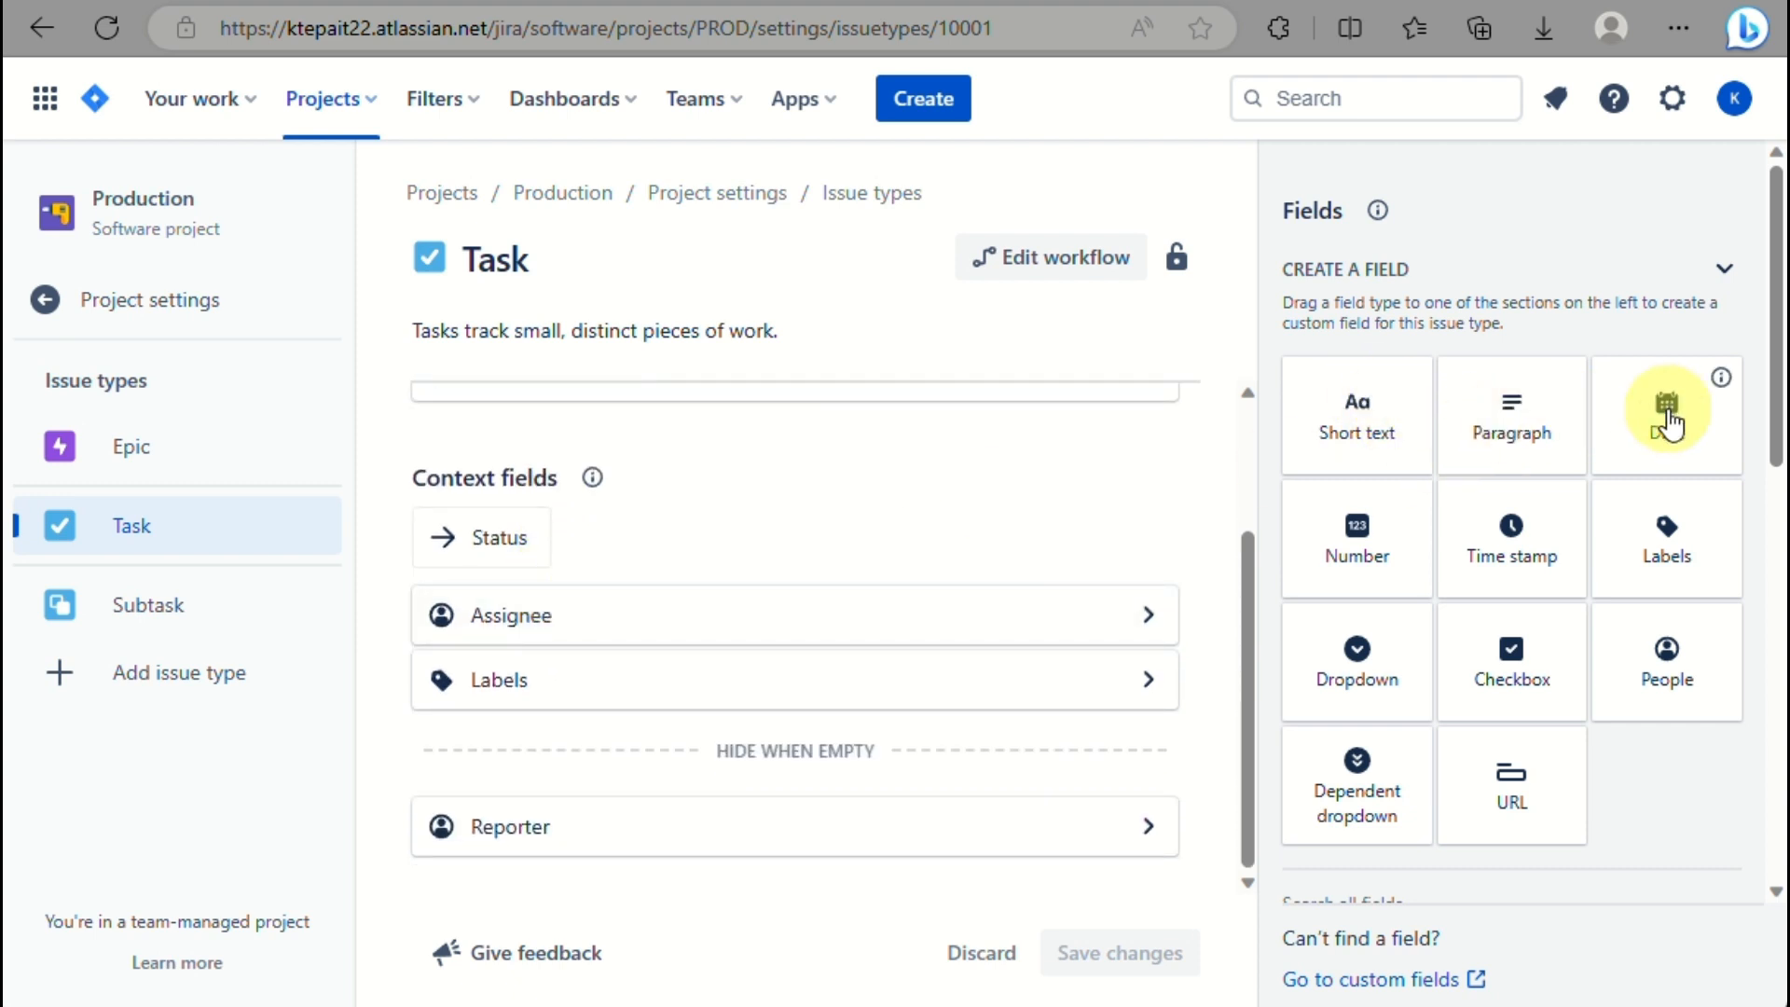
Add a Date field to Task's context fields and a Time stamp field to its description fields.
{"action": "left_click_drag", "start_coordinate": [1667, 421], "coordinate": [864, 595]}
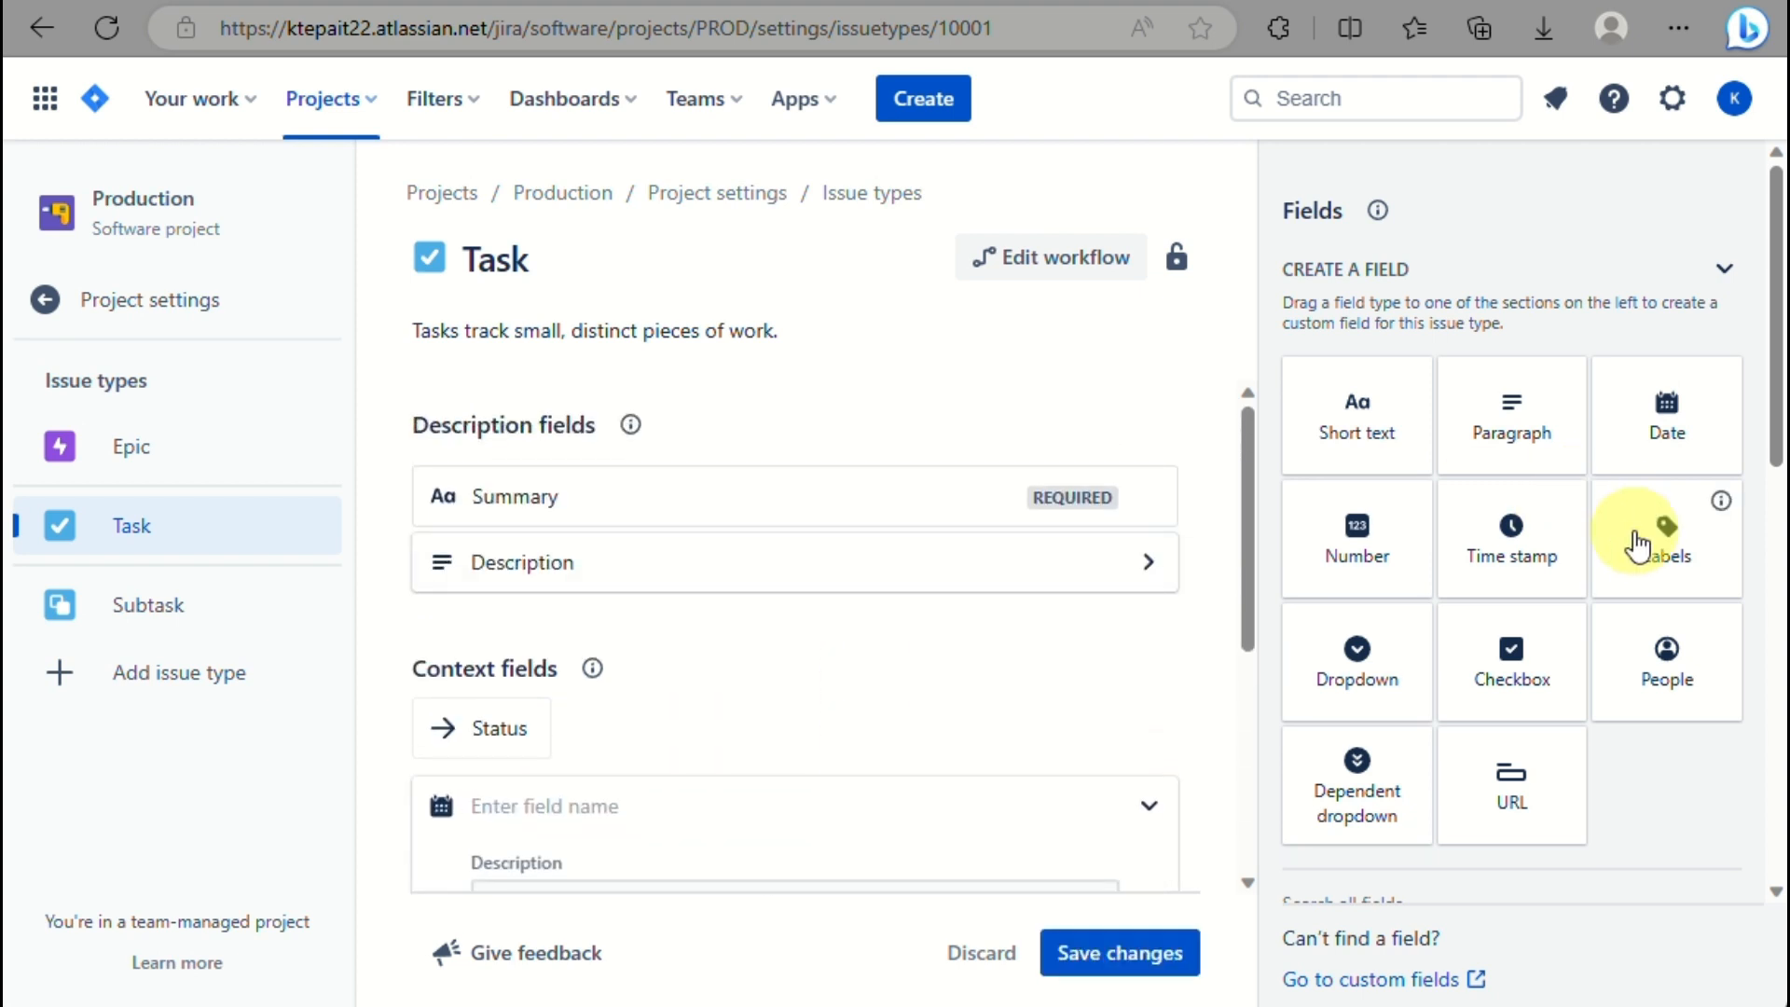
{"action": "left_click_drag", "start_coordinate": [1523, 534], "coordinate": [748, 608]}
{"action": "scroll", "coordinate": [749, 608], "scroll_direction": "down", "scroll_amount": 5}
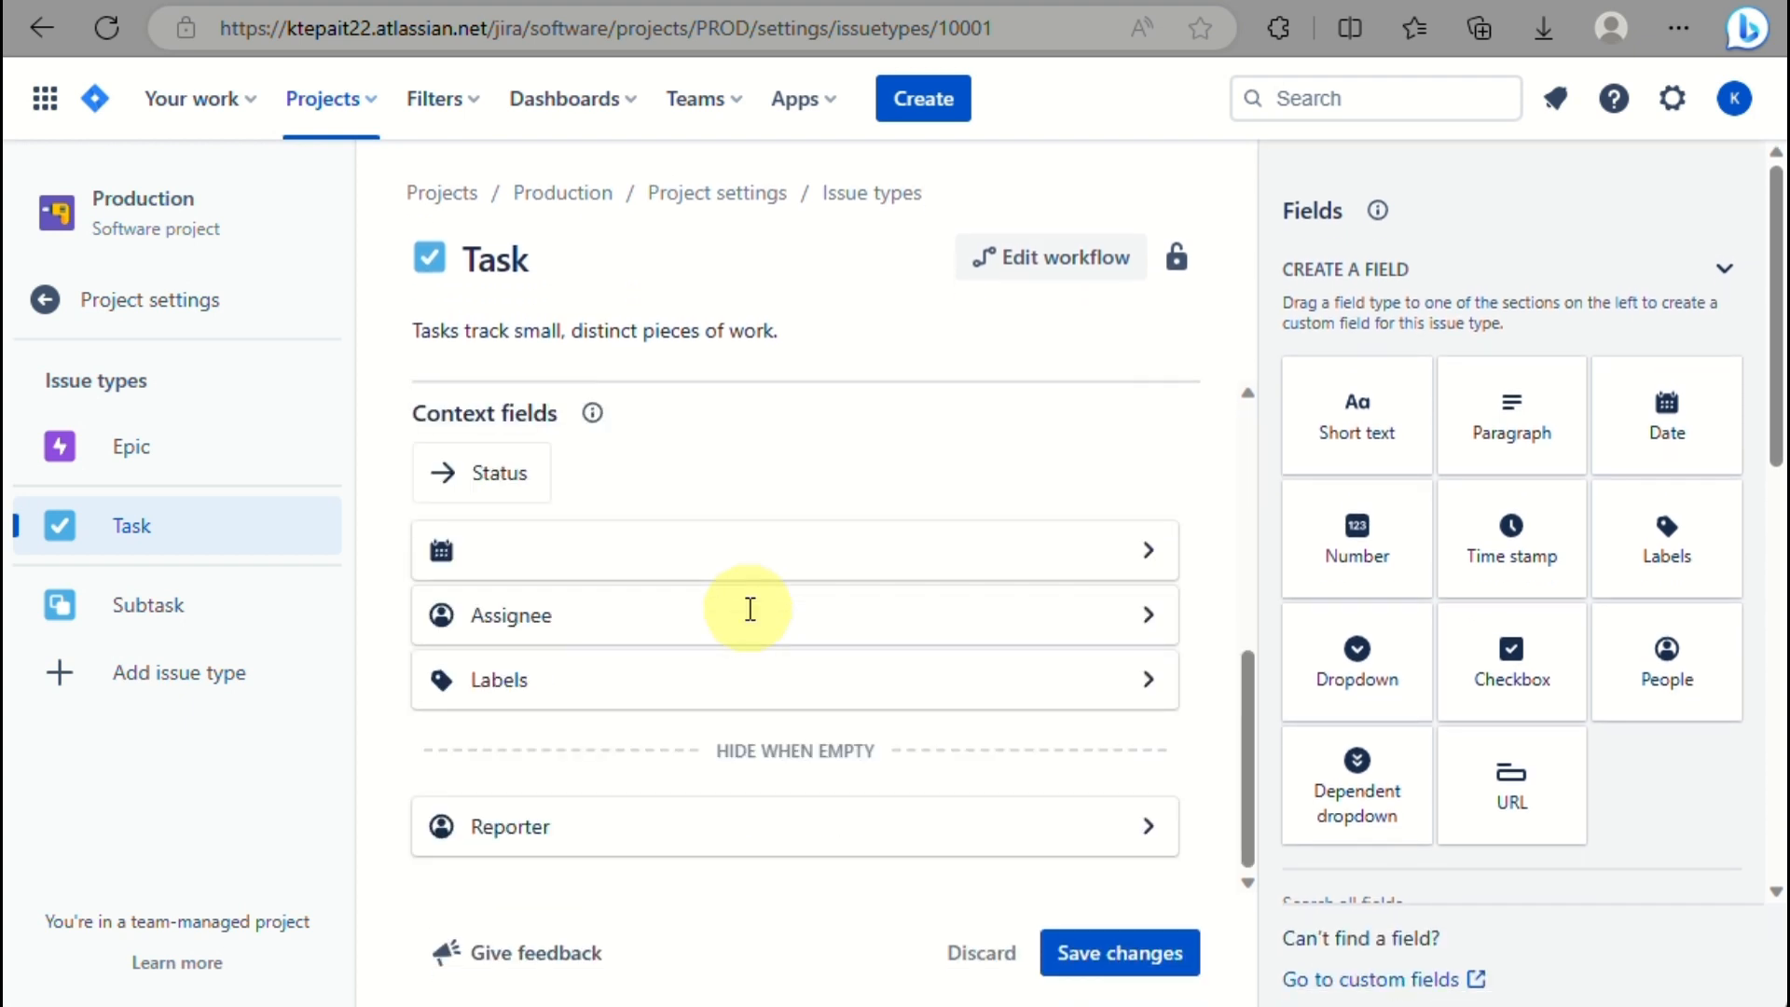
{"action": "left_click", "coordinate": [1129, 951]}
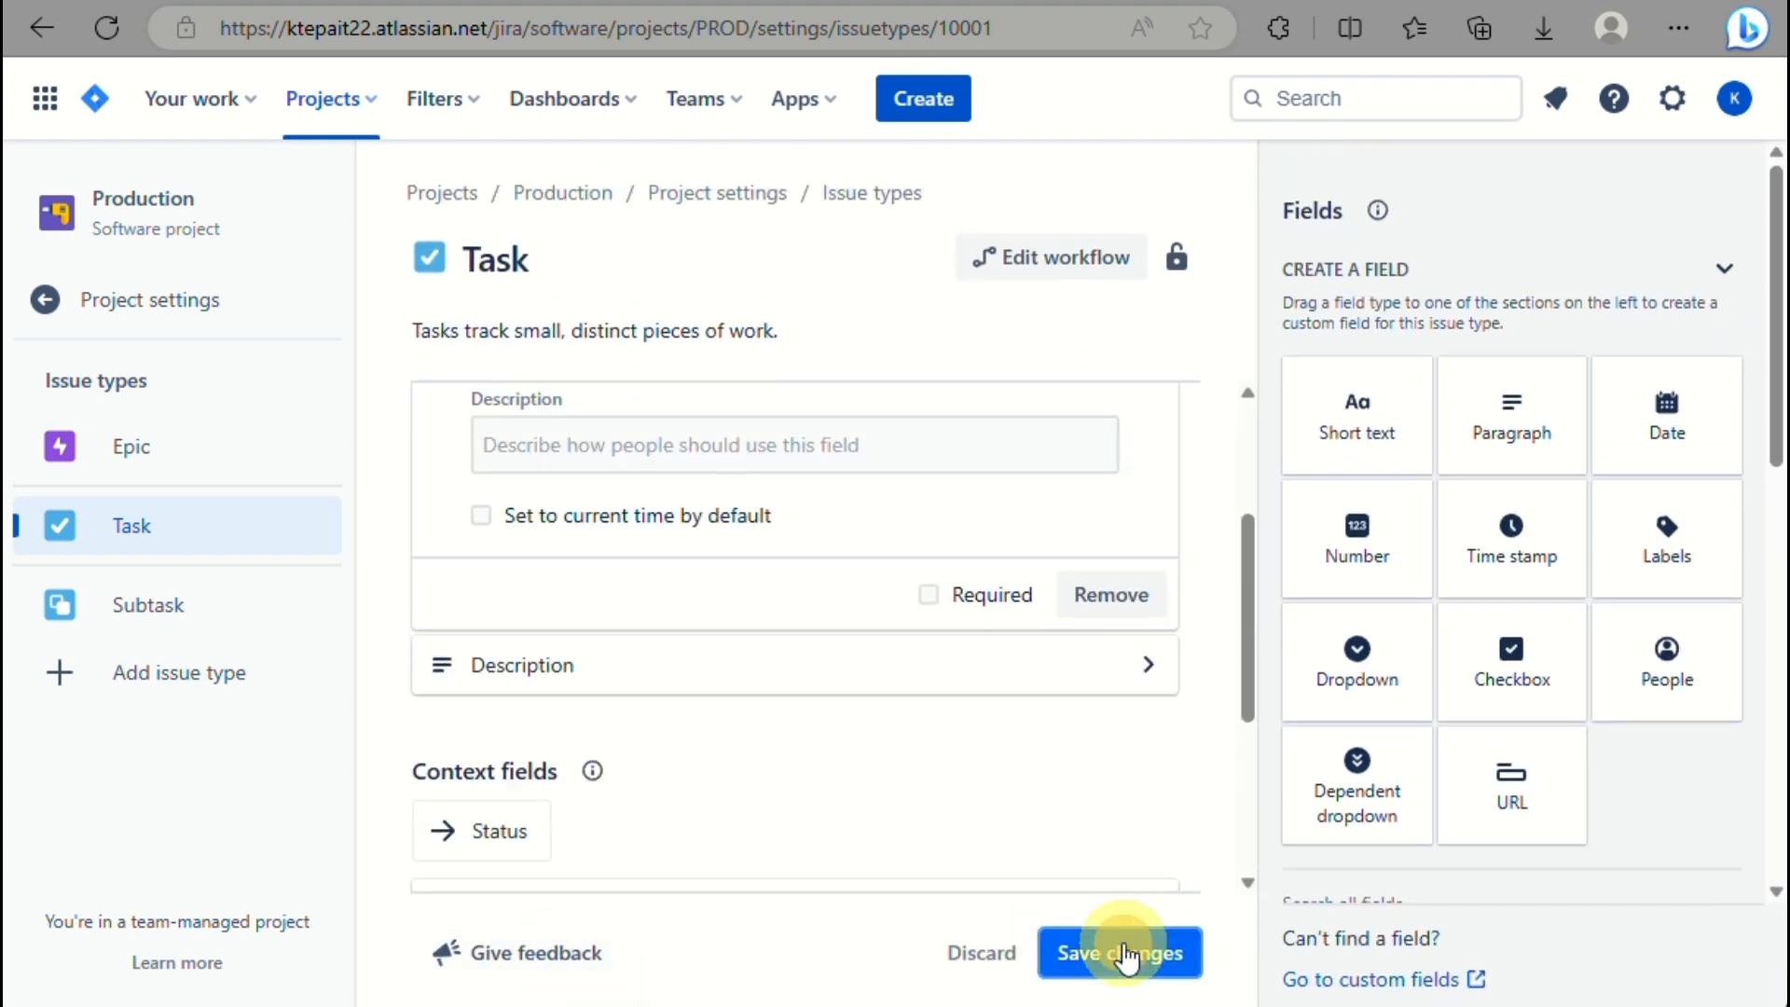
Try switching to Subtask, stay on Task, then head to the Epic issue type.
{"action": "left_click", "coordinate": [247, 616]}
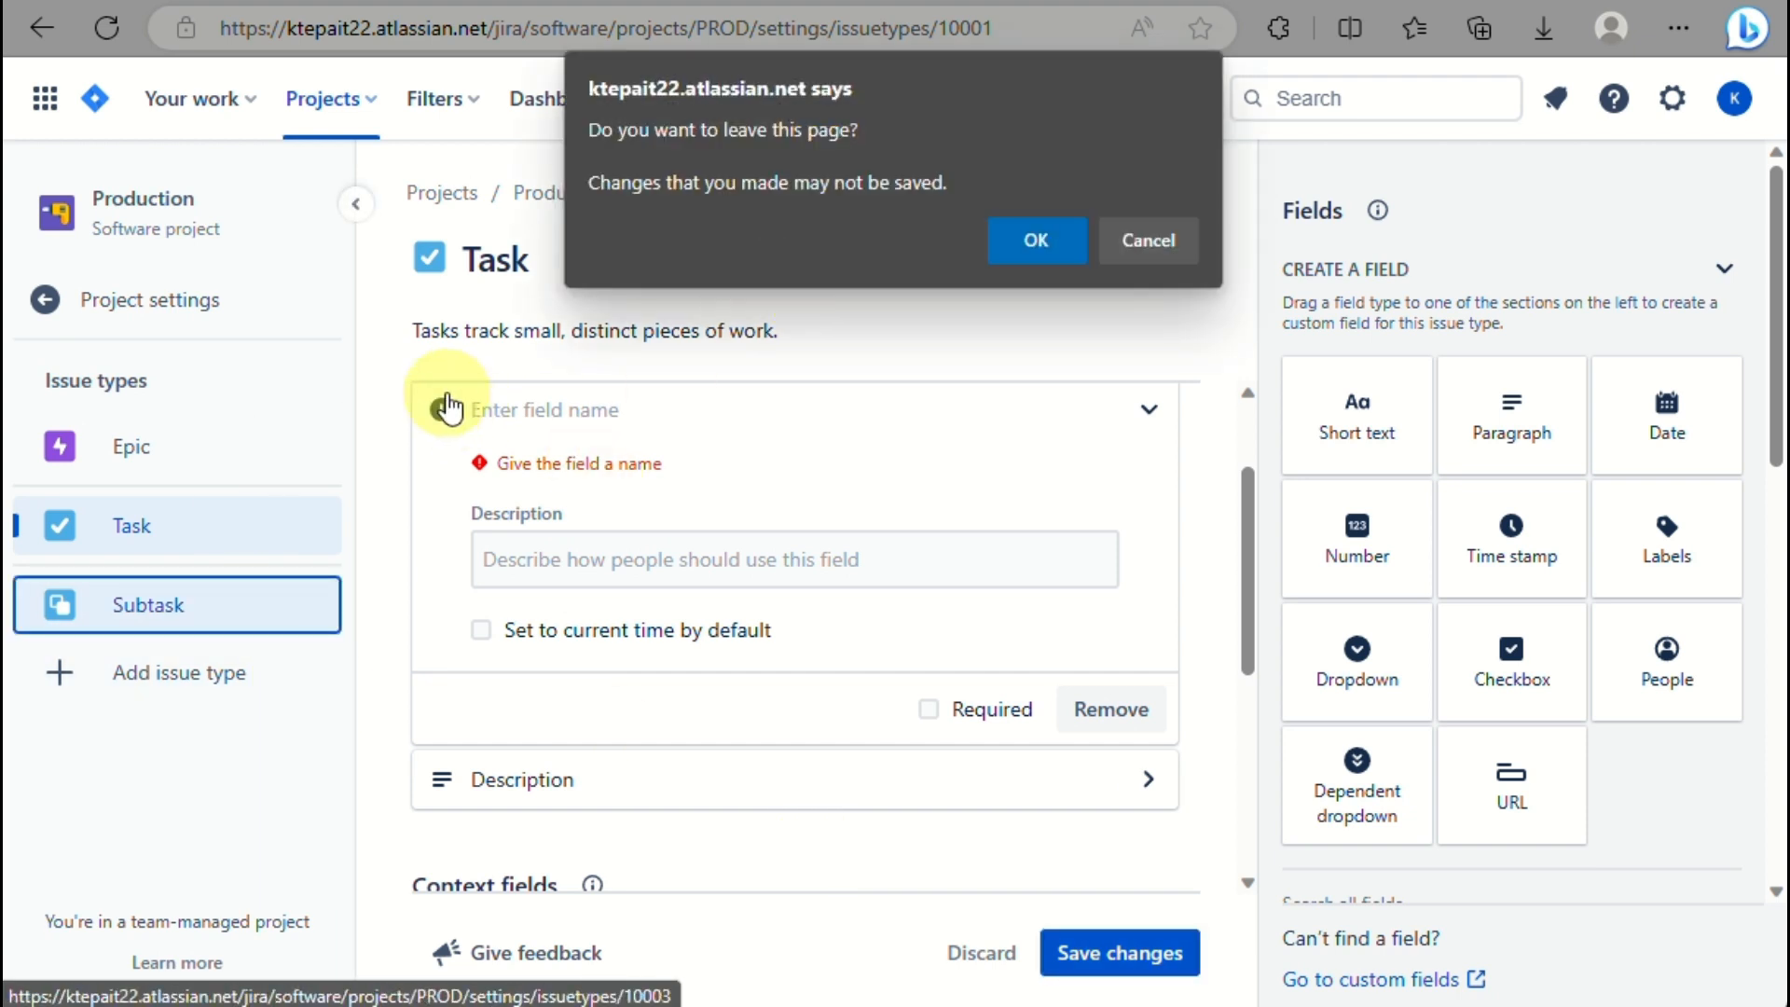
{"action": "left_click", "coordinate": [1168, 232]}
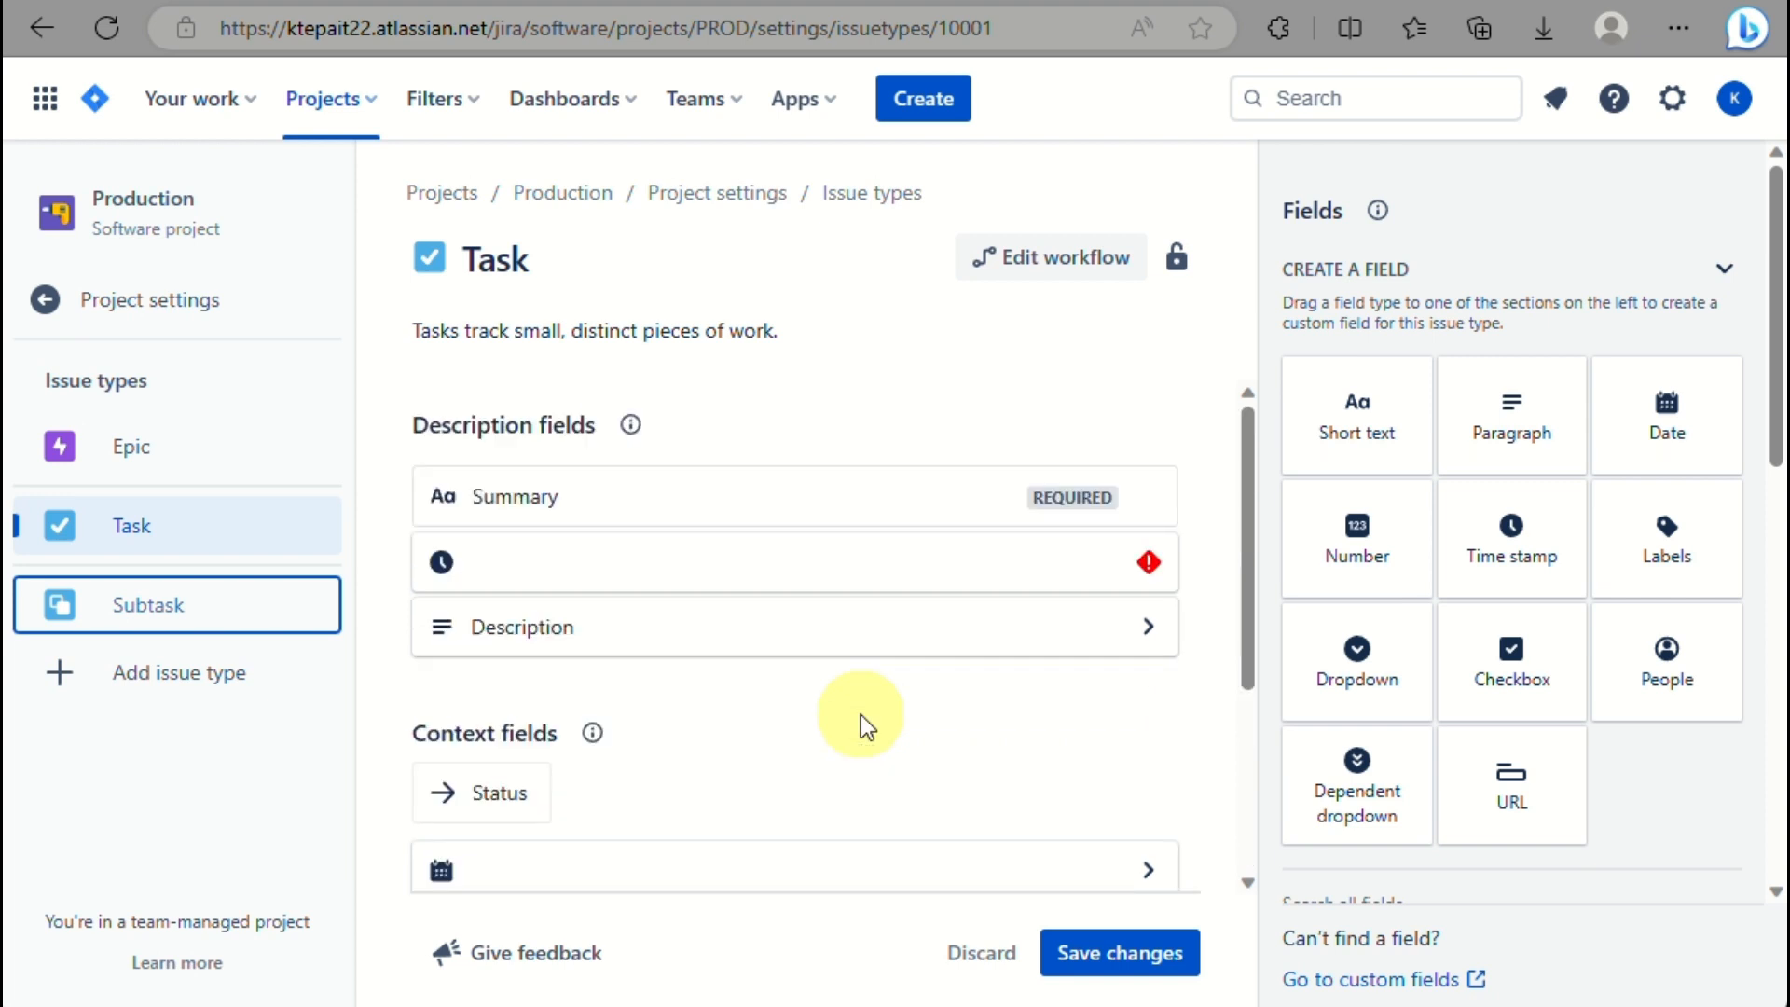
{"action": "left_click", "coordinate": [140, 447]}
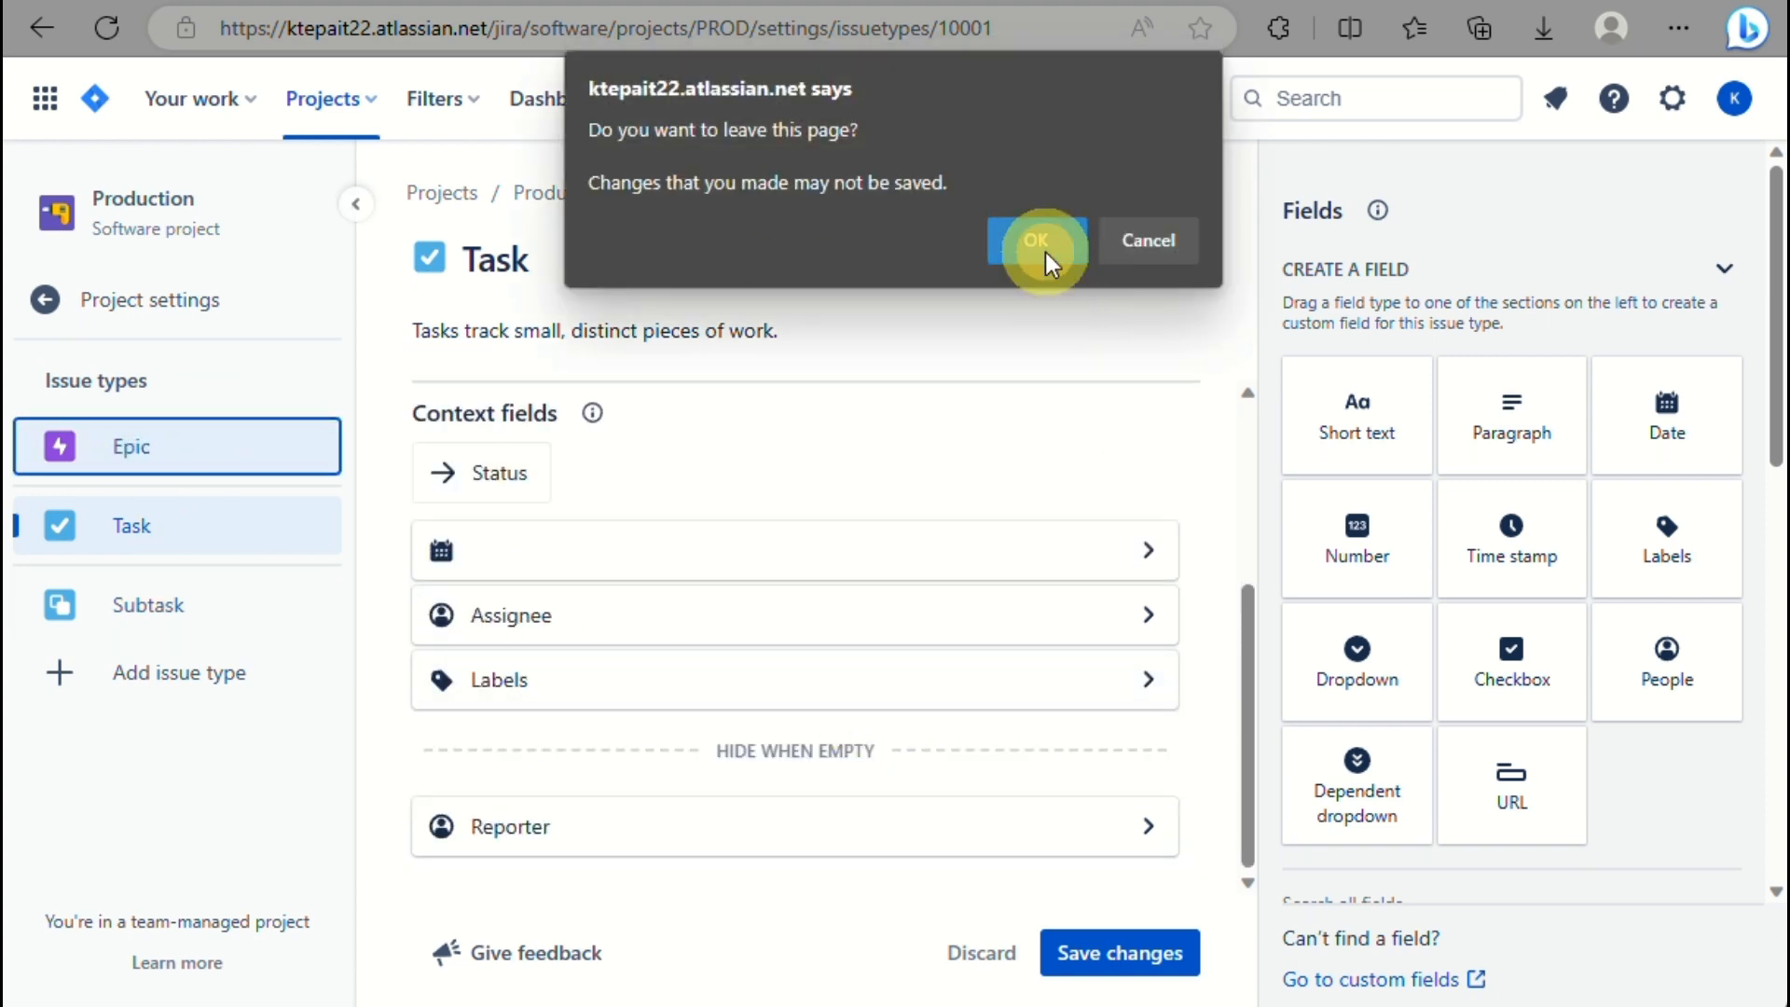
Discard the Task changes and add a Time stamp field to Epic's description fields.
{"action": "left_click", "coordinate": [1045, 250]}
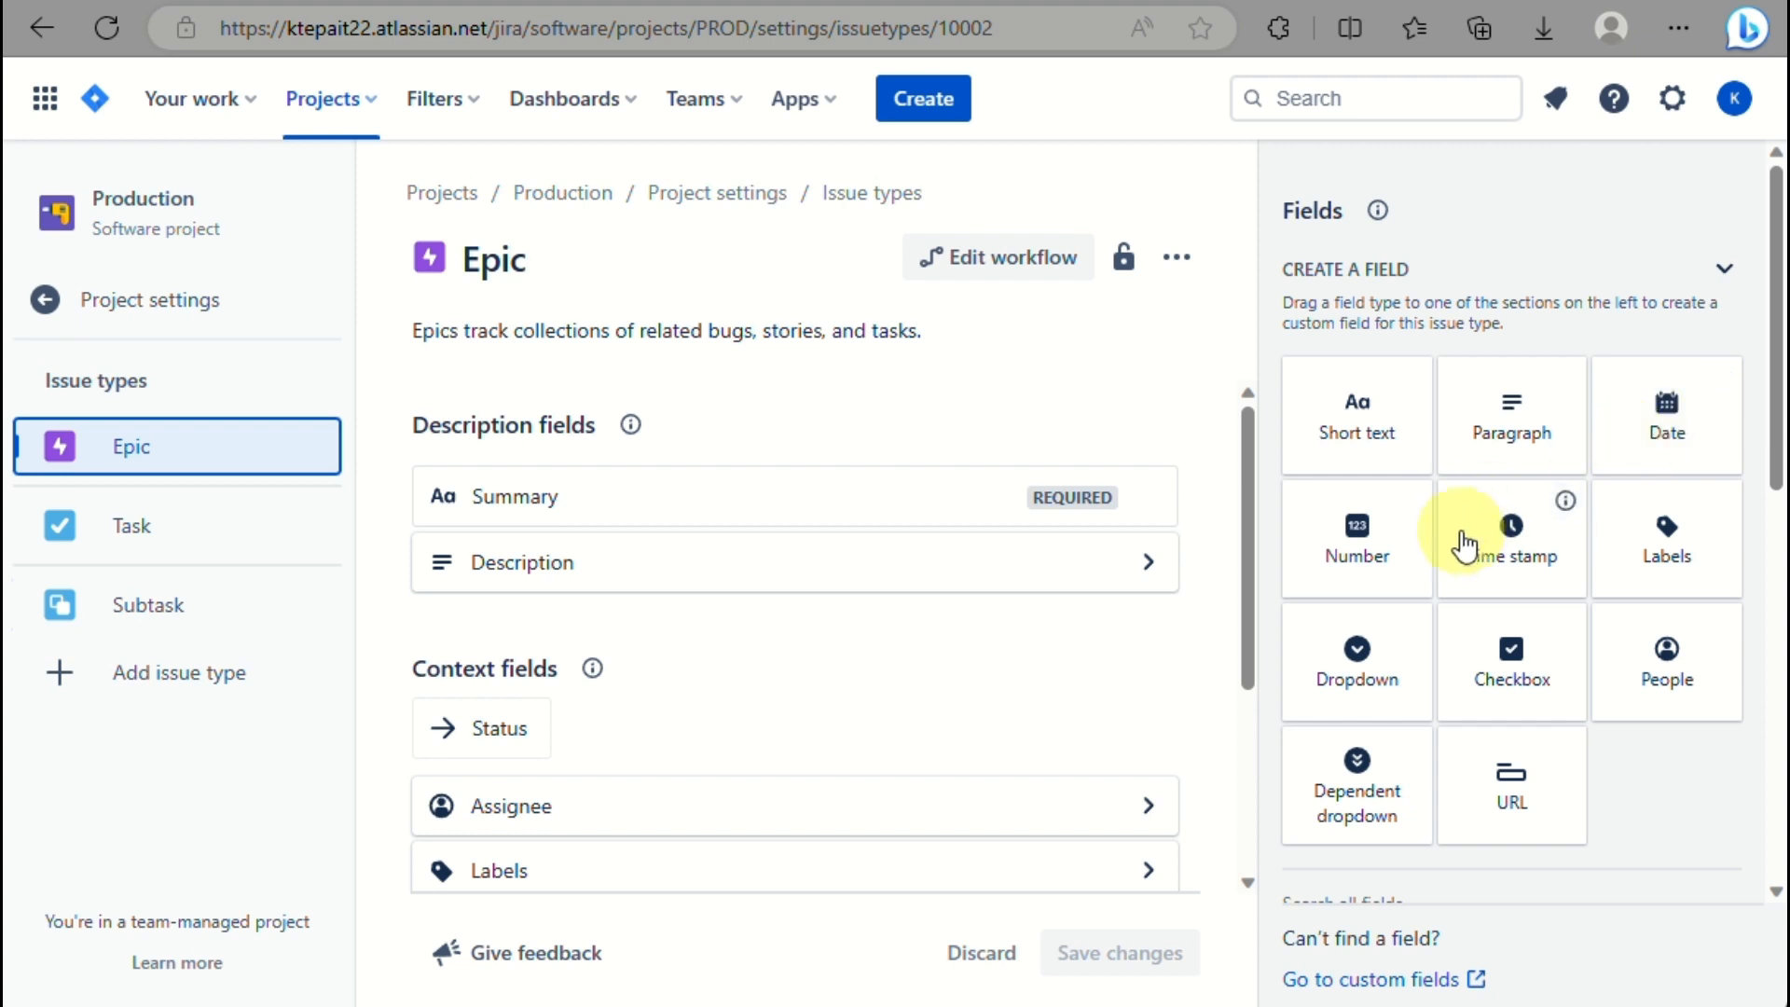
{"action": "left_click_drag", "start_coordinate": [1486, 547], "coordinate": [748, 608]}
{"action": "left_click", "coordinate": [1086, 961]}
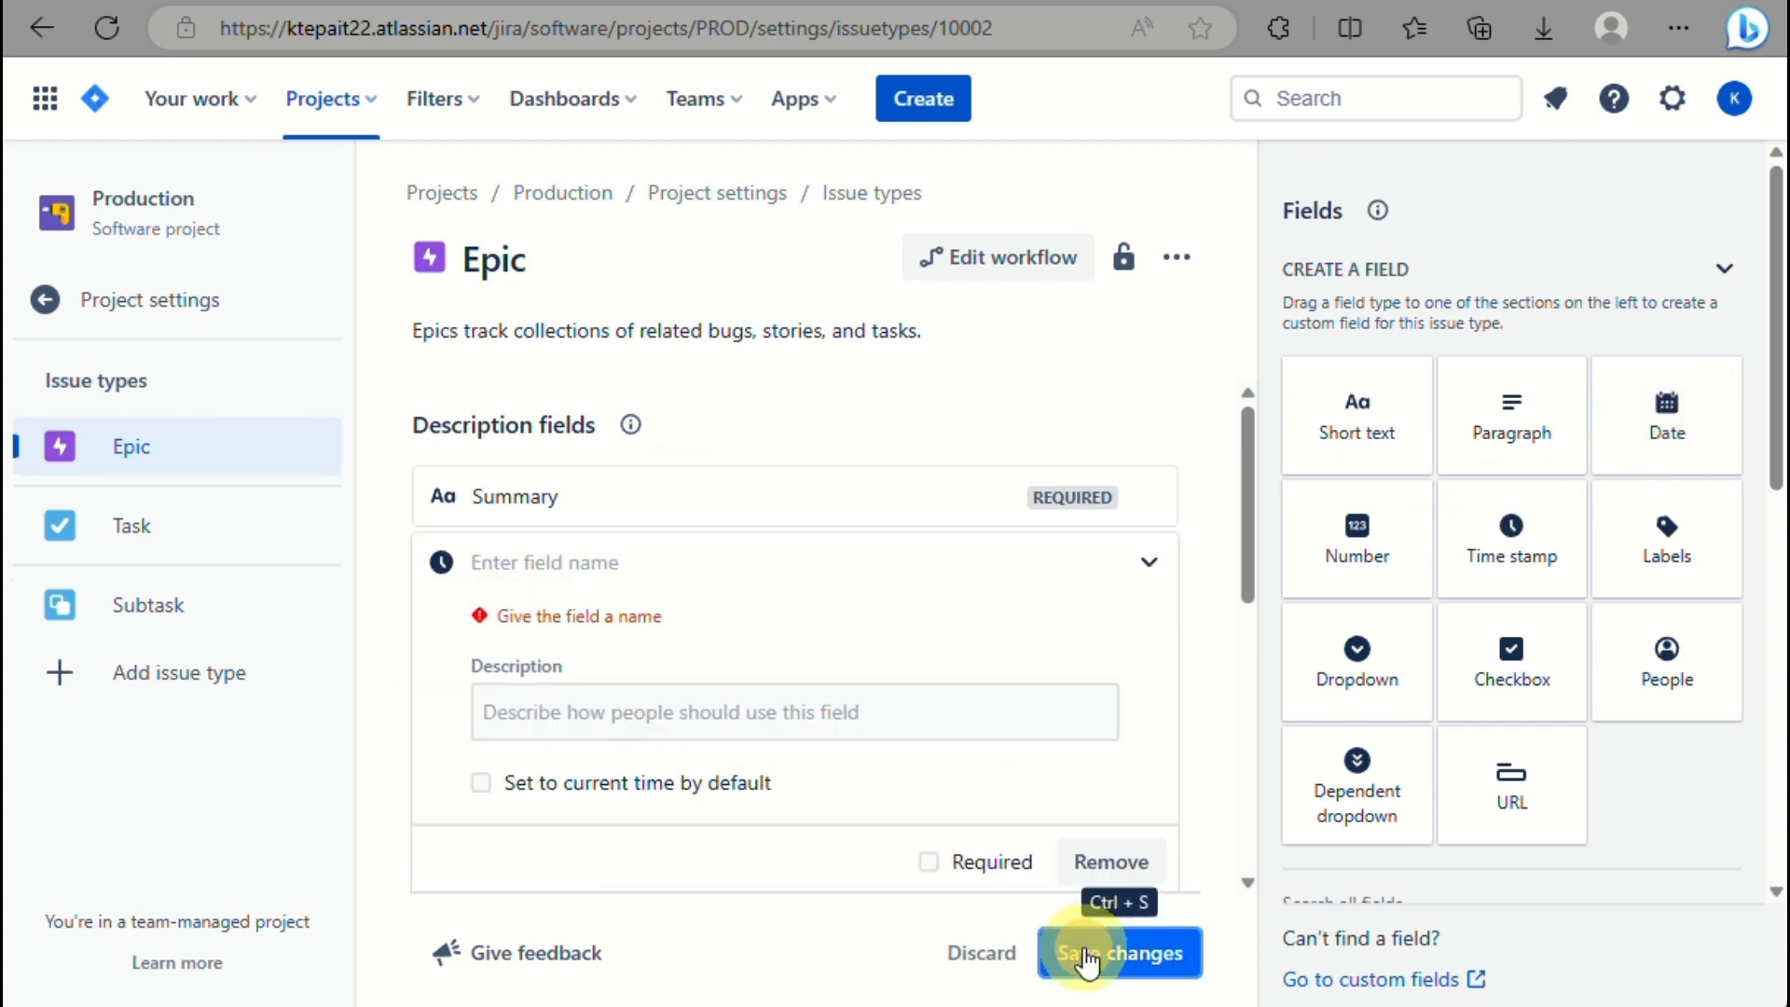
{"action": "scroll", "coordinate": [932, 603], "scroll_direction": "down", "scroll_amount": 3}
{"action": "scroll", "coordinate": [942, 723], "scroll_direction": "up", "scroll_amount": 3}
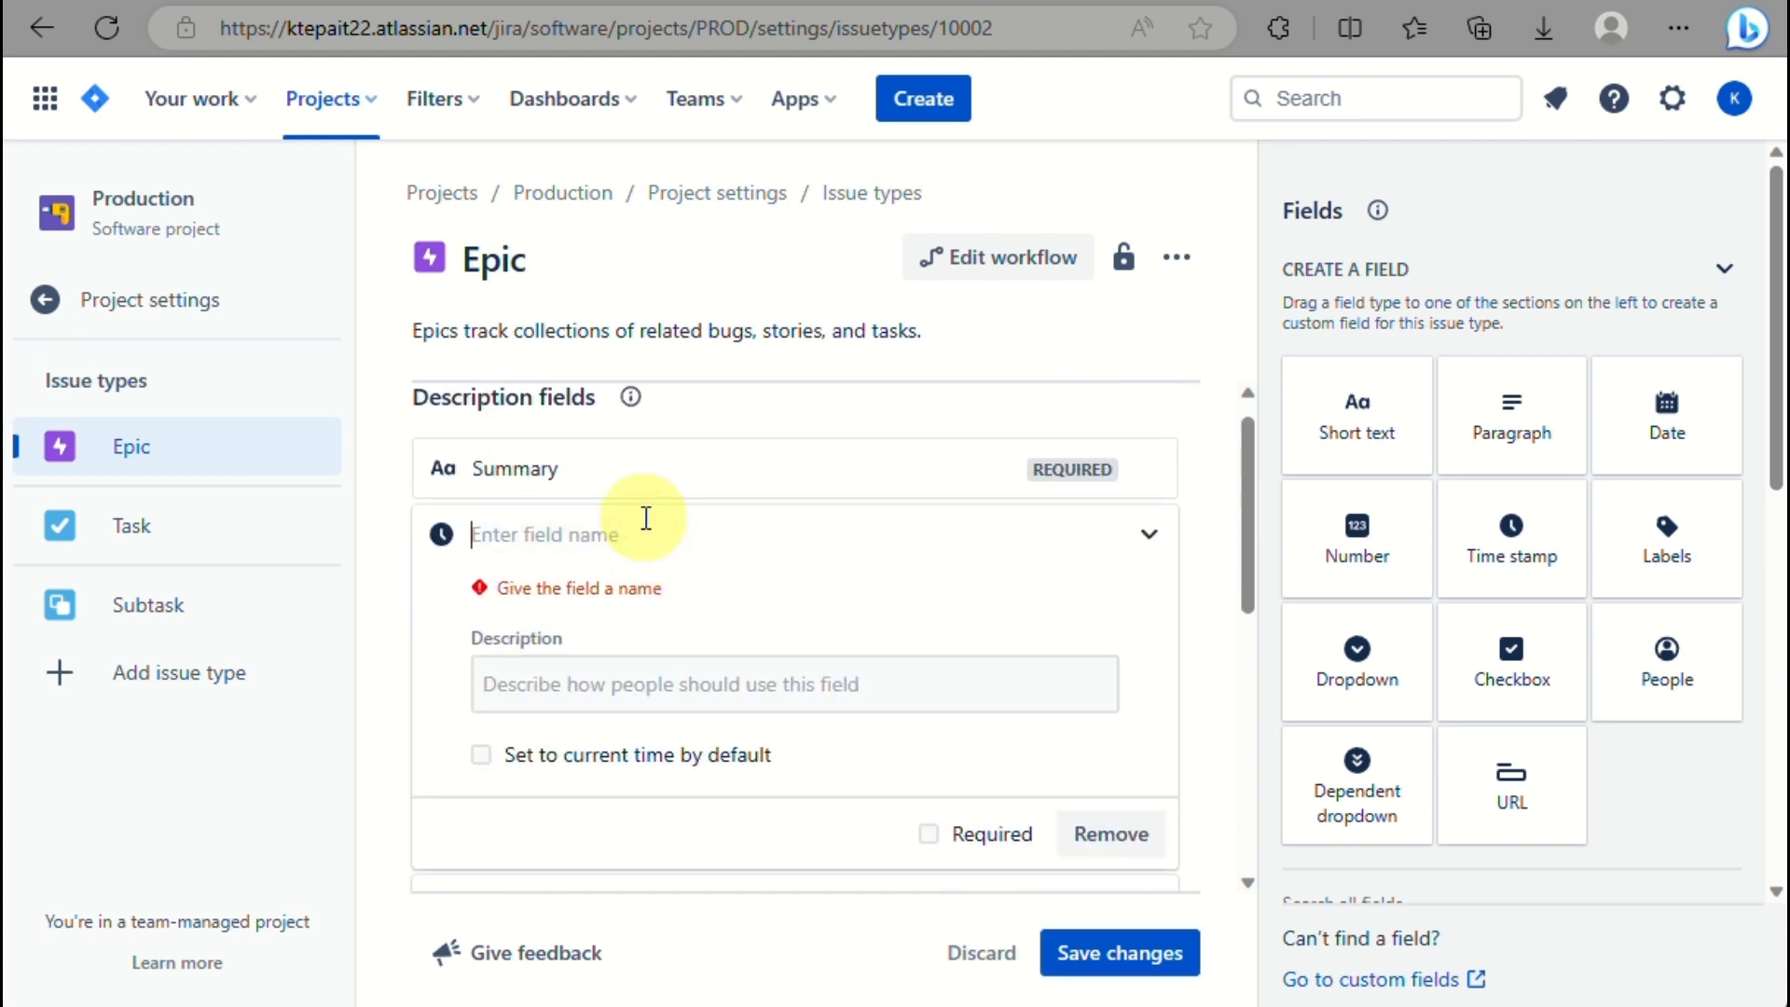
Name the Epic field 'time track', save it, and return to the project Details settings.
{"action": "type", "text": "time track"}
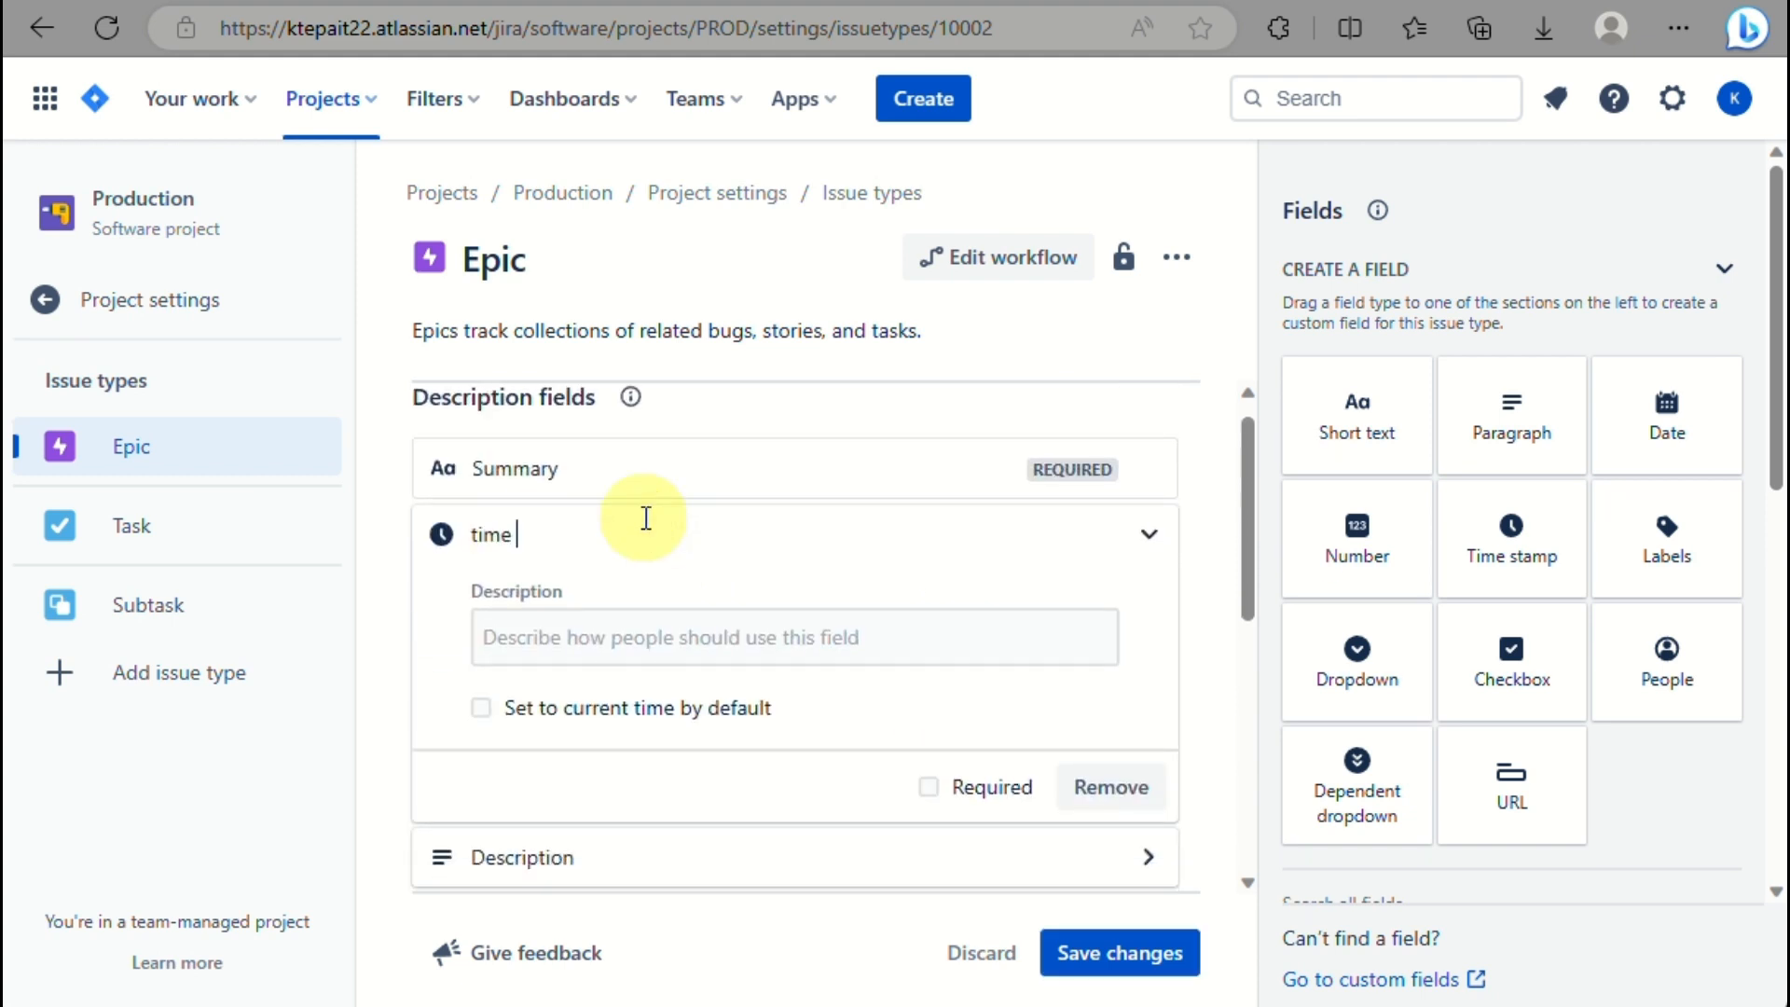
{"action": "left_click", "coordinate": [1110, 960]}
{"action": "scroll", "coordinate": [859, 567], "scroll_direction": "down", "scroll_amount": 4}
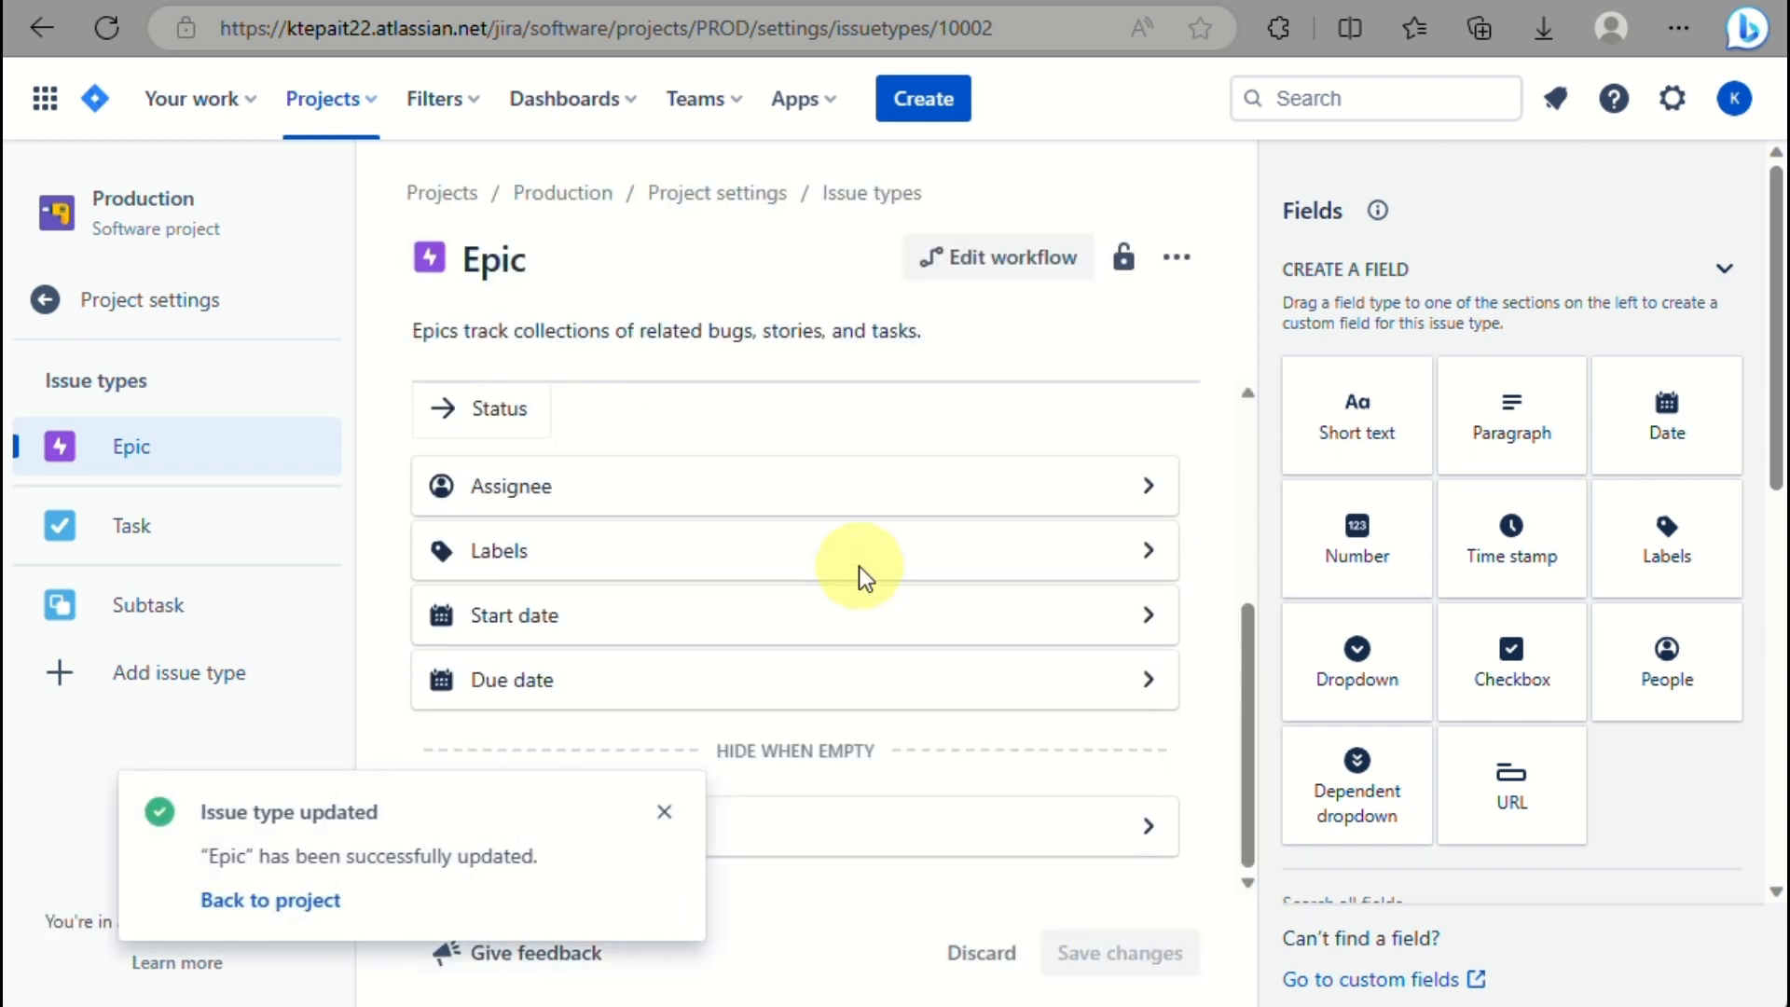
{"action": "left_click", "coordinate": [673, 814]}
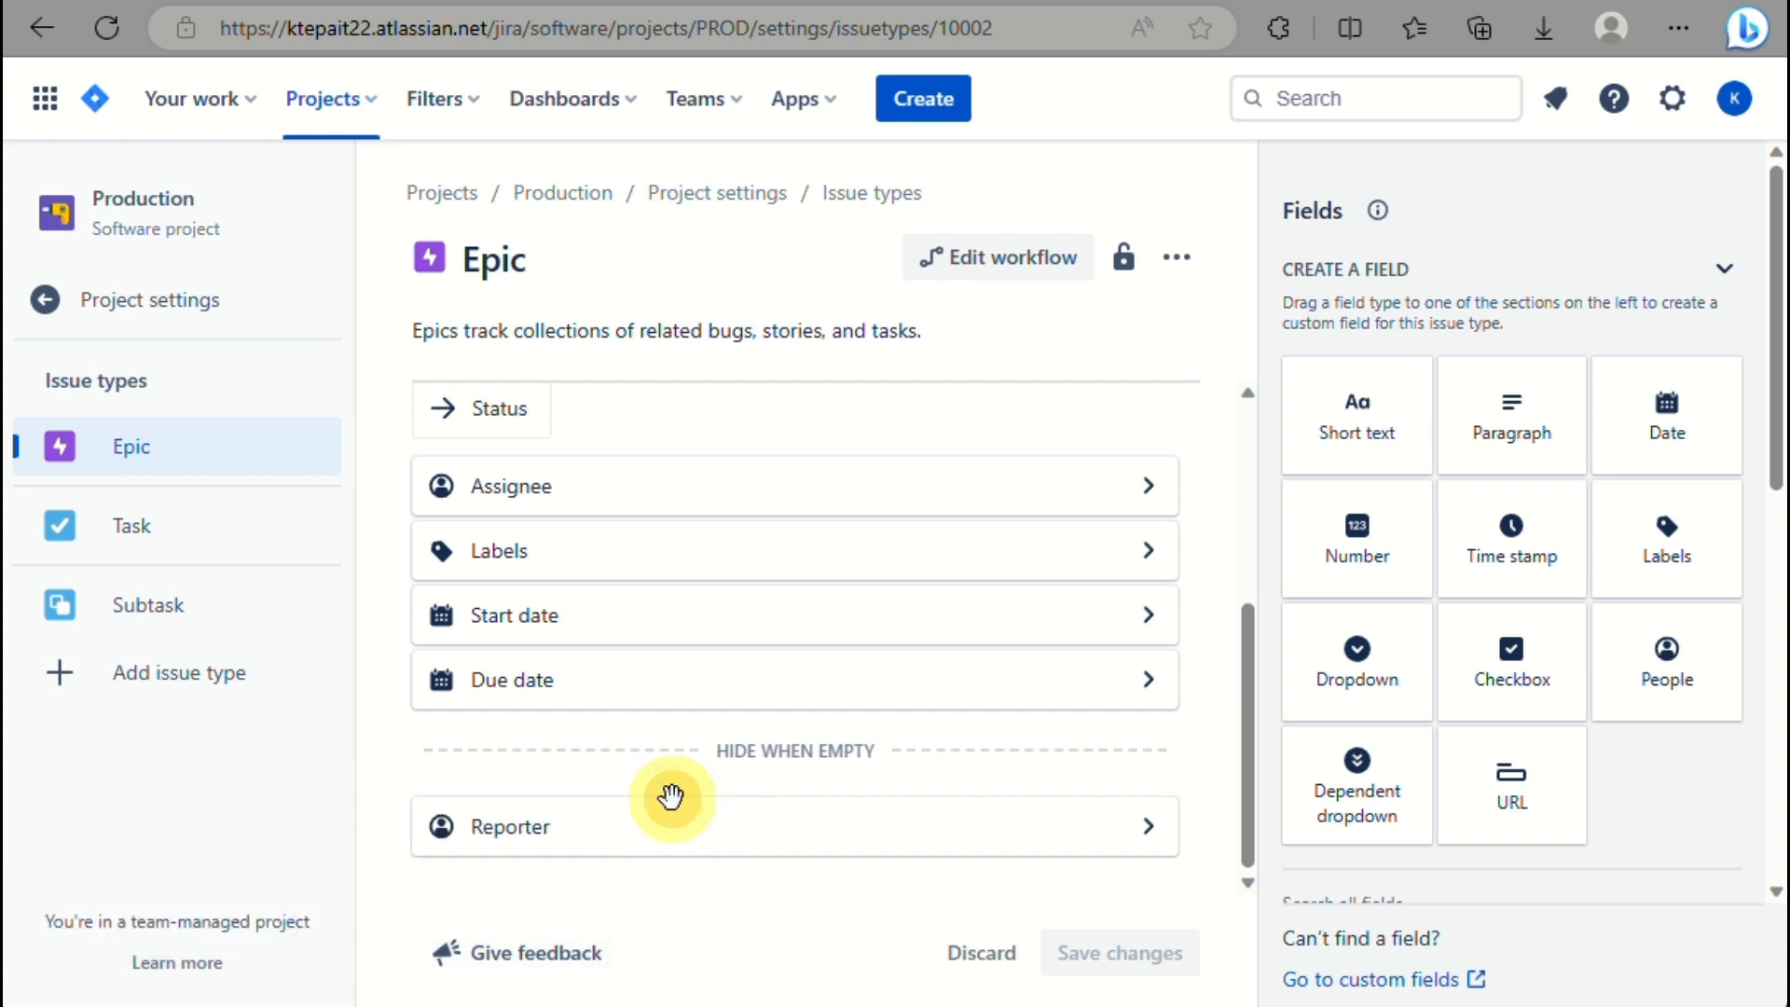
{"action": "scroll", "coordinate": [671, 793], "scroll_direction": "down", "scroll_amount": 1}
{"action": "scroll", "coordinate": [671, 796], "scroll_direction": "up", "scroll_amount": 3}
{"action": "left_click", "coordinate": [64, 326]}
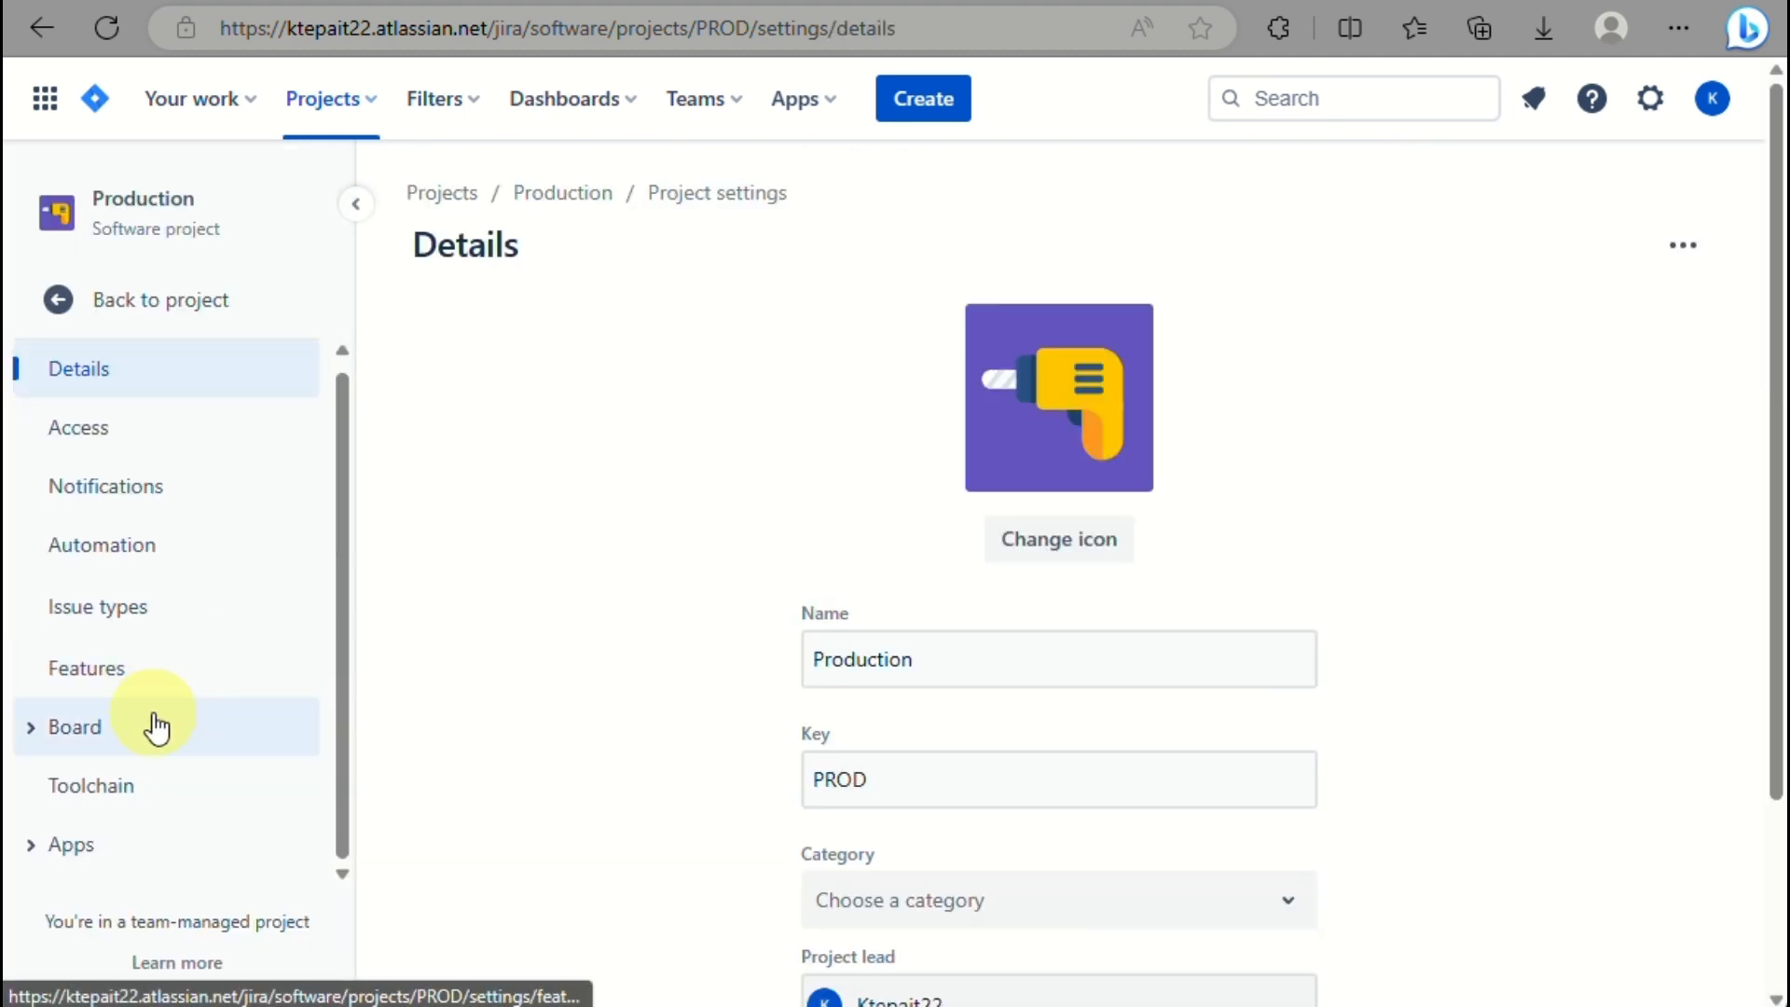
Browse Columns and statuses, Custom filters, Card cover images, Timeline and Toolchain pages, then expand Apps.
{"action": "left_click", "coordinate": [152, 726]}
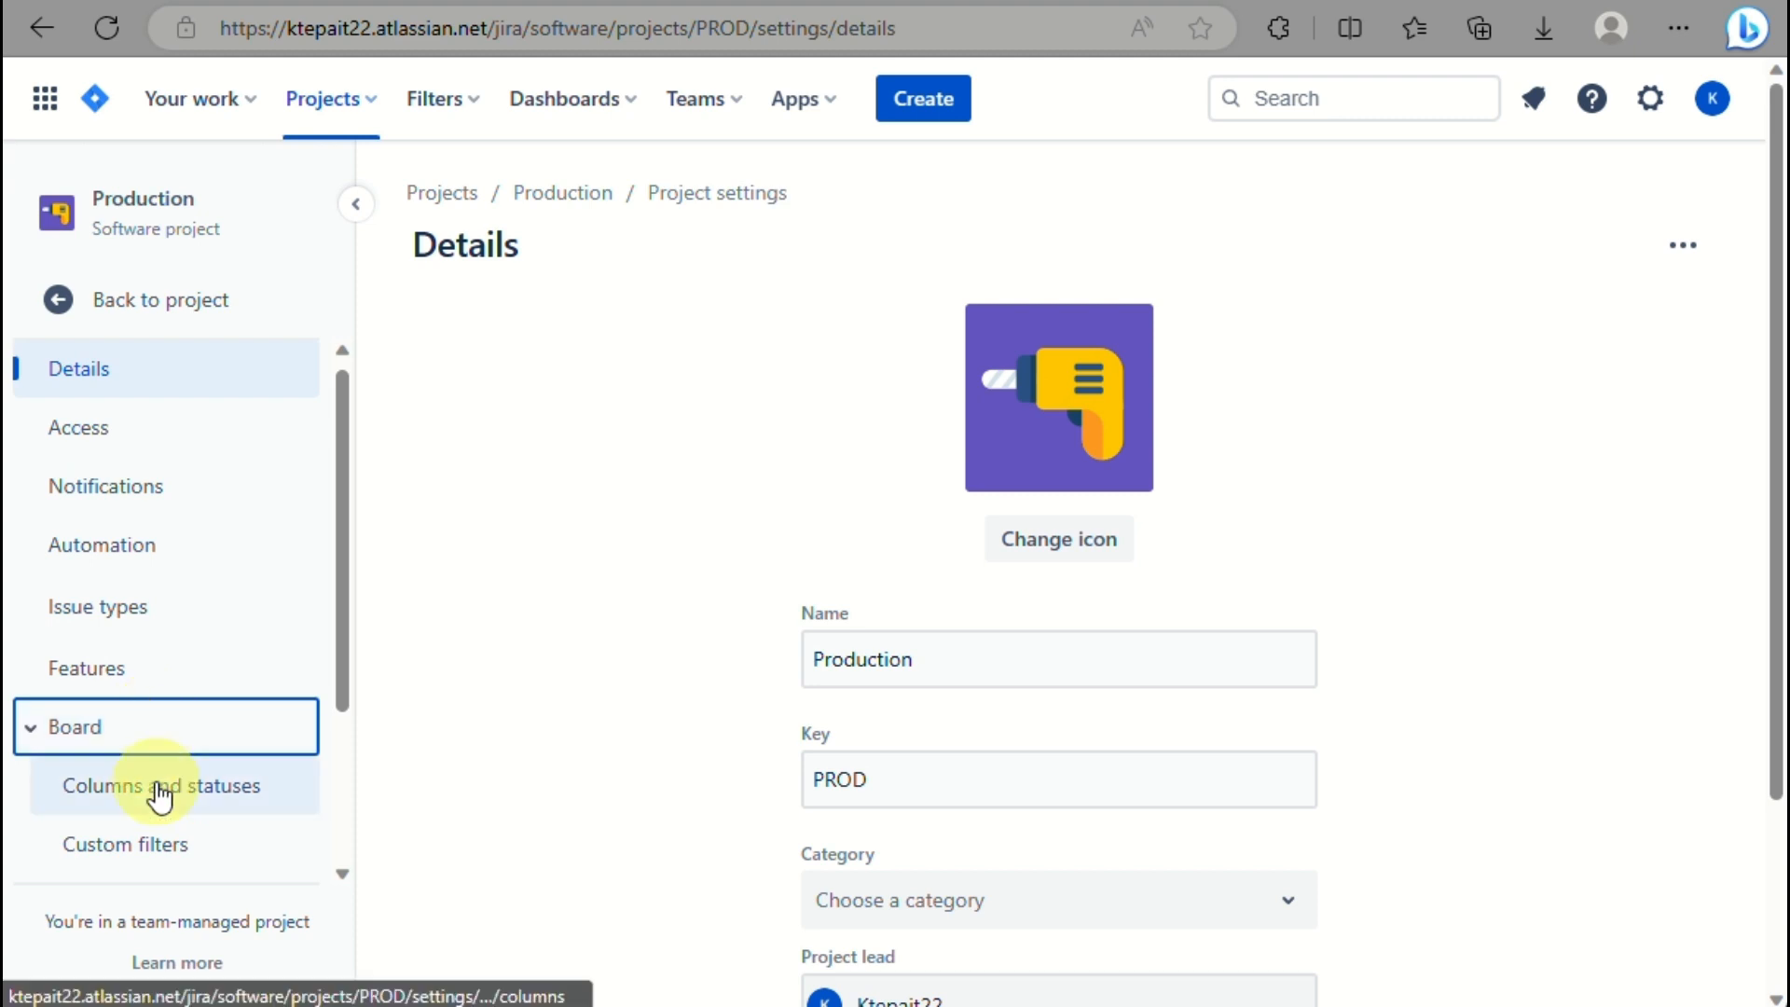
{"action": "left_click", "coordinate": [156, 786]}
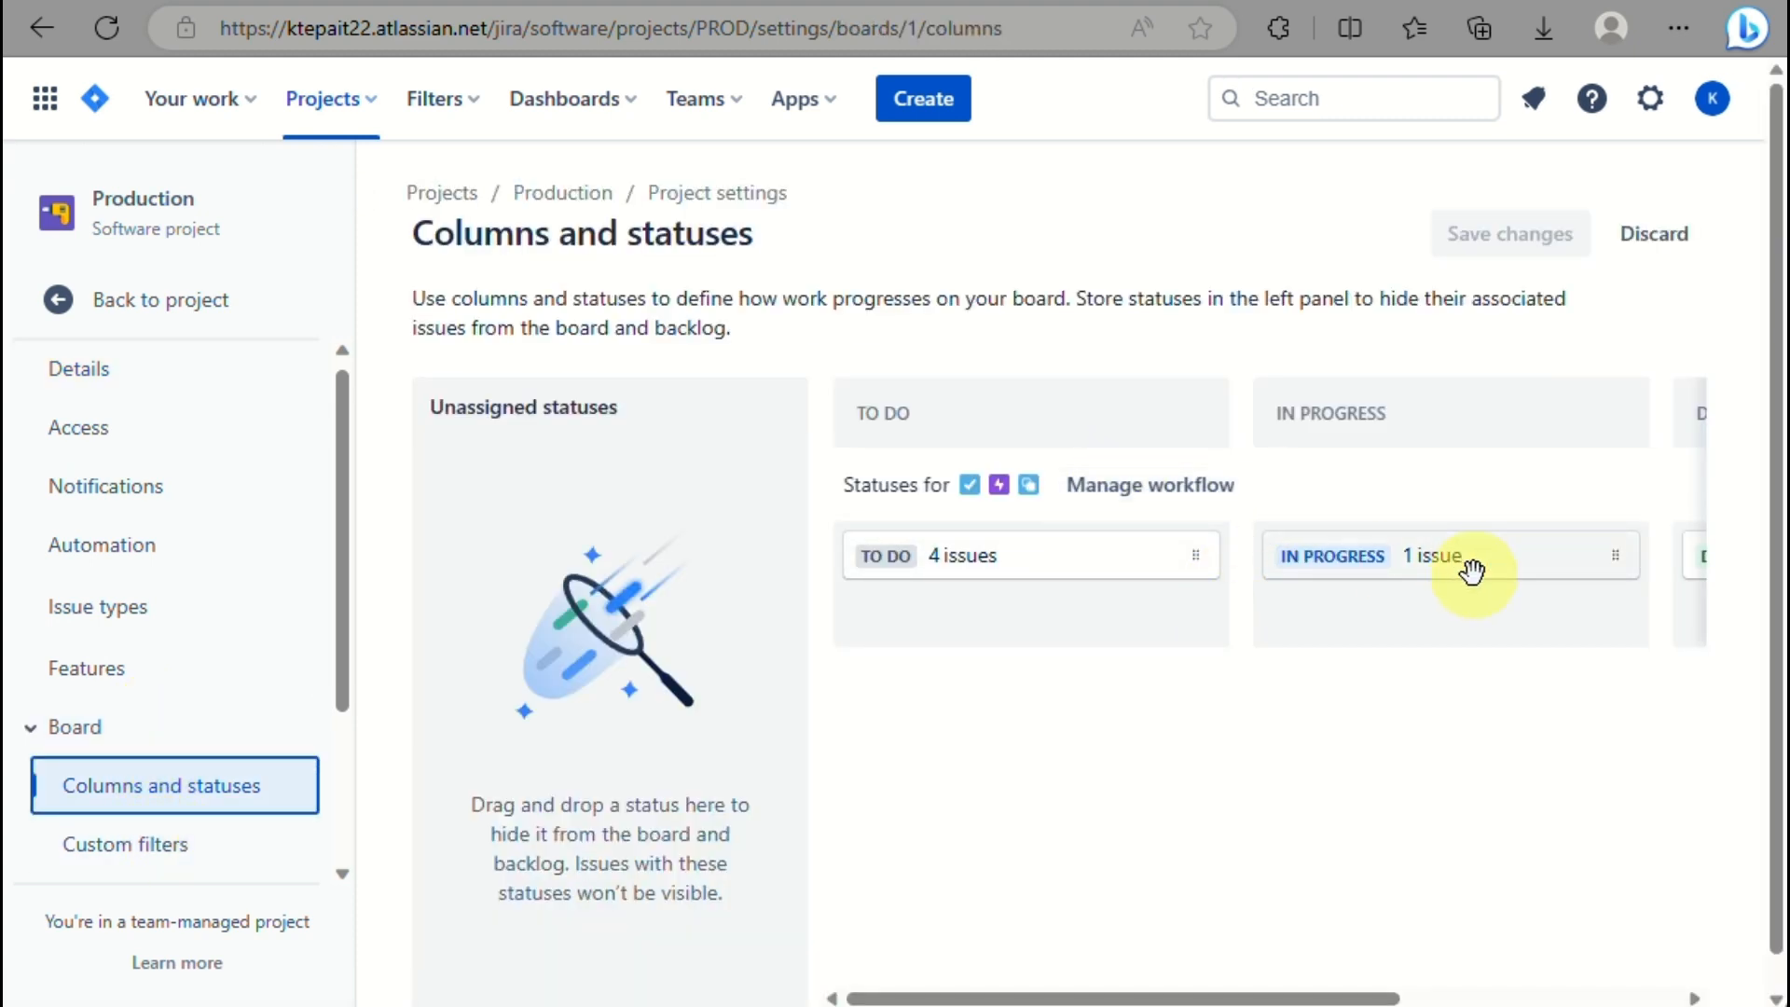
{"action": "scroll", "coordinate": [570, 893], "scroll_direction": "down", "scroll_amount": 1}
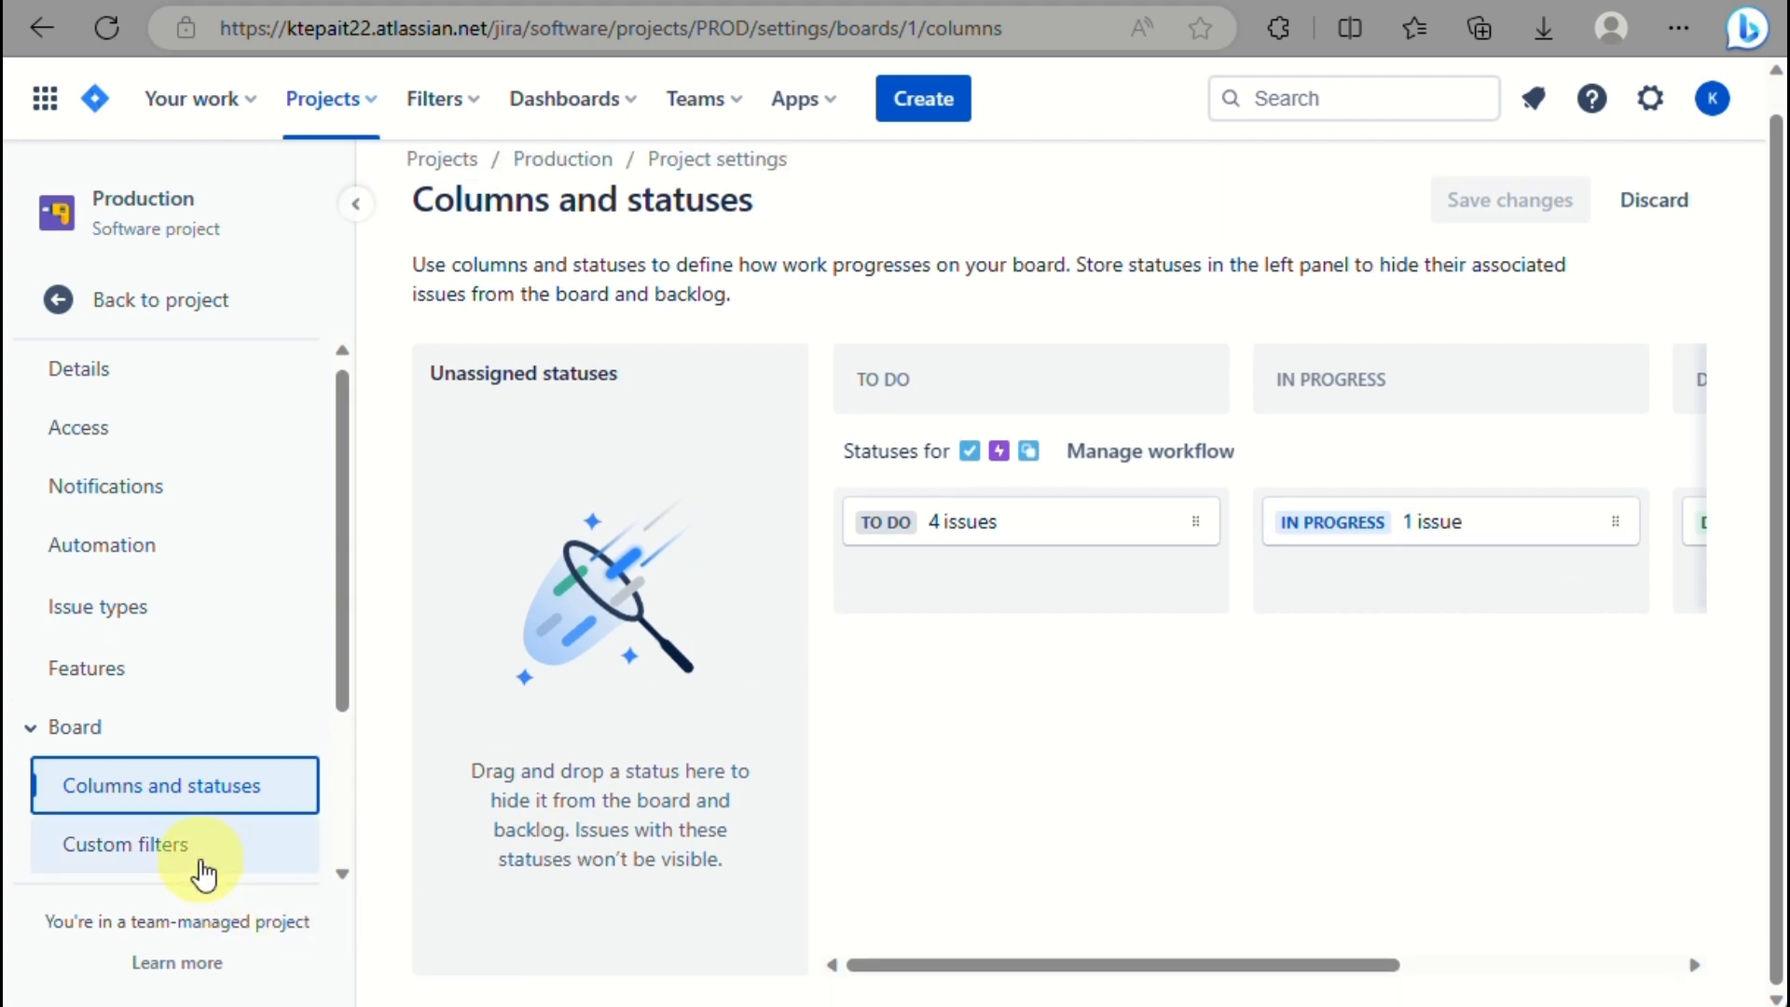
{"action": "left_click", "coordinate": [197, 854]}
{"action": "scroll", "coordinate": [201, 867], "scroll_direction": "down", "scroll_amount": 3}
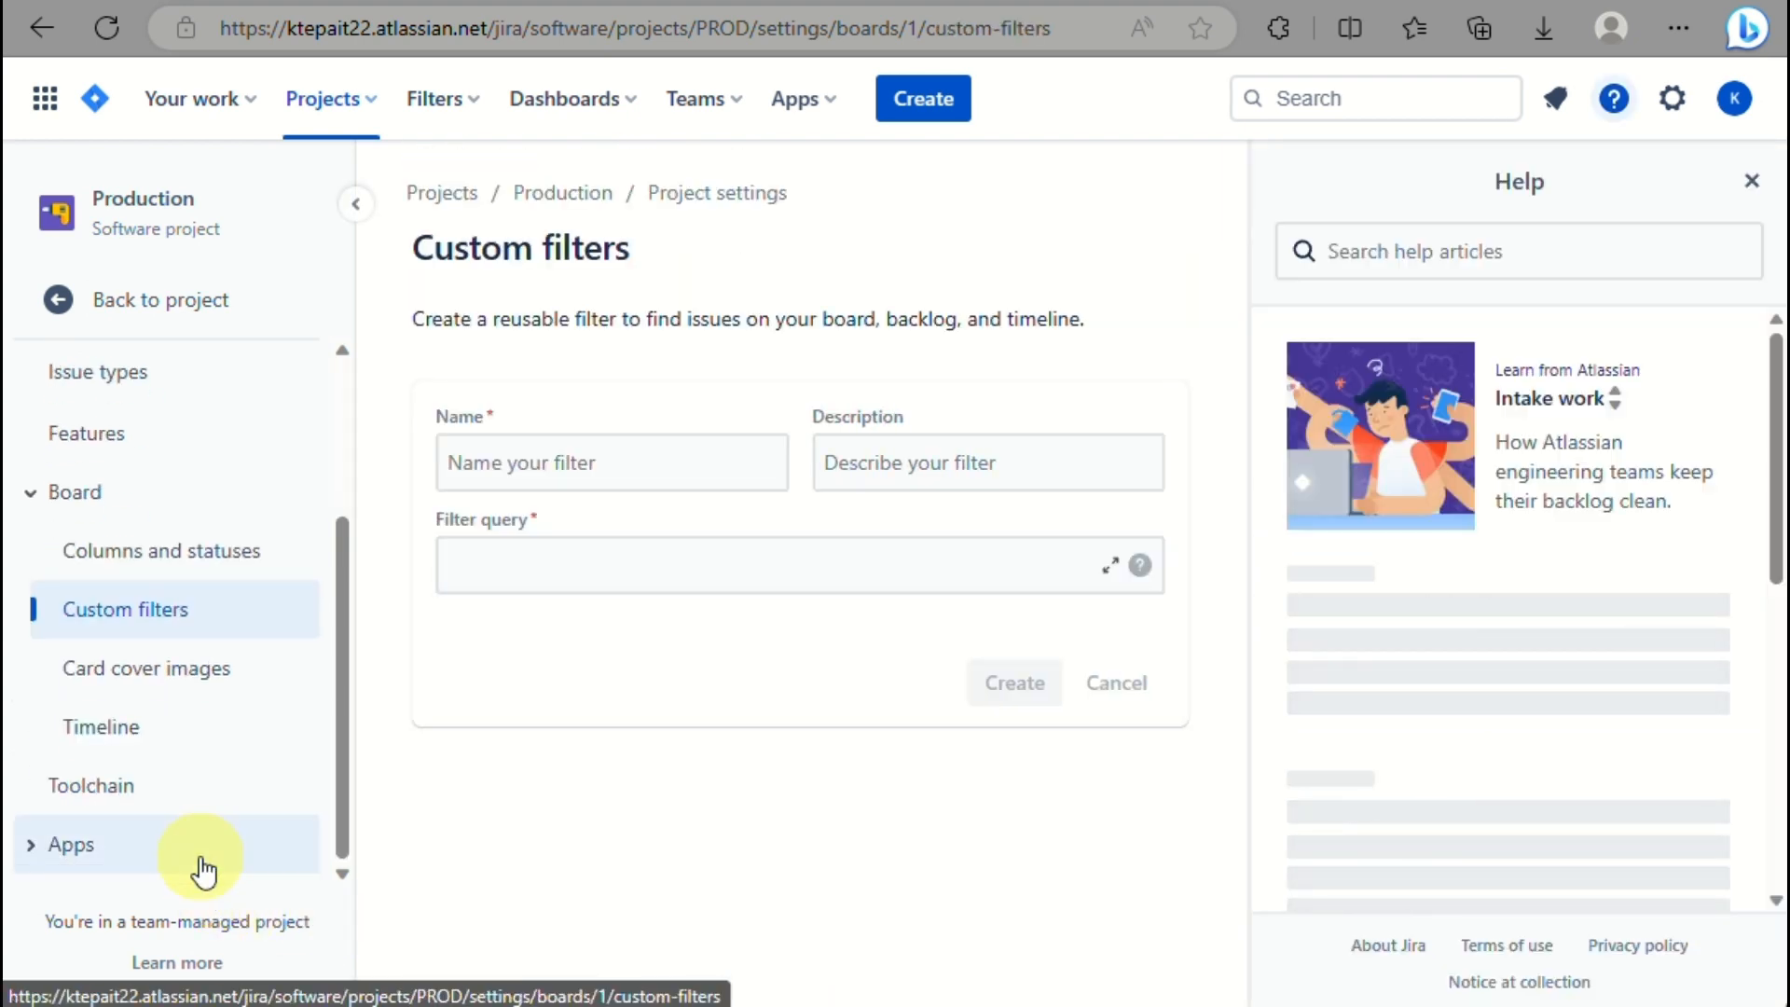
{"action": "left_click", "coordinate": [186, 688]}
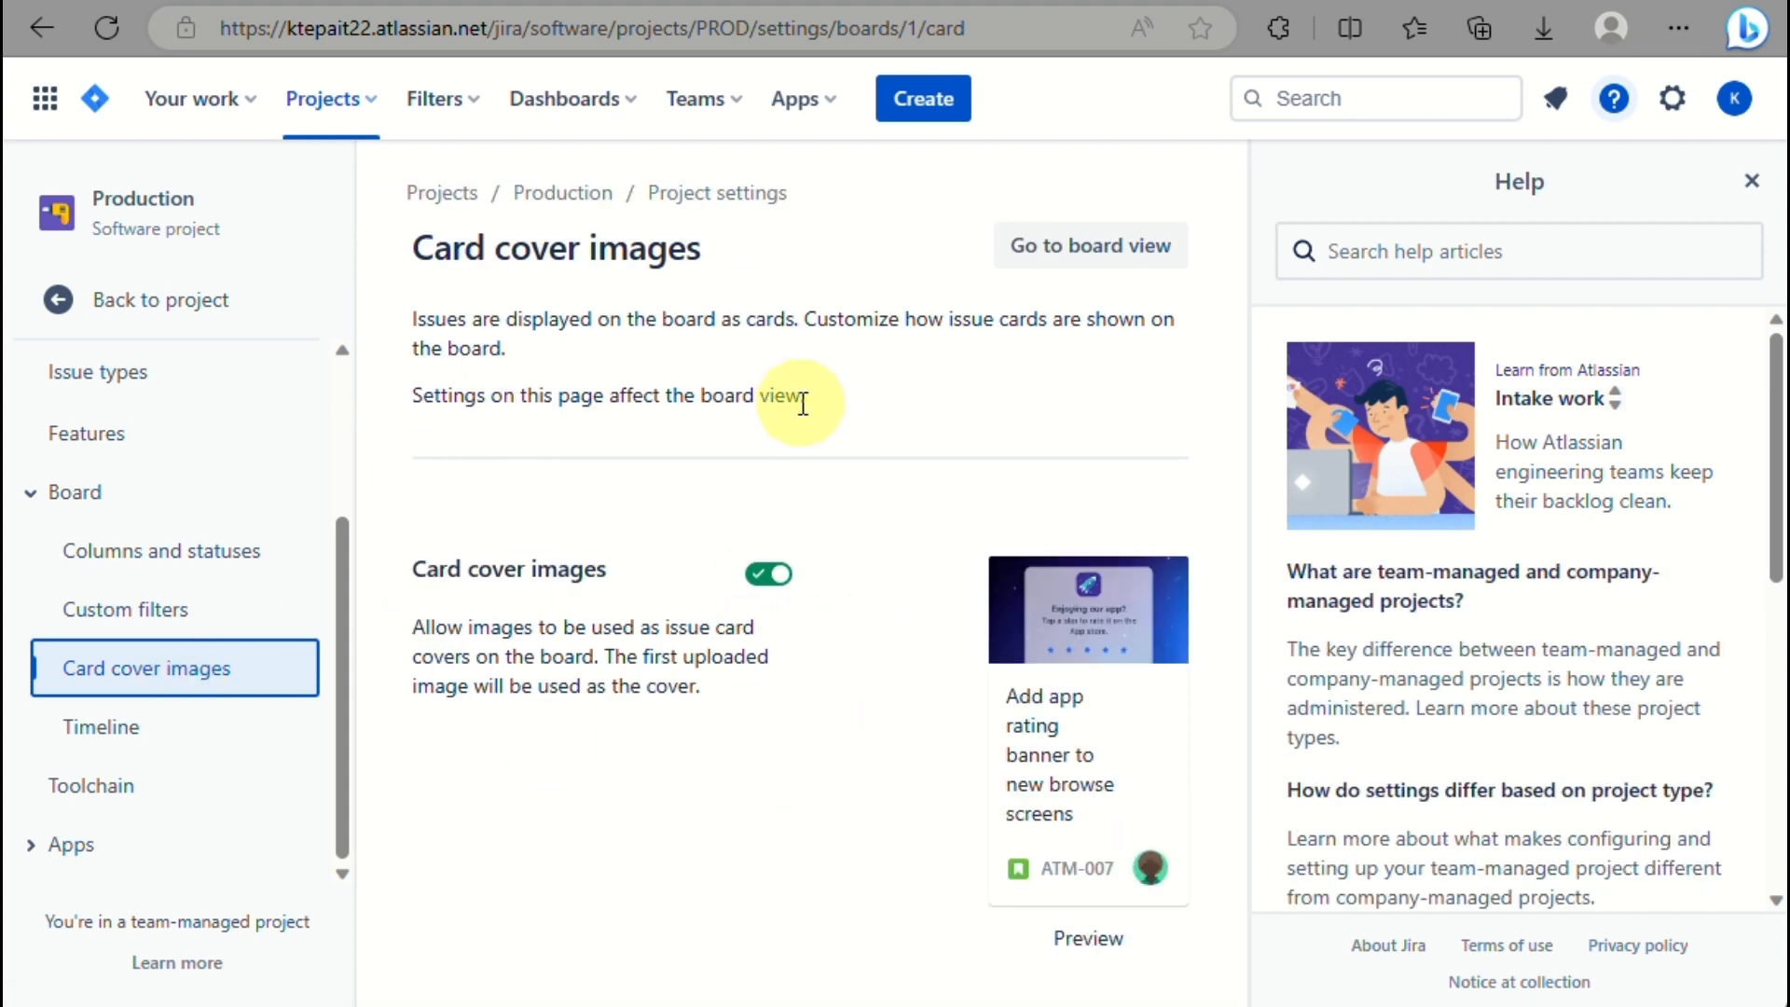
{"action": "left_click", "coordinate": [161, 744]}
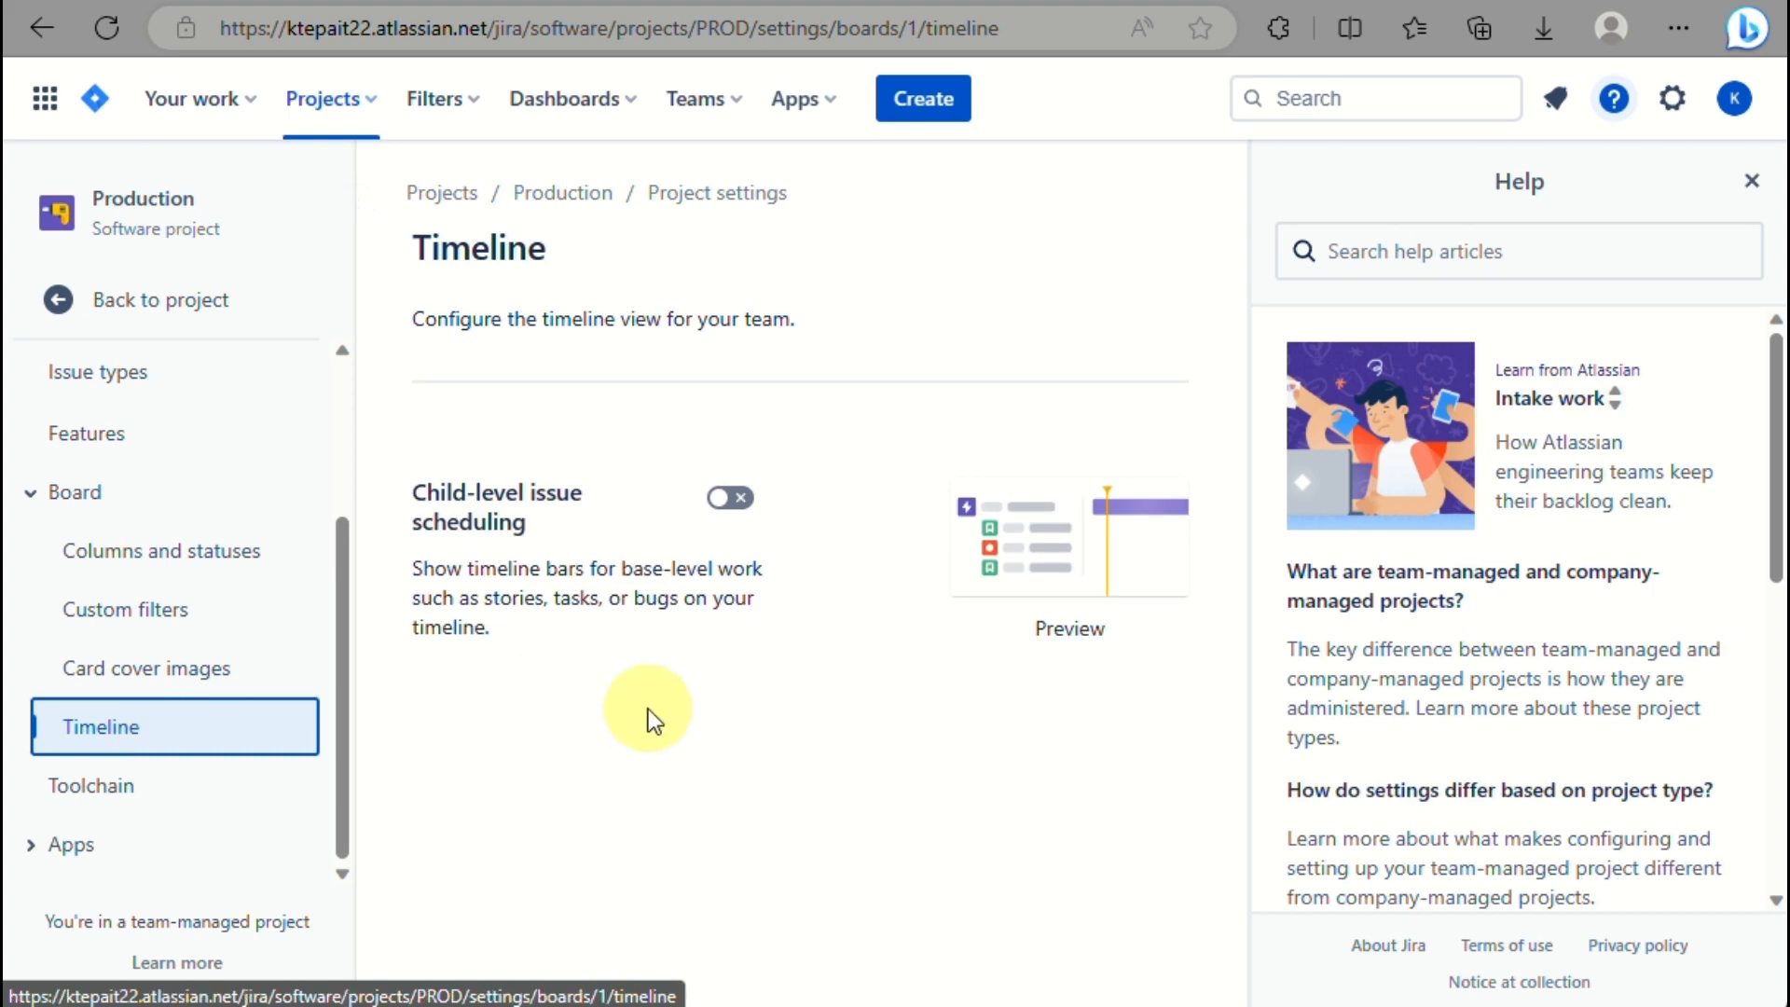
{"action": "left_click", "coordinate": [187, 810]}
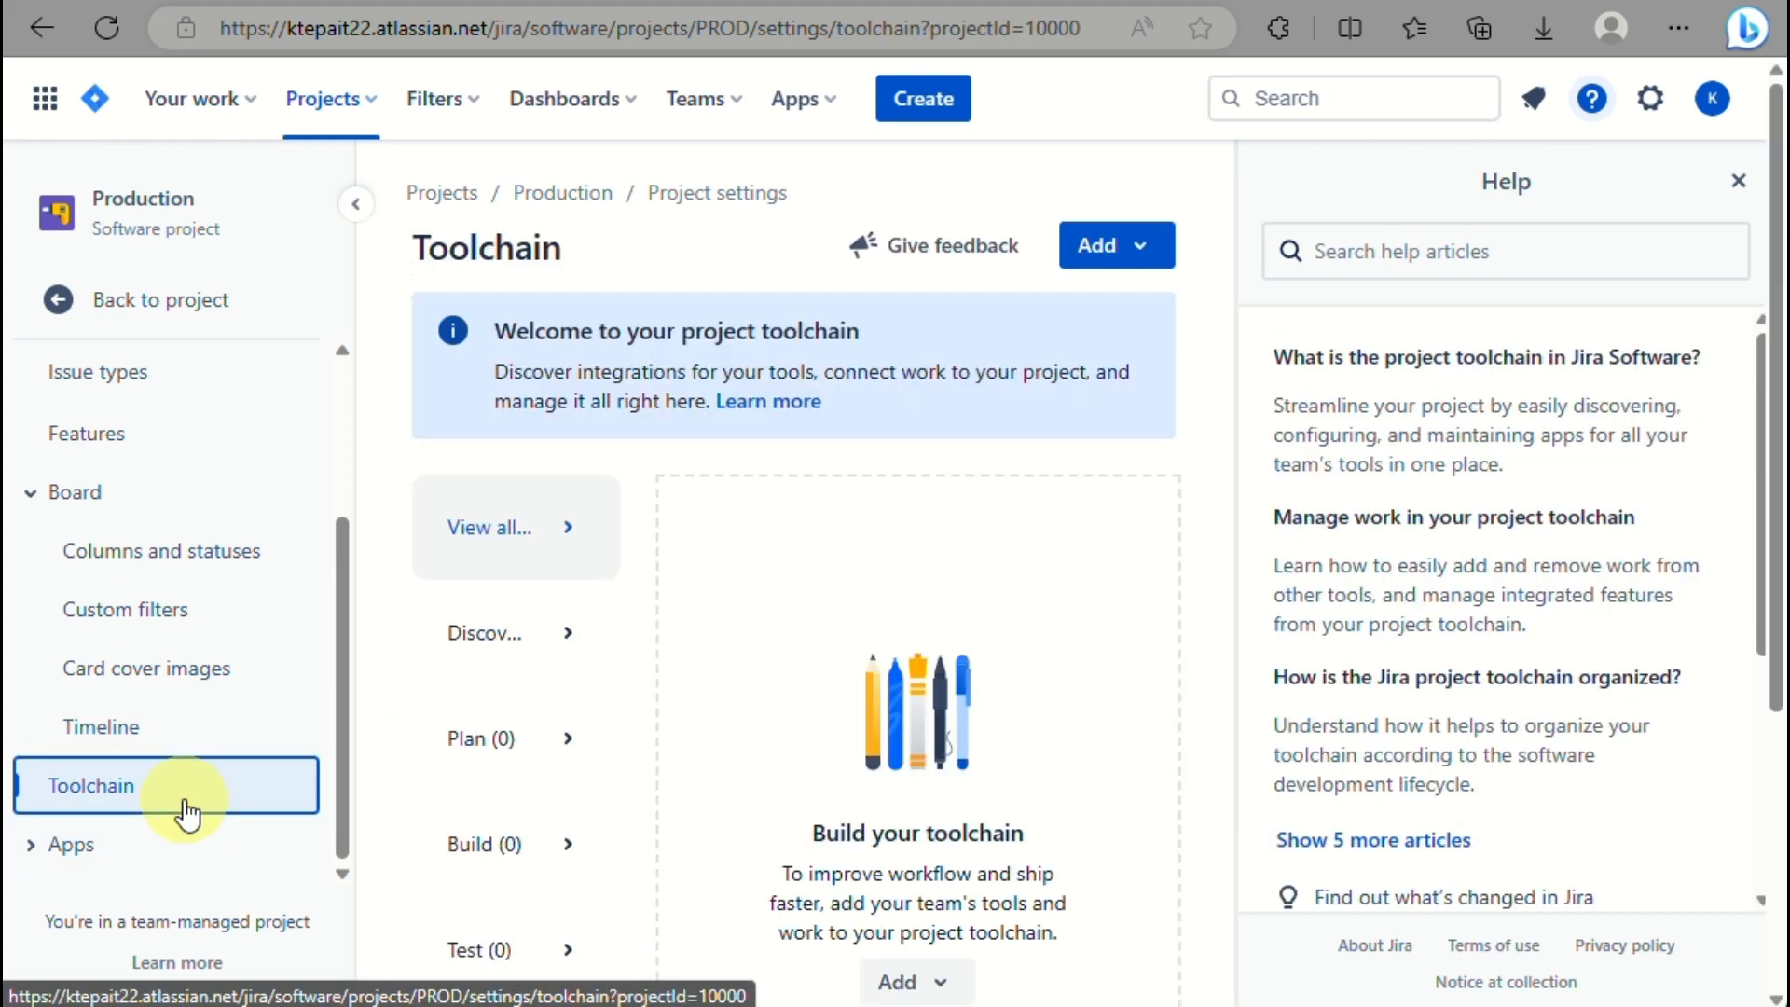
{"action": "scroll", "coordinate": [718, 740], "scroll_direction": "down", "scroll_amount": 4}
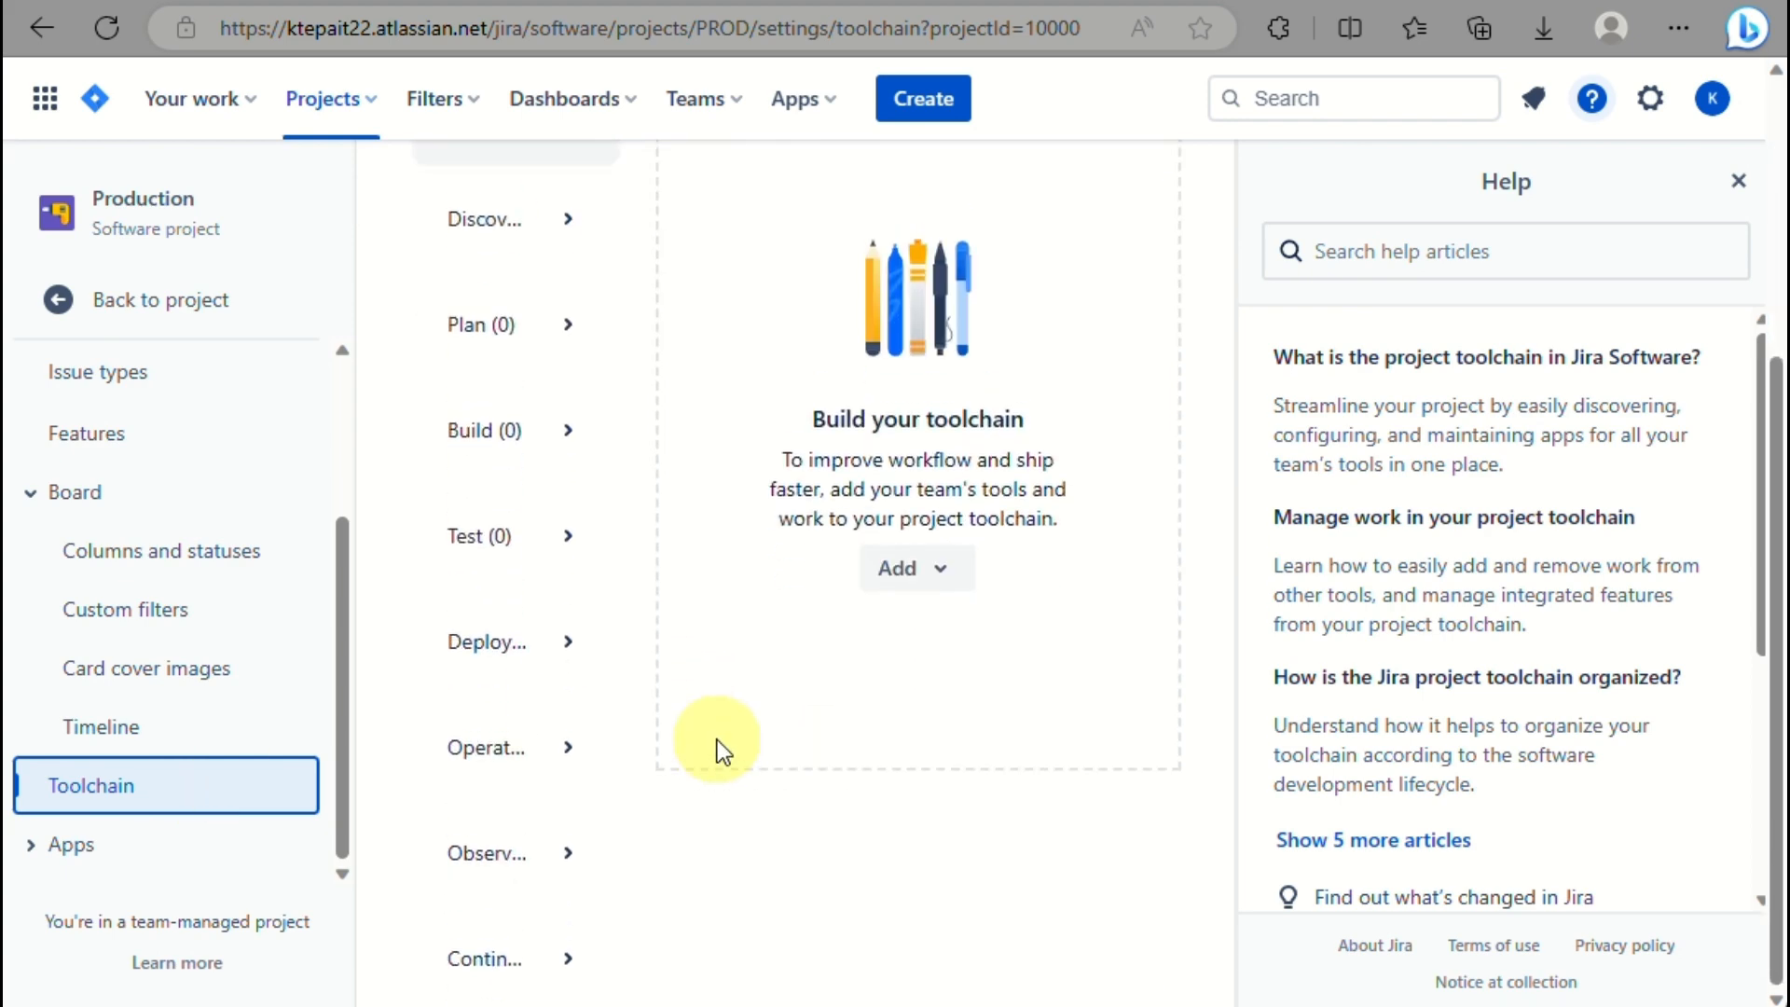
{"action": "left_click", "coordinate": [247, 844]}
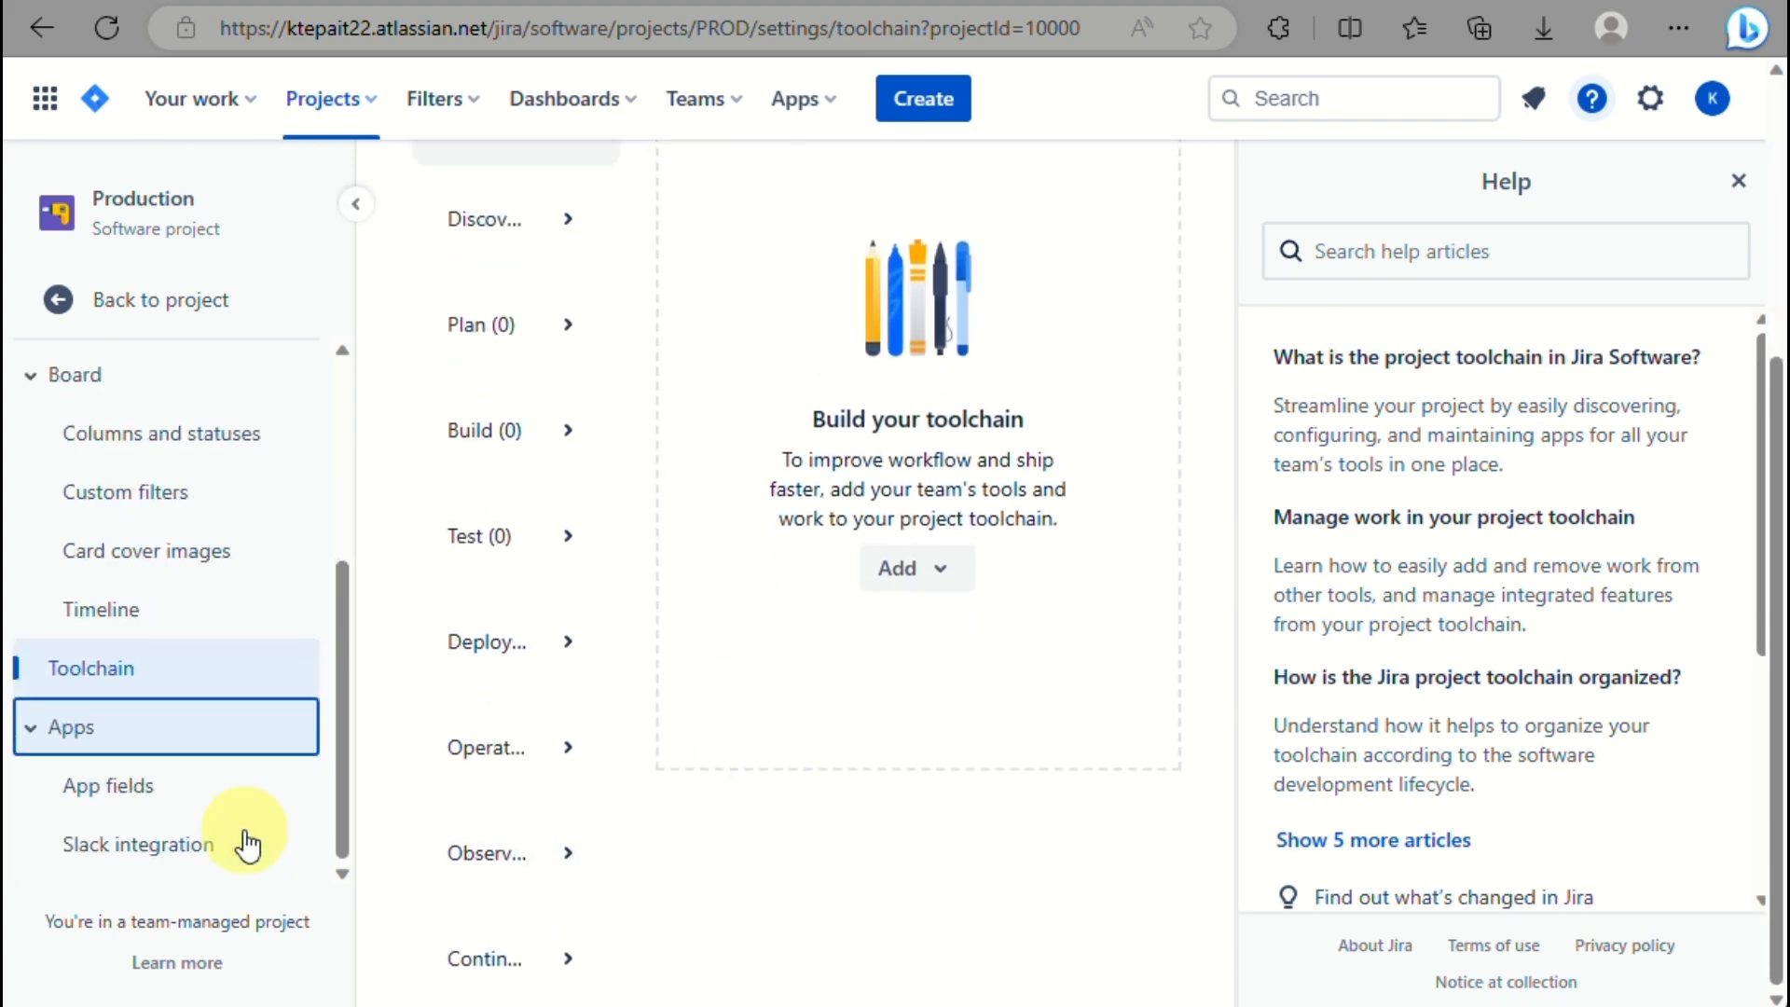
Check App fields and Discover apps, ending on the Slack integration settings page.
{"action": "left_click", "coordinate": [189, 788]}
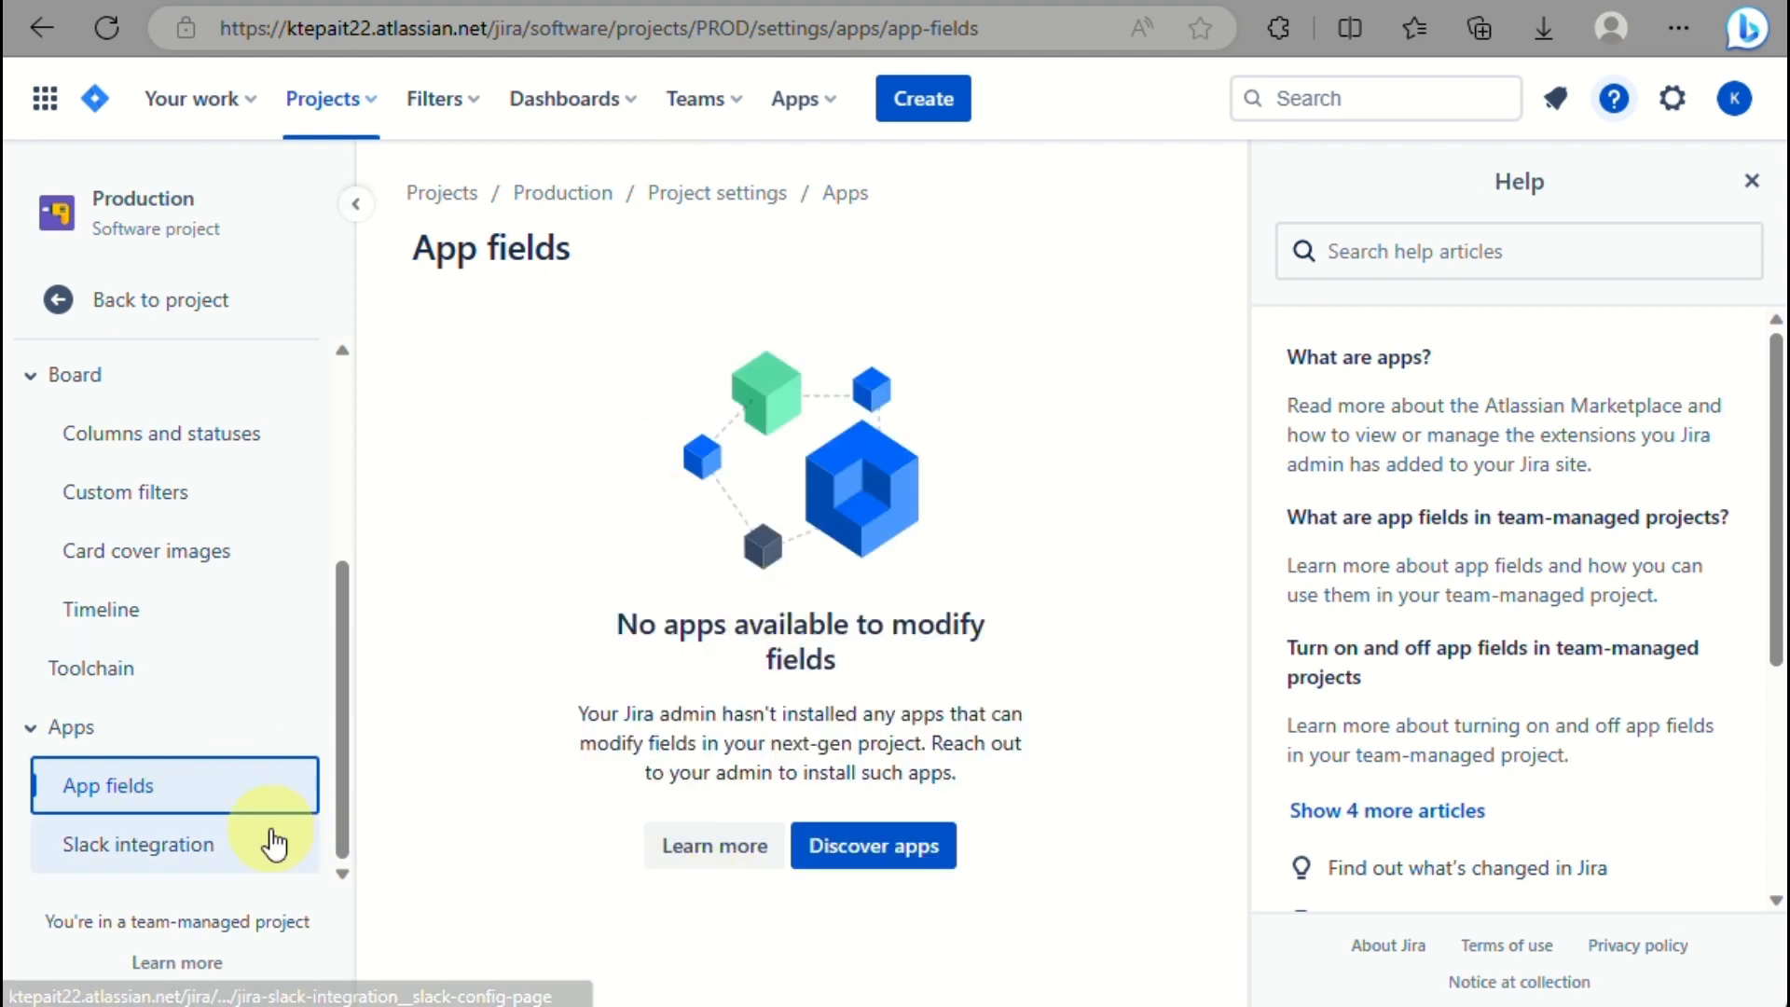
{"action": "left_click", "coordinate": [928, 835]}
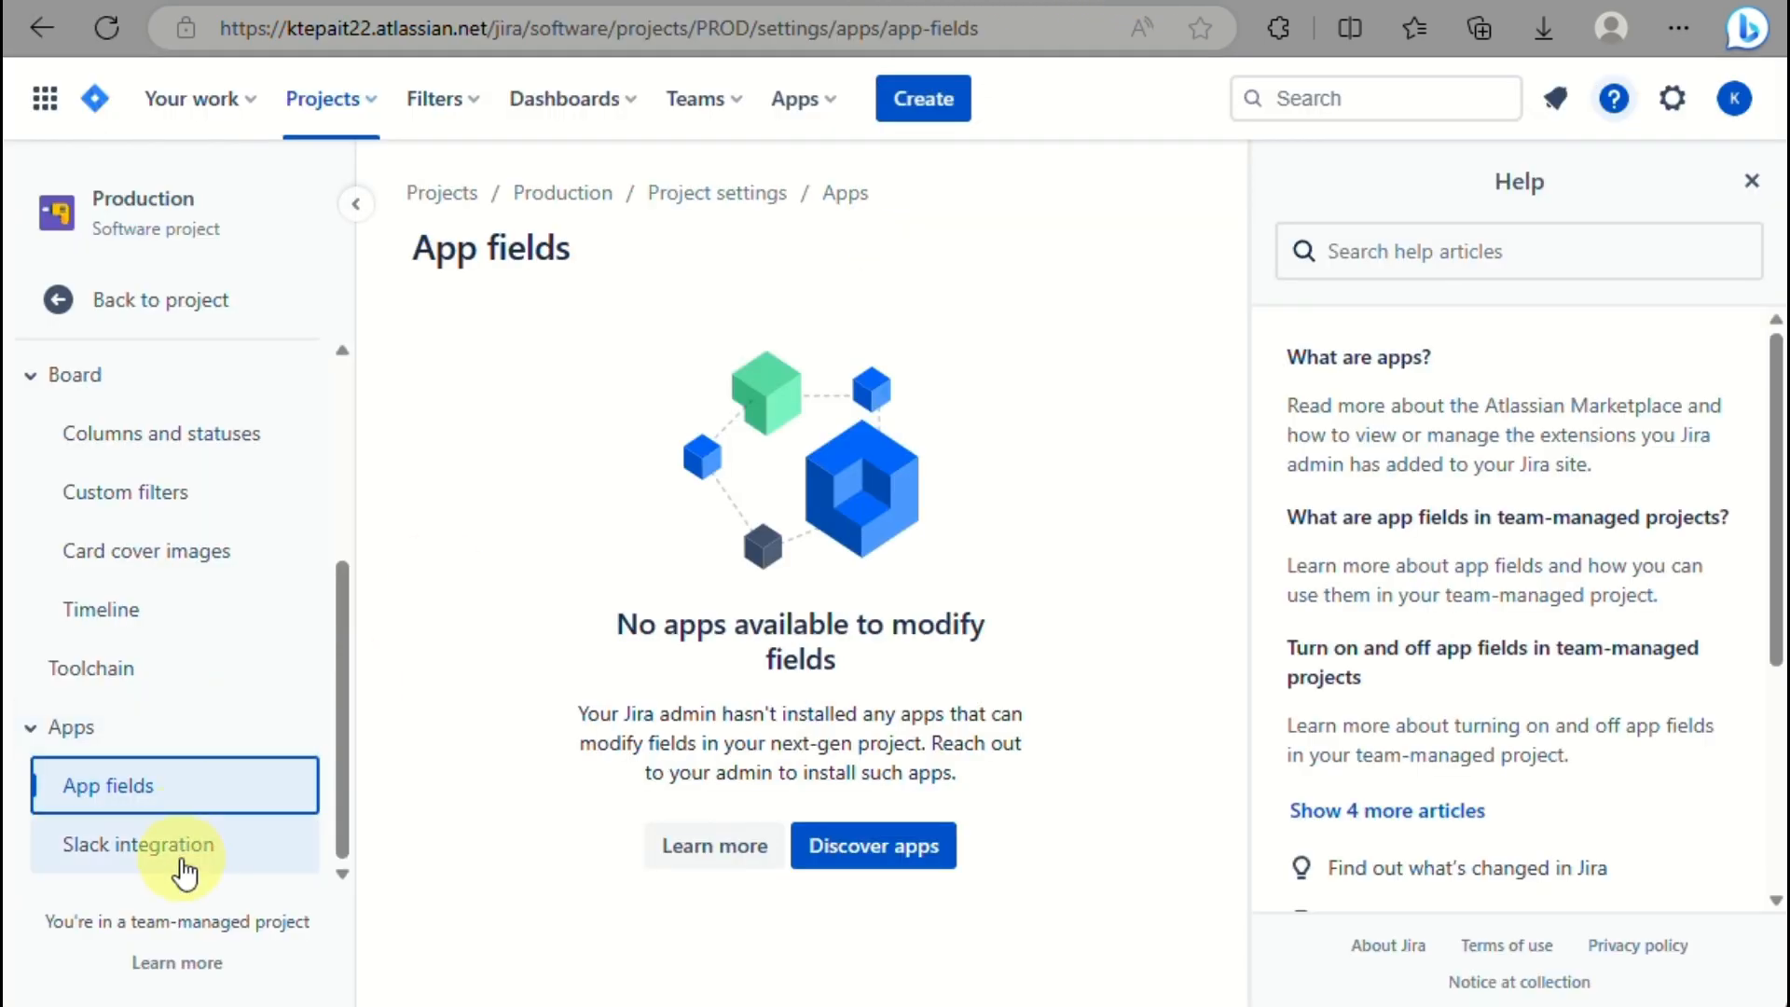
{"action": "left_click", "coordinate": [181, 860]}
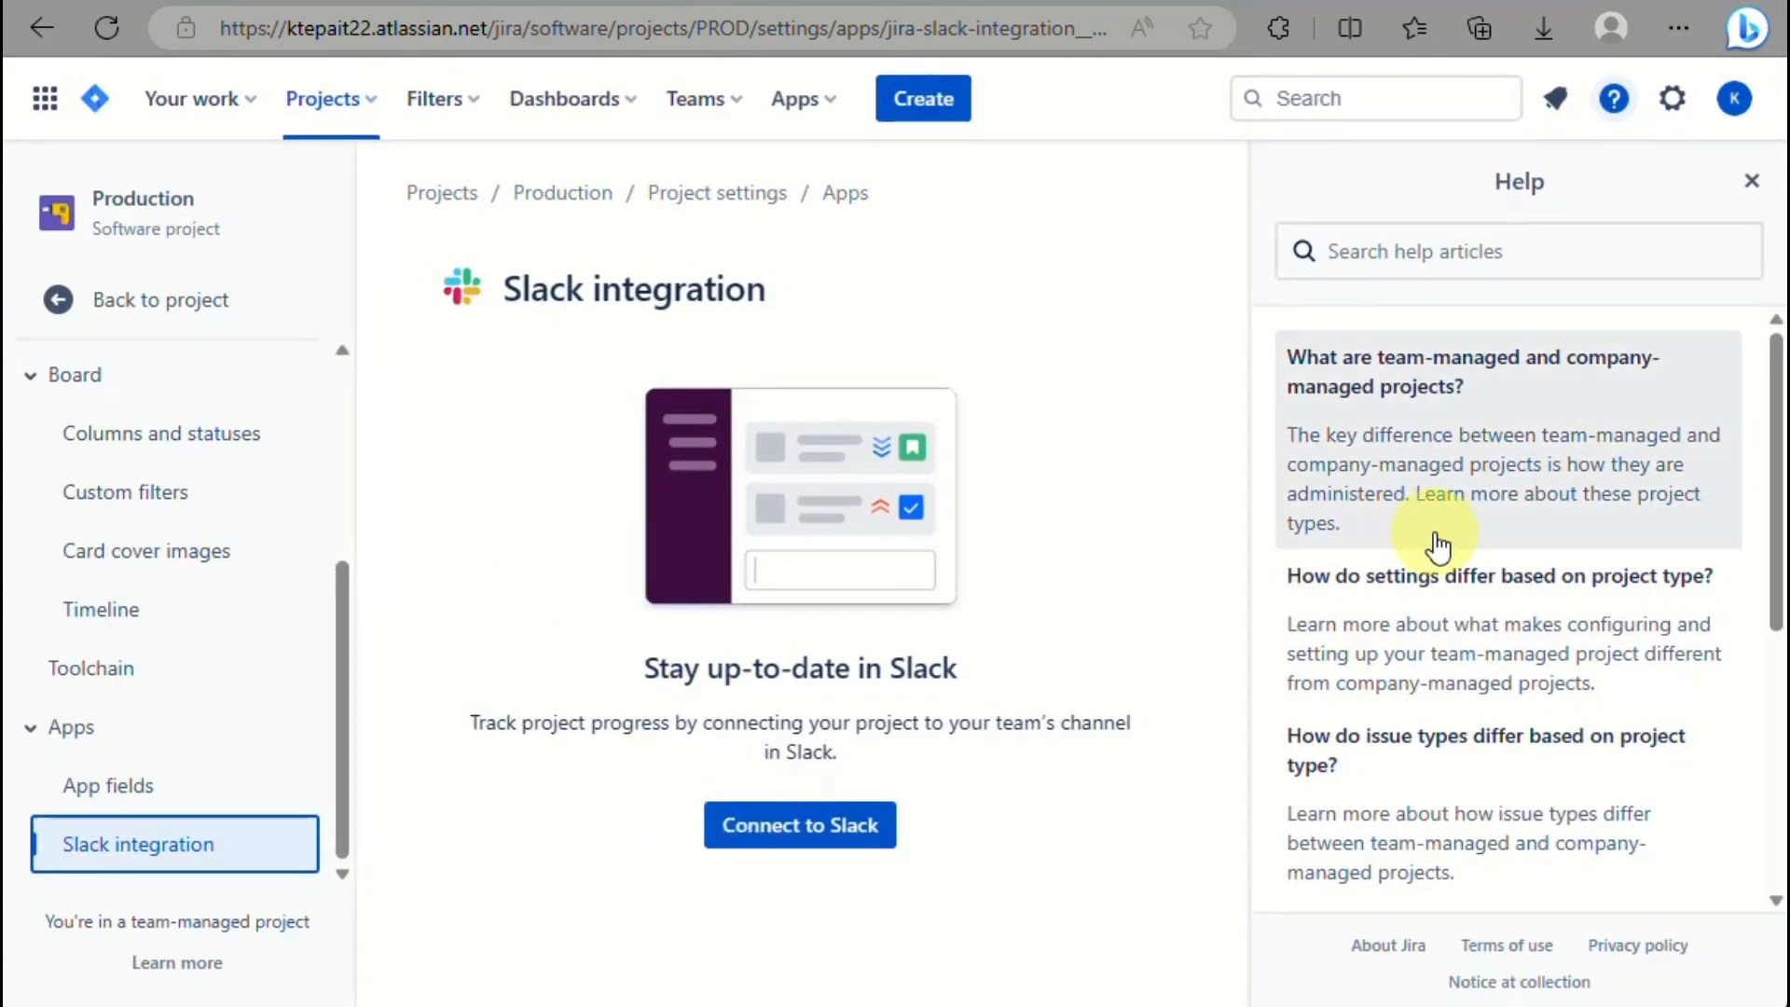
{"action": "left_click", "coordinate": [477, 123]}
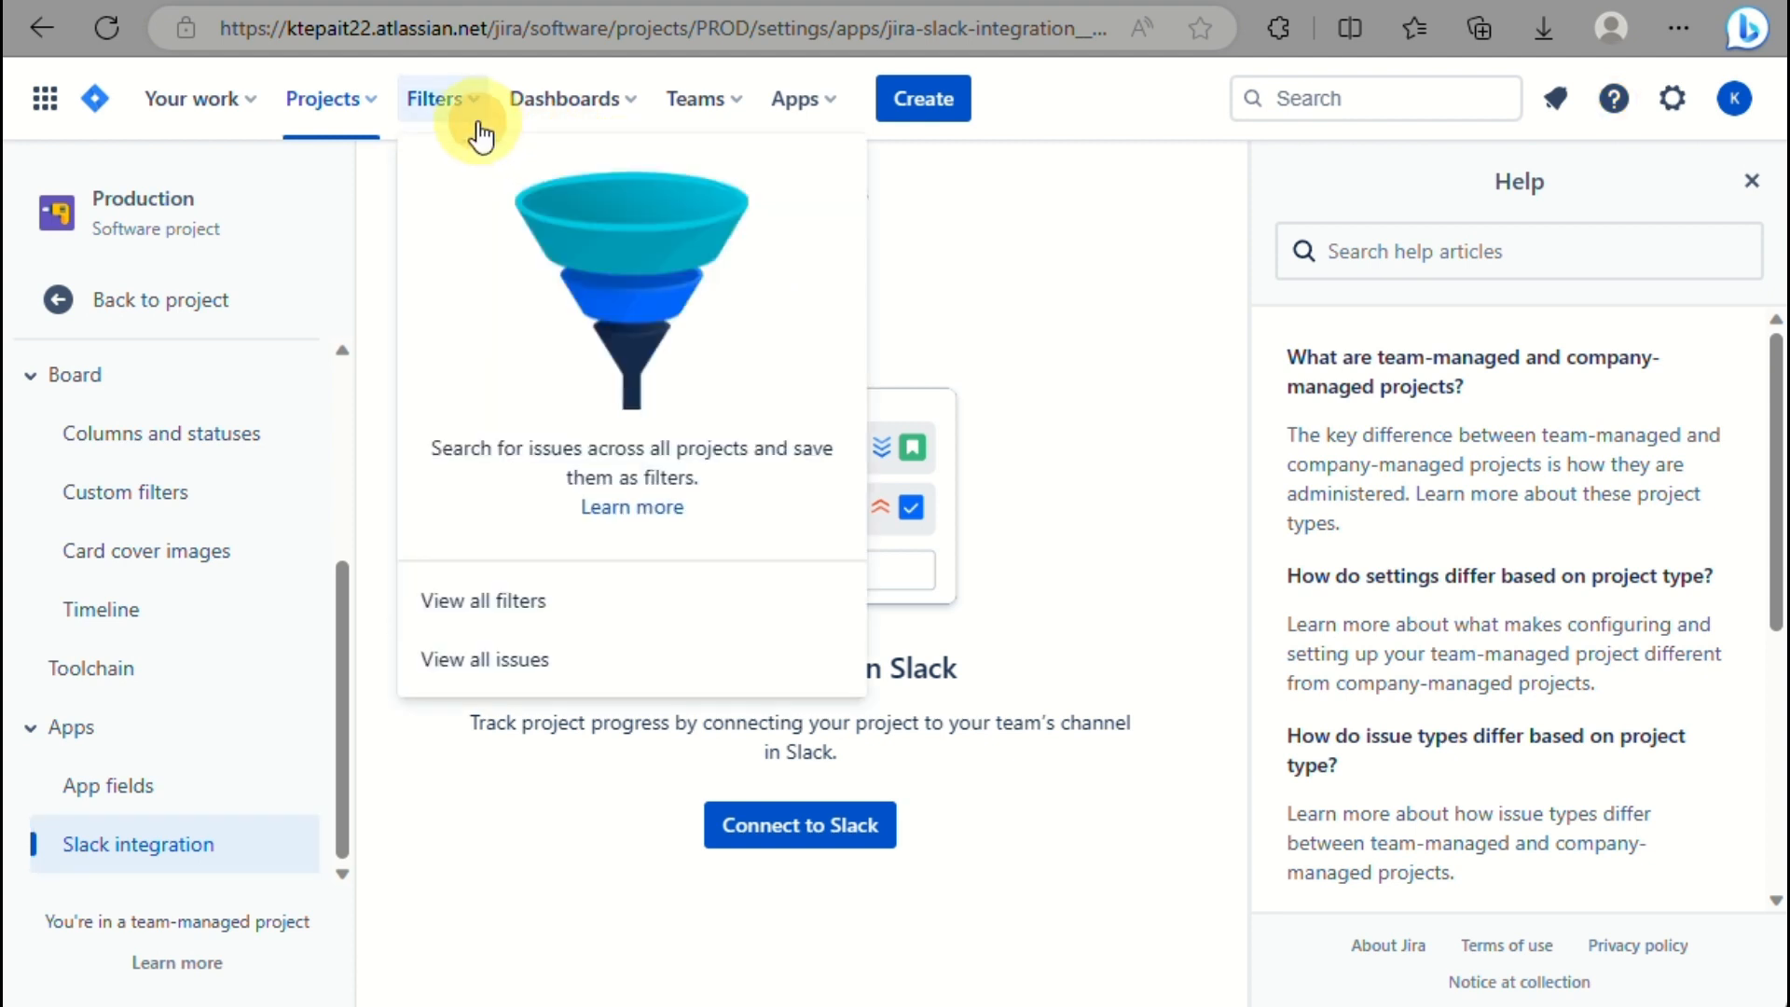
{"action": "left_click", "coordinate": [578, 103]}
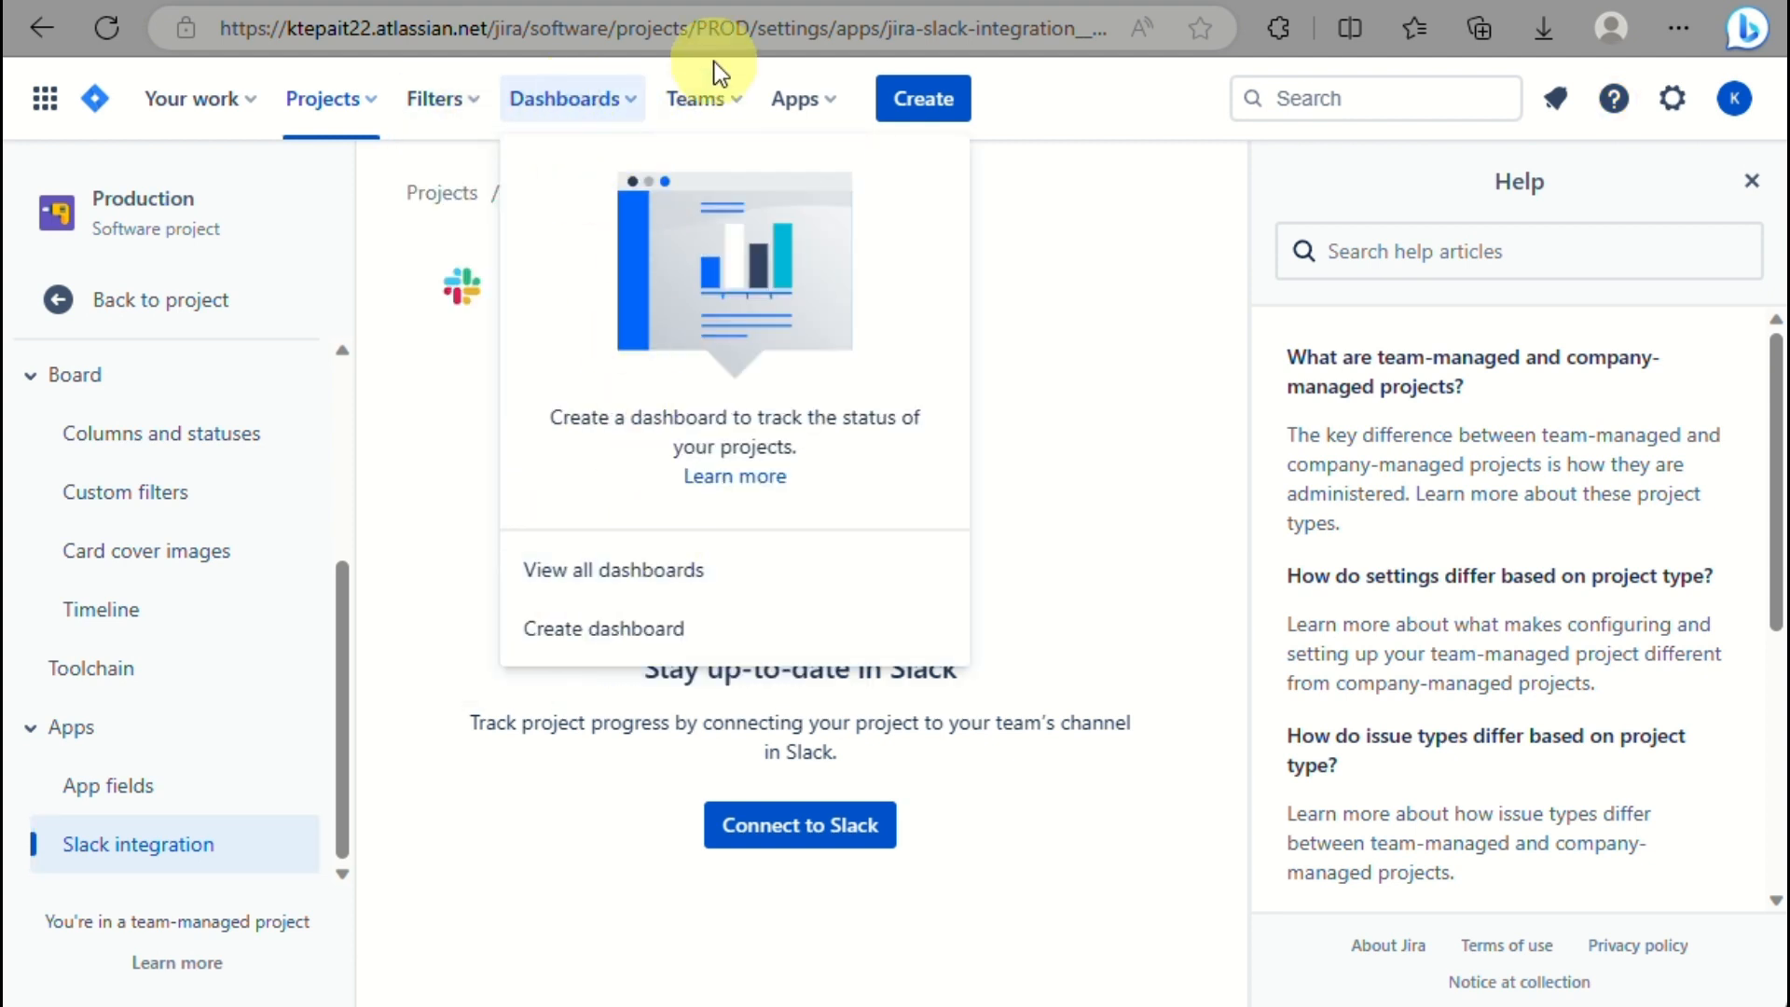
{"action": "left_click", "coordinate": [716, 104]}
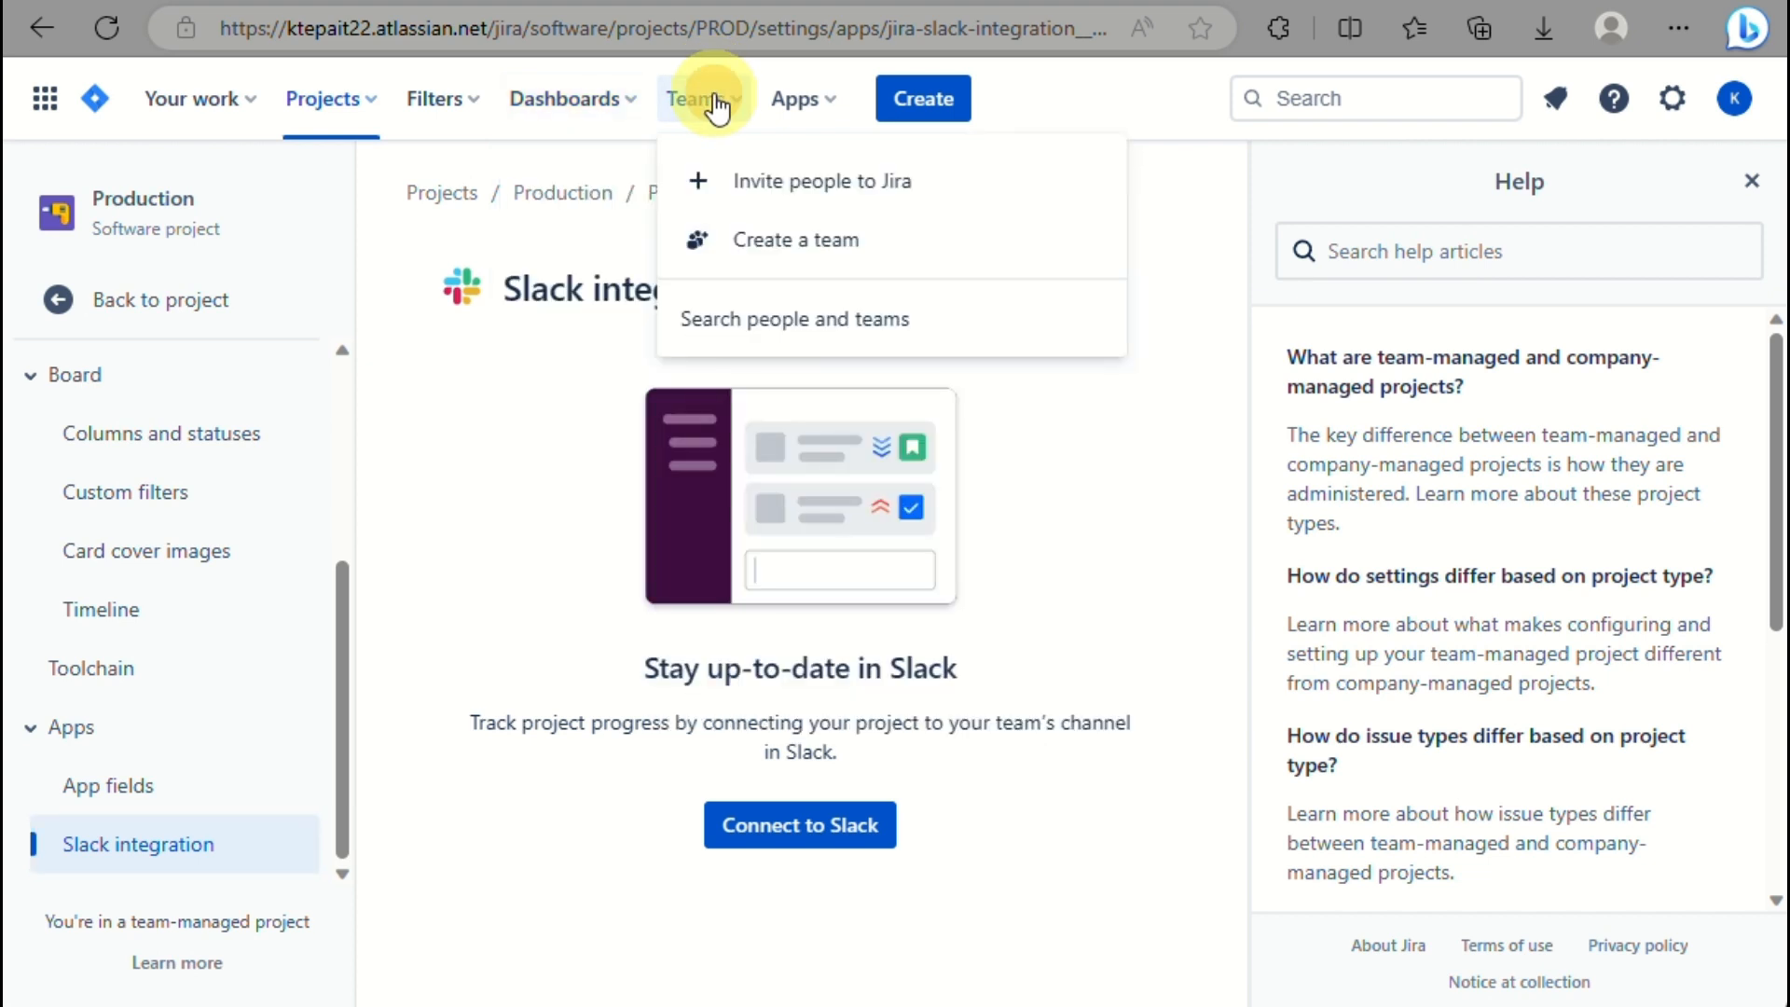
{"action": "left_click", "coordinate": [781, 110]}
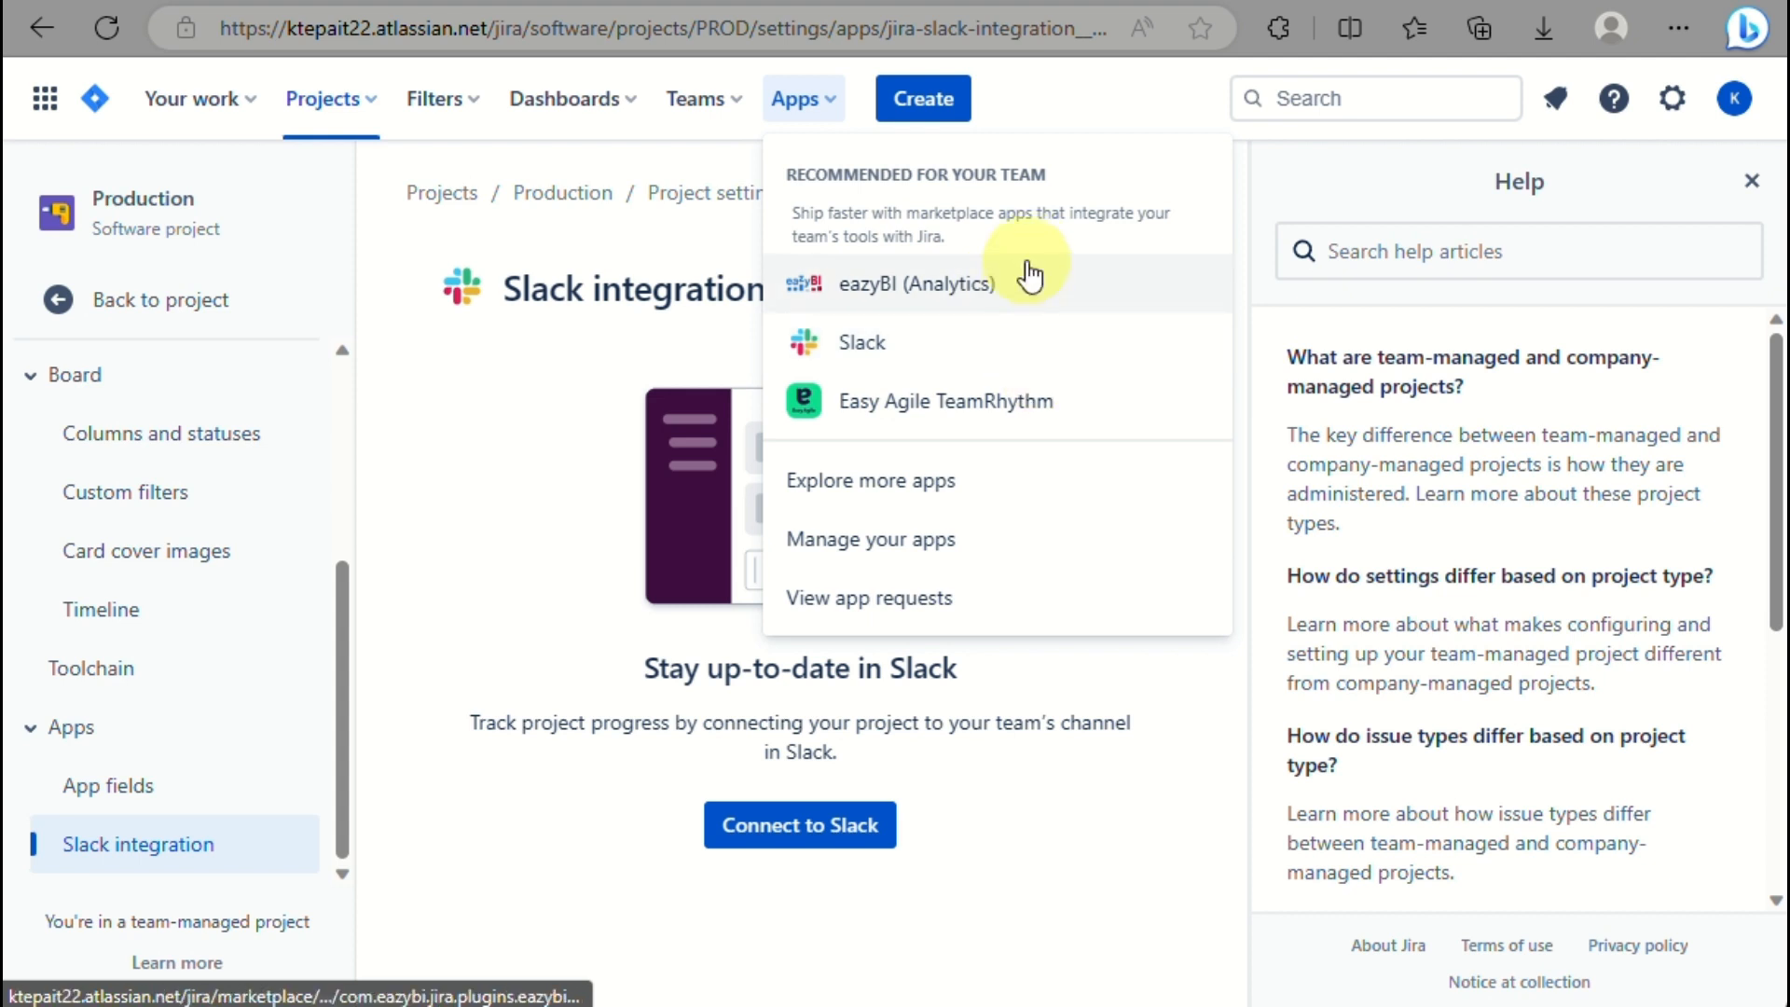
{"action": "left_click", "coordinate": [1120, 74]}
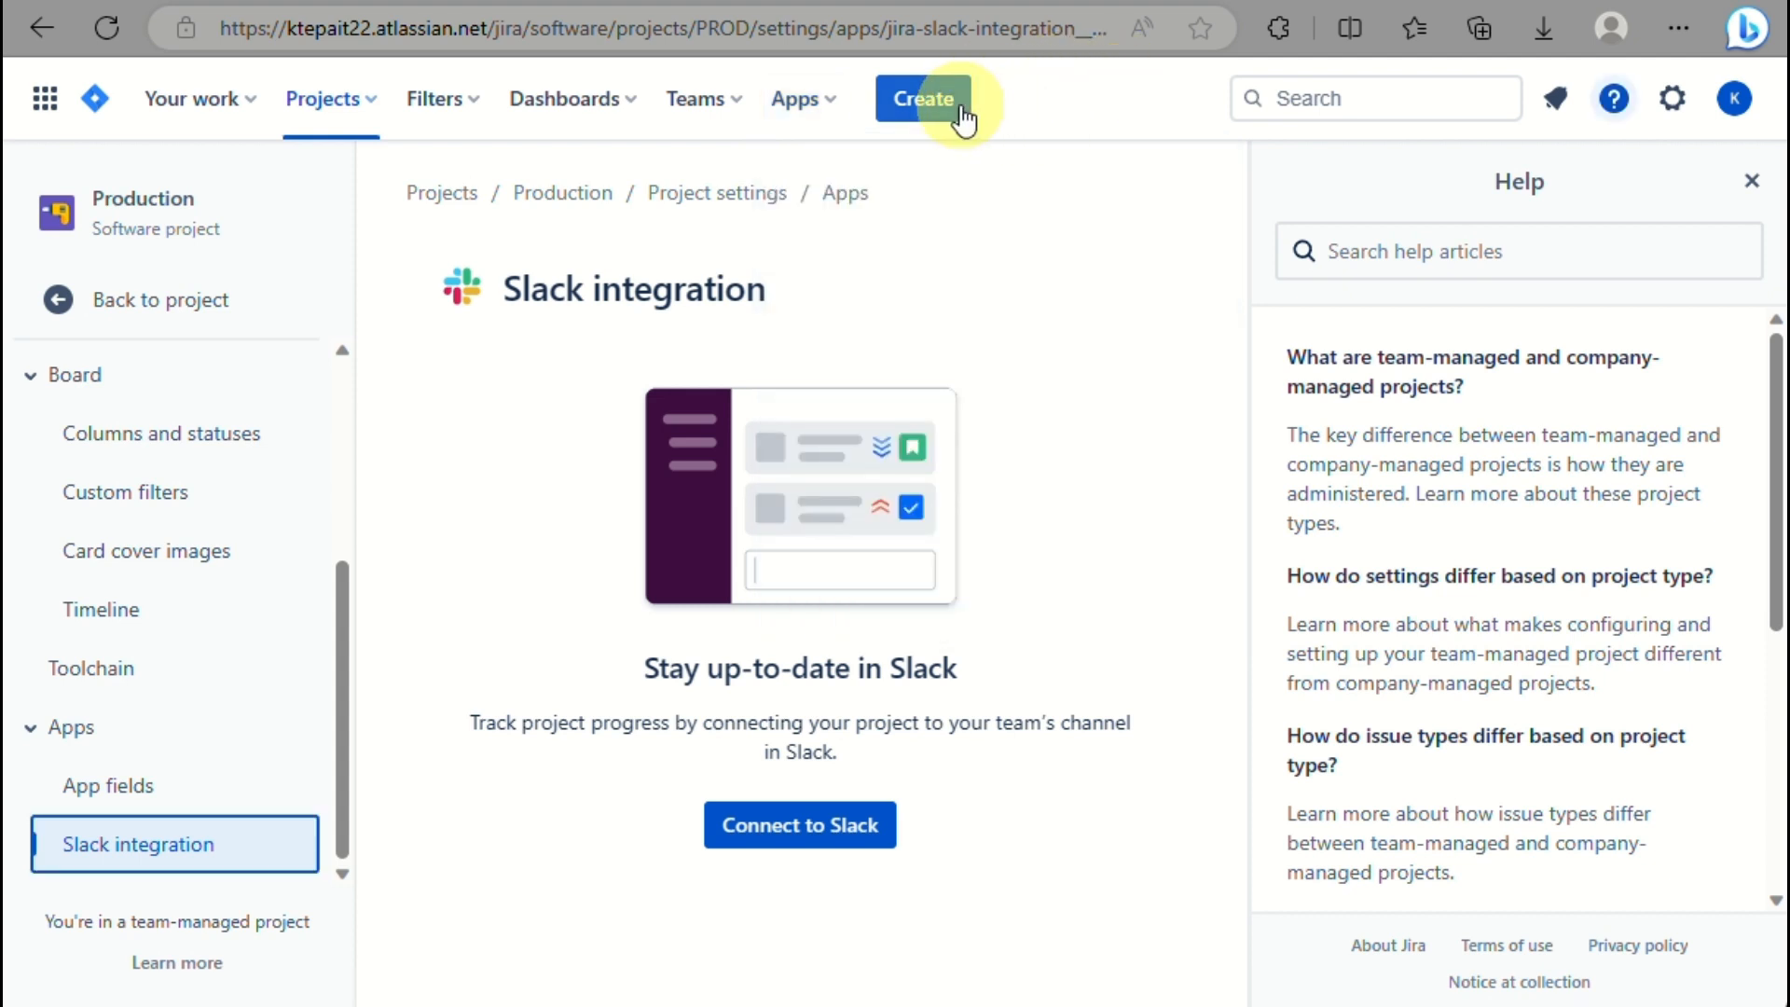
Scroll through the Jira settings gear list, then open the account menu from the avatar.
{"action": "left_click", "coordinate": [1674, 103]}
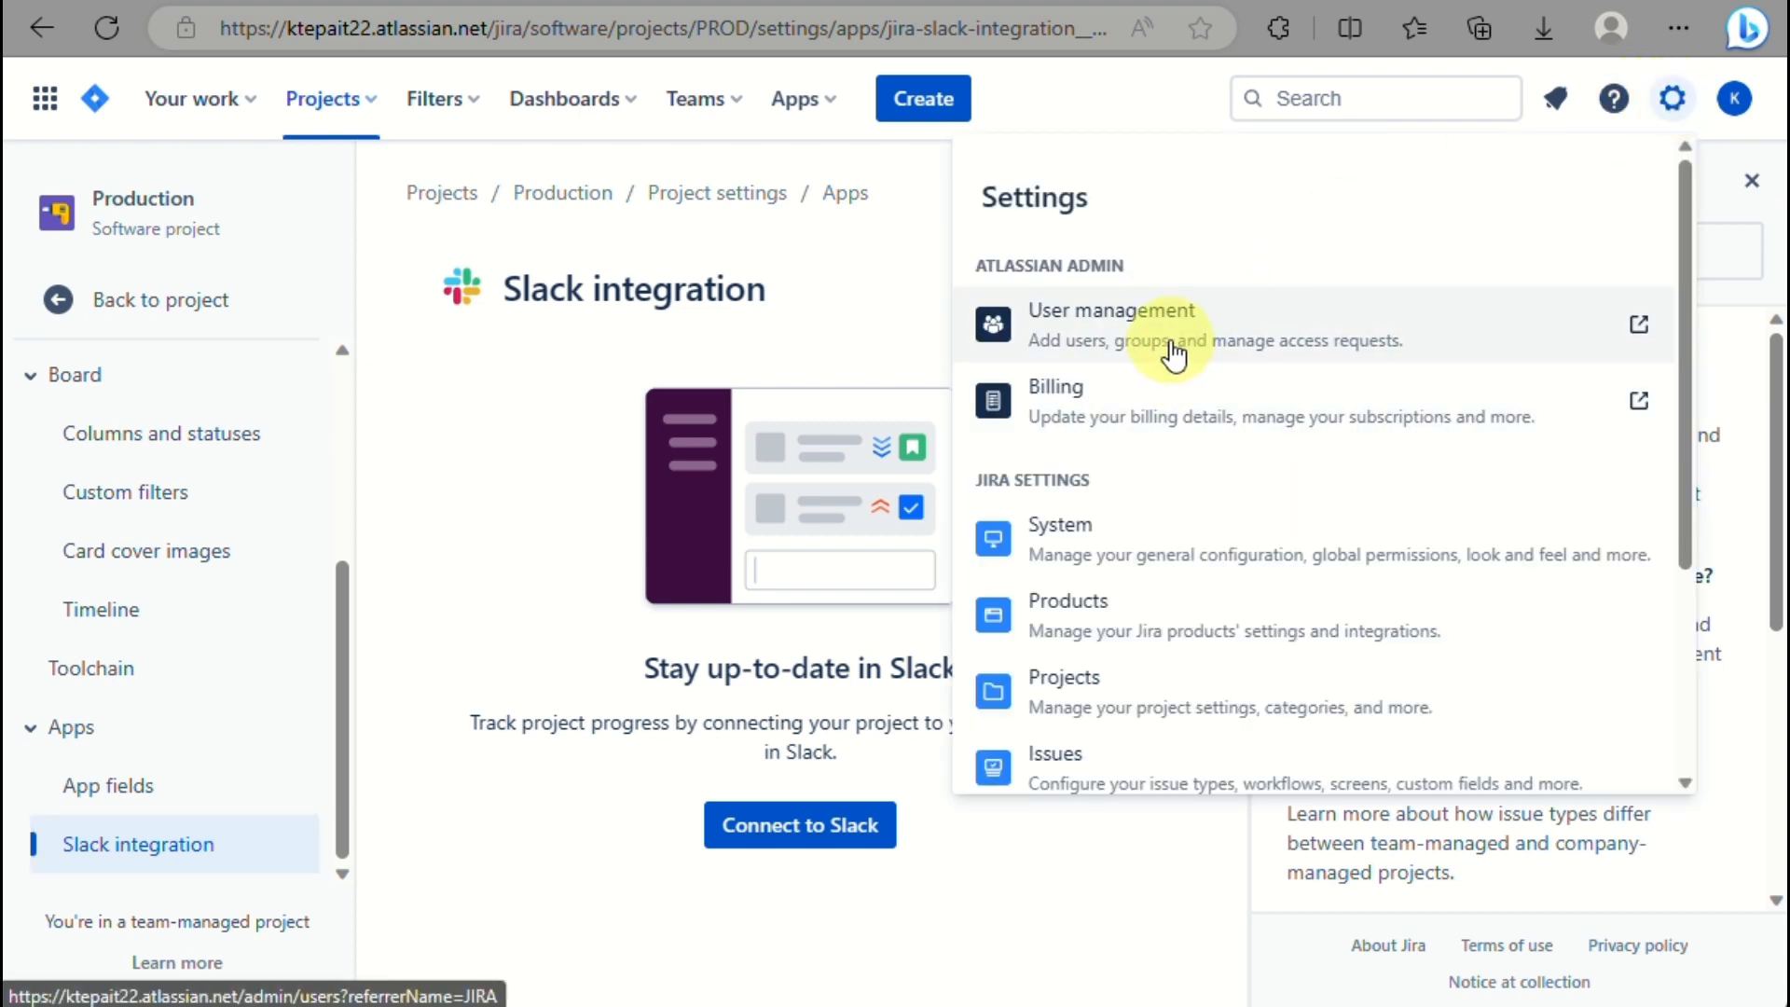
{"action": "scroll", "coordinate": [1173, 352], "scroll_direction": "down", "scroll_amount": 2}
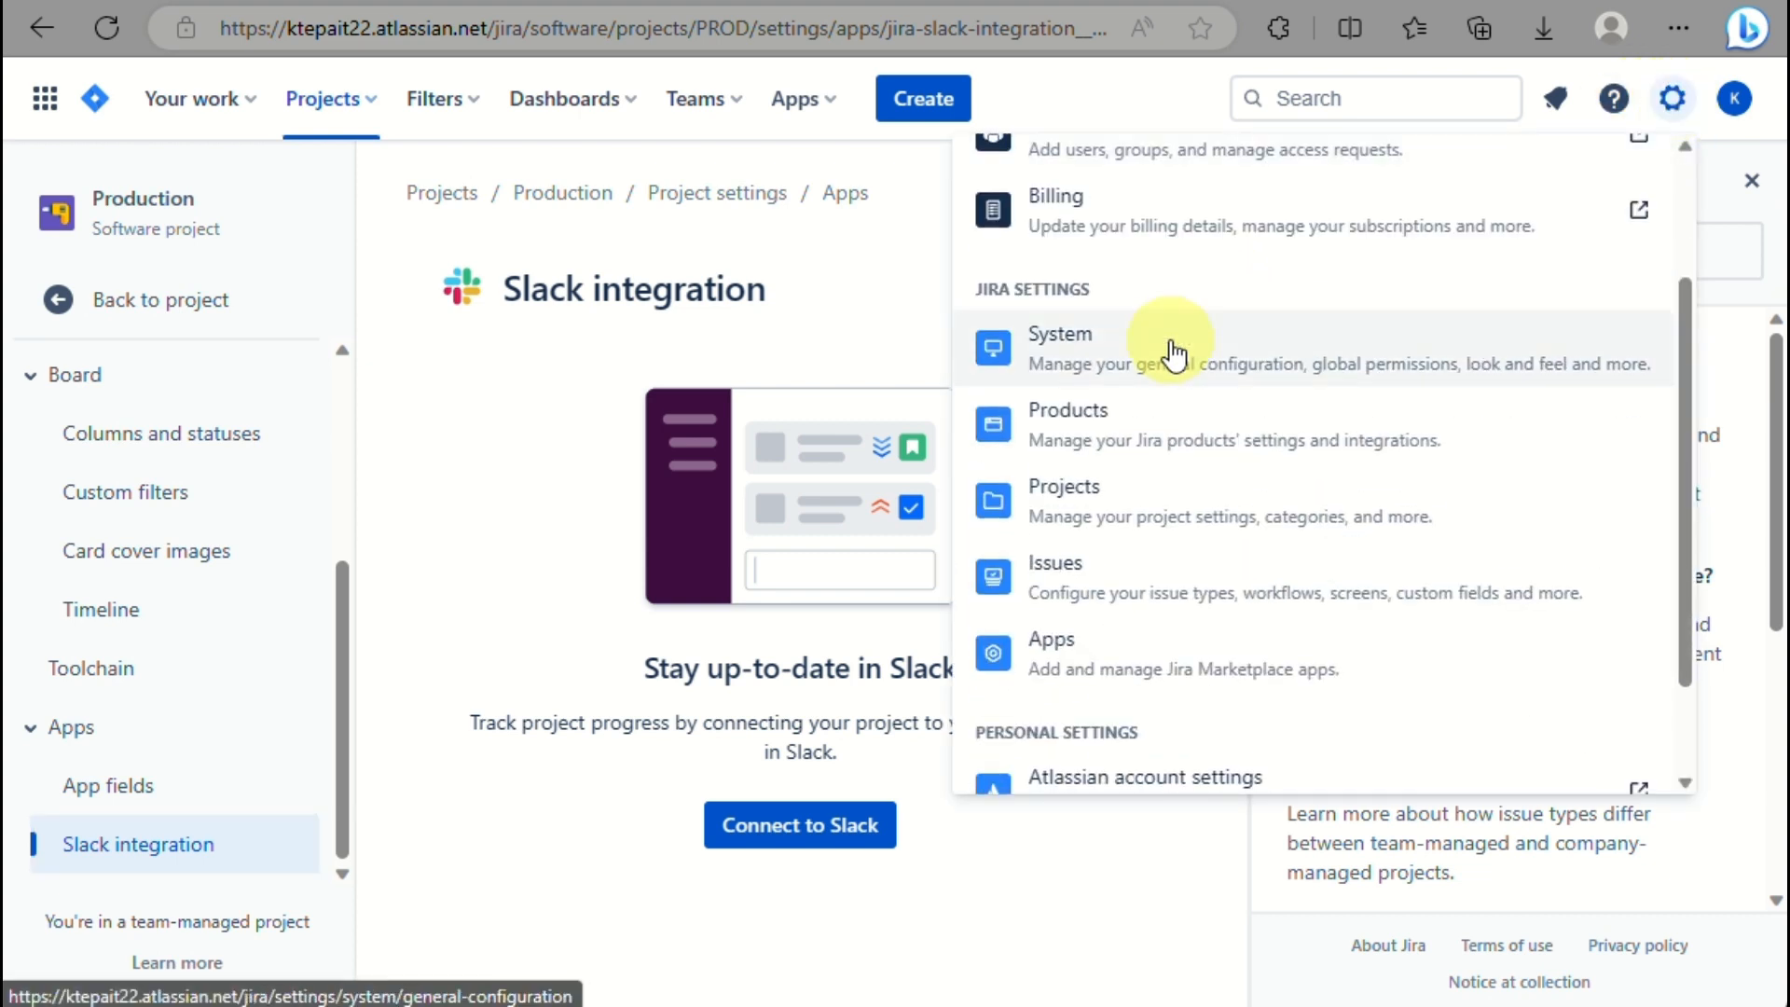
{"action": "scroll", "coordinate": [1214, 650], "scroll_direction": "down", "scroll_amount": 1}
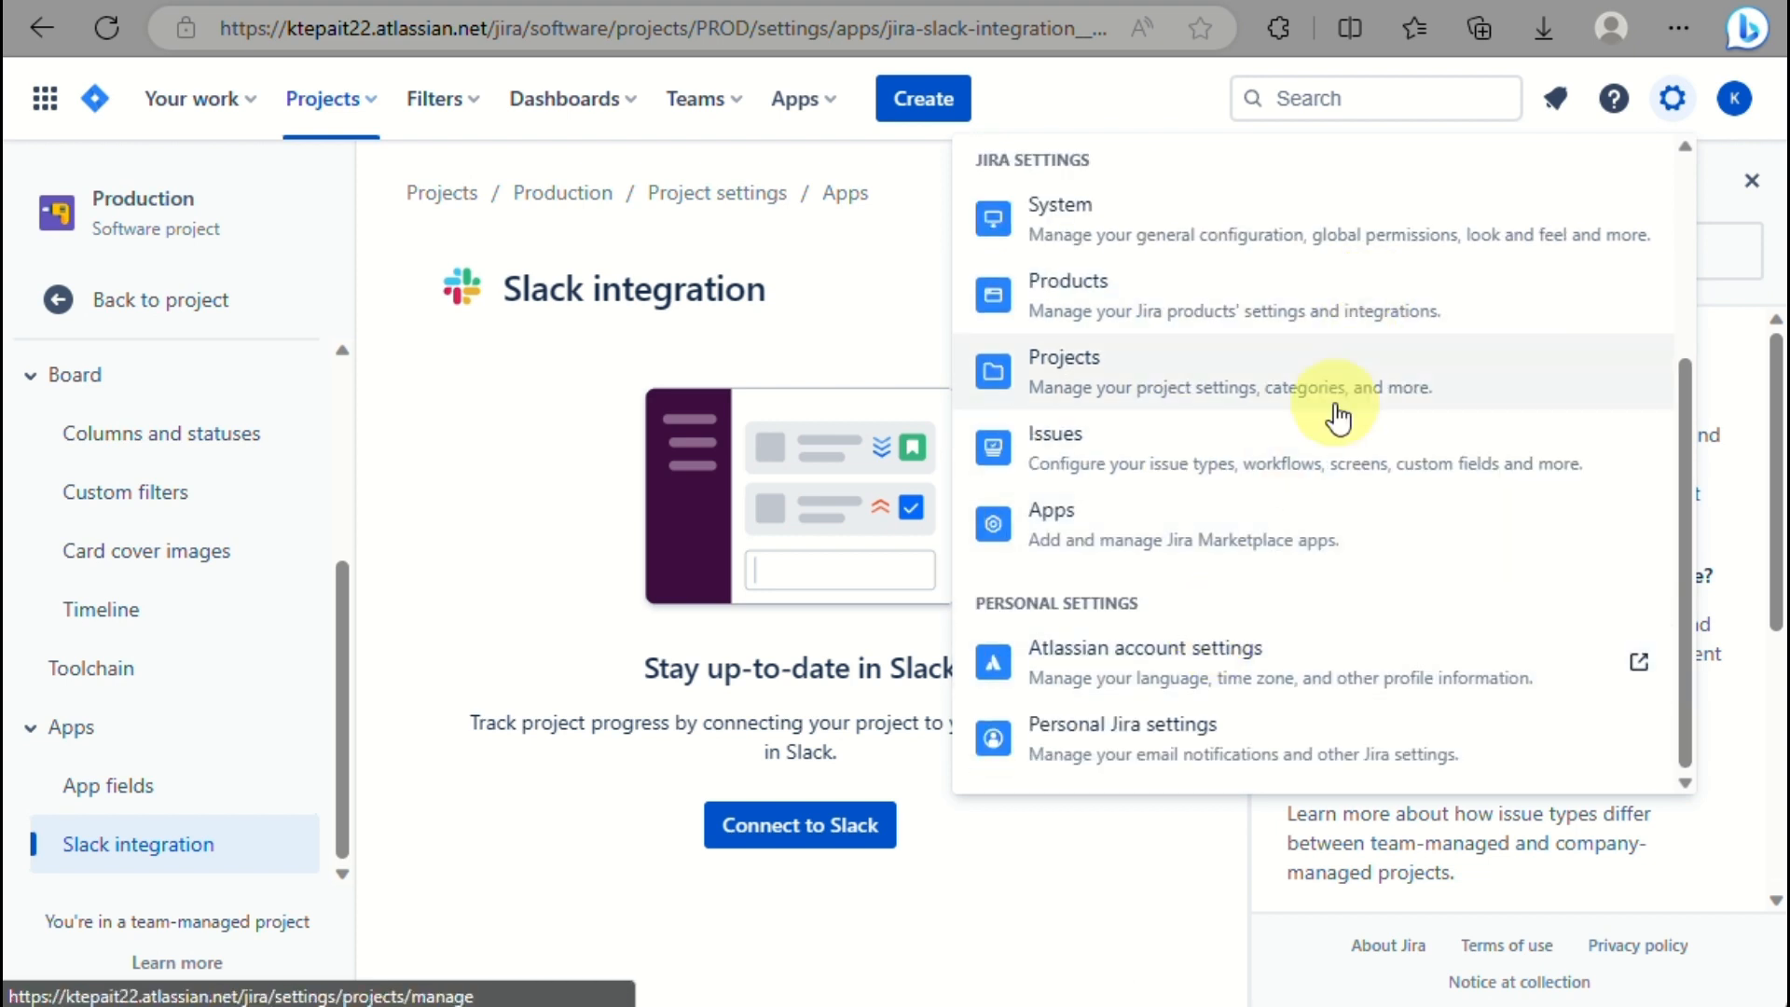
{"action": "scroll", "coordinate": [1285, 523], "scroll_direction": "up", "scroll_amount": 2}
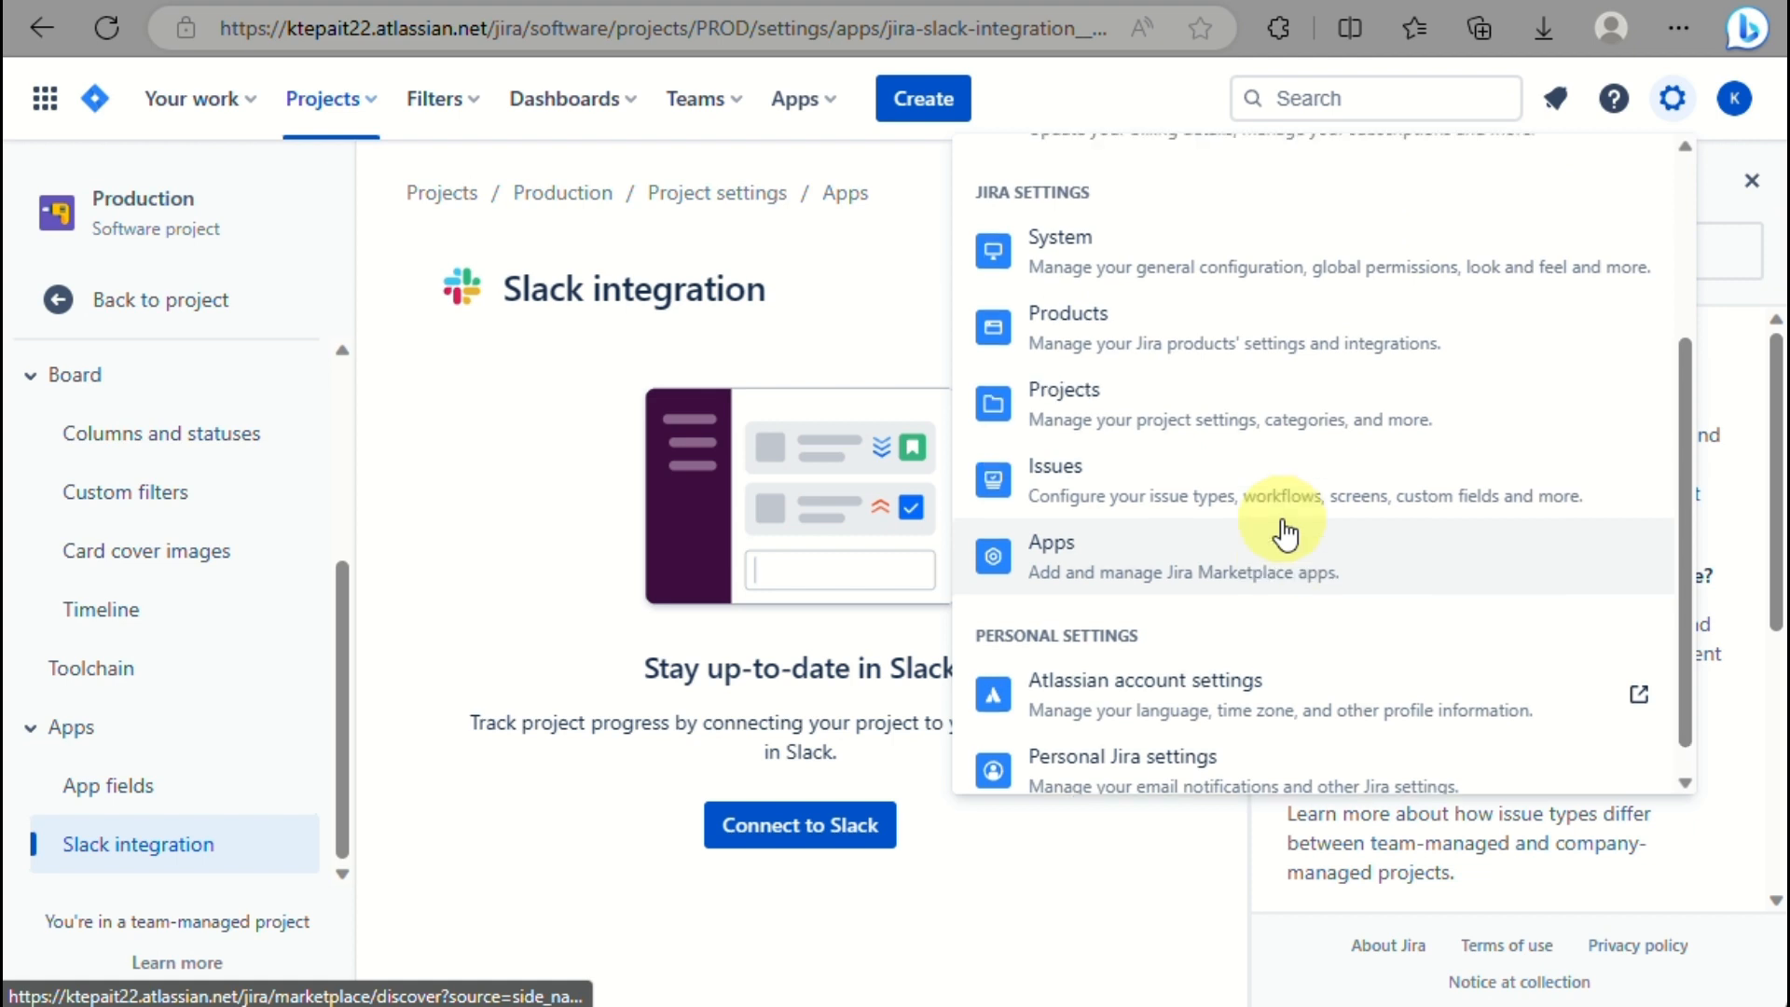
{"action": "left_click", "coordinate": [1742, 97]}
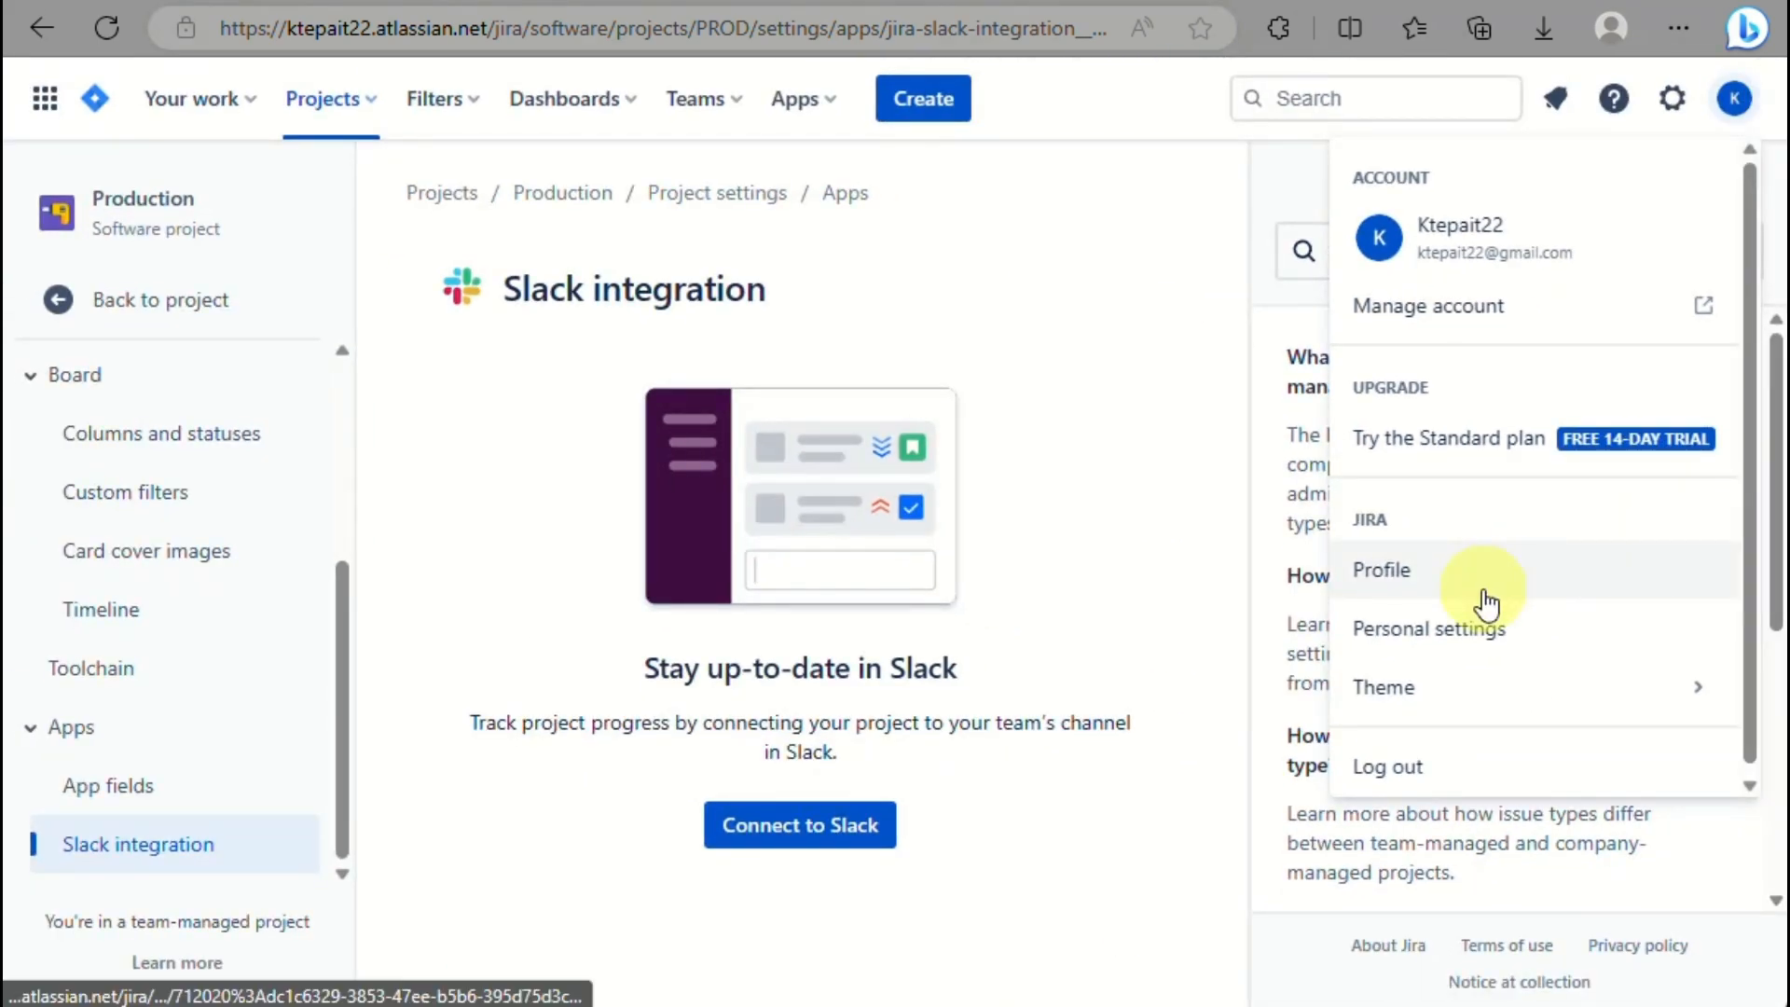
Choose Theme > Dark in the account menu, then reopen and close the menu twice.
{"action": "left_click", "coordinate": [1472, 698]}
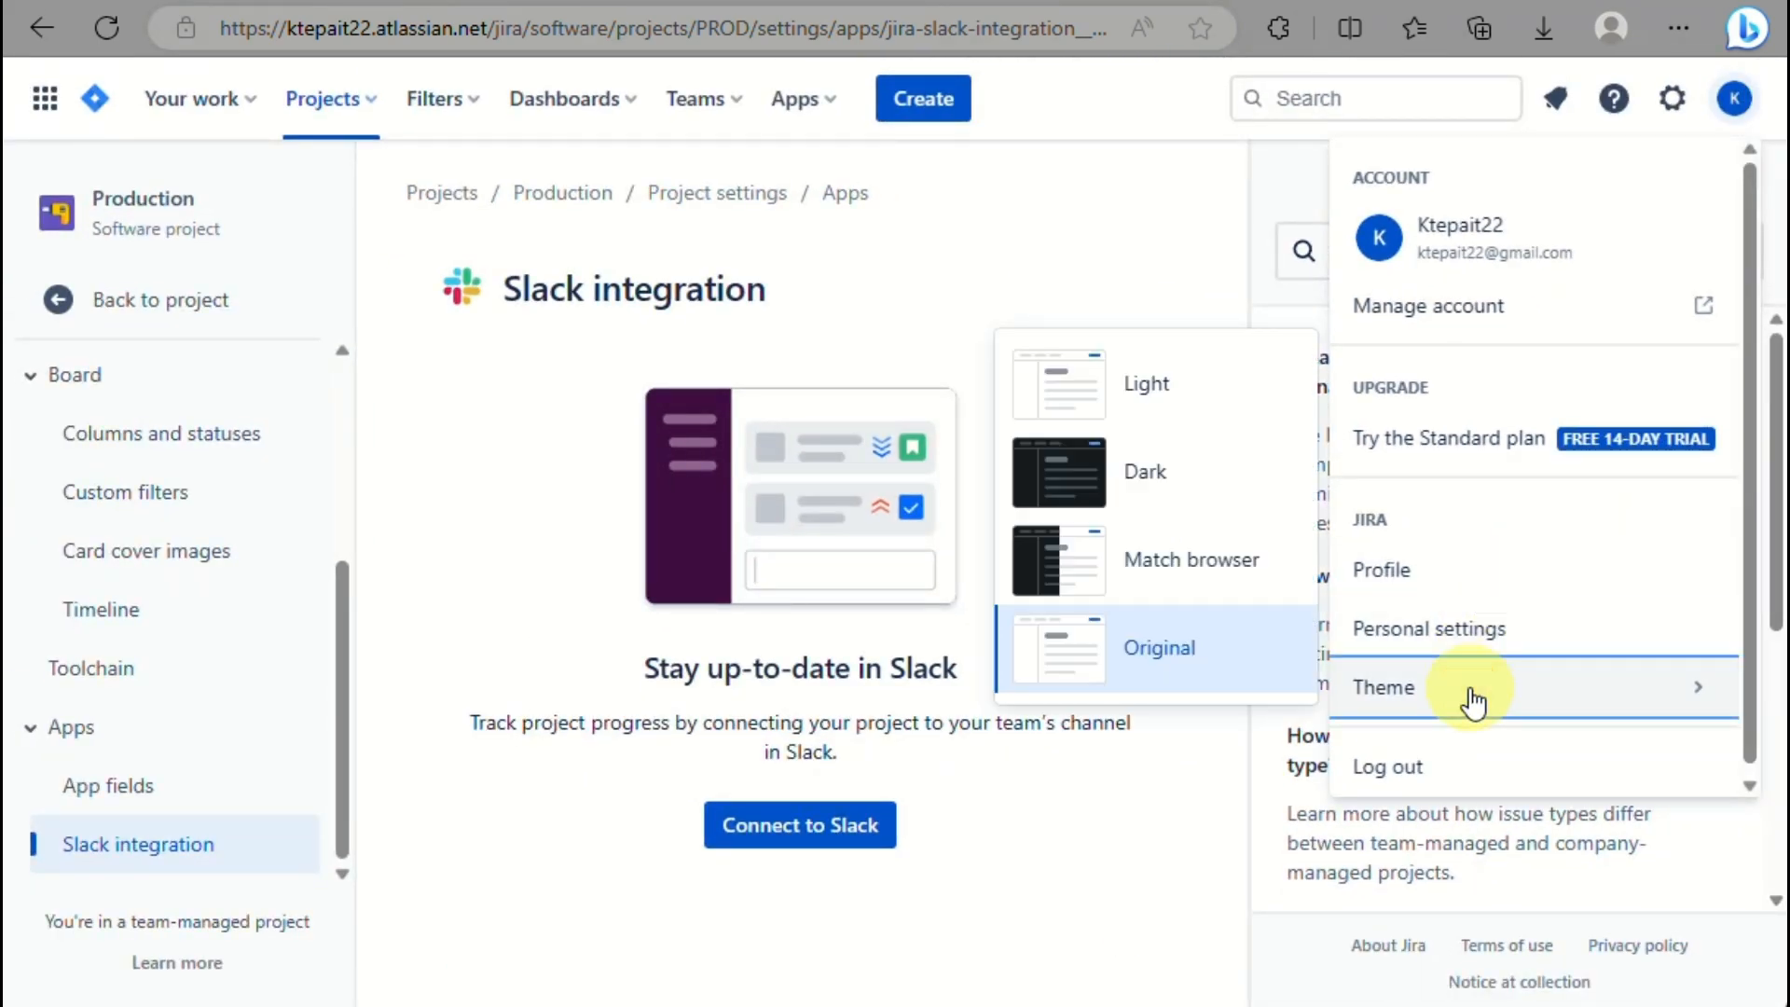
{"action": "left_click", "coordinate": [1180, 499]}
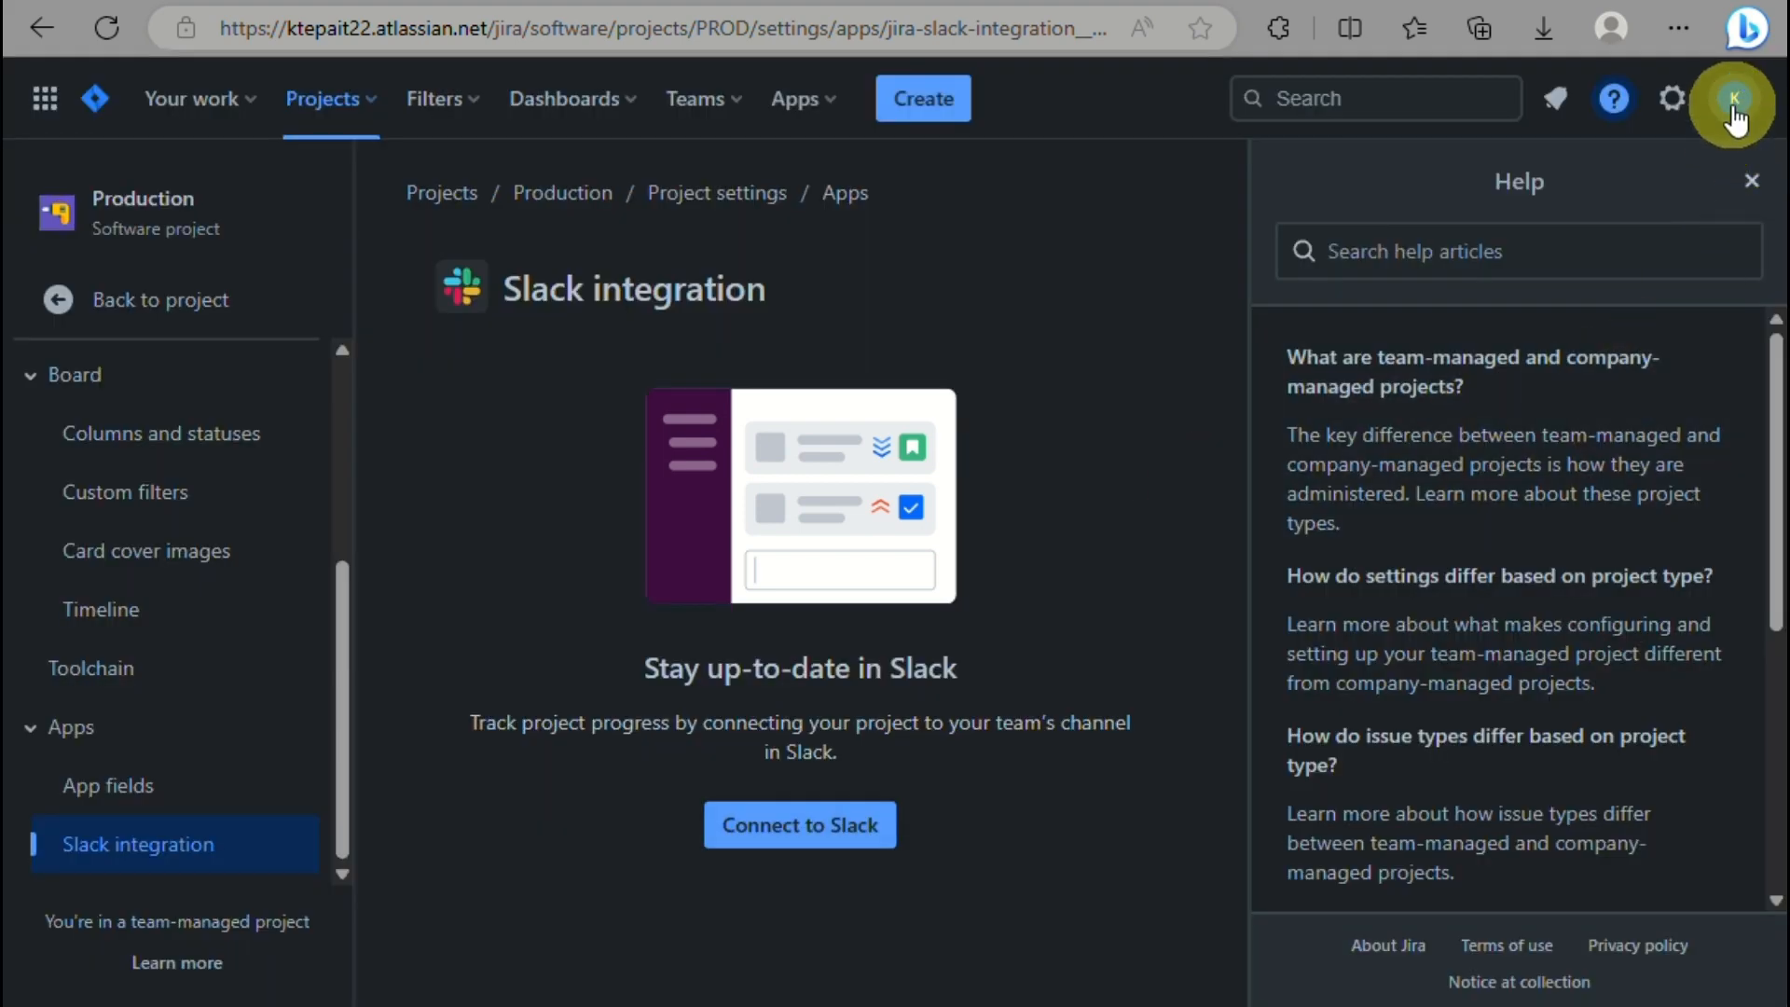
{"action": "left_click", "coordinate": [1733, 110]}
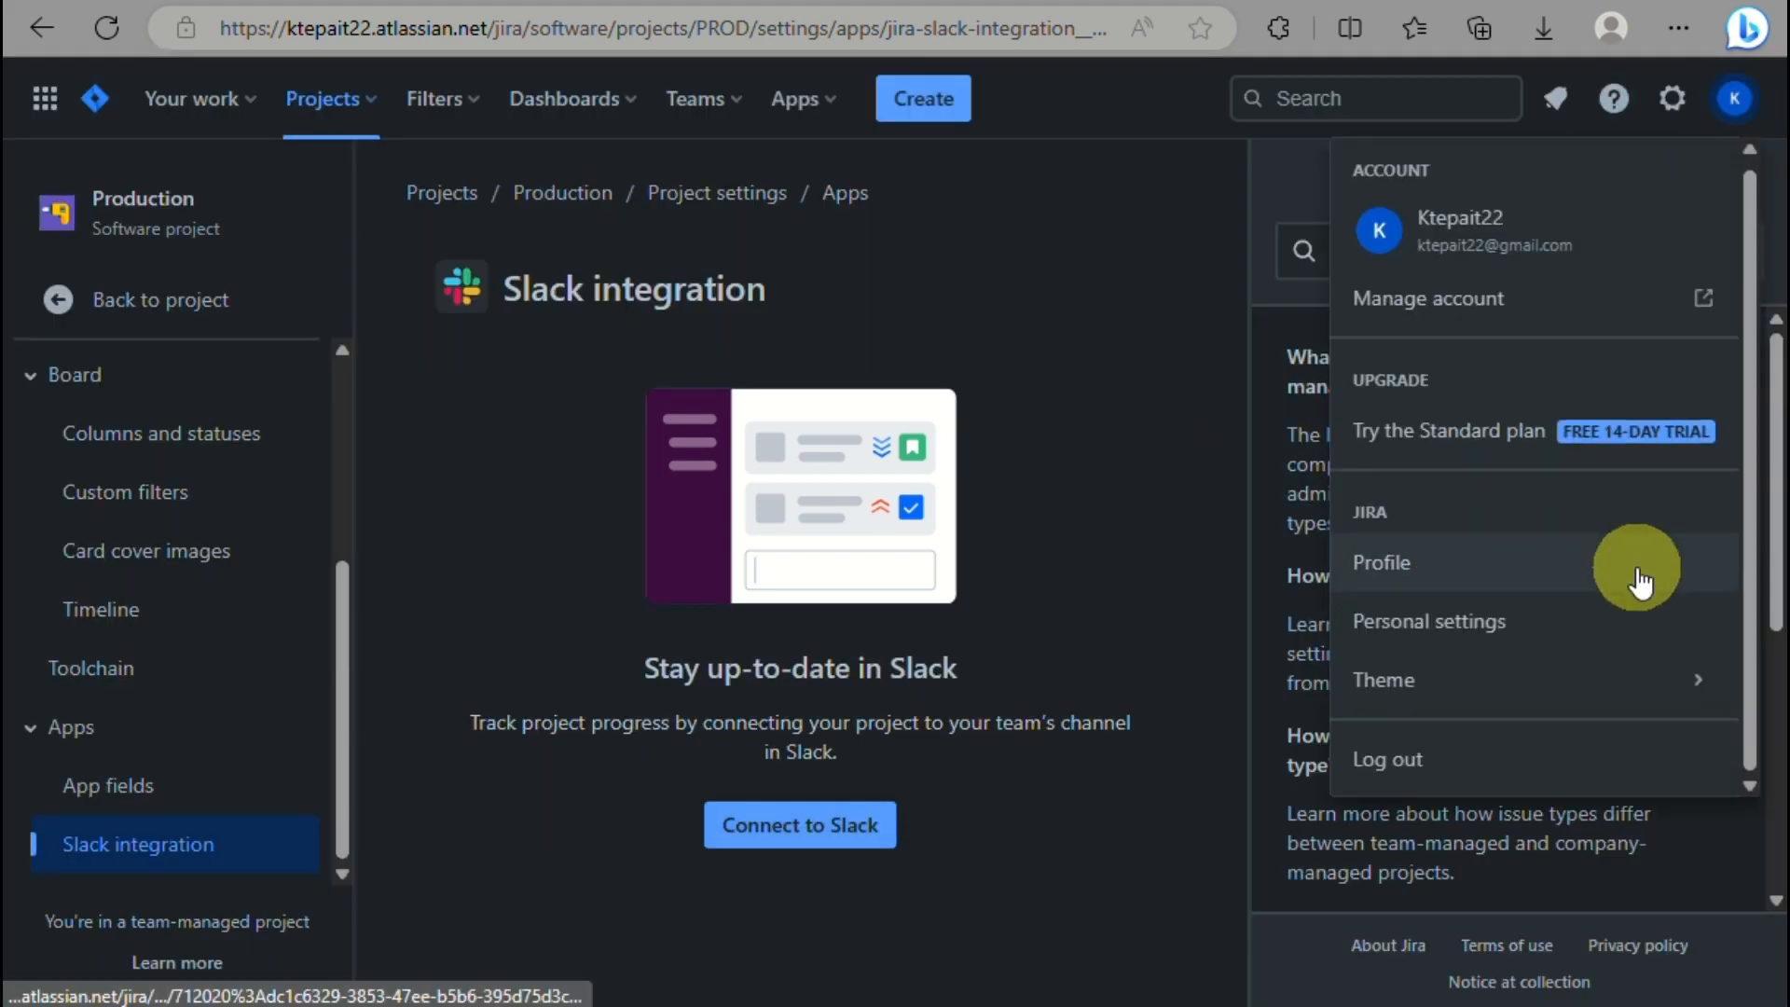
{"action": "left_click", "coordinate": [1156, 415]}
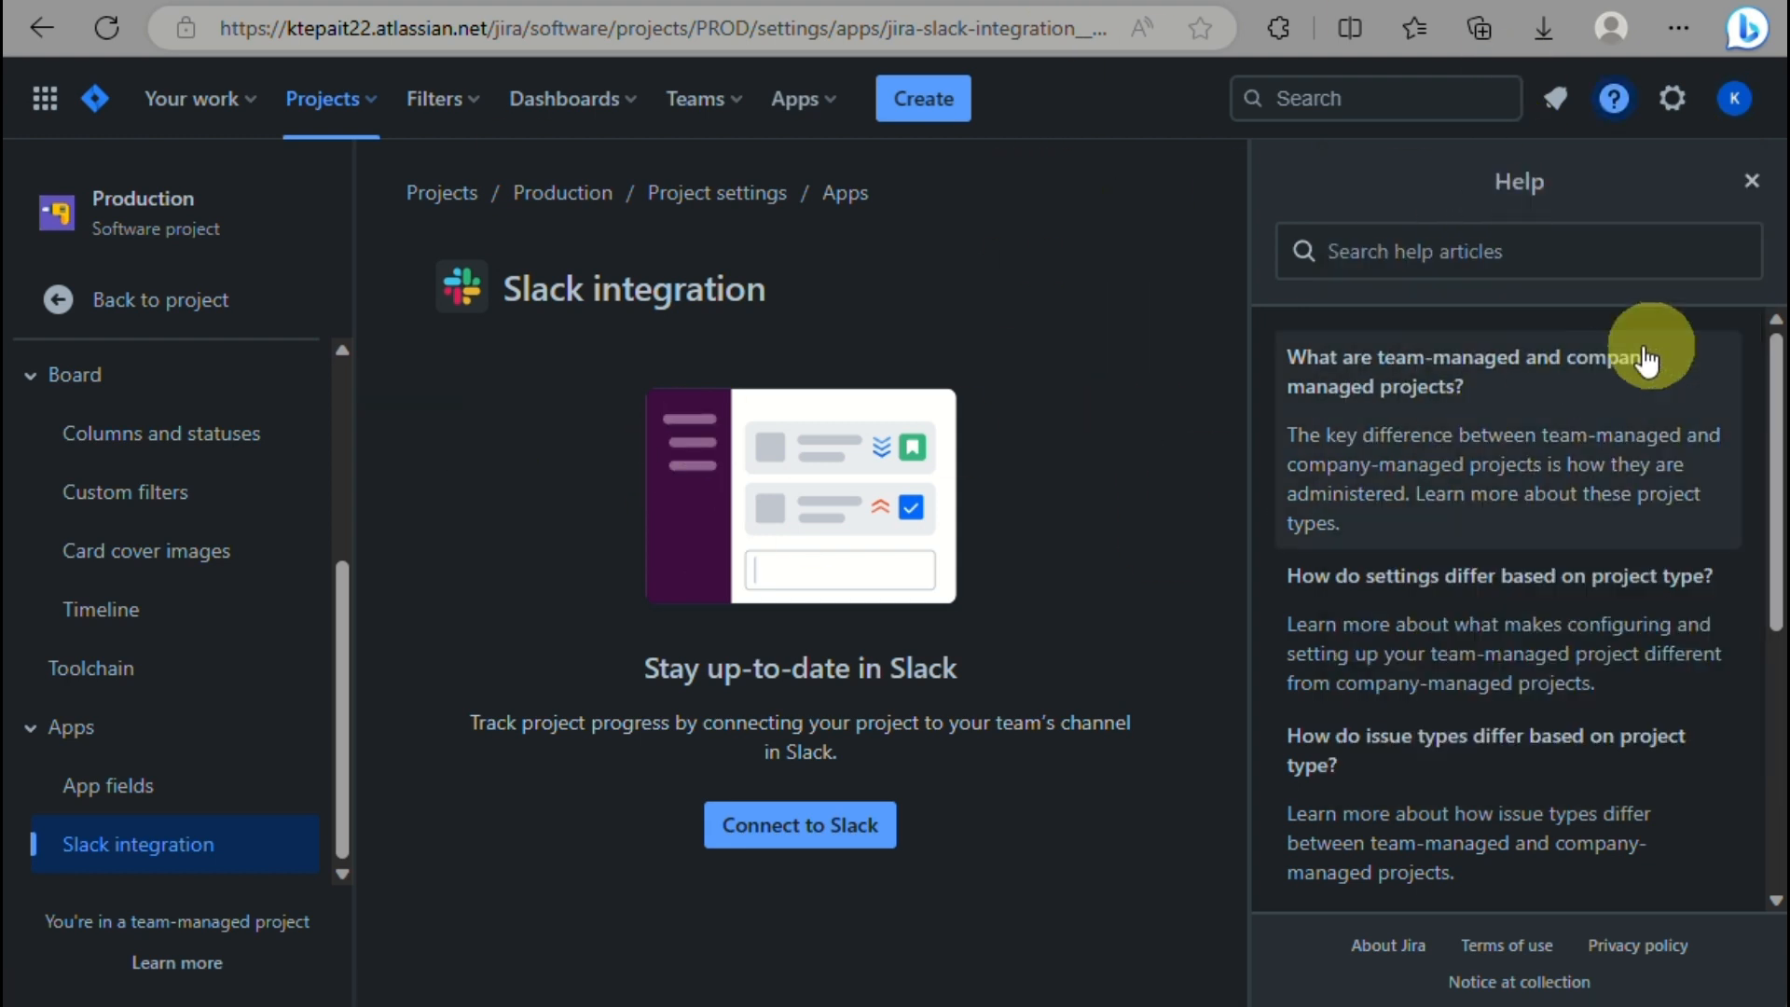
{"action": "left_click", "coordinate": [1730, 95]}
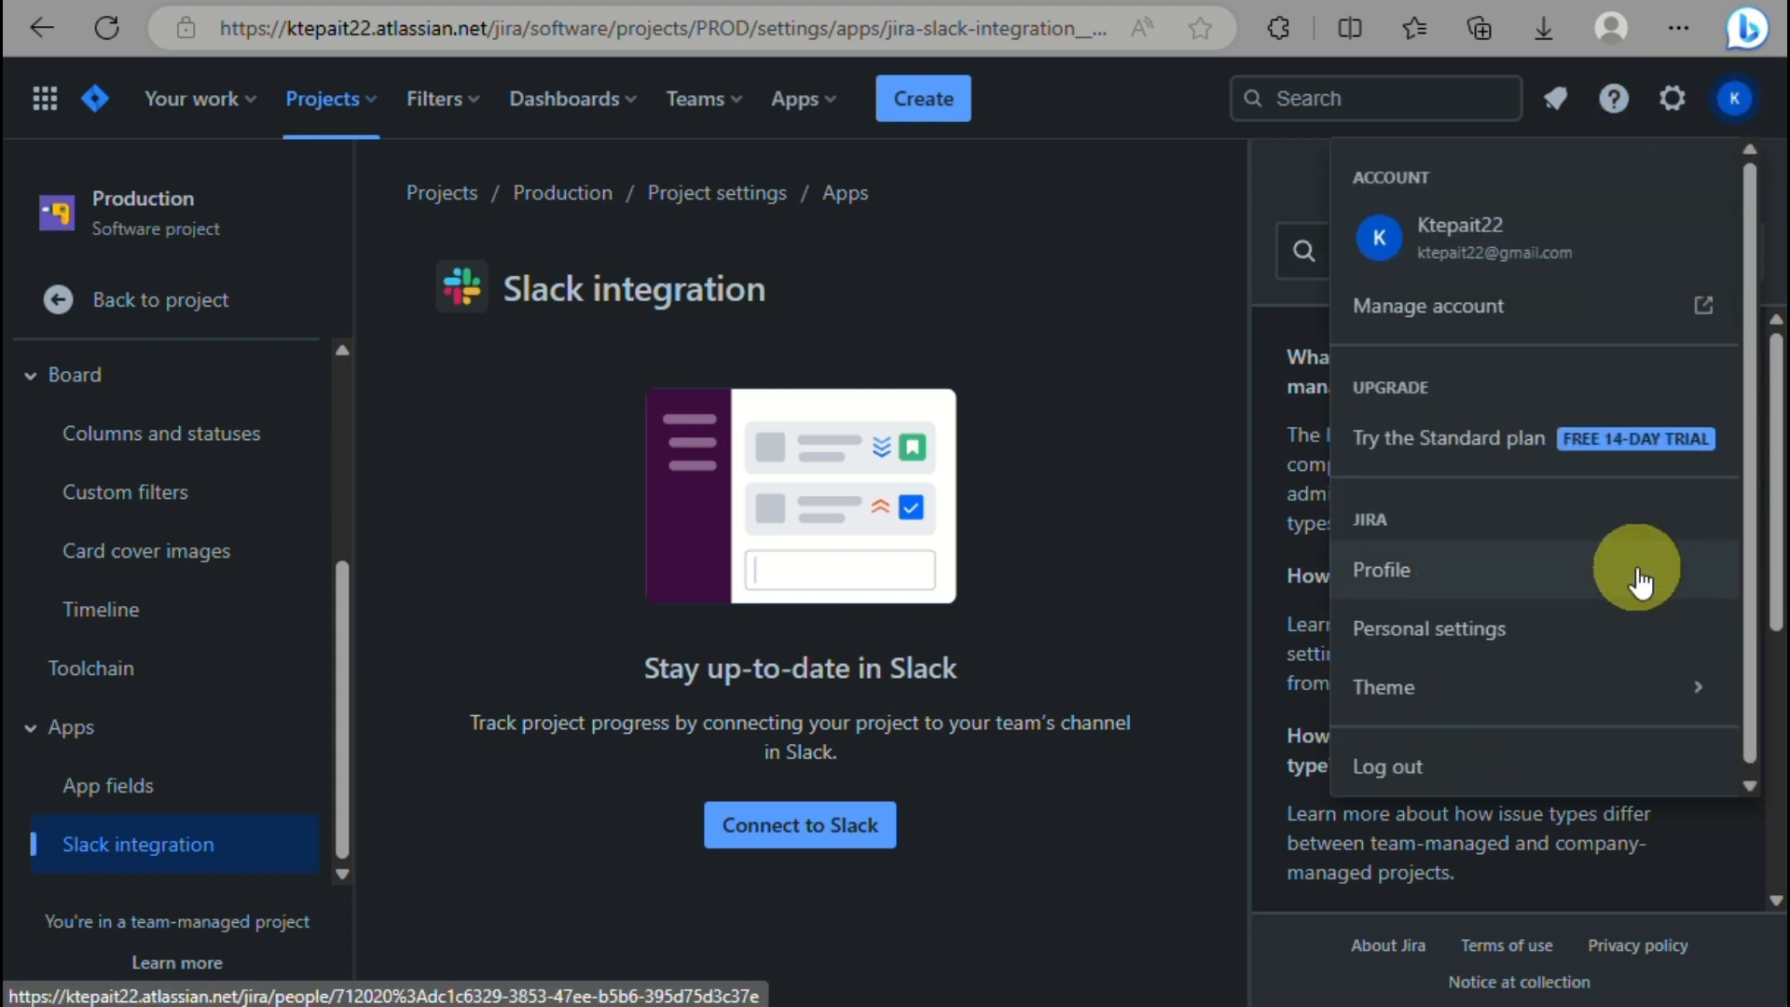
{"action": "left_click", "coordinate": [1156, 411]}
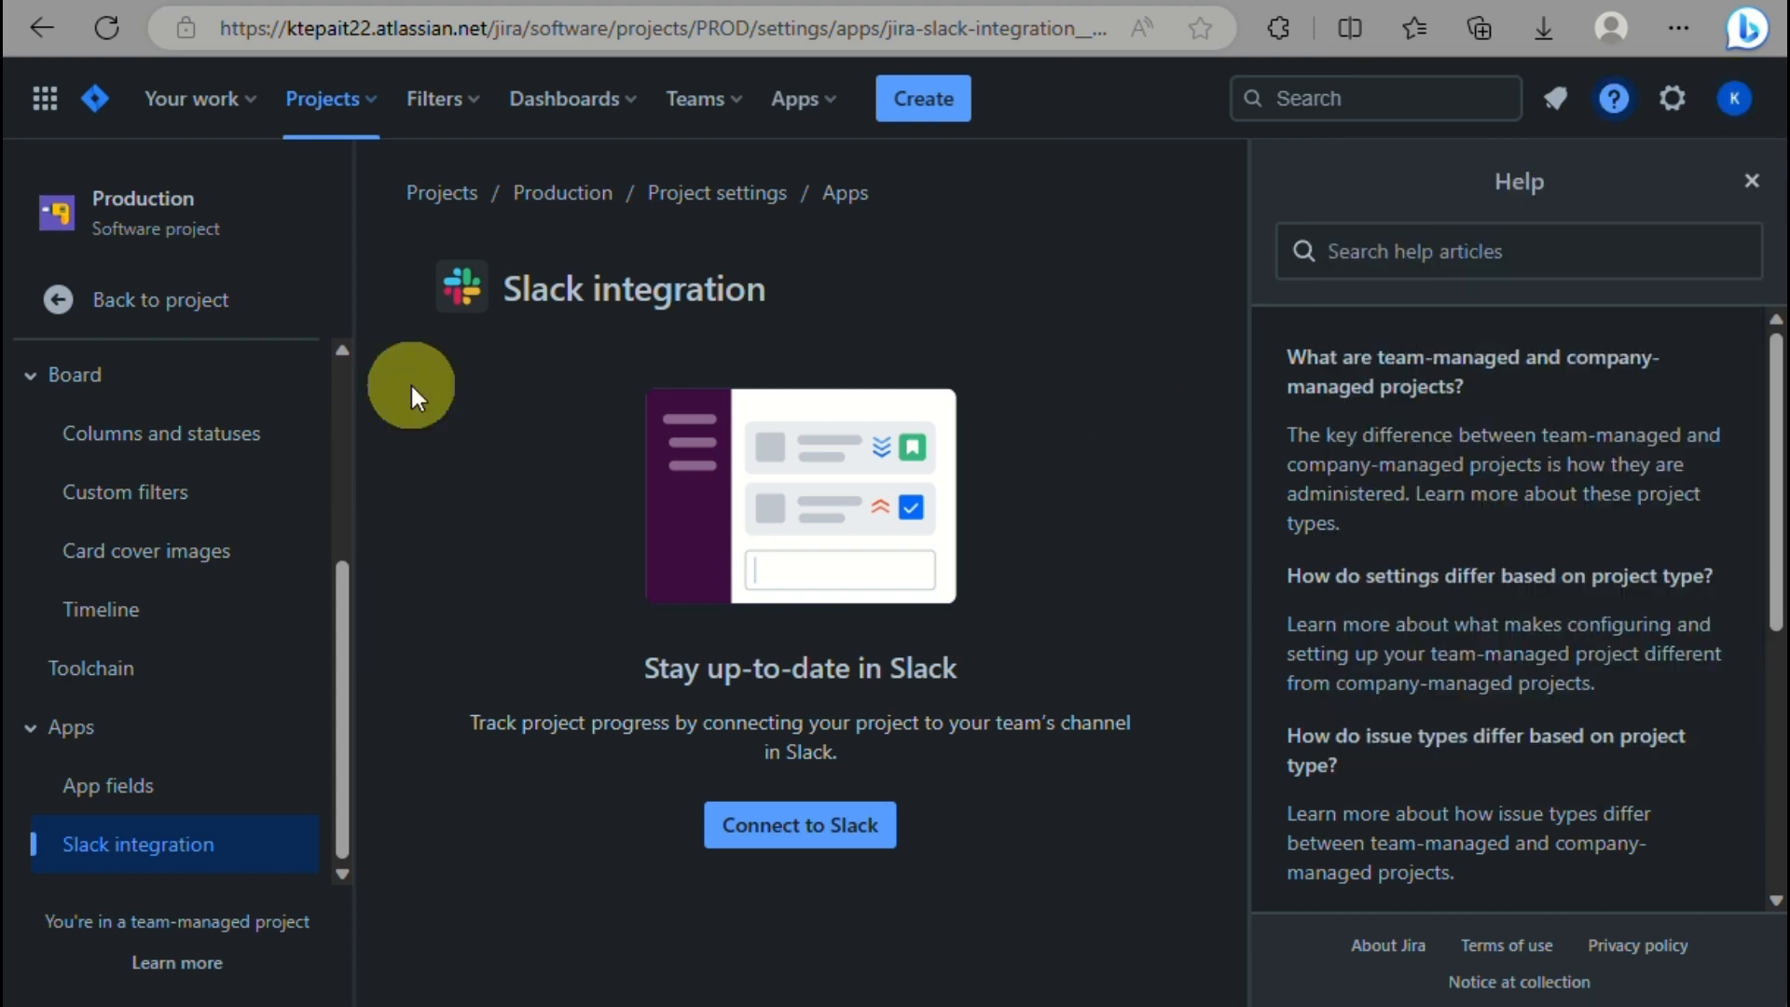